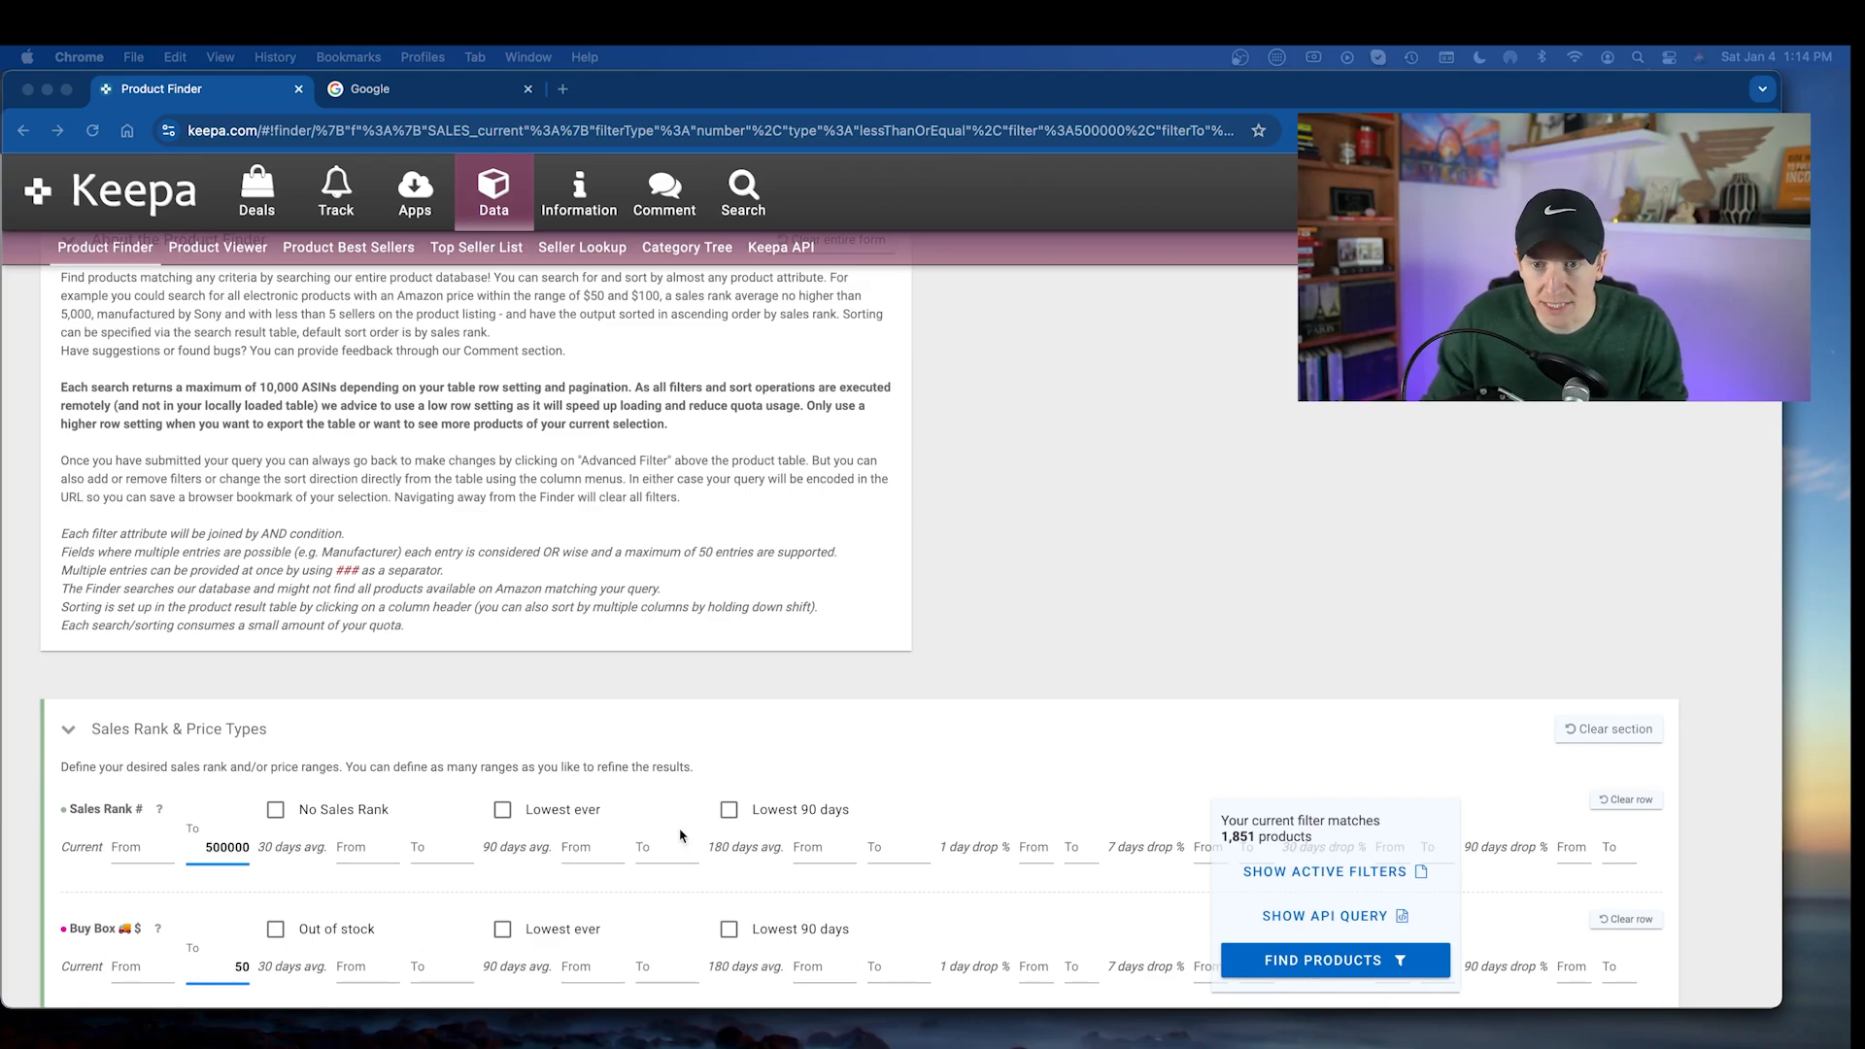
- Open the active filters summary and review its sales rank, Buy Box price, Amazon stock, root category and new offer count criteria
scroll(587, 806, down, 2)
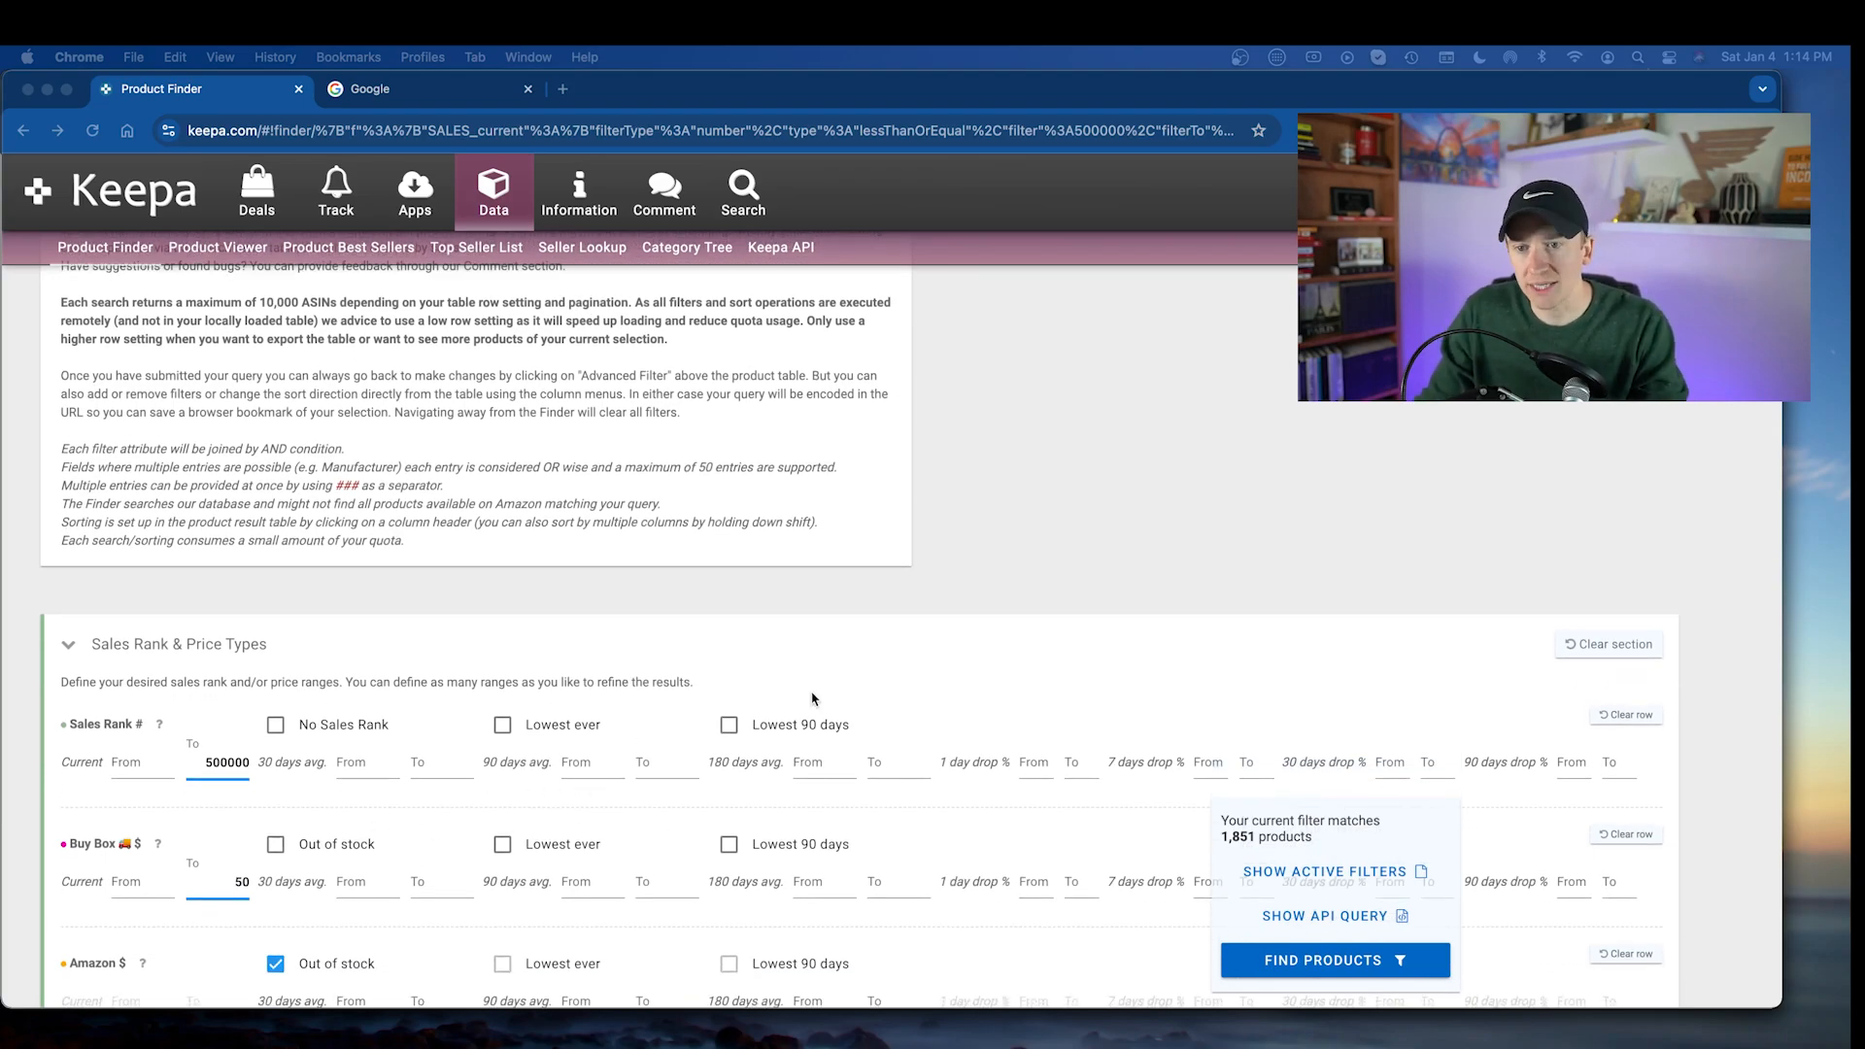
scroll(806, 694, down, 1)
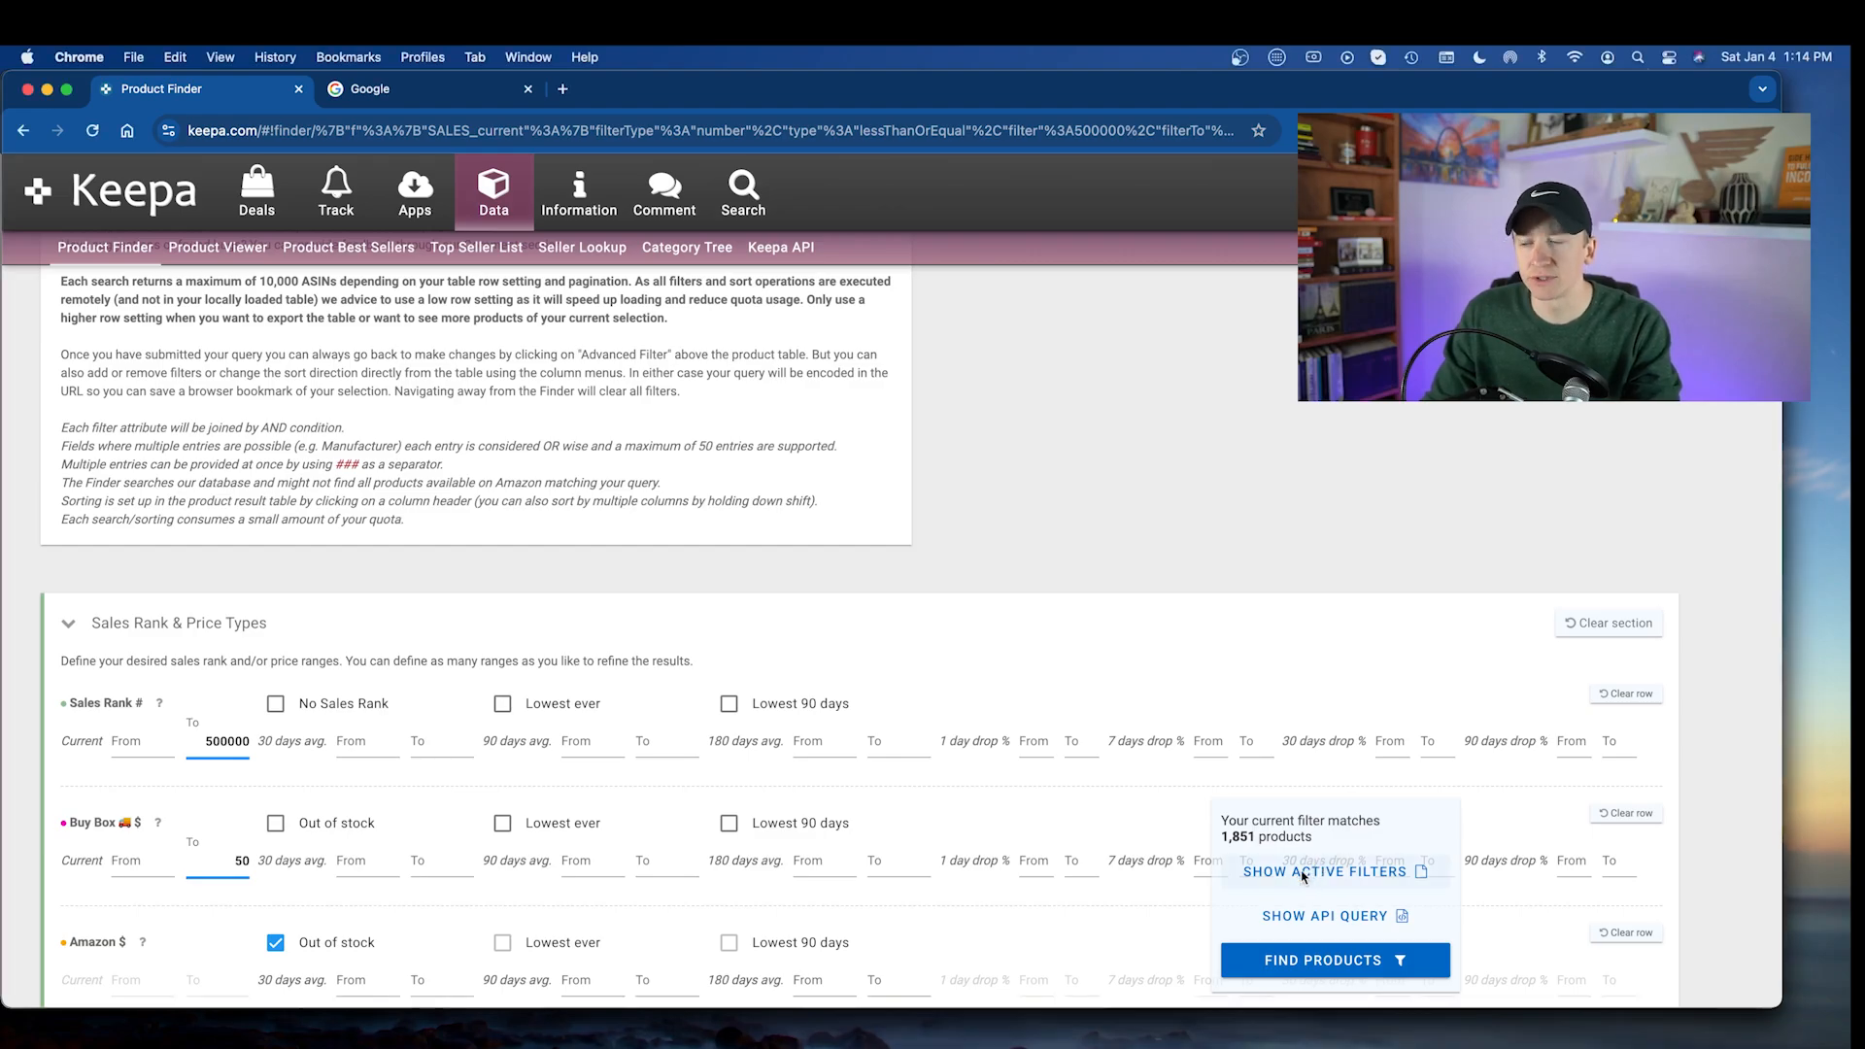
click(1312, 871)
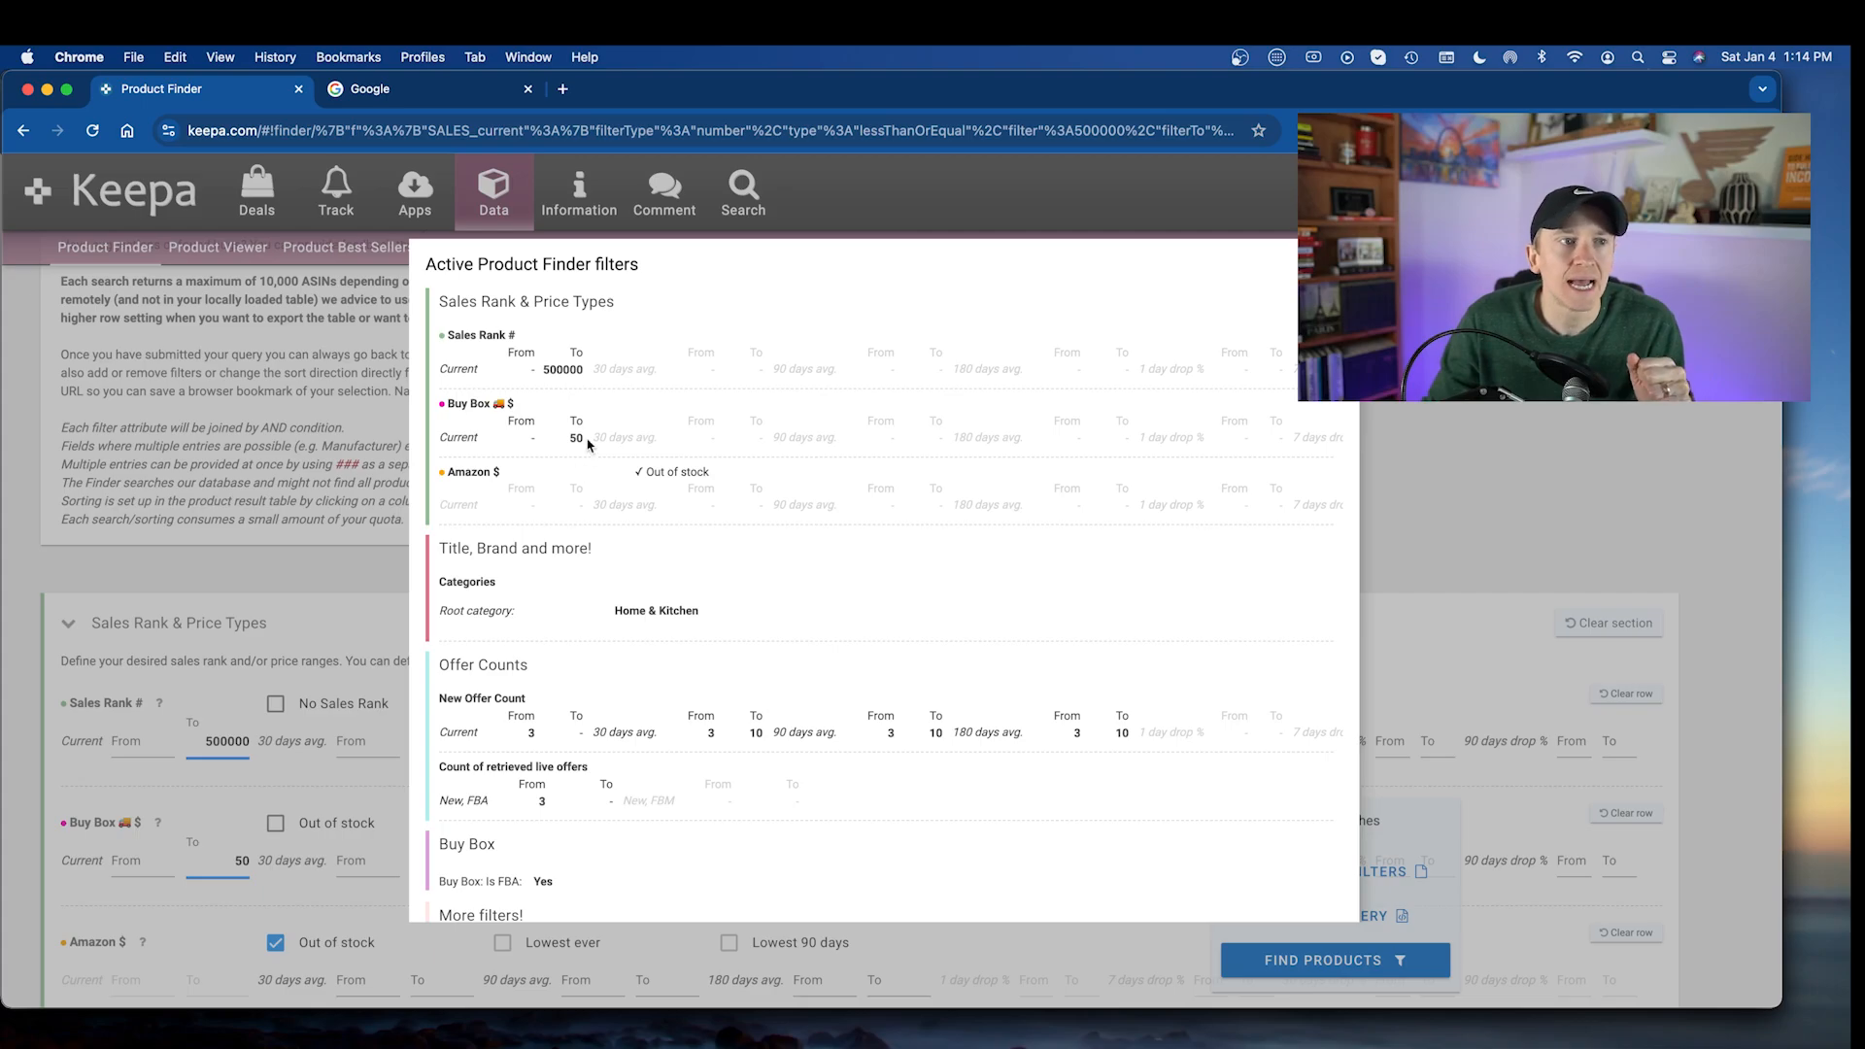
scroll(586, 439, up, 5)
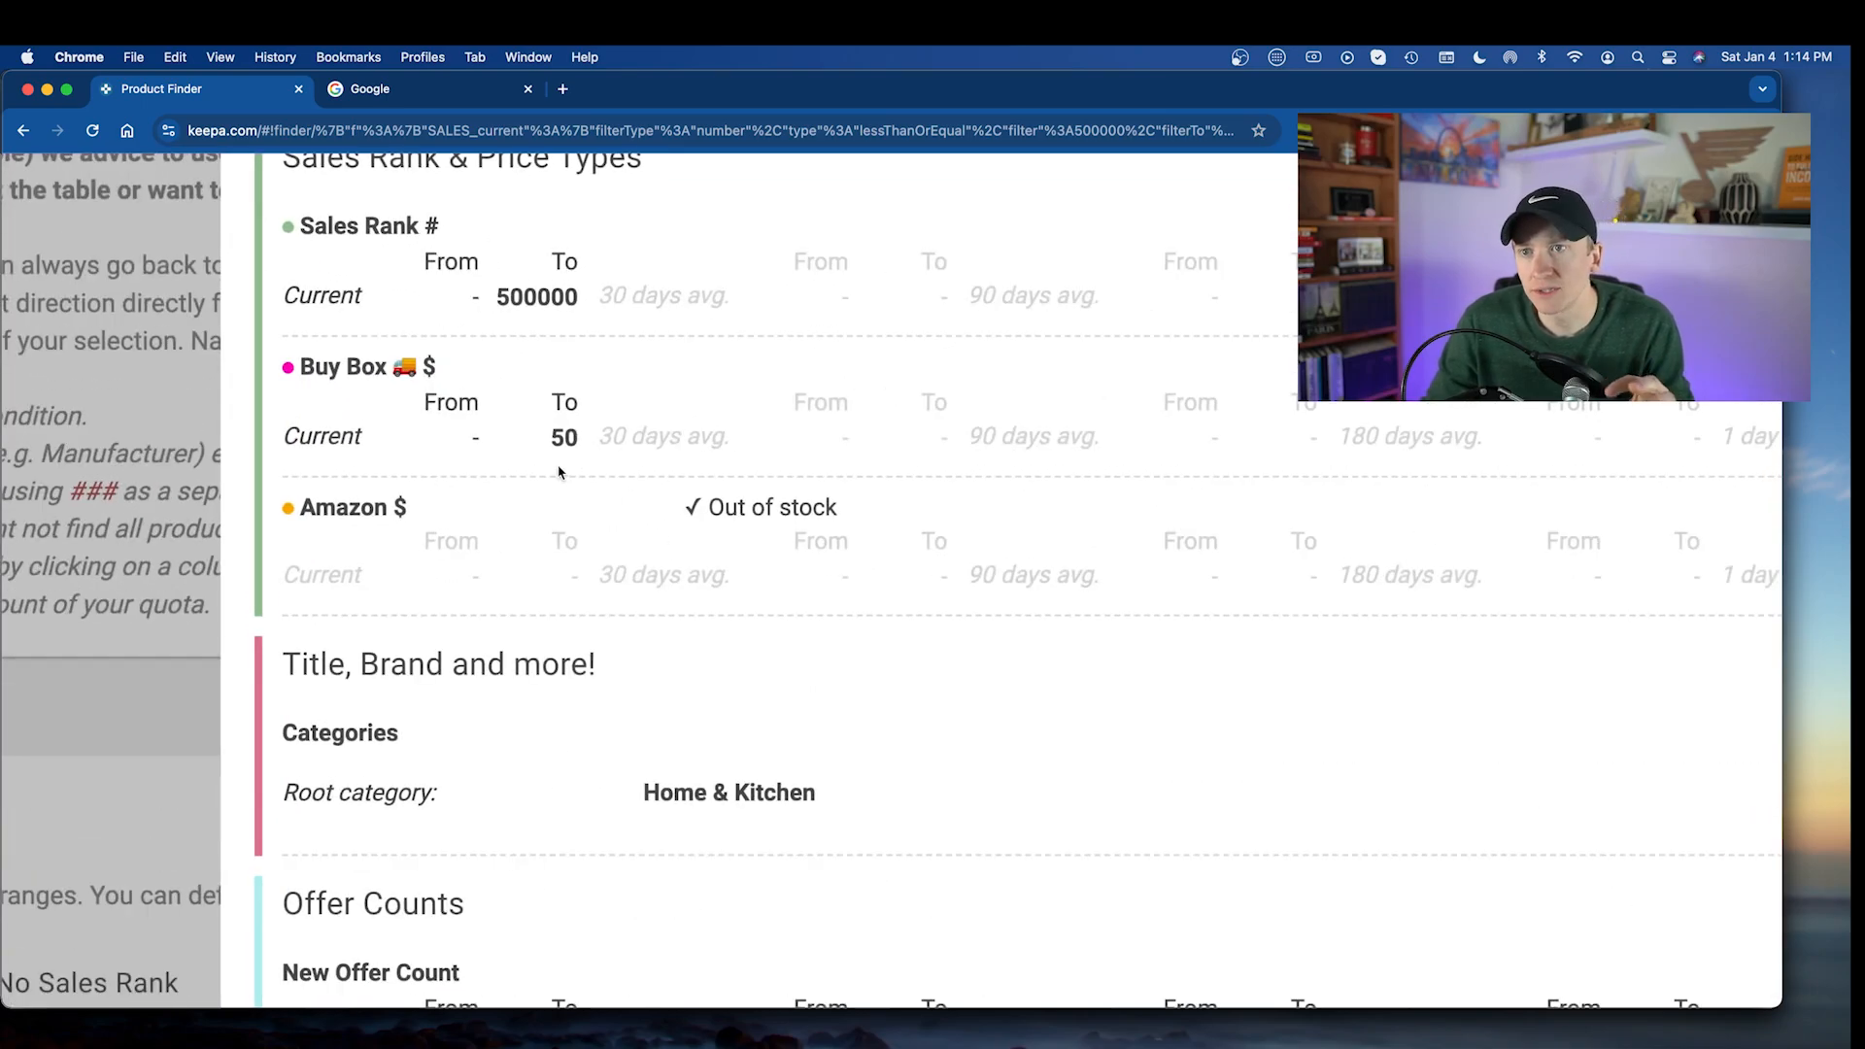
scroll(558, 473, up, 1)
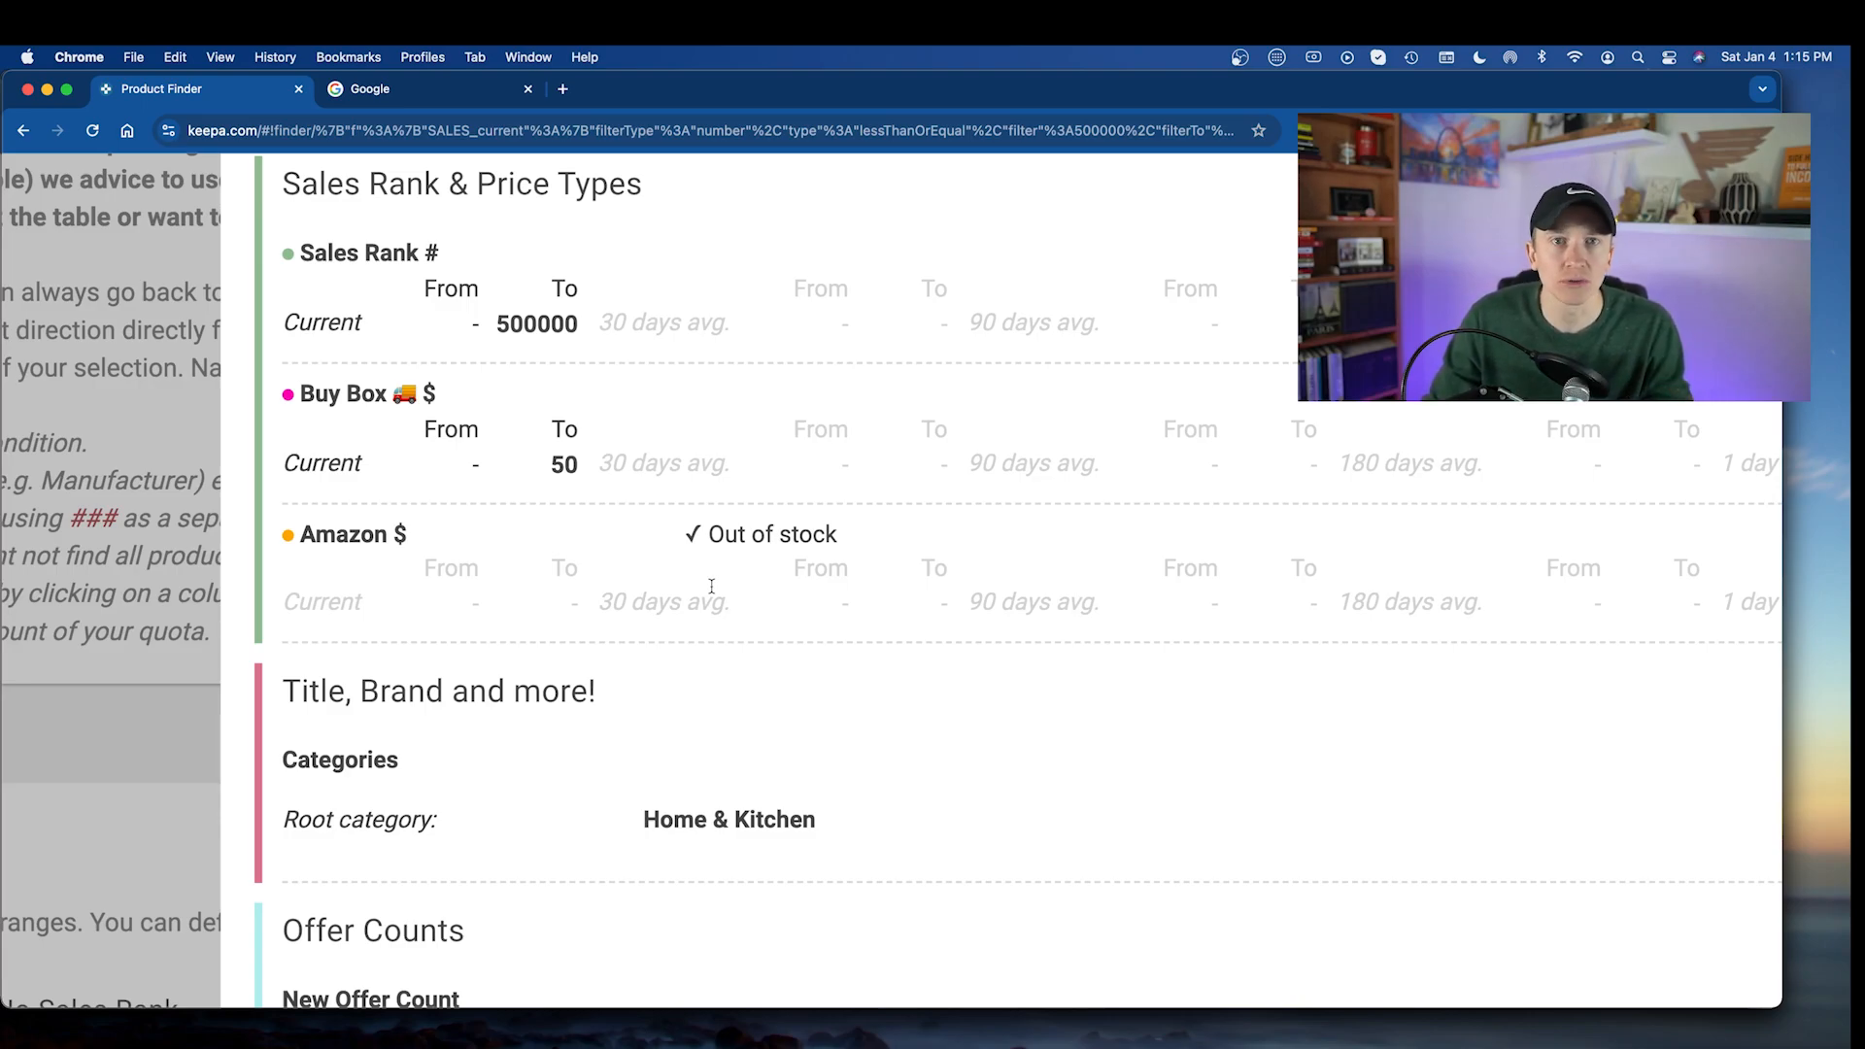
scroll(712, 587, down, 3)
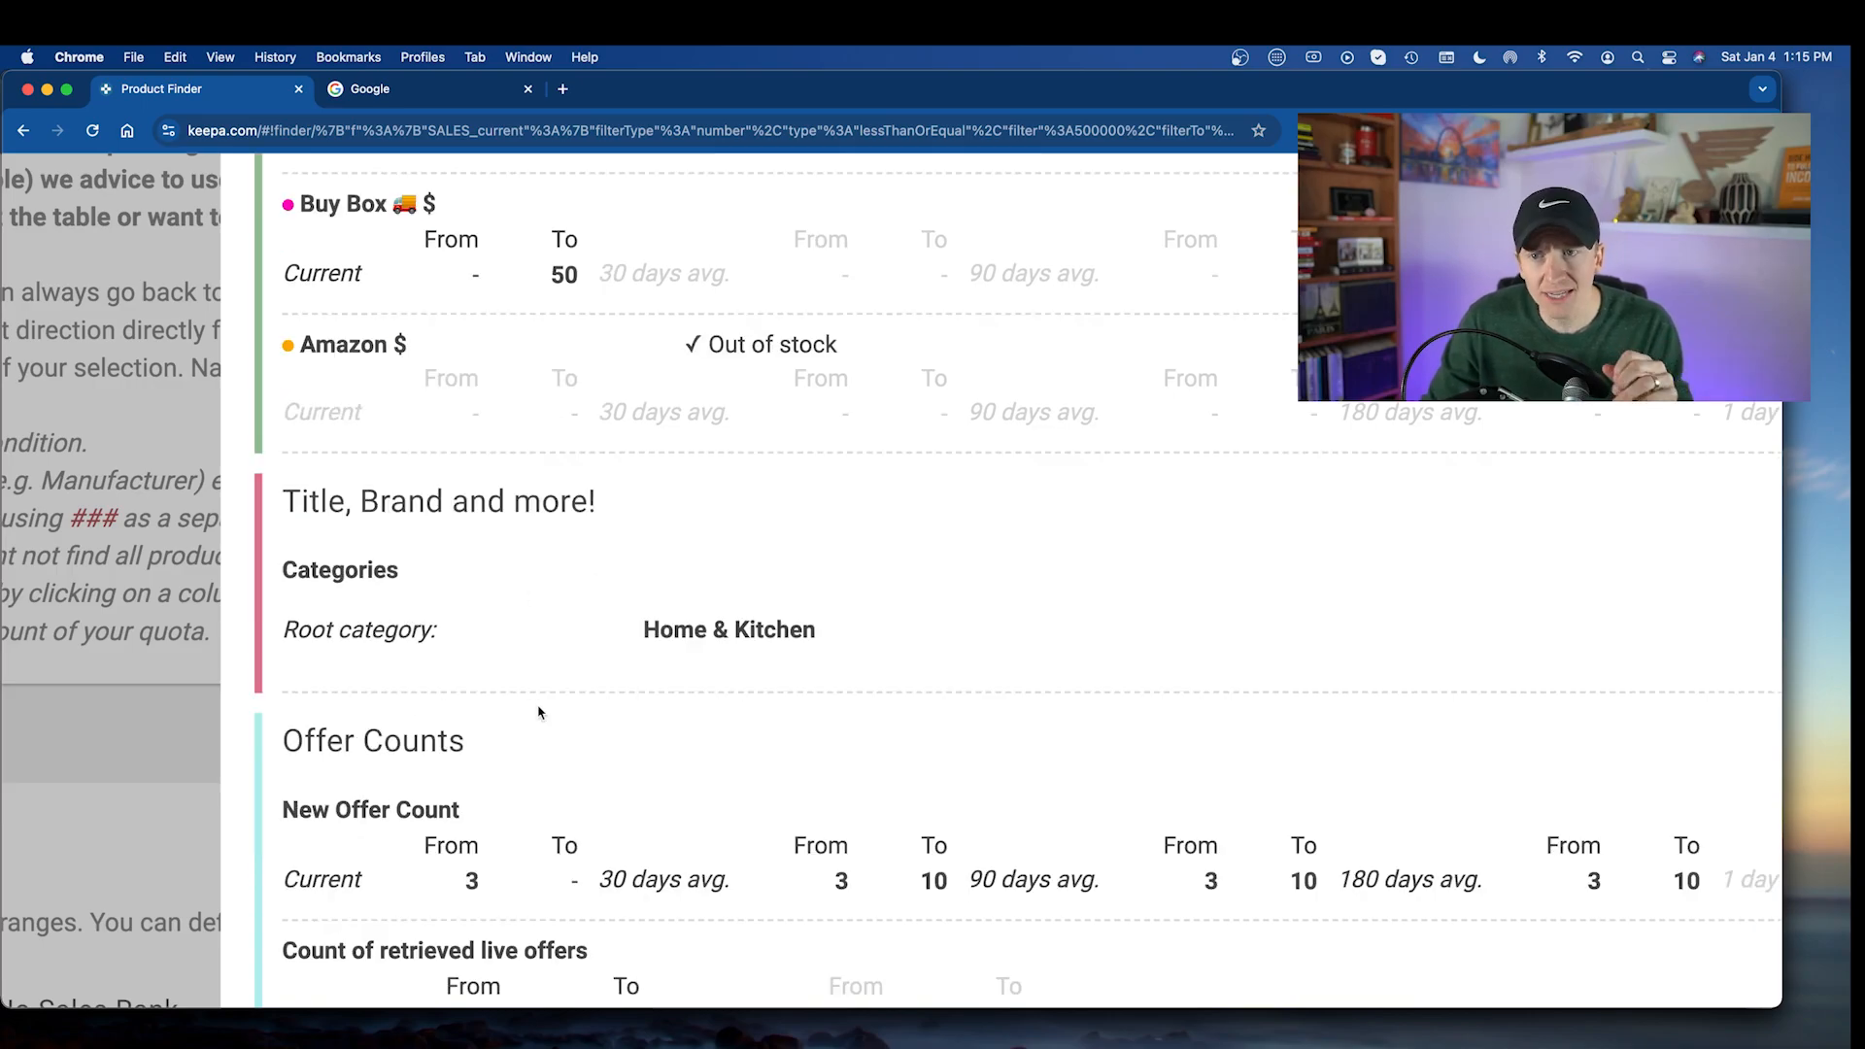
scroll(755, 652, down, 2)
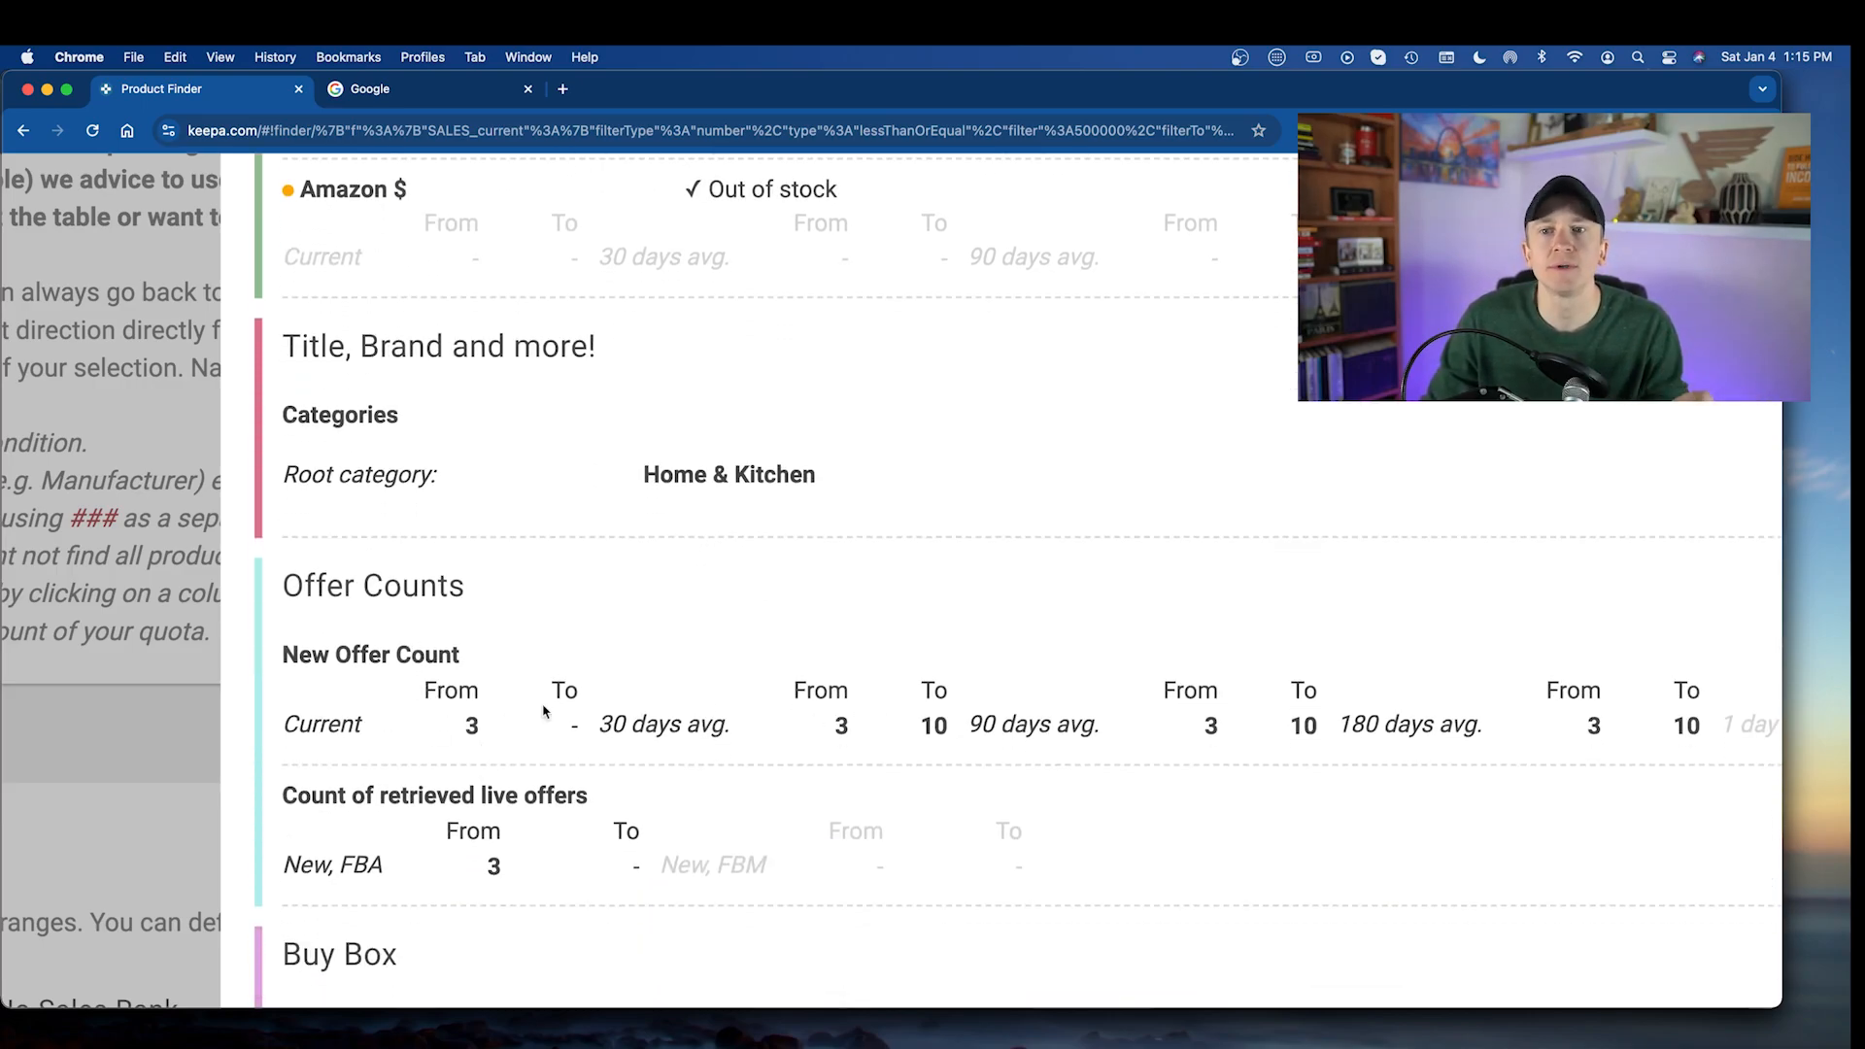
scroll(471, 726, down, 1)
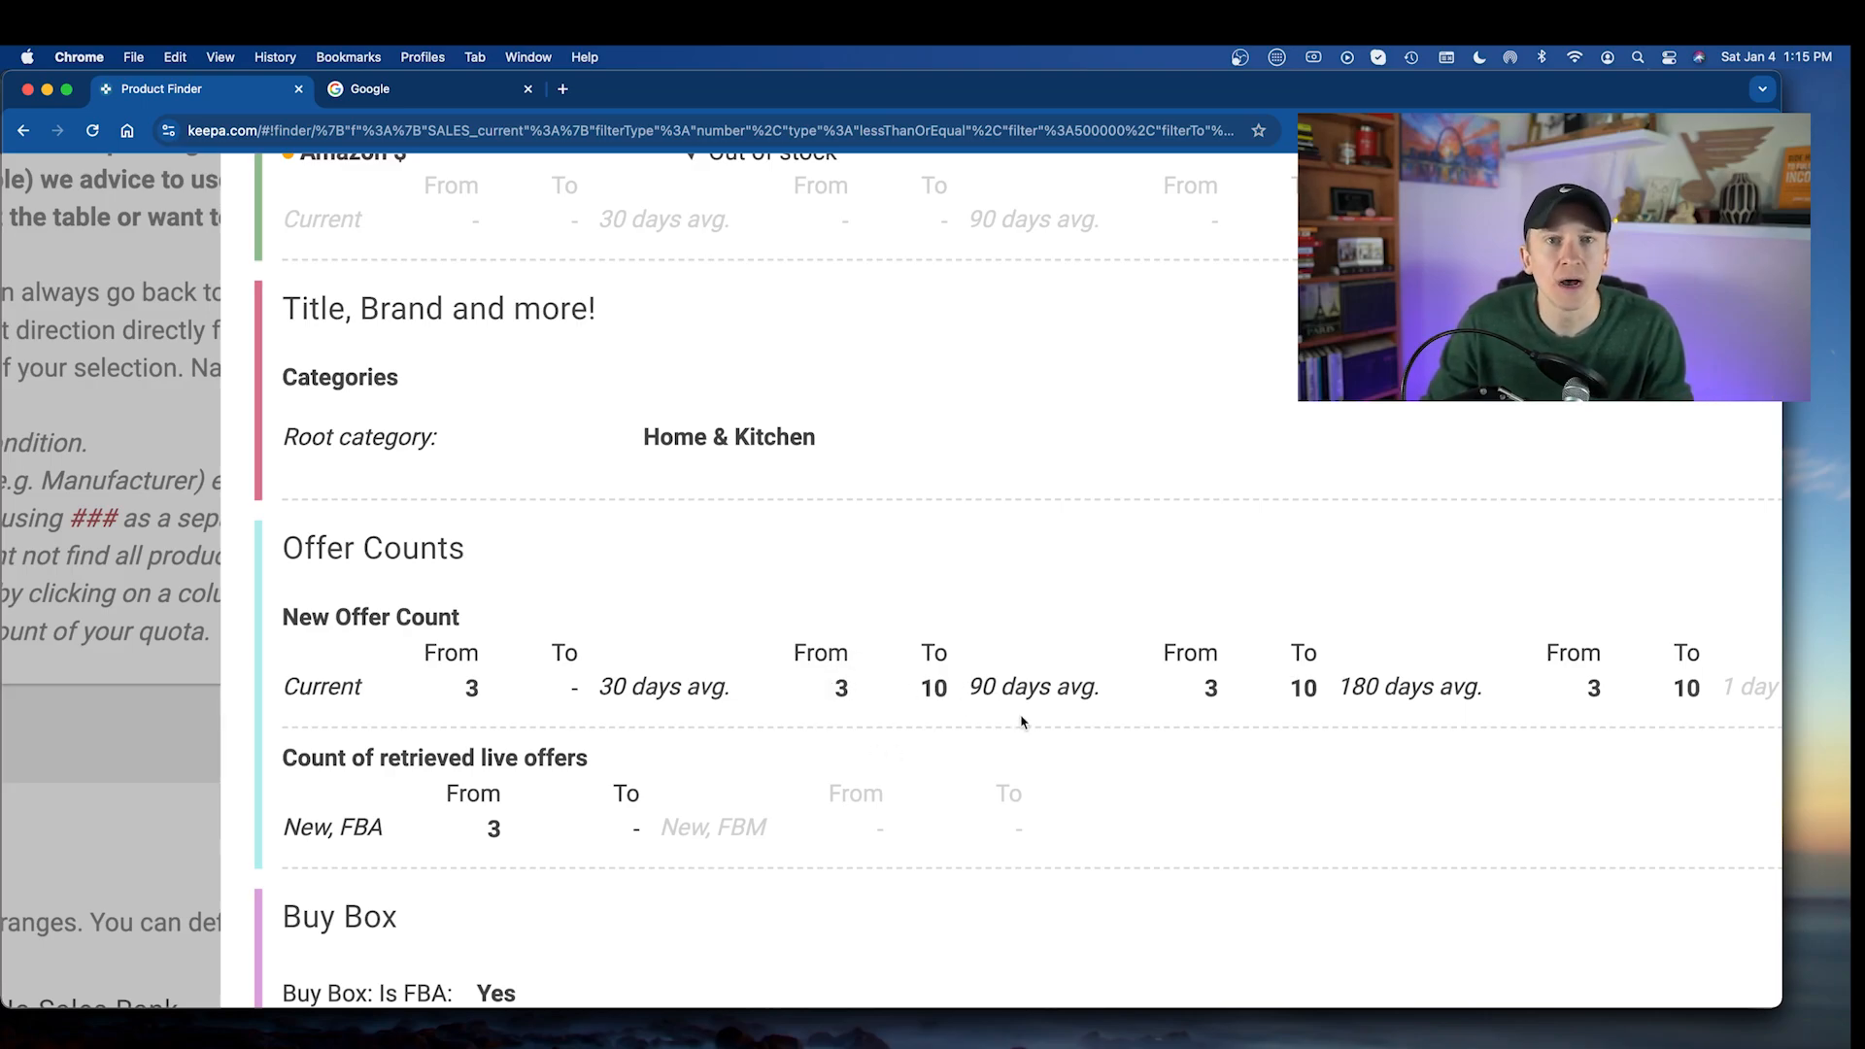
scroll(932, 680, down, 1)
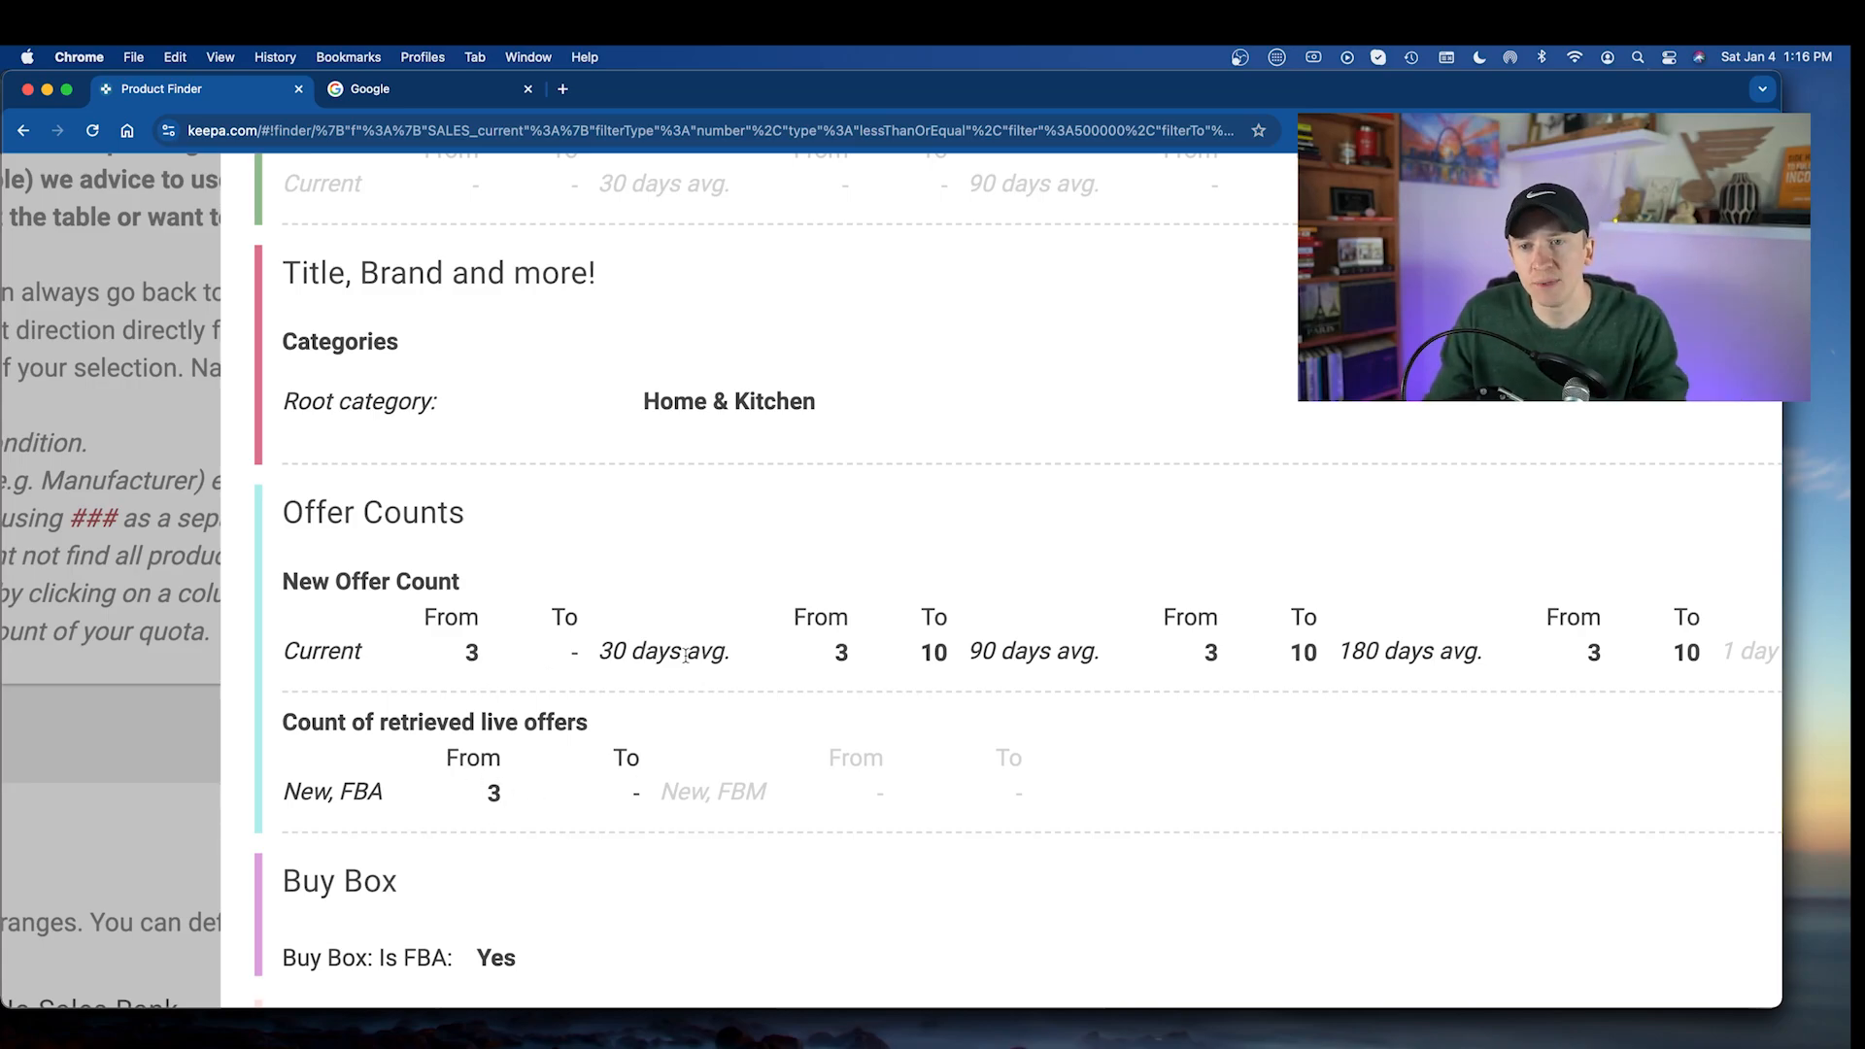
- Review the summary's live FBA offer, Buy Box FBA, variations, 90-day out-of-stock percentage and bought-in-past-month filters
scroll(685, 655, down, 2)
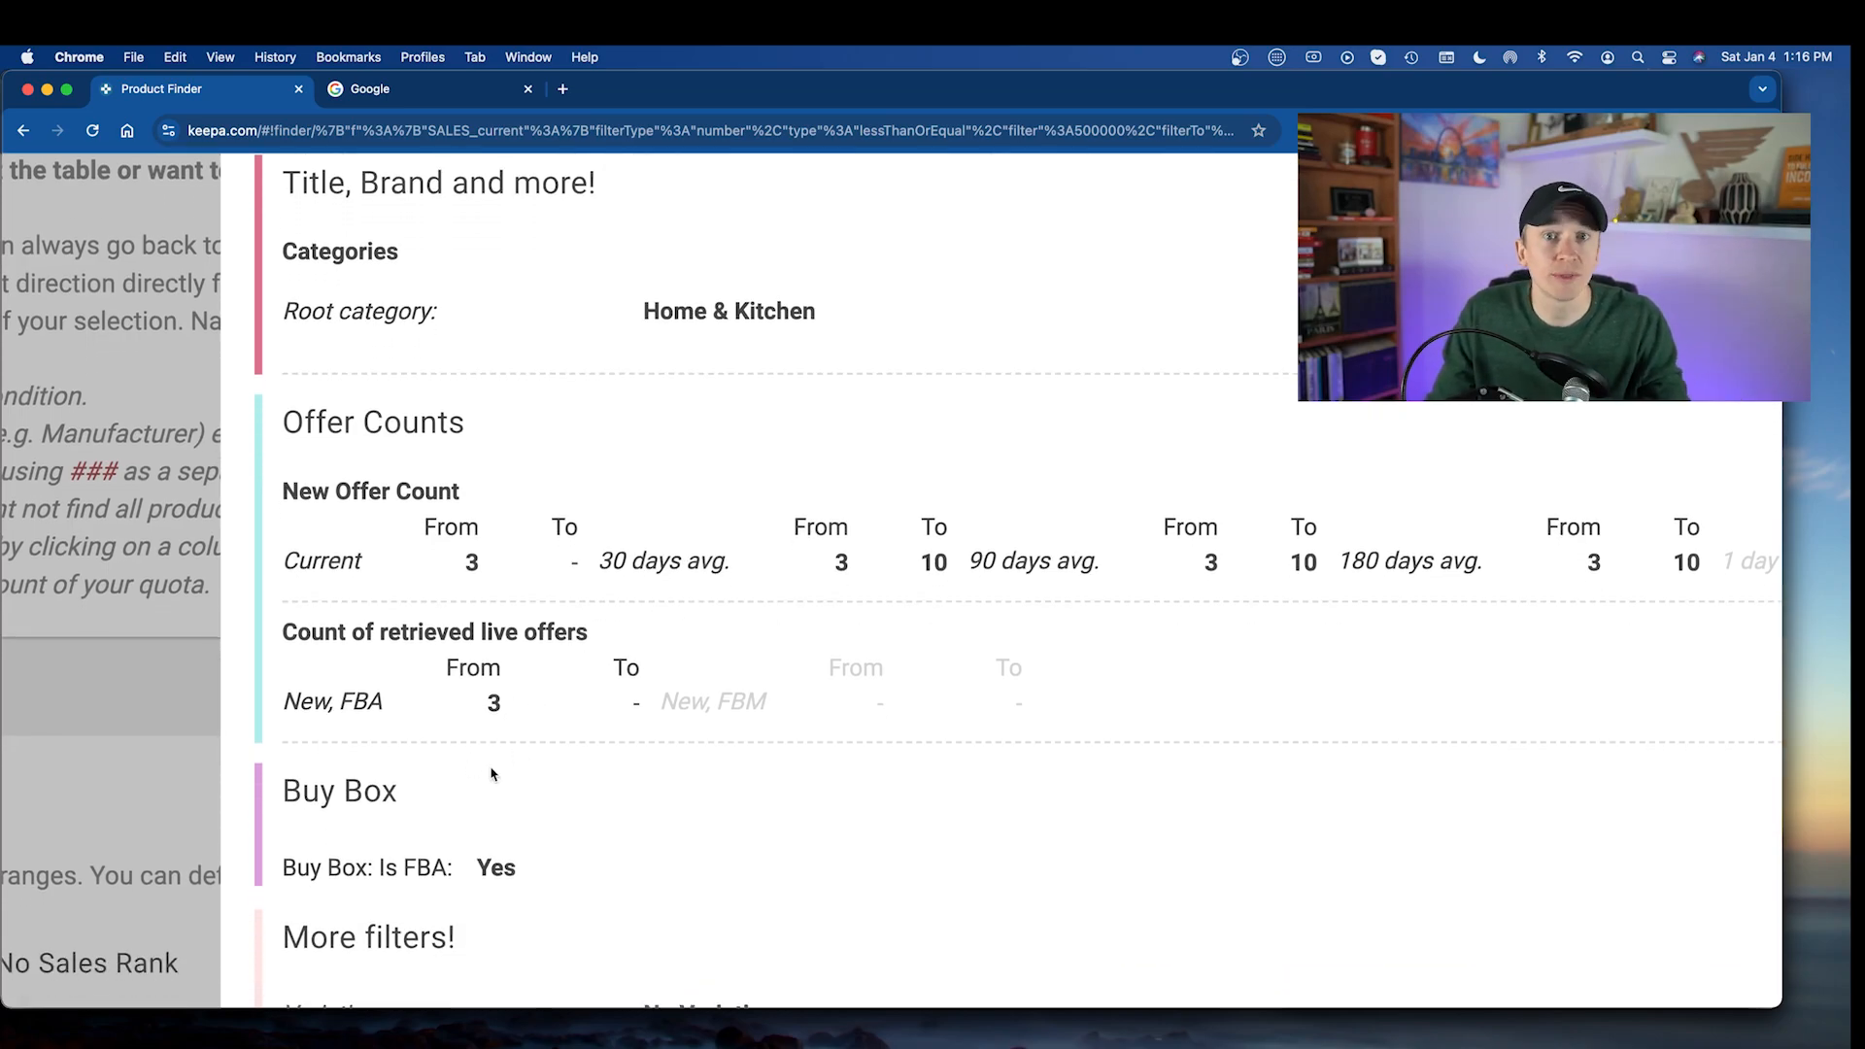
scroll(653, 748, down, 4)
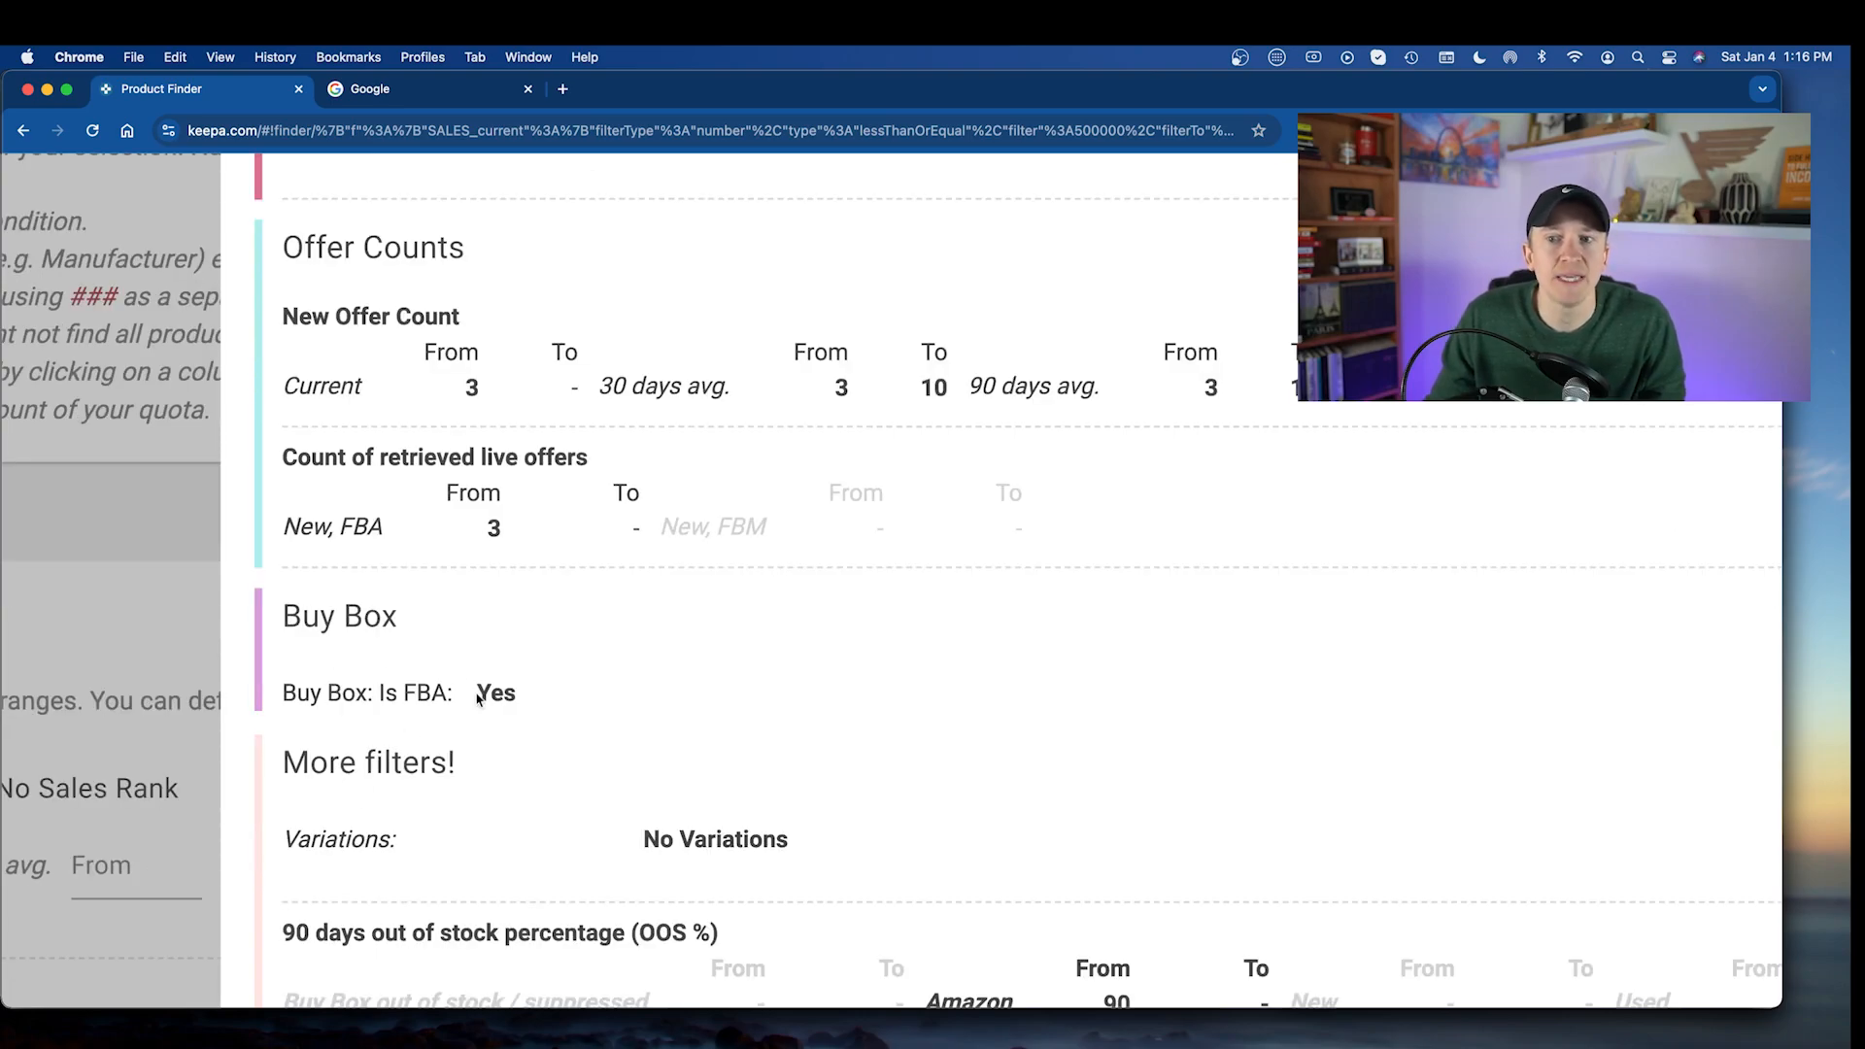
drag(476, 692, 544, 692)
click(599, 710)
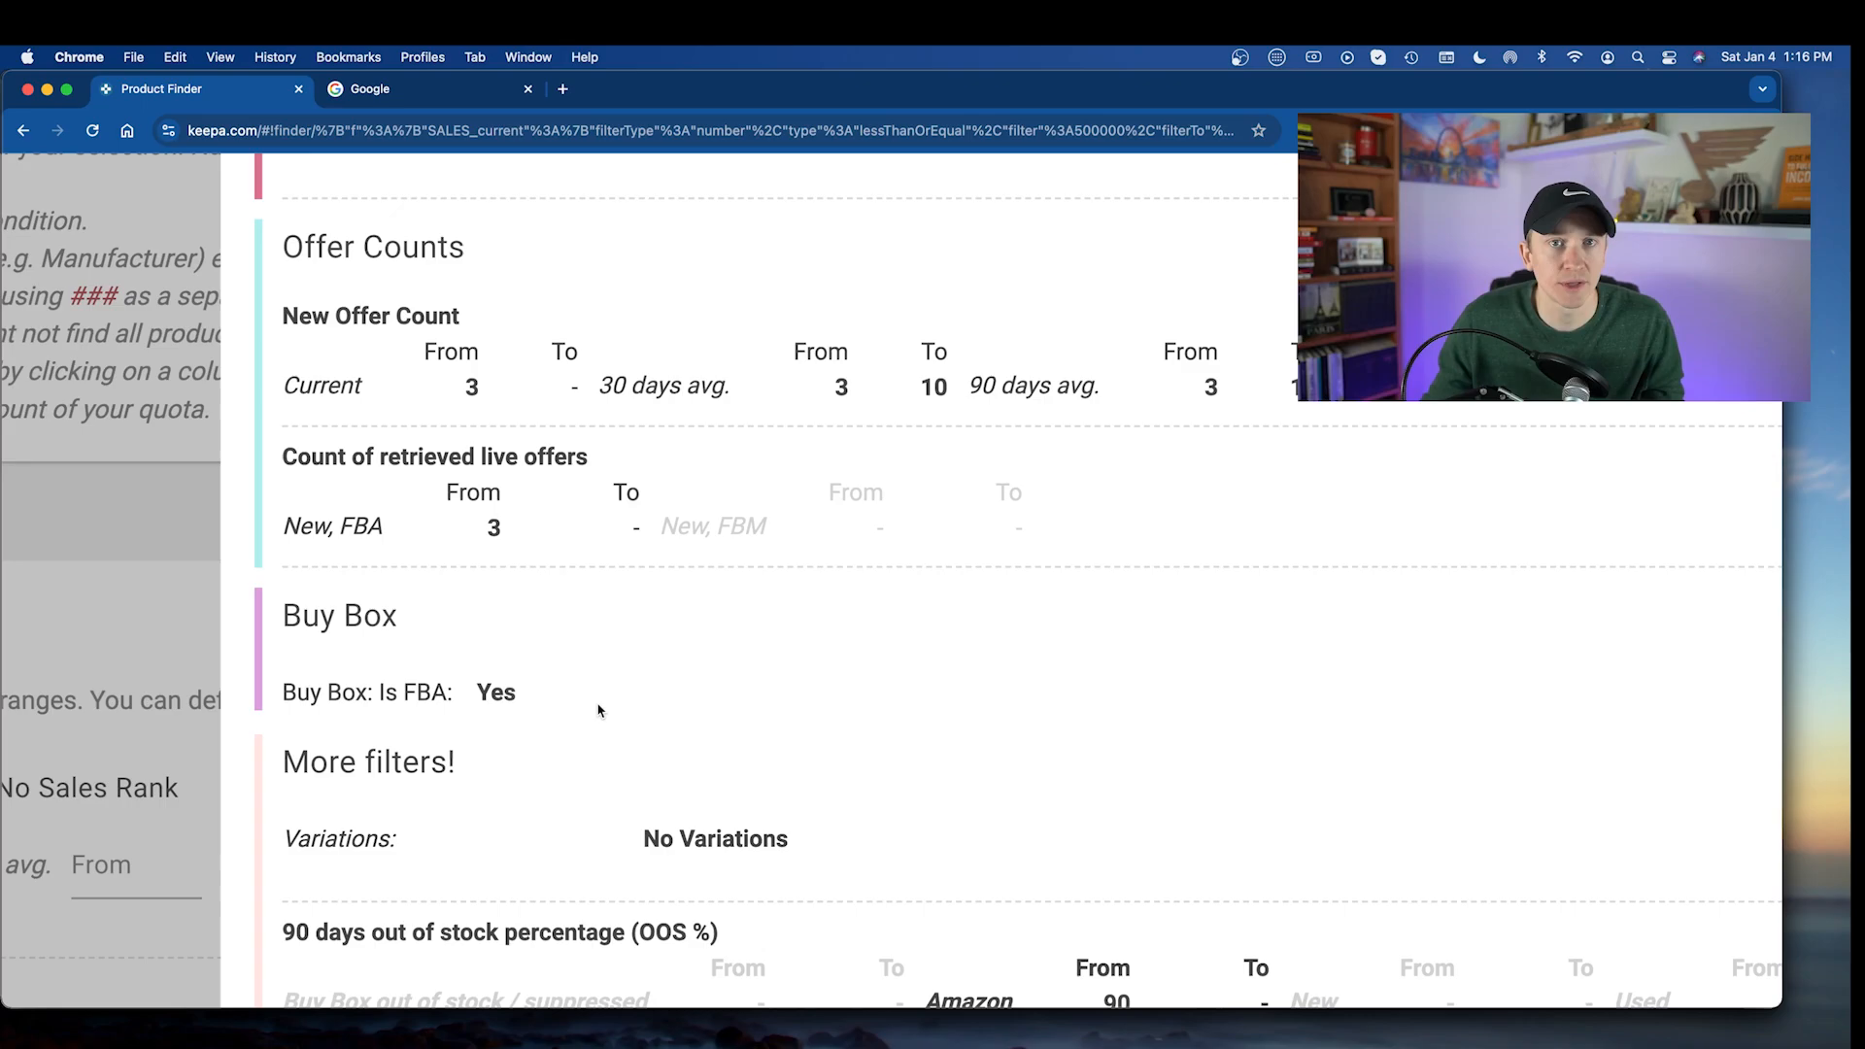
scroll(598, 710, down, 3)
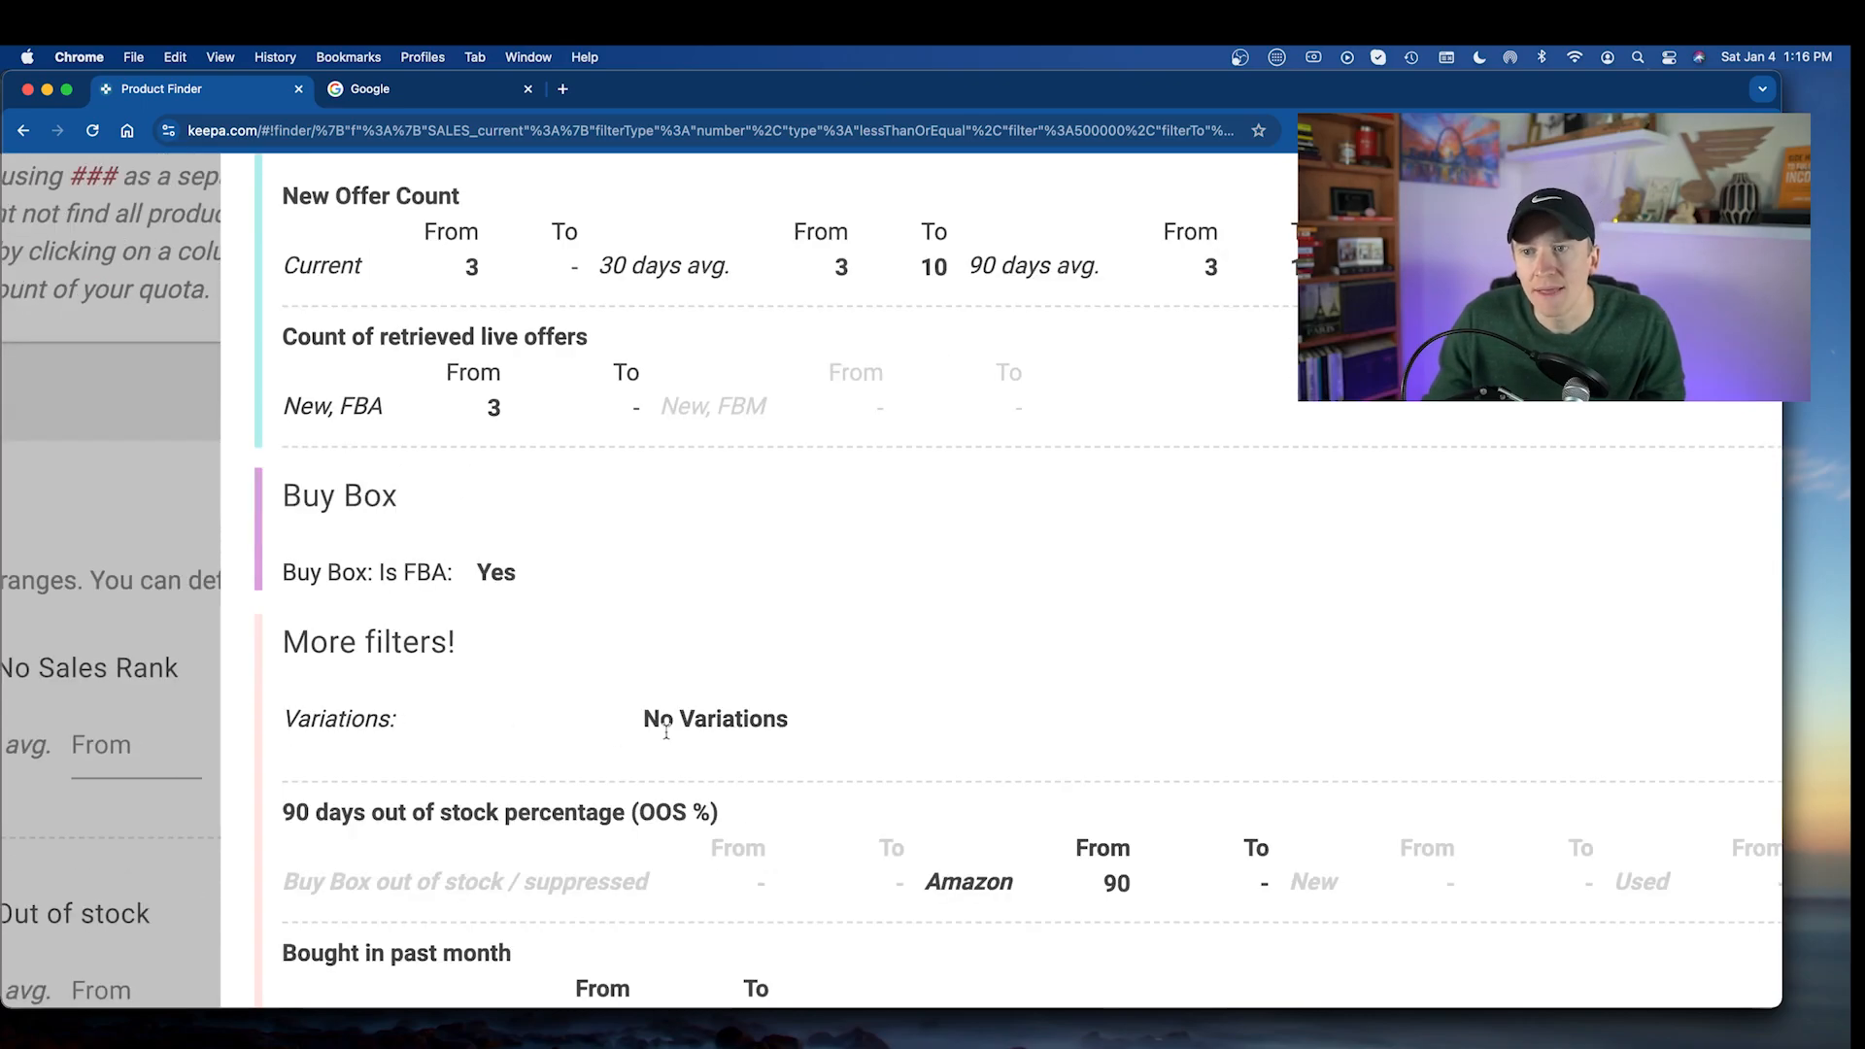
drag(811, 731, 626, 720)
click(846, 706)
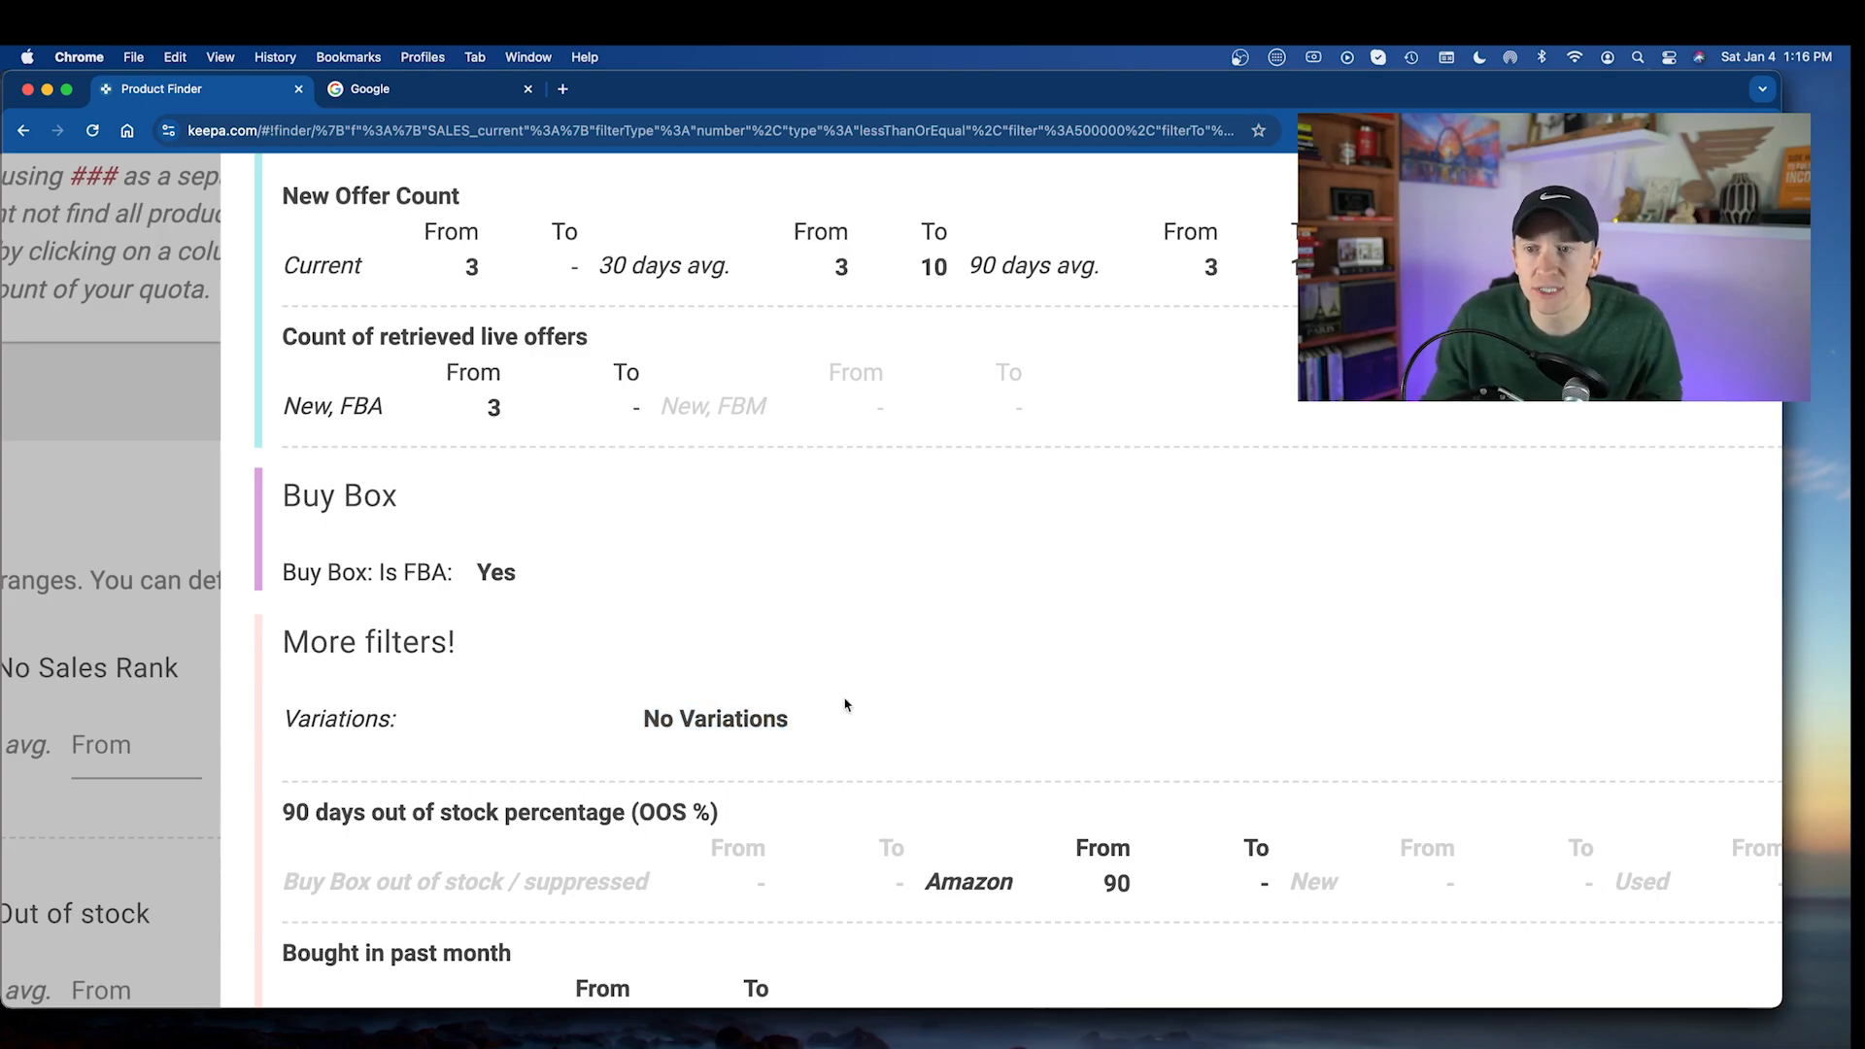
scroll(846, 706, down, 4)
drag(279, 656, 732, 661)
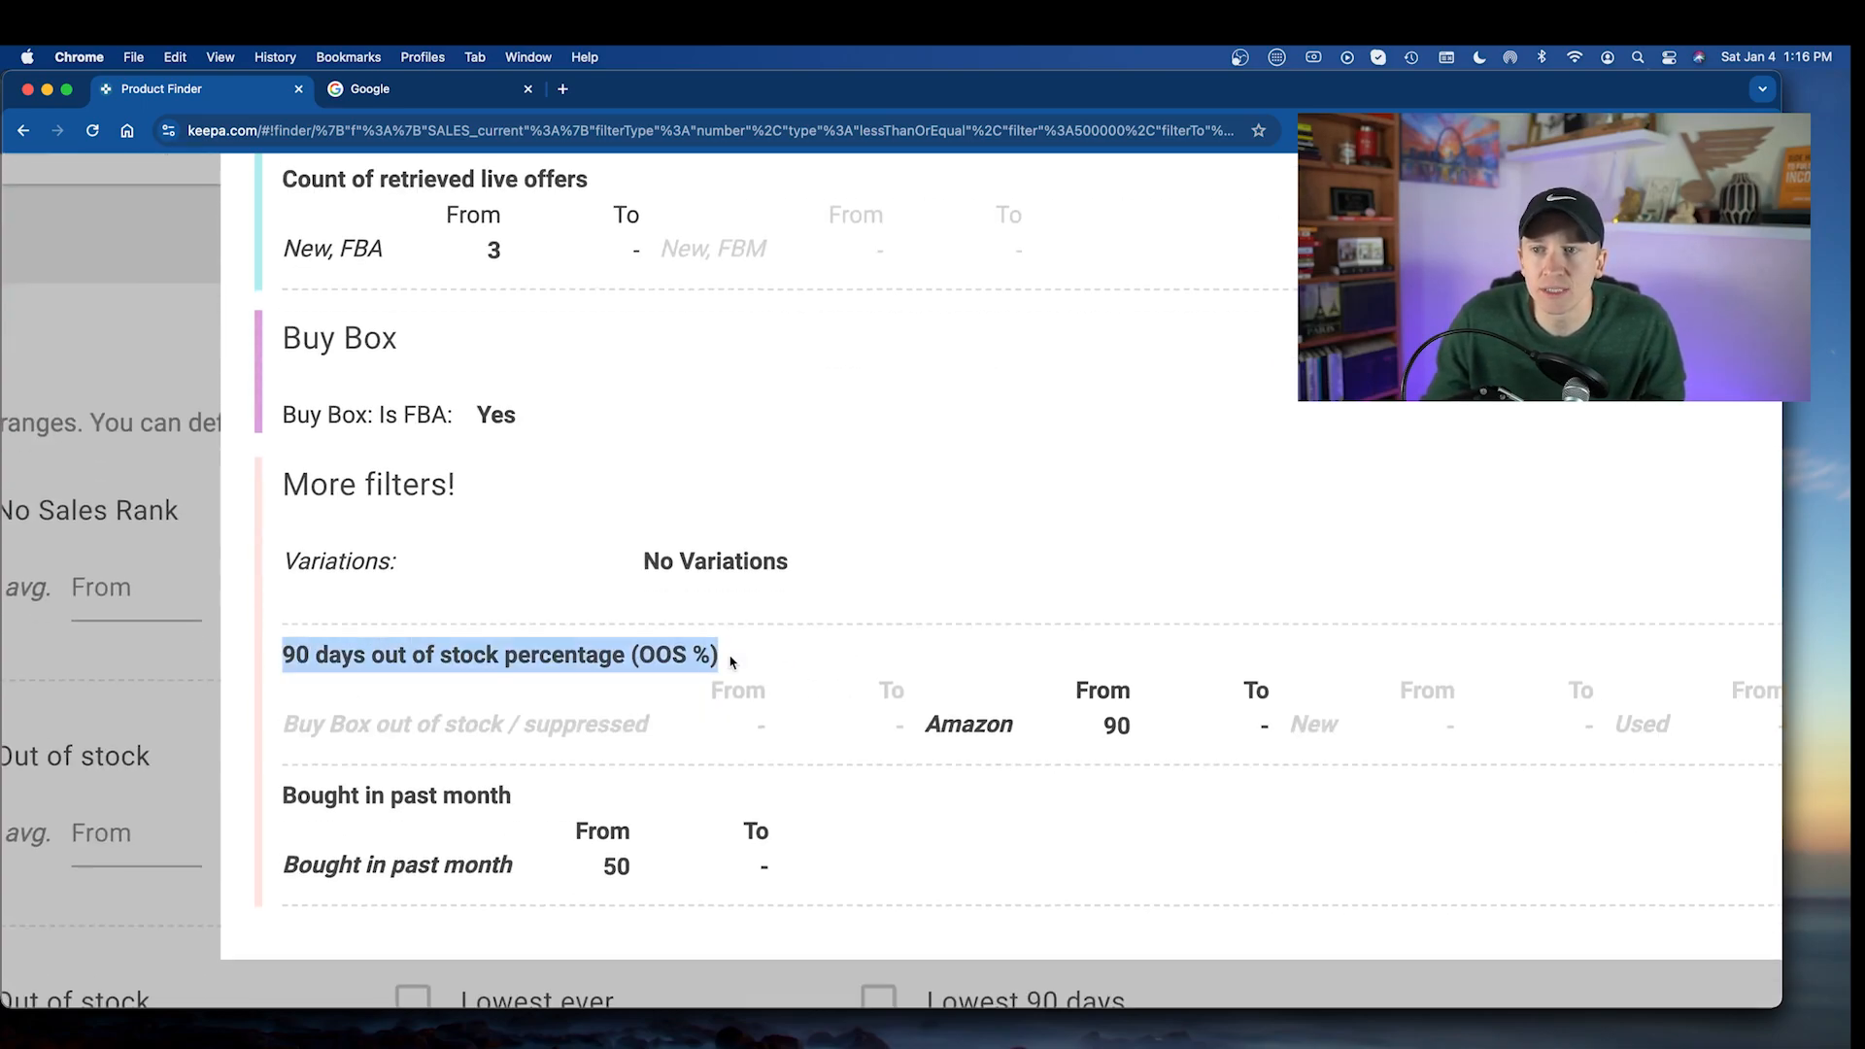
click(731, 661)
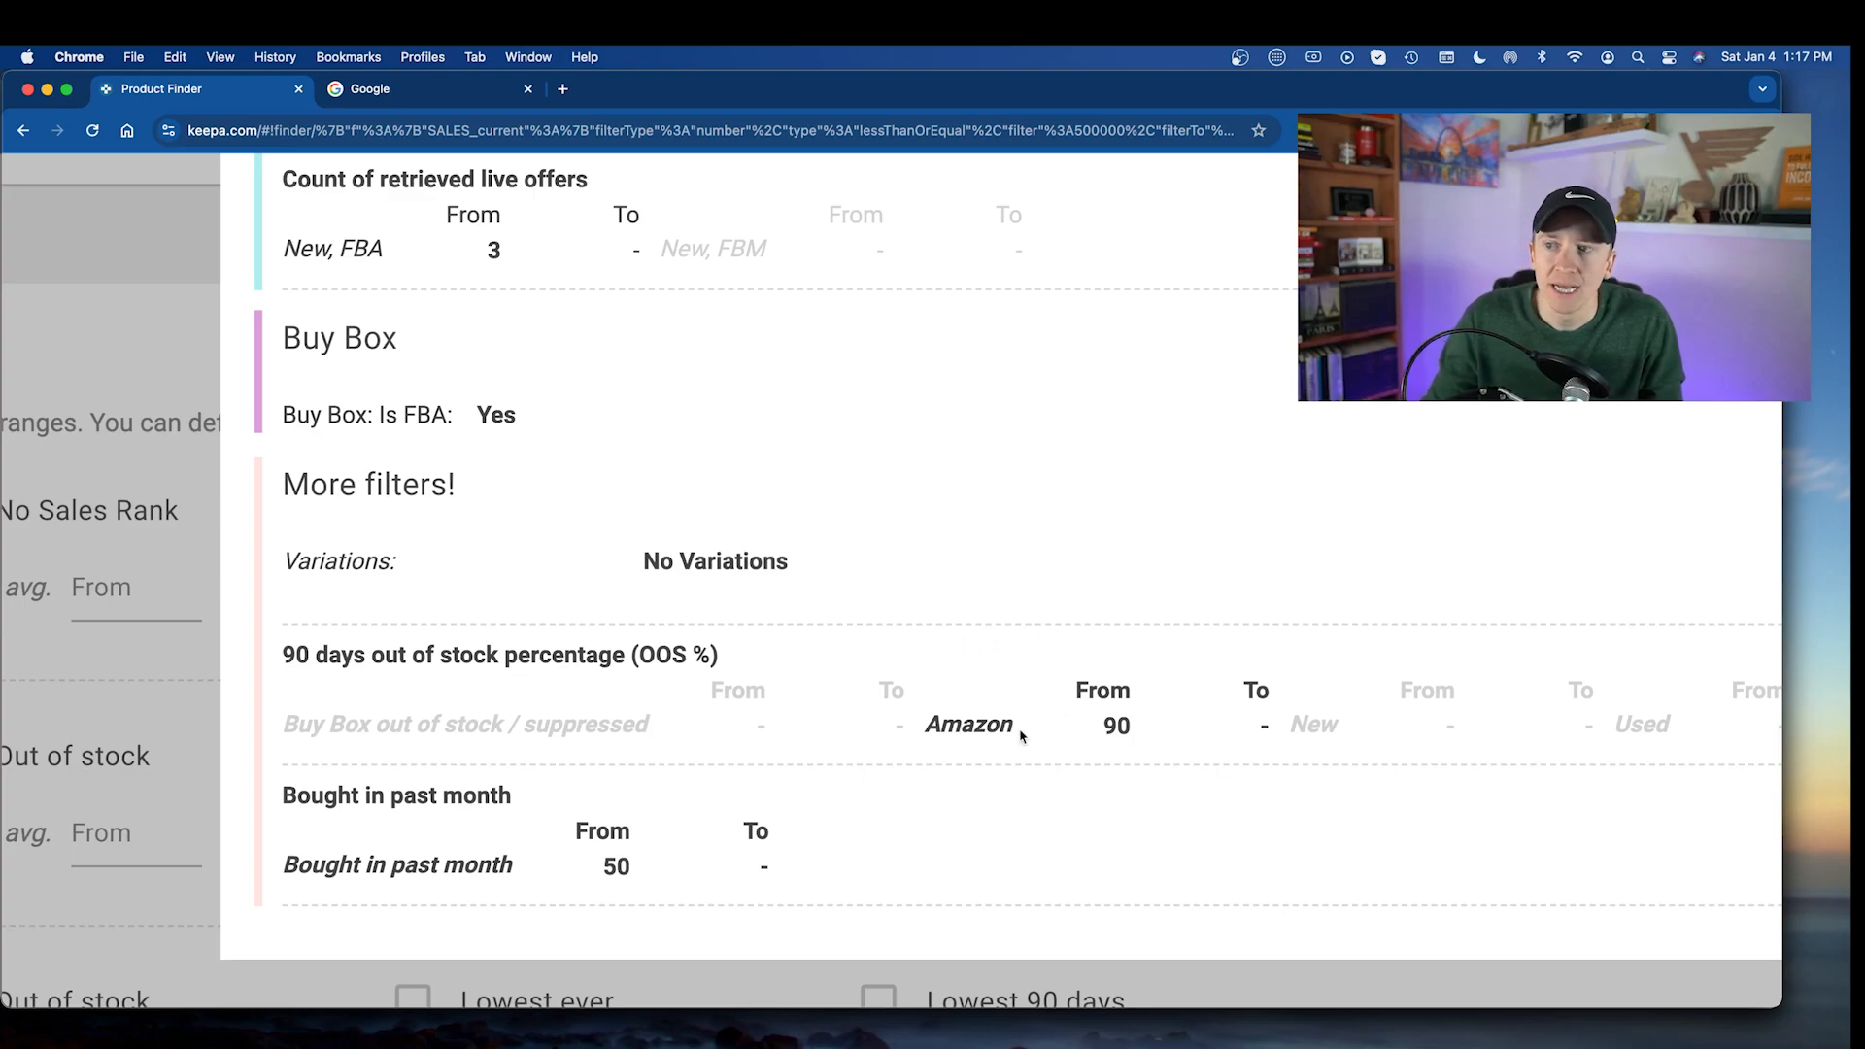
scroll(1037, 743, down, 1)
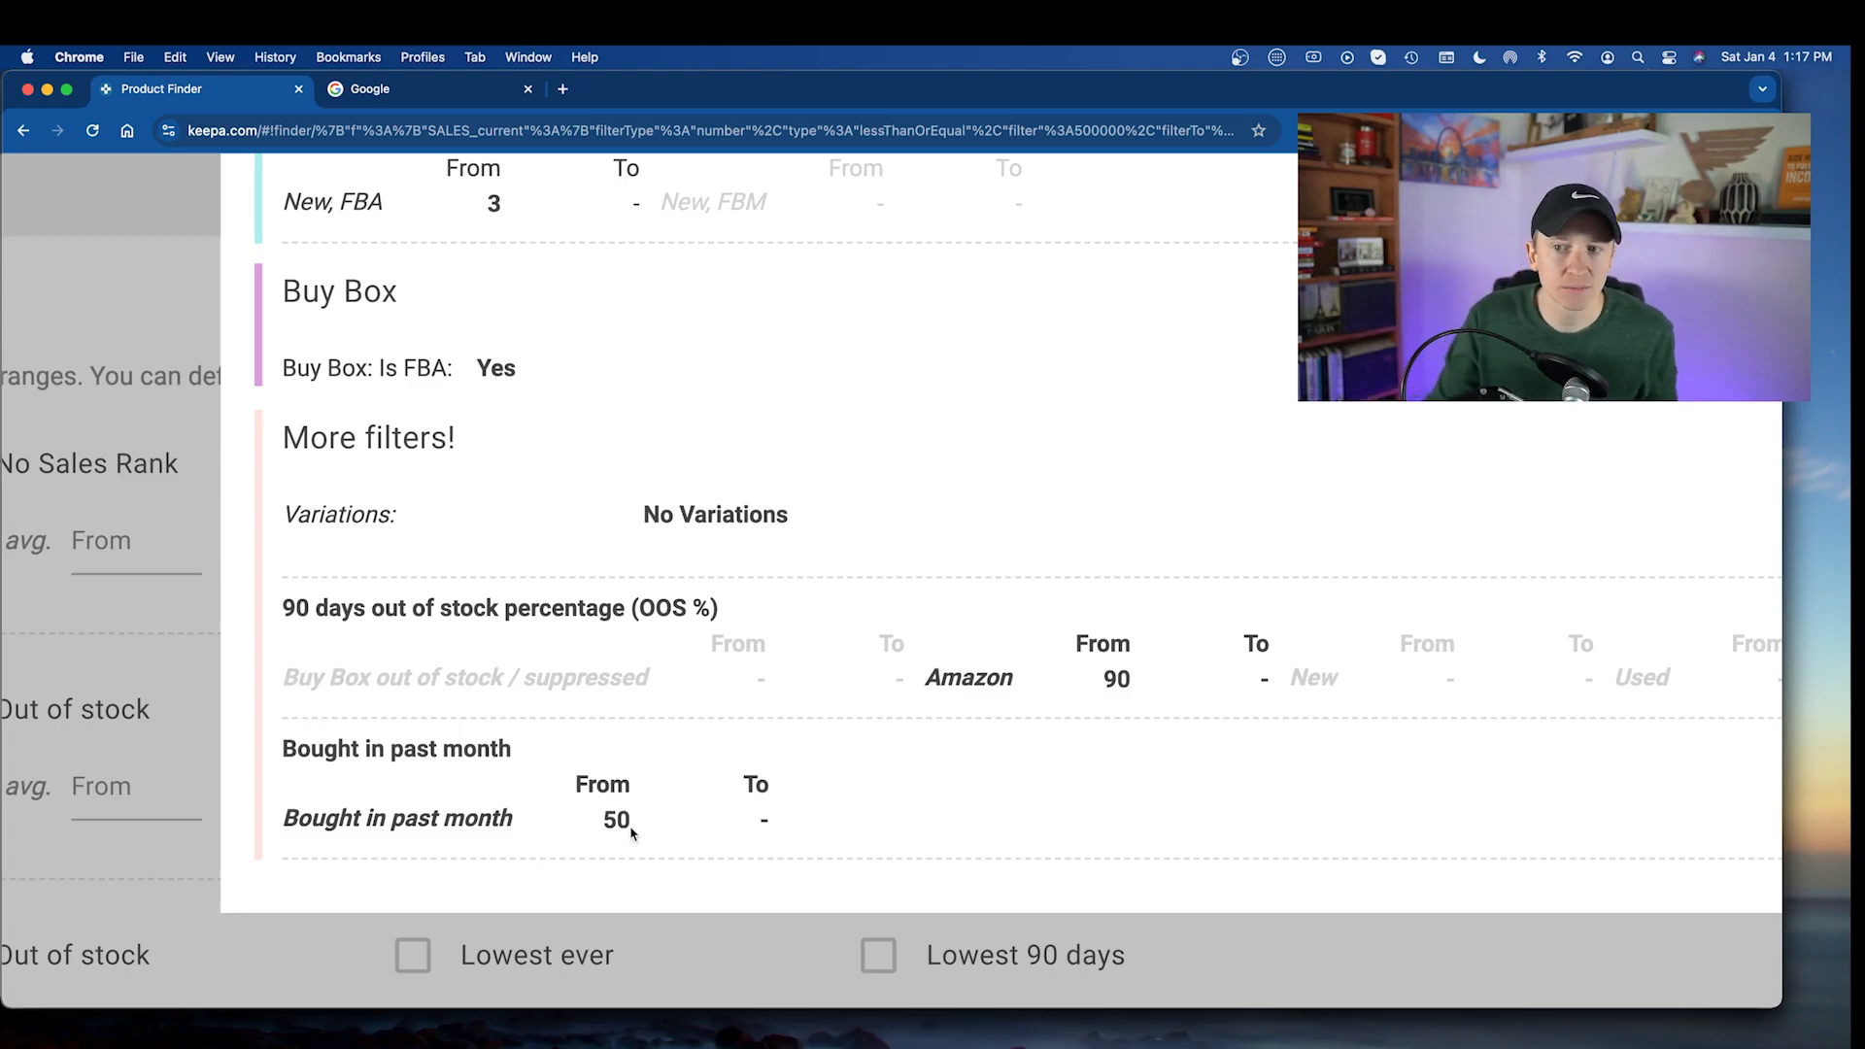
- Go over the complete active filters summary once more, from the sales rank criteria through the bought-in-past-month criteria
scroll(626, 823, up, 15)
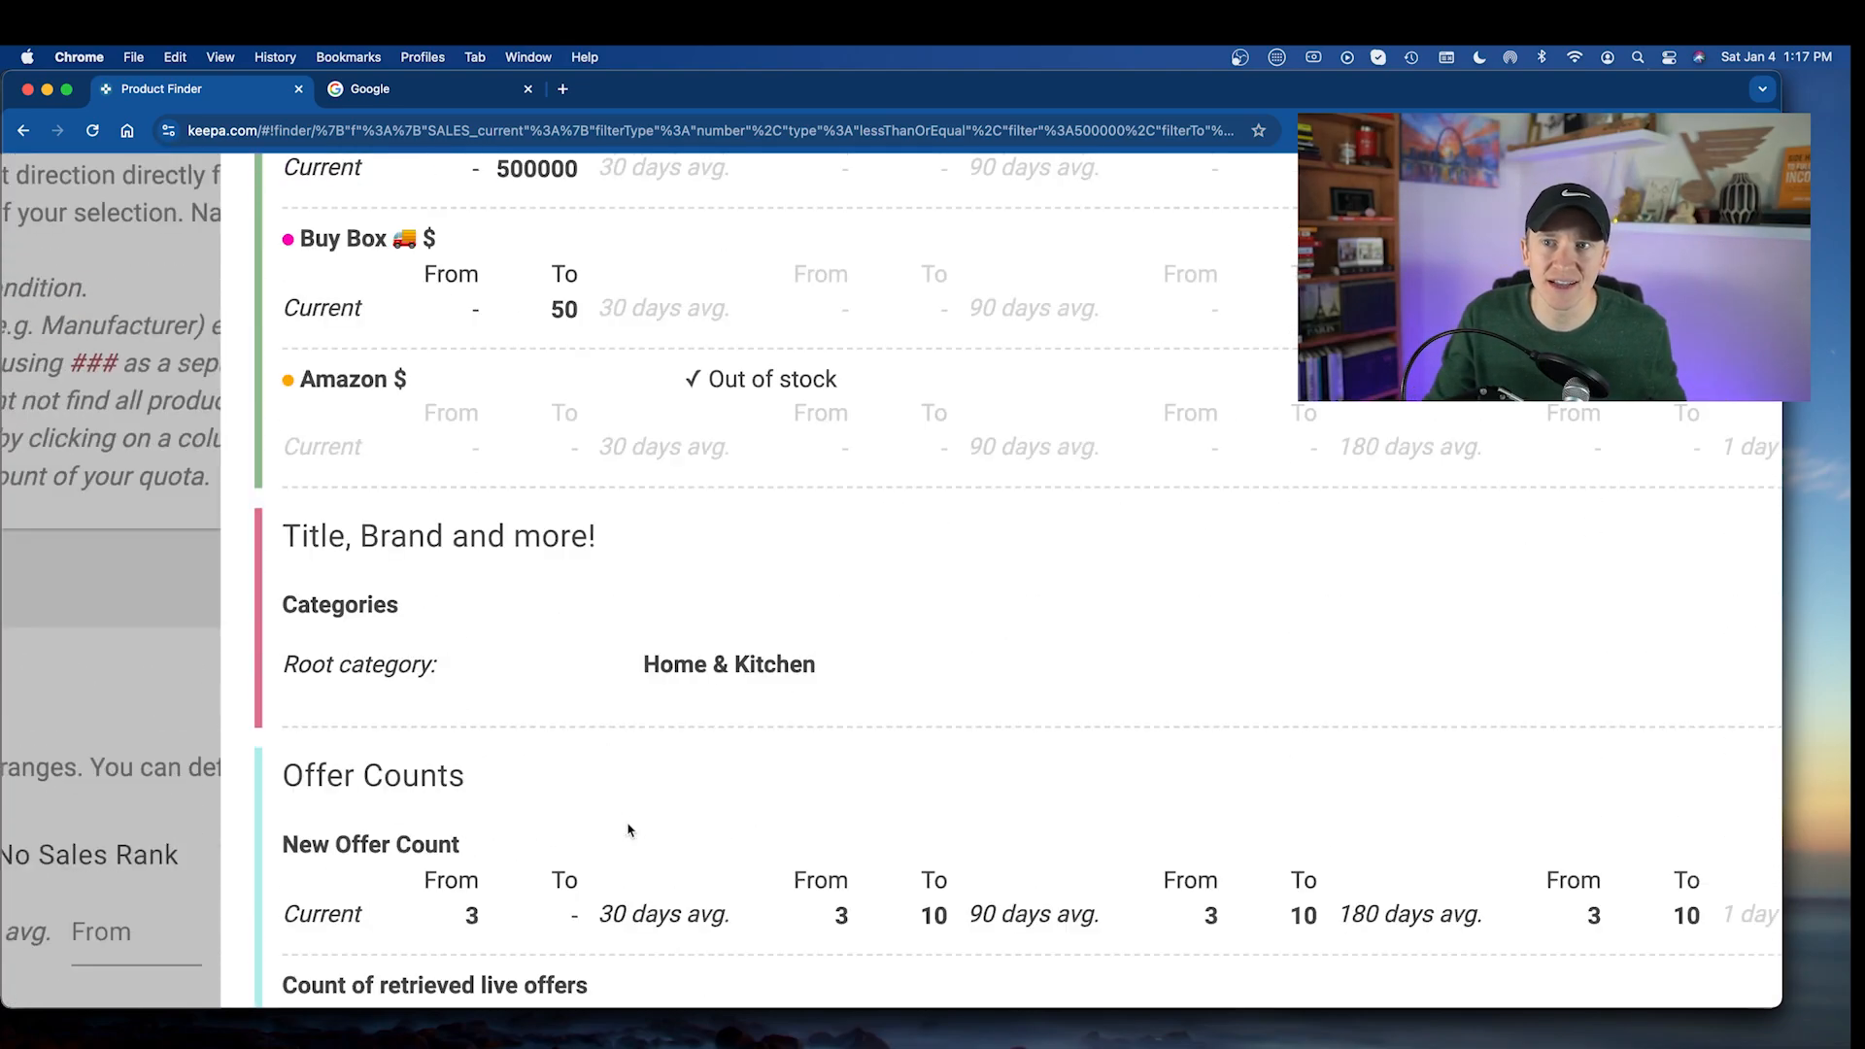
scroll(583, 649, down, 5)
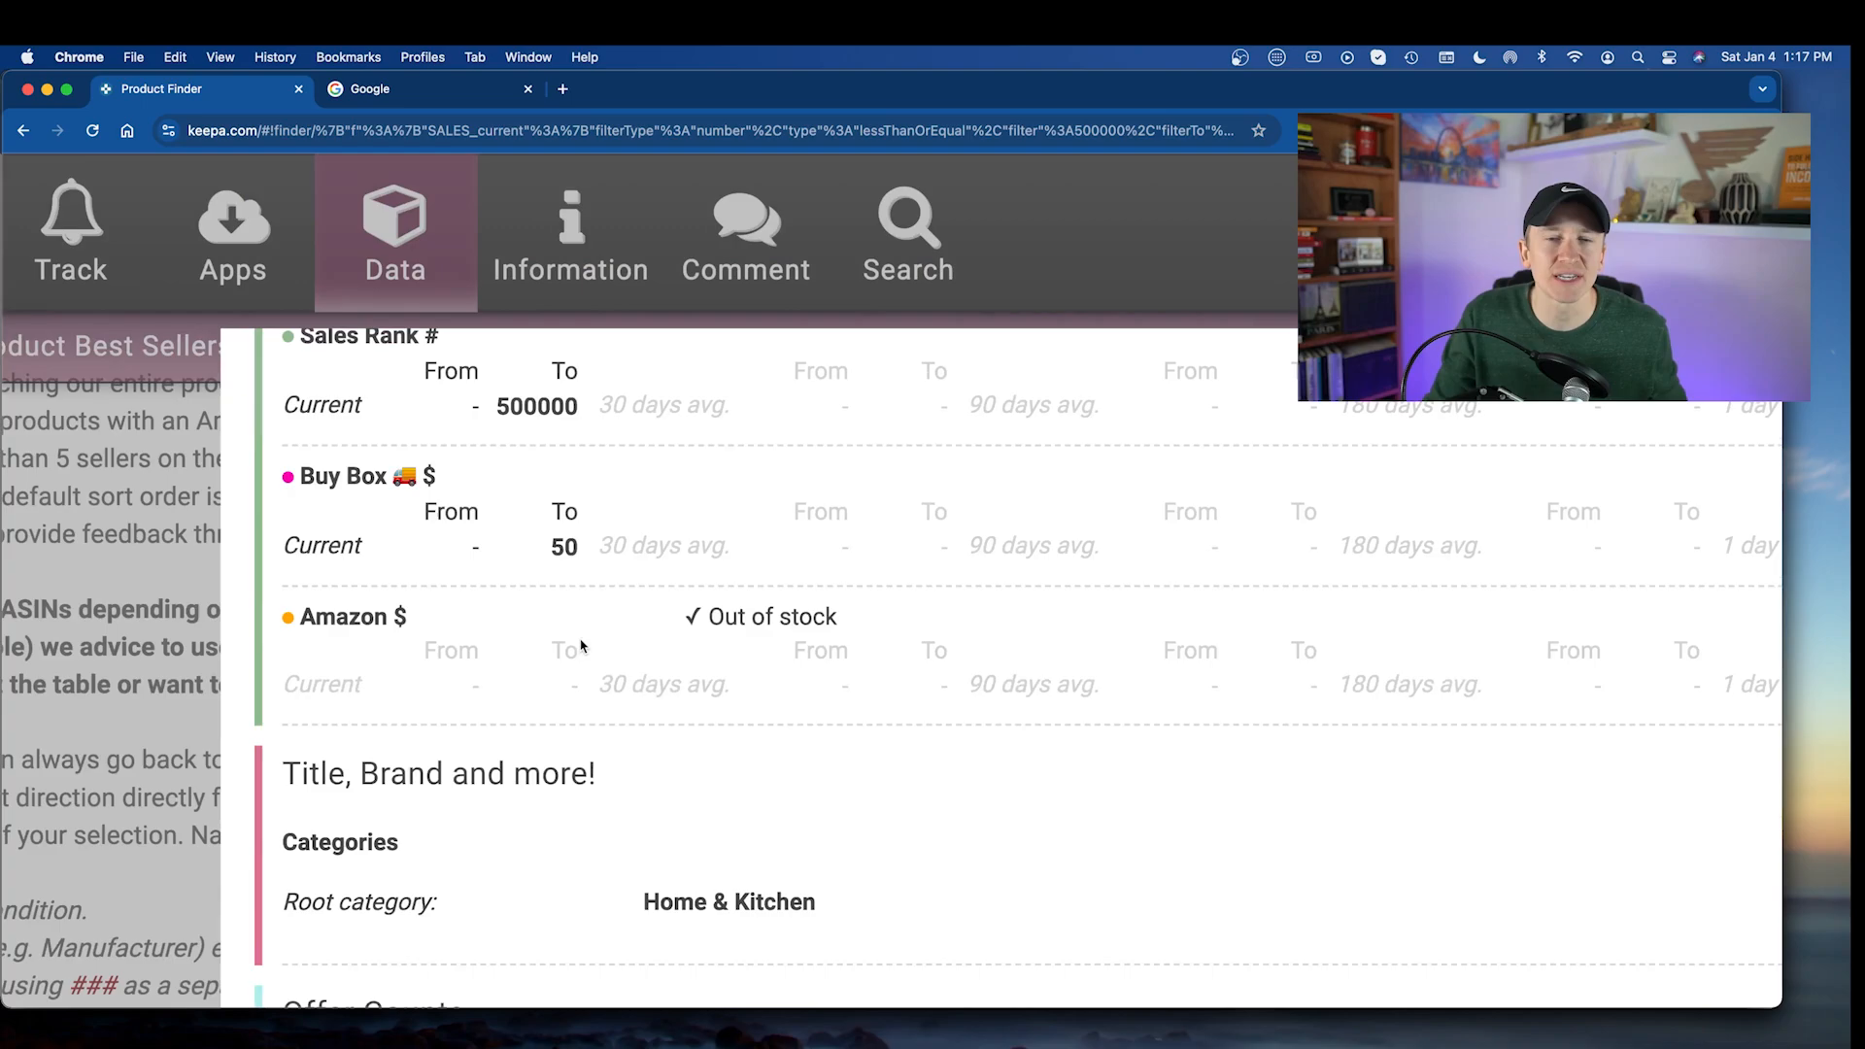
scroll(581, 646, down, 10)
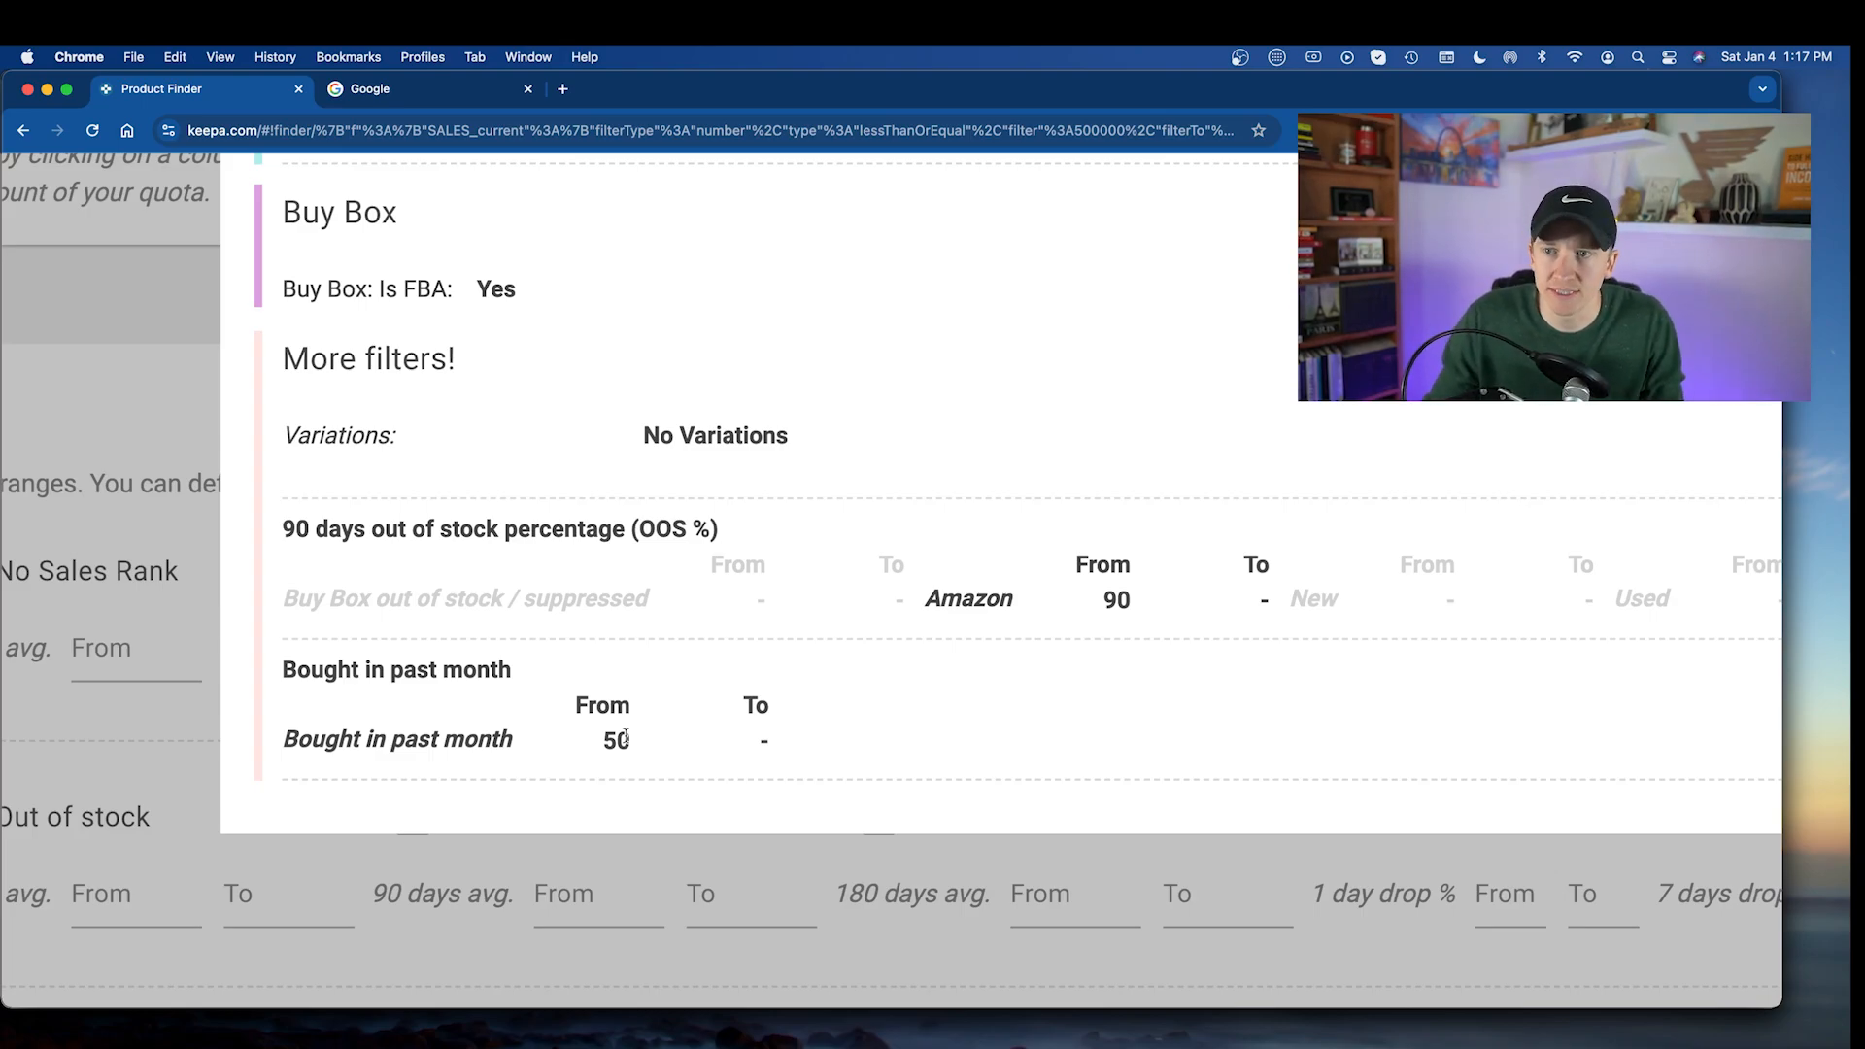
scroll(626, 738, down, 5)
scroll(999, 492, up, 3)
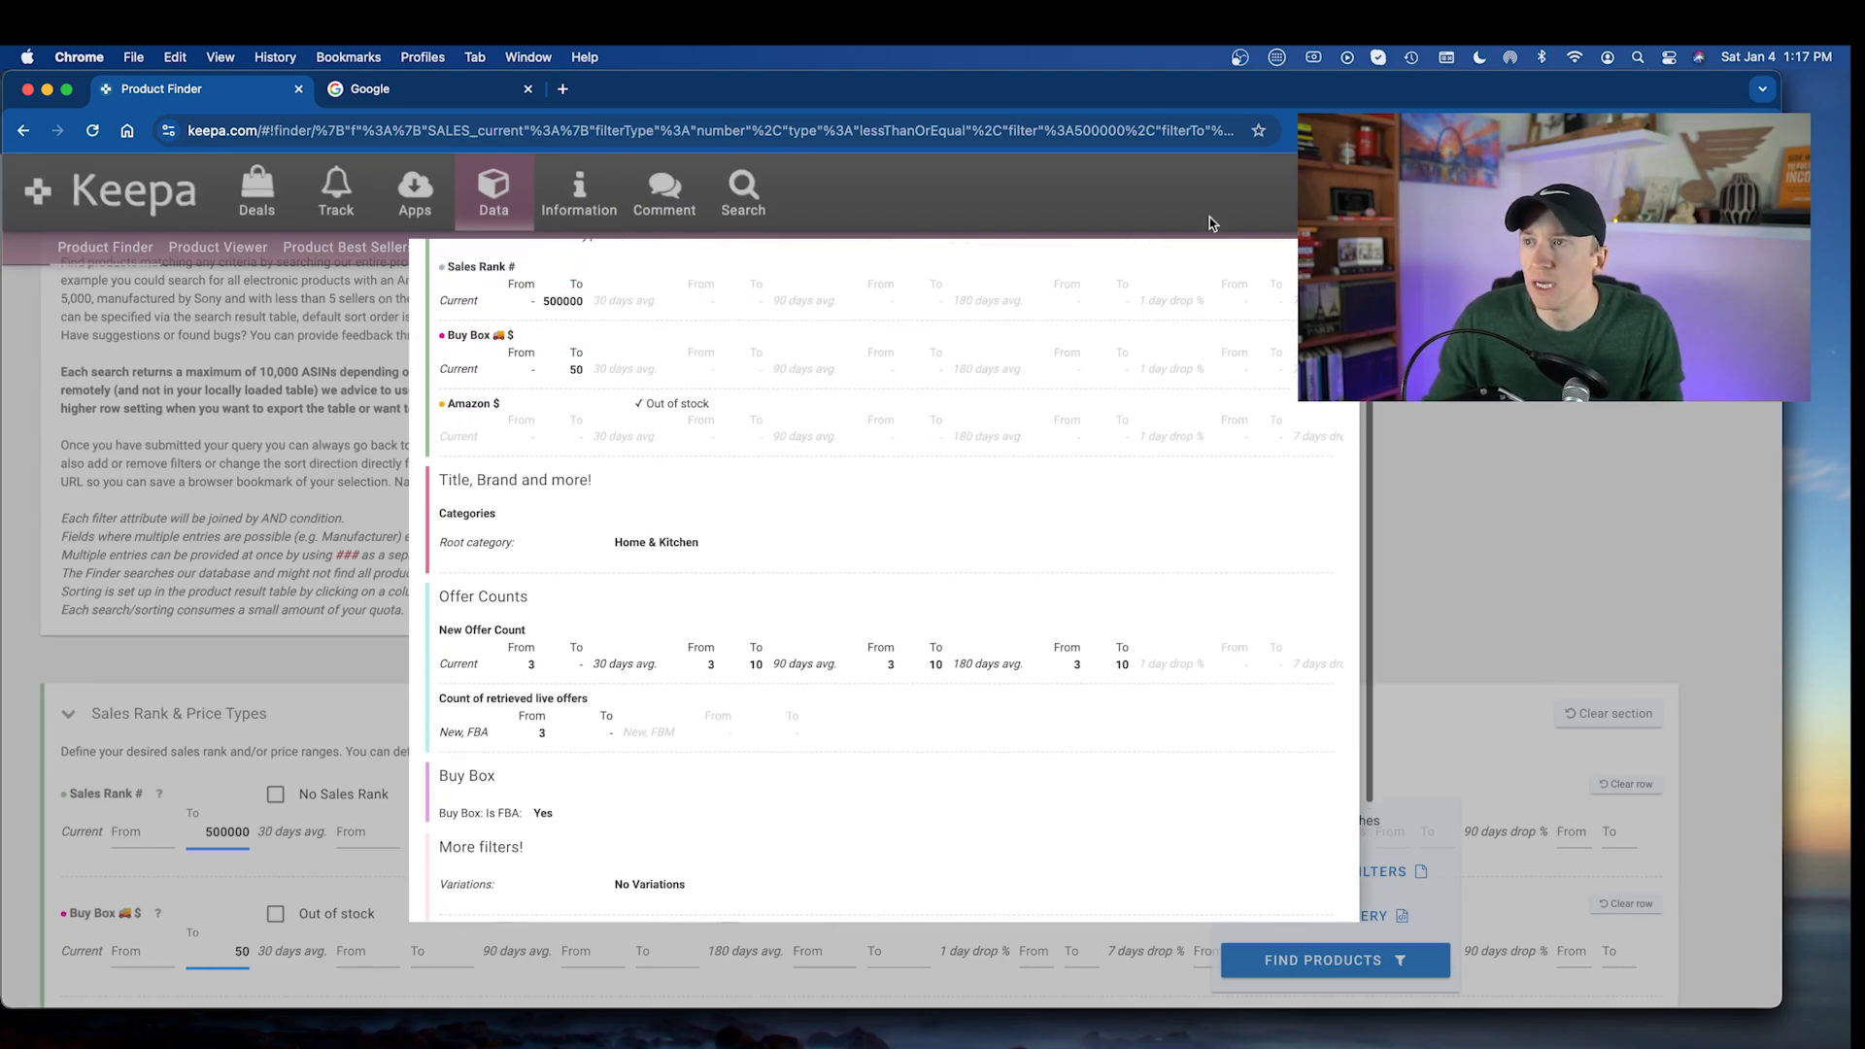
scroll(1190, 319, up, 2)
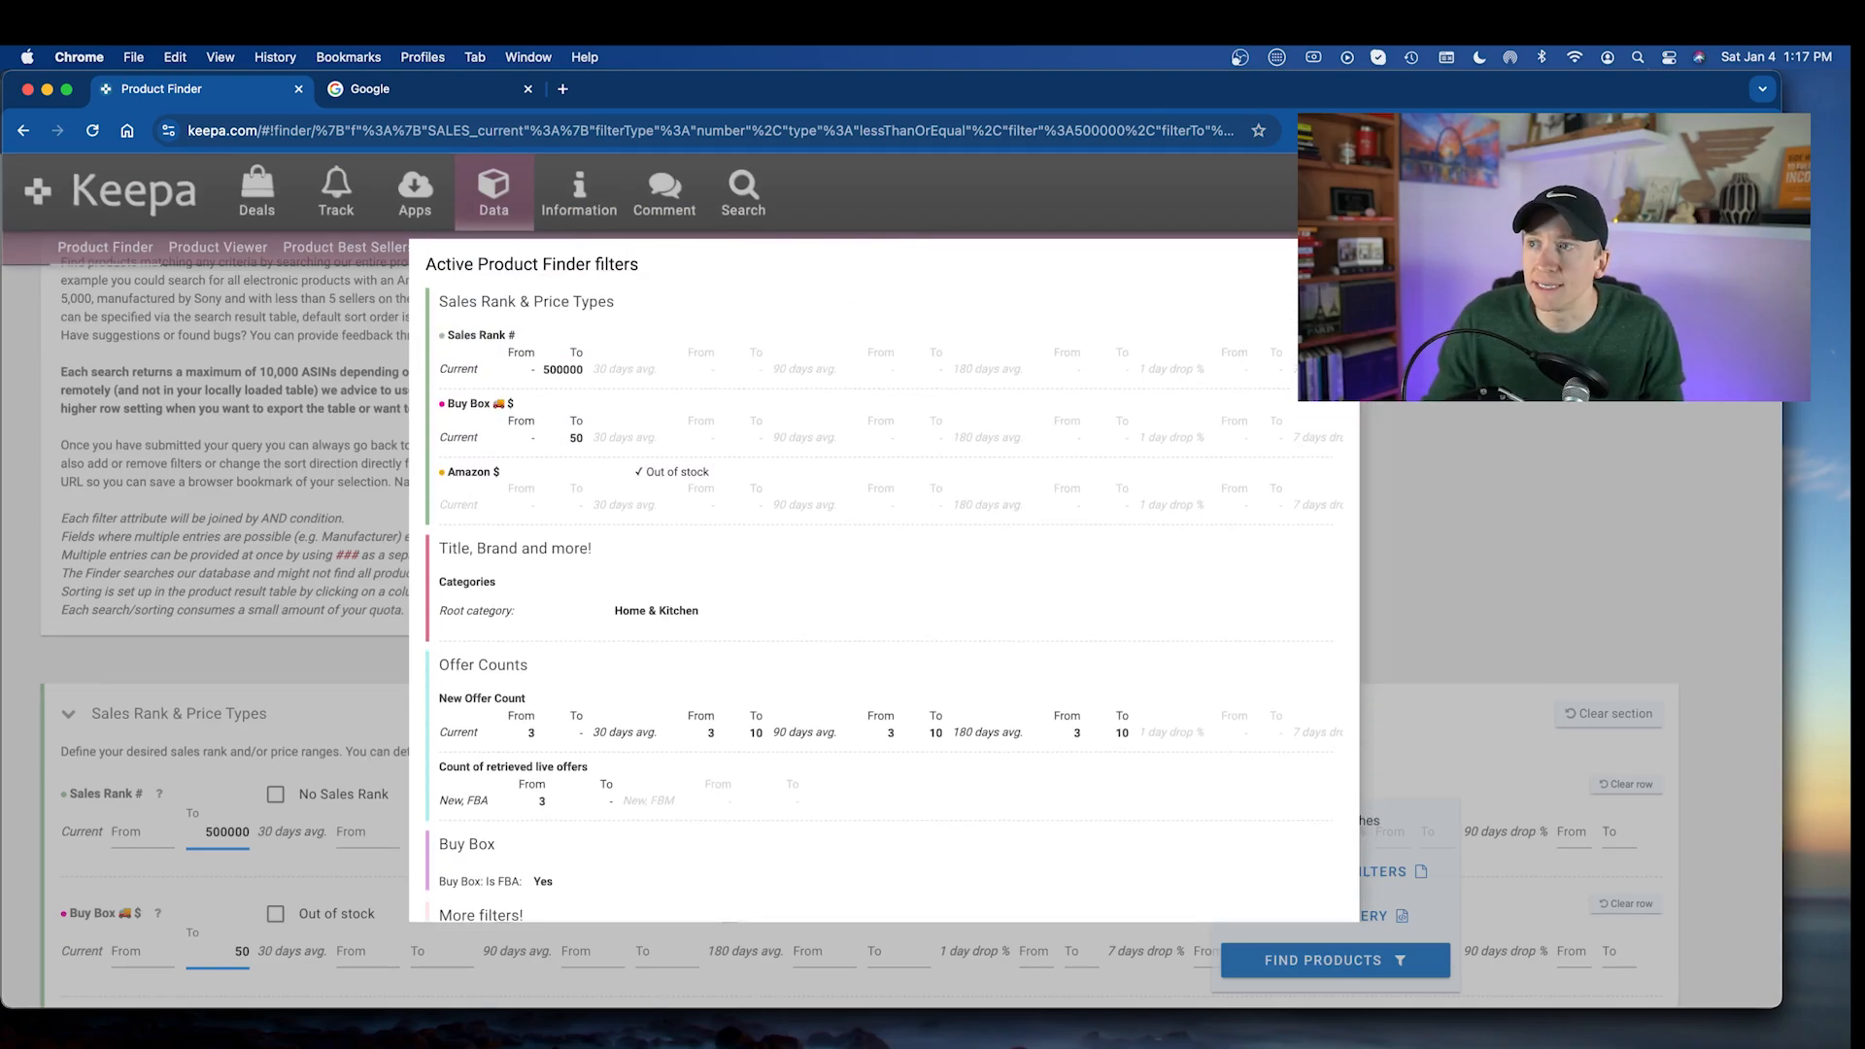
- Close the active filters summary and find the products that match the current filter settings
scroll(221, 643, down, 3)
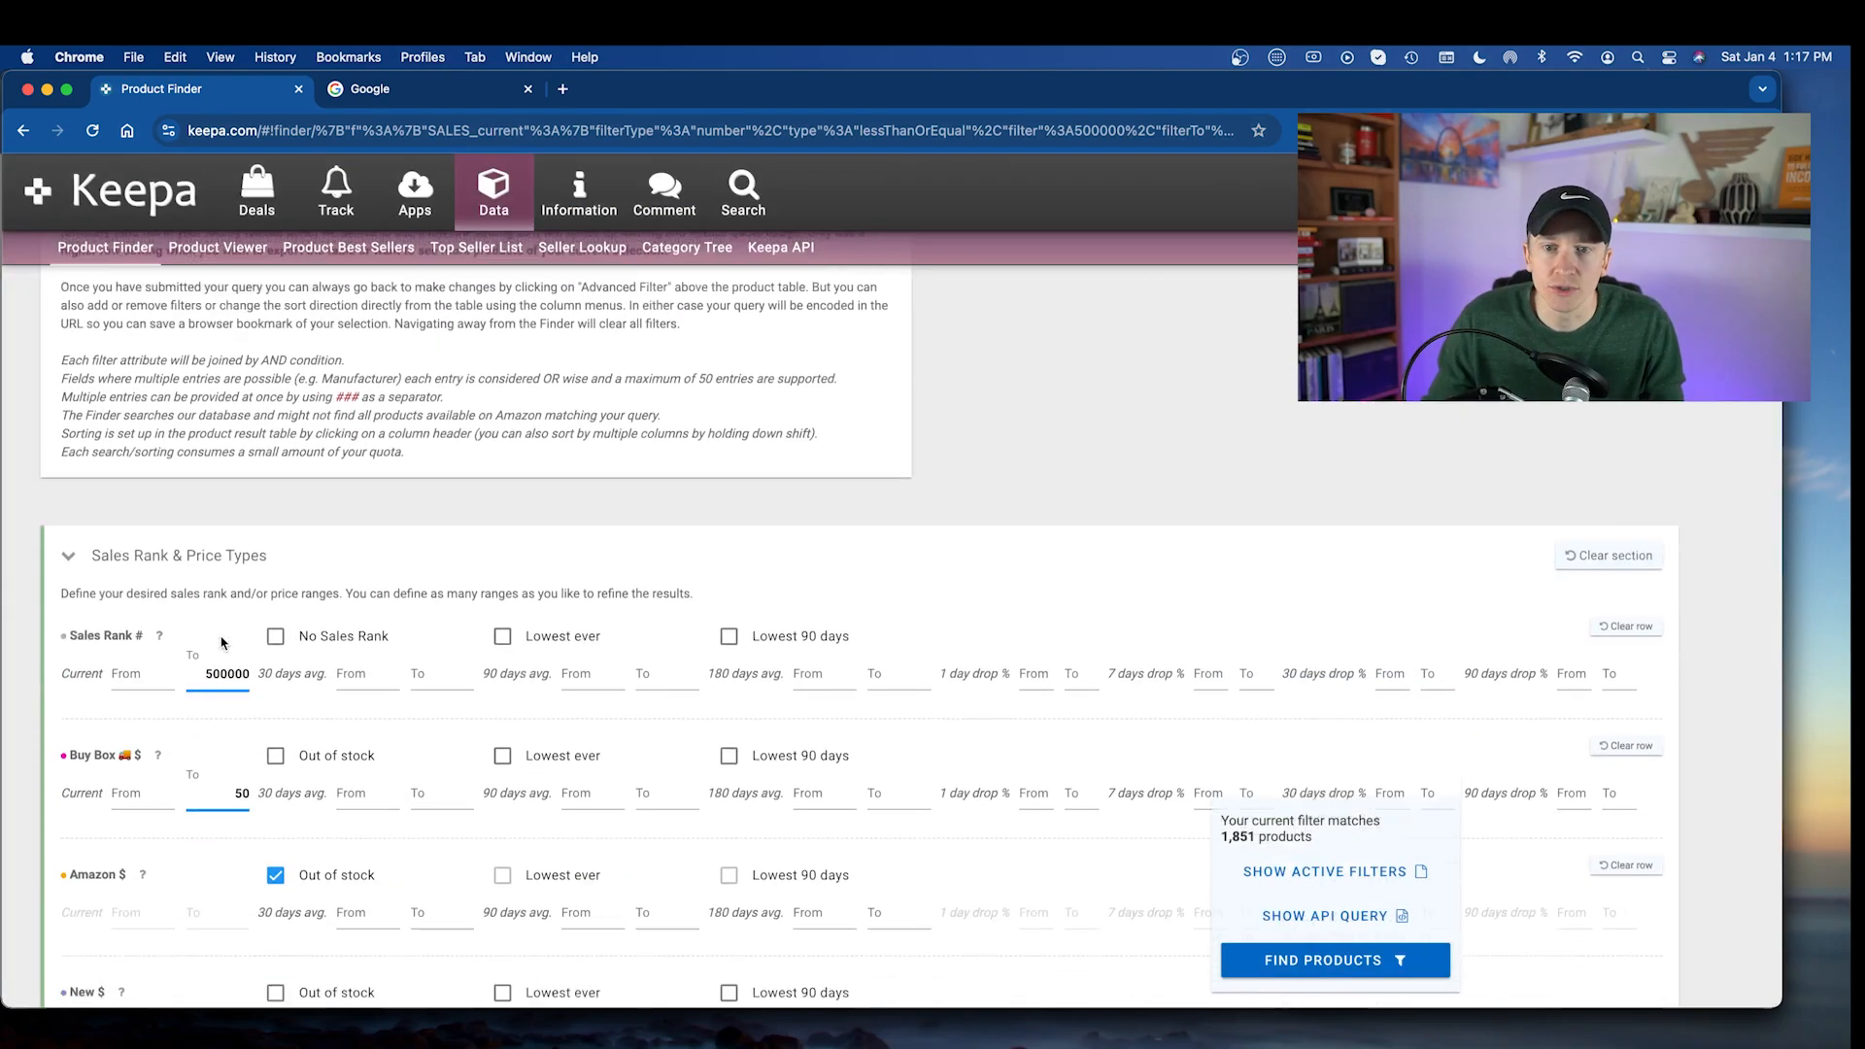
scroll(221, 643, down, 4)
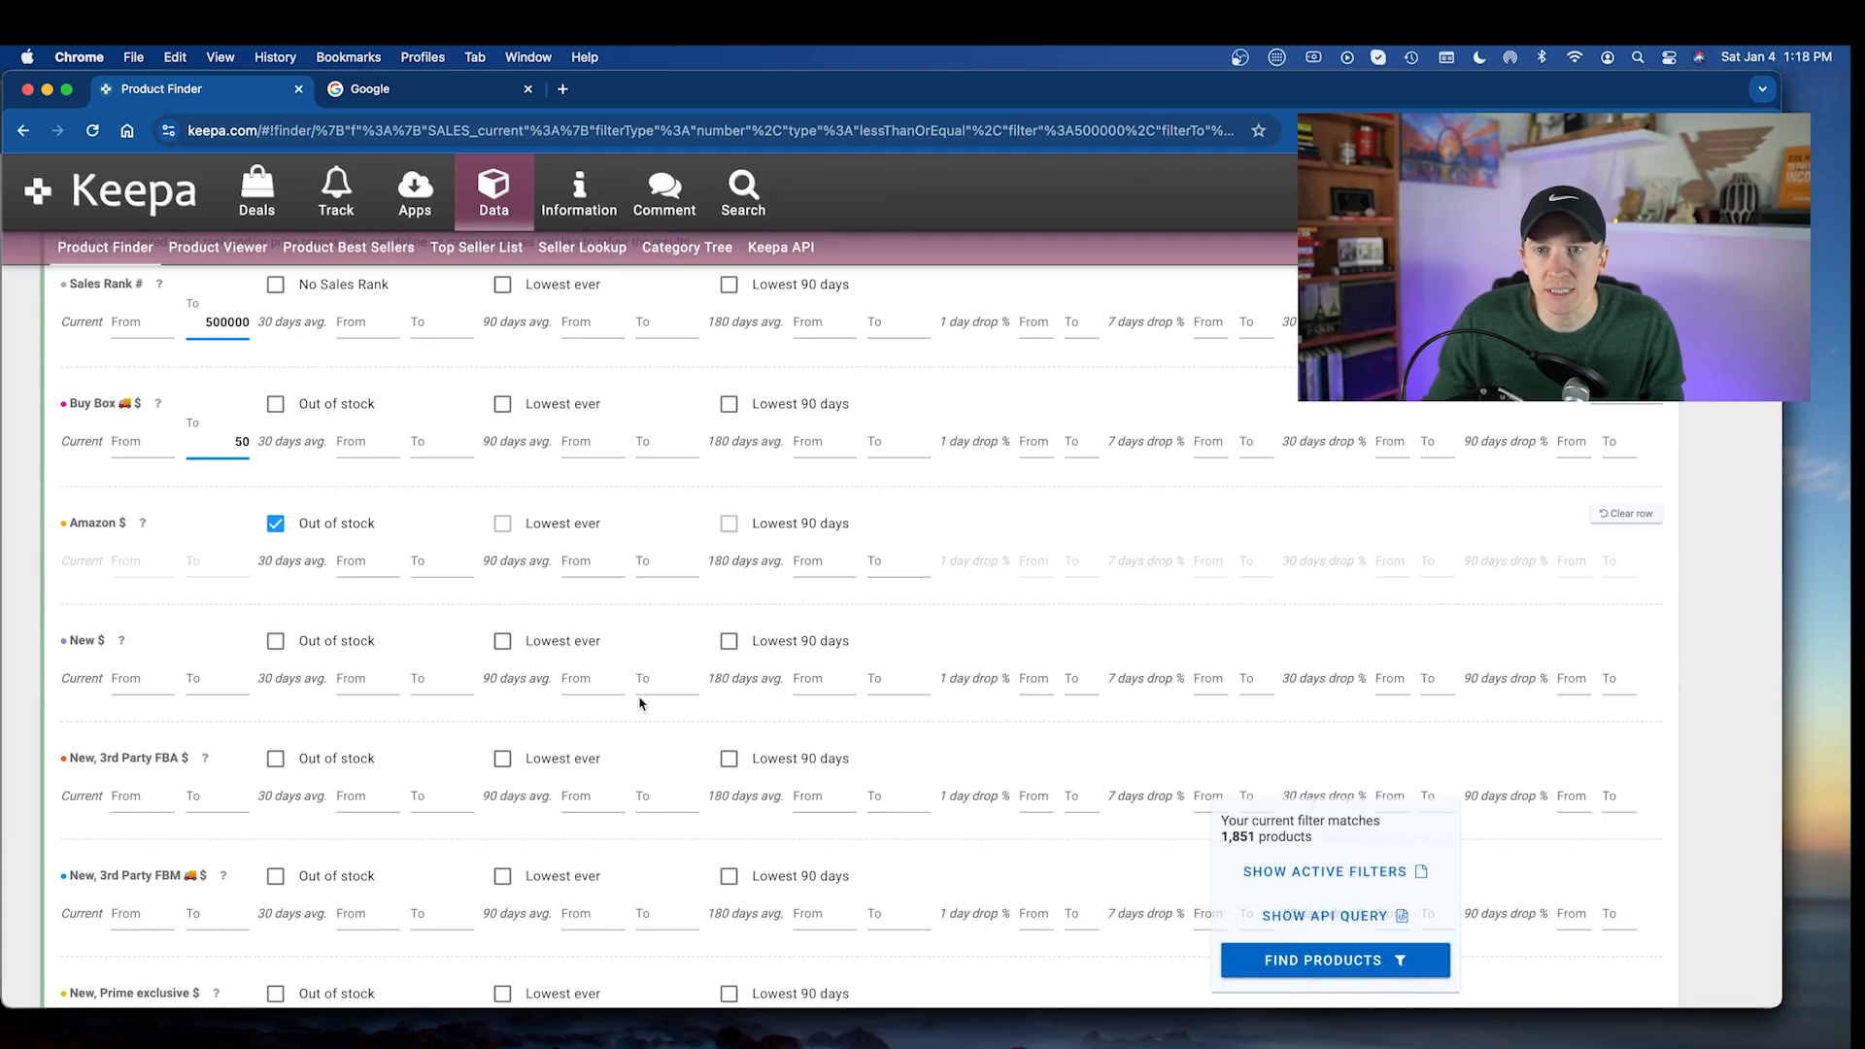
drag(1222, 837, 1258, 837)
click(1259, 837)
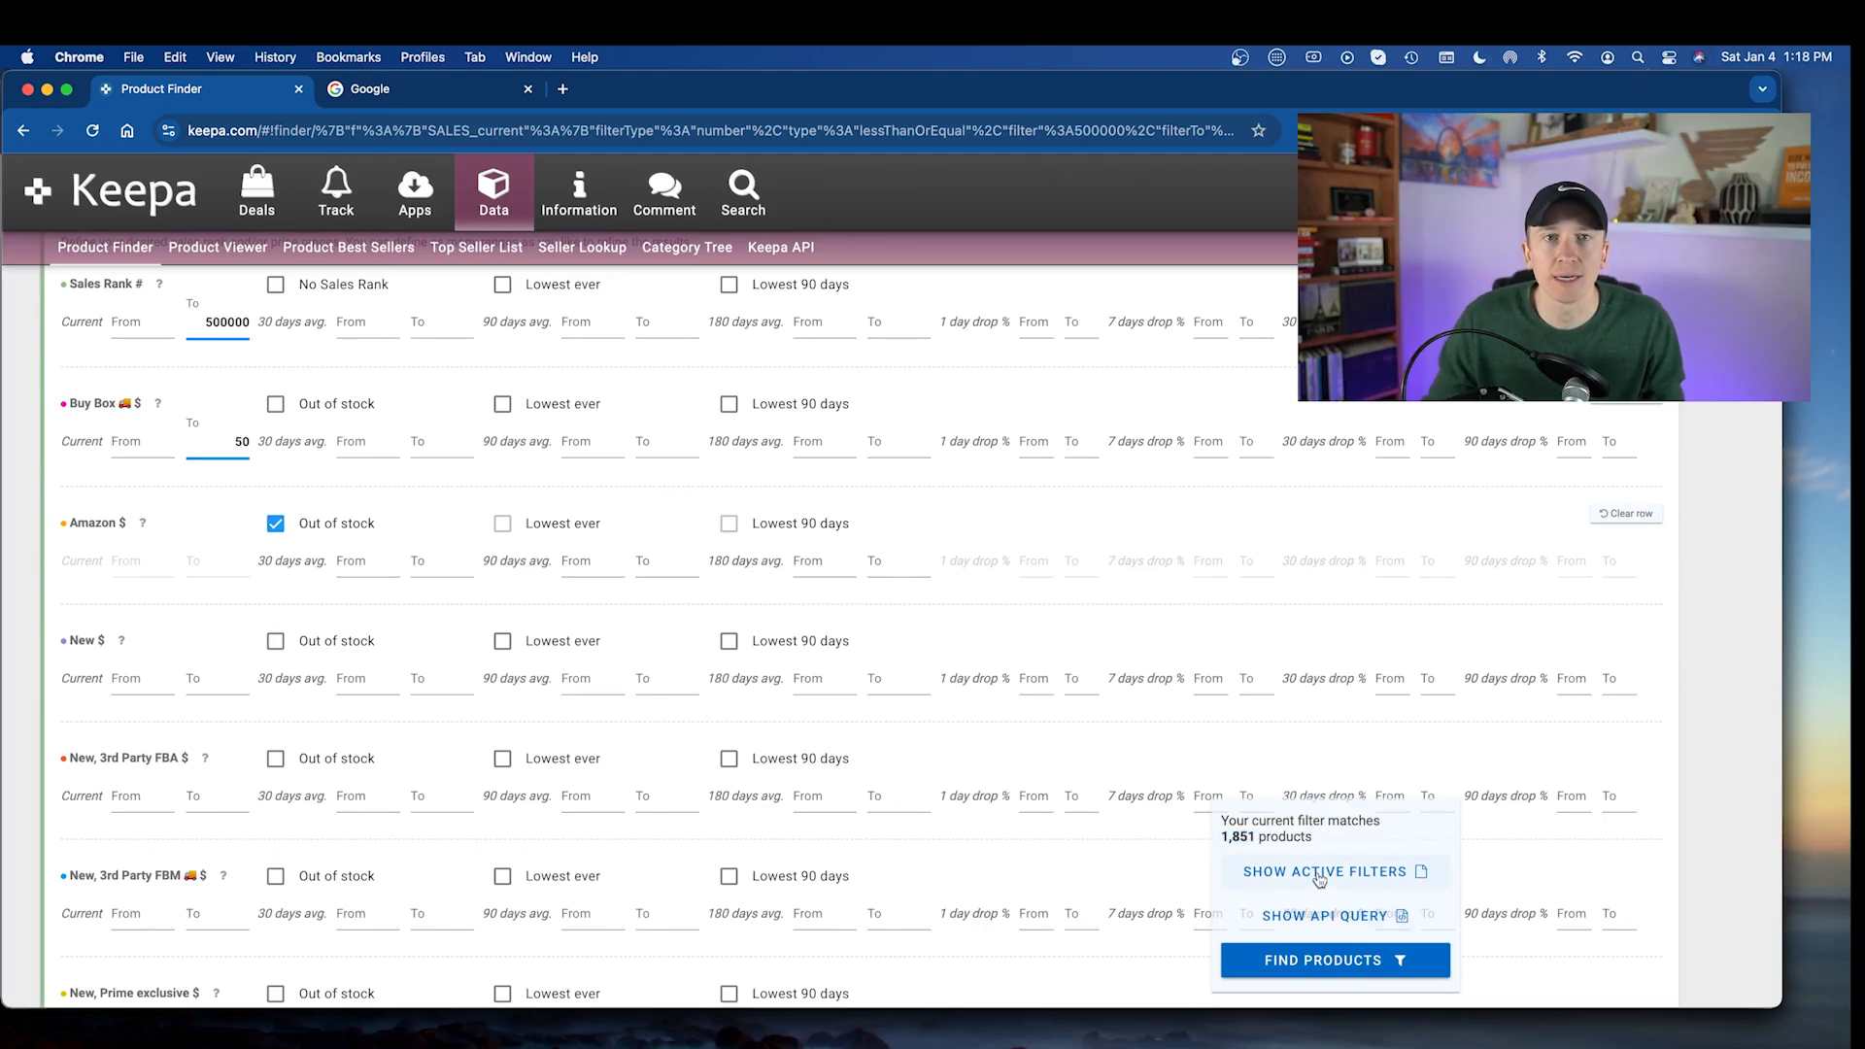
click(1324, 960)
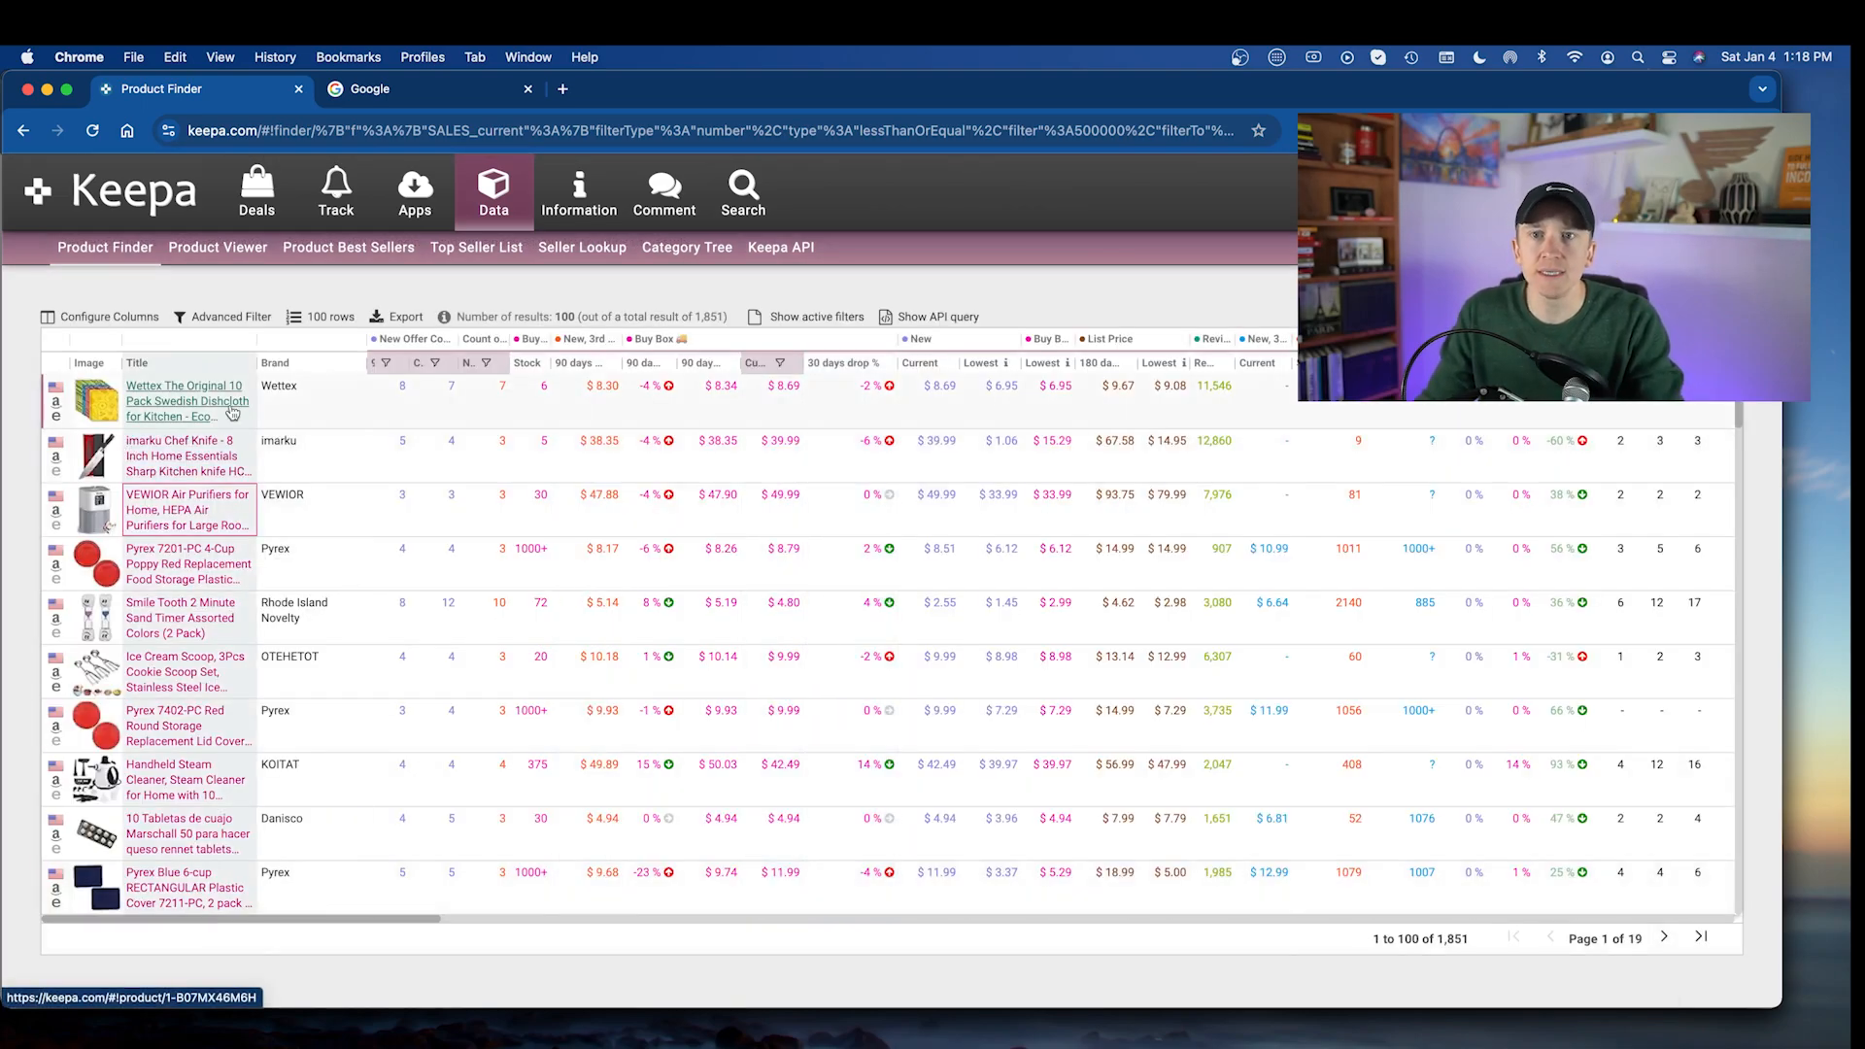
- Open the product details of the Wettex 10 Pack Swedish Dishcloth from the search results
mouse_move(202, 398)
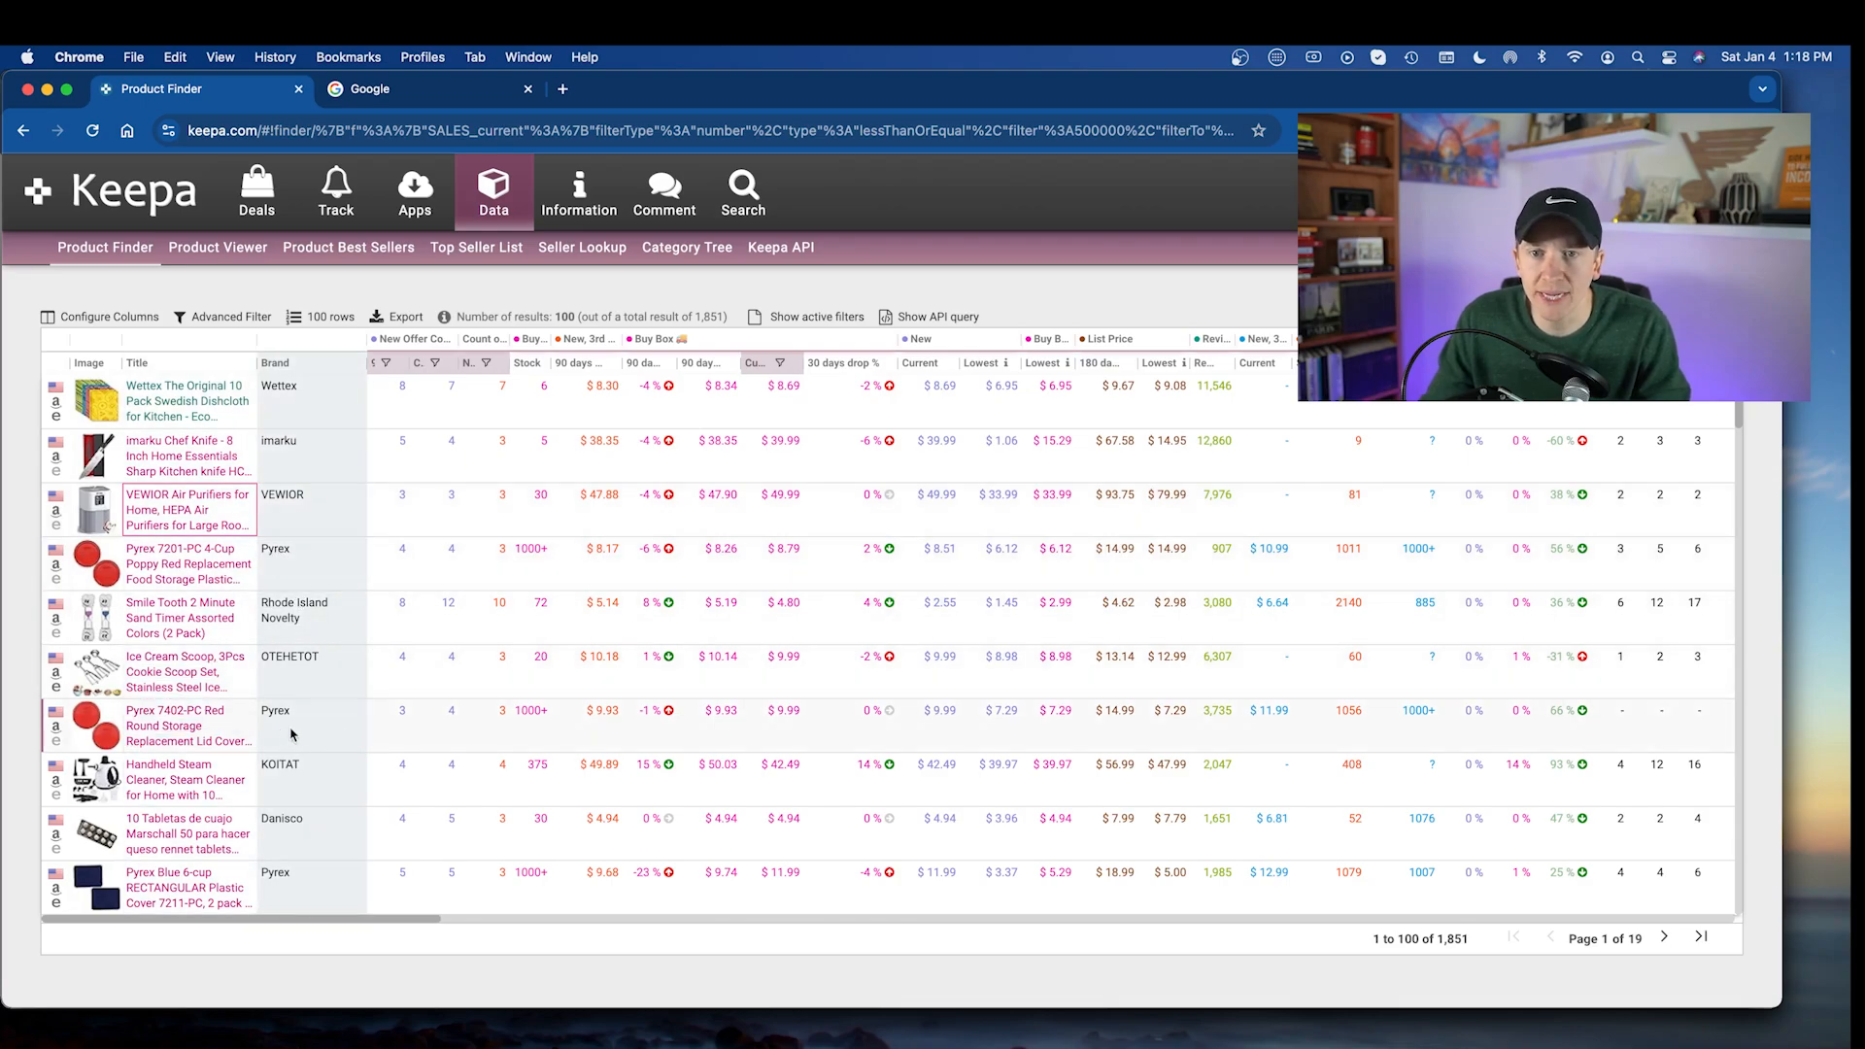
mouse_move(204, 632)
mouse_move(194, 684)
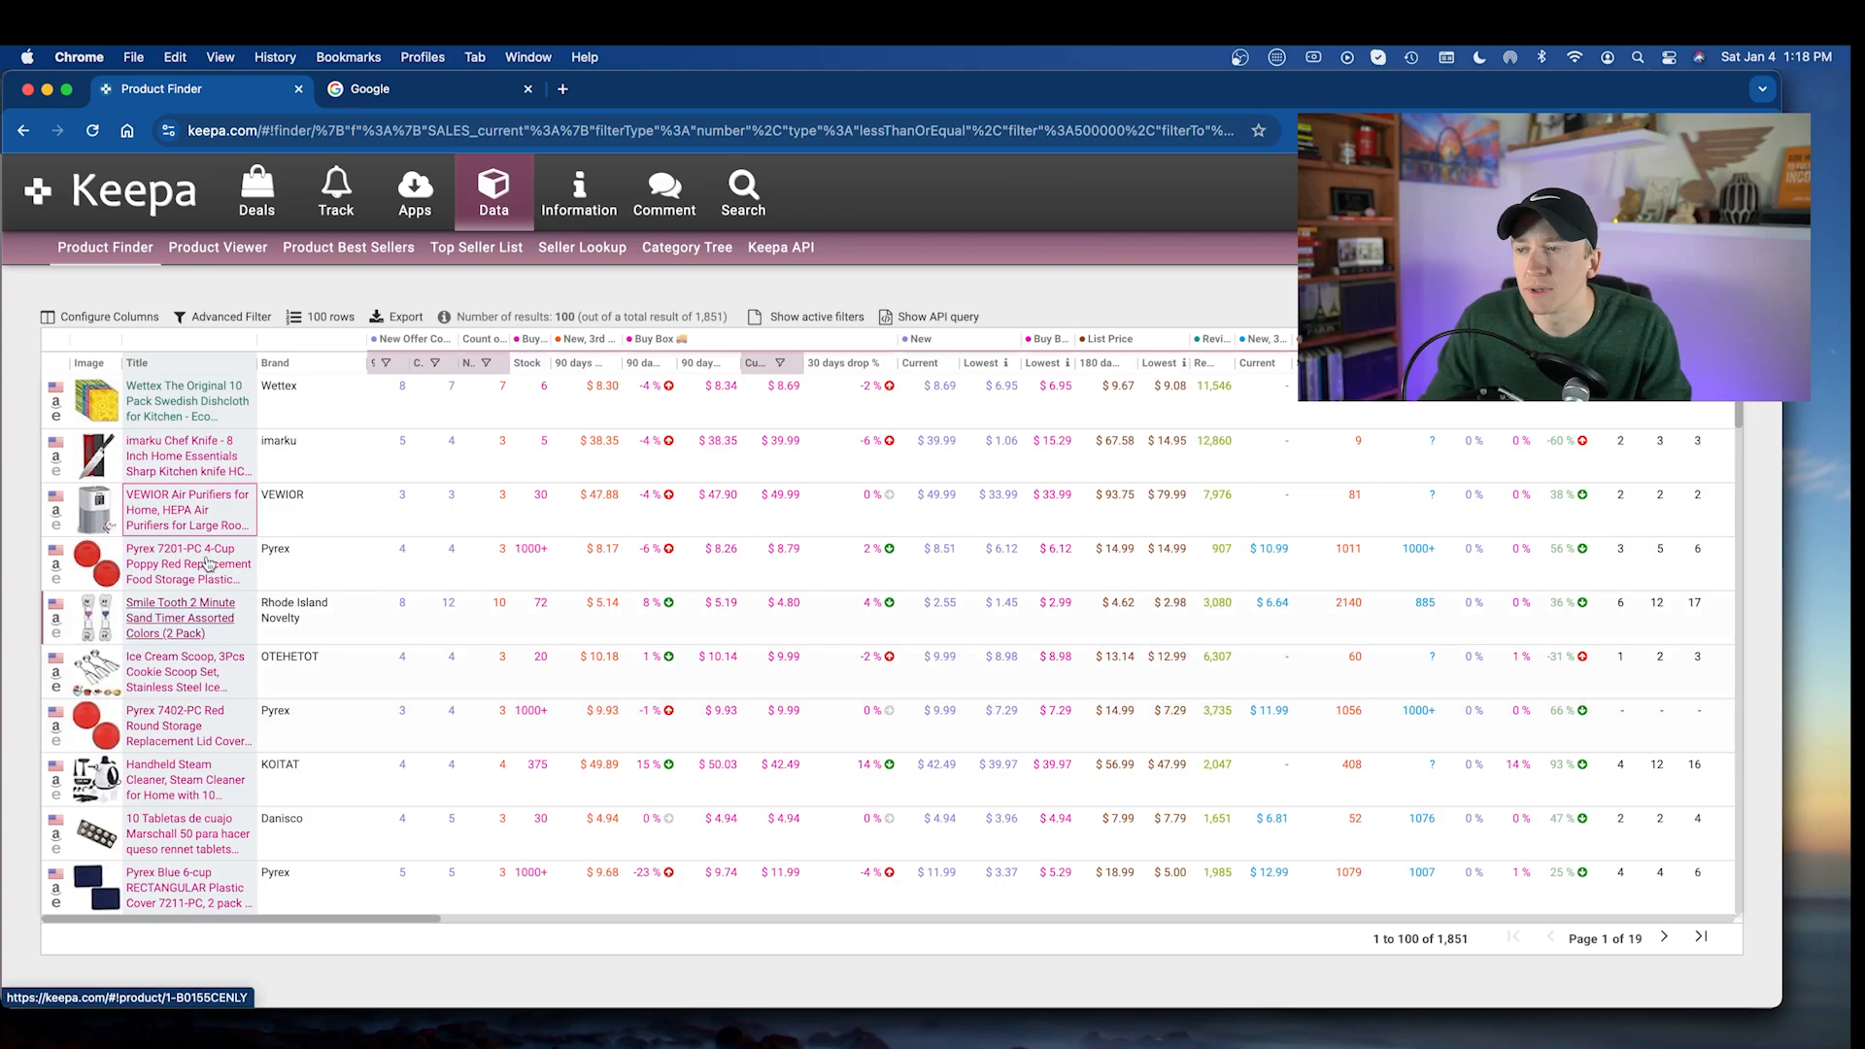
click(185, 396)
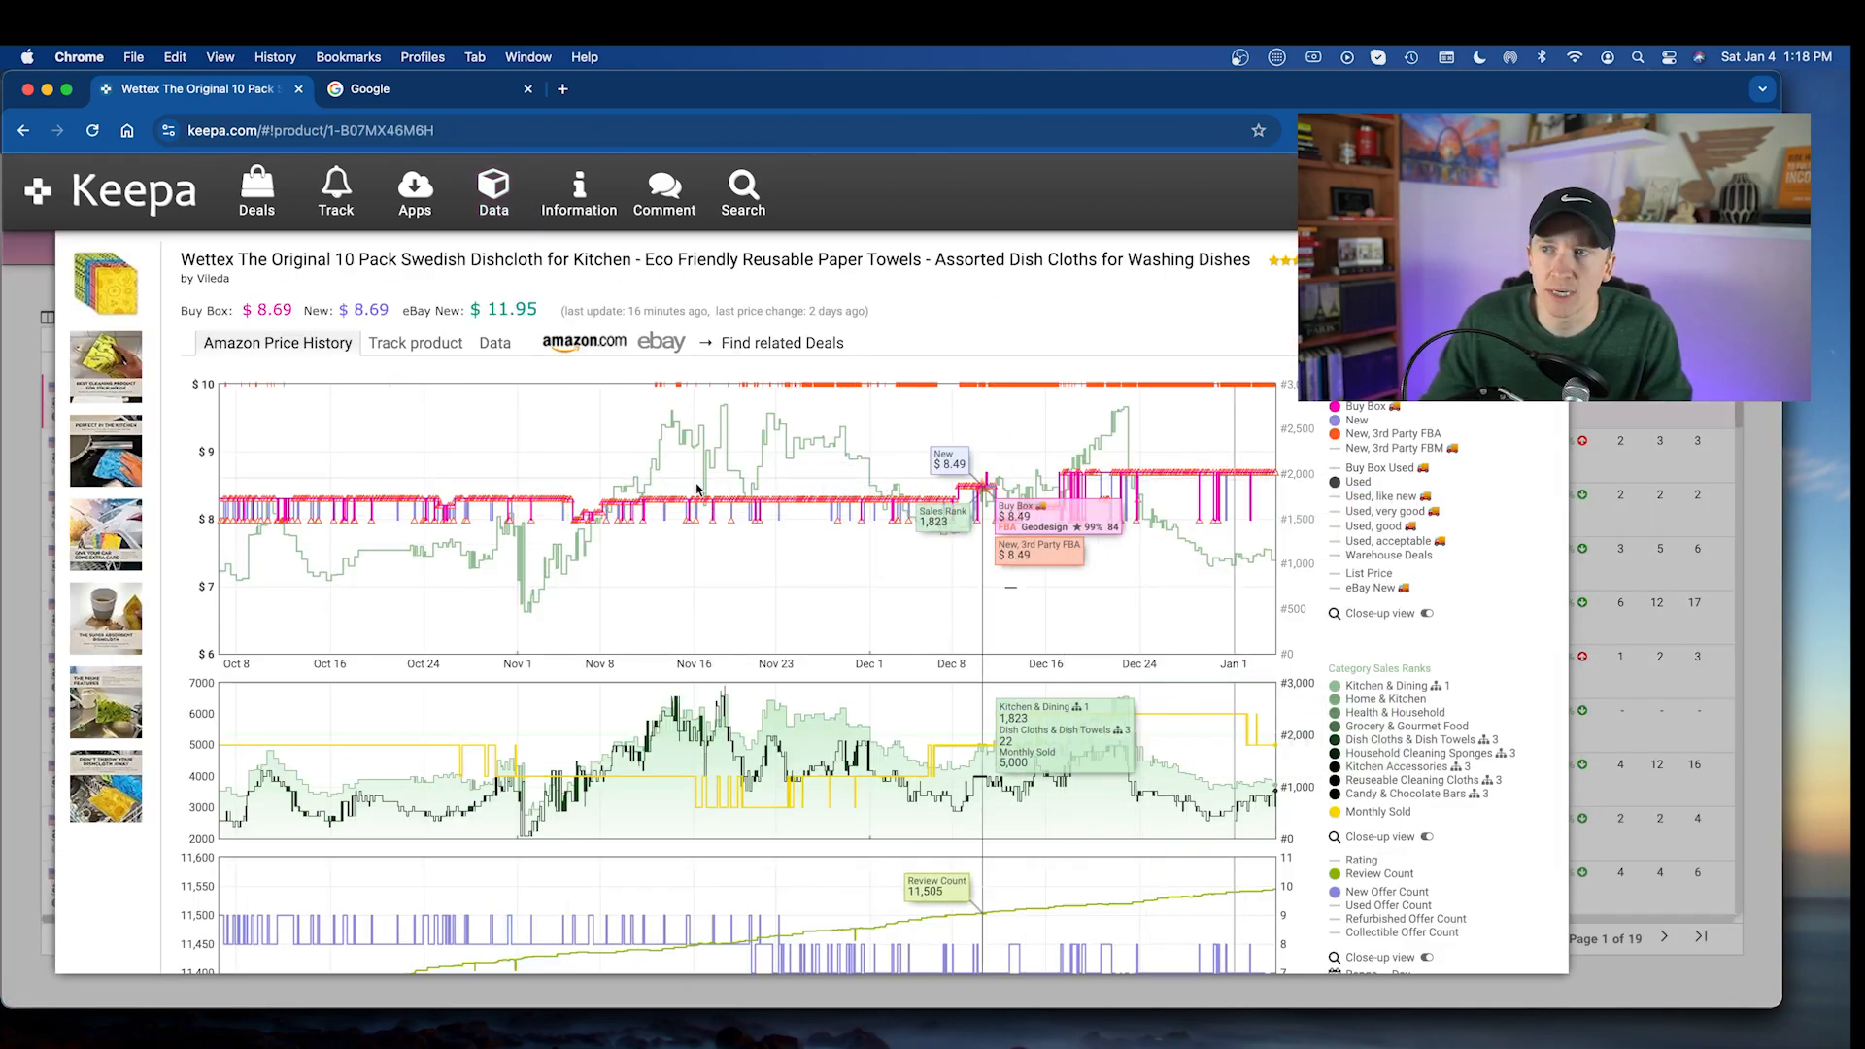
- Set the price history range to Year and examine the dishcloth's price, sales rank and offer count charts
scroll(505, 728, down, 2)
click(1403, 964)
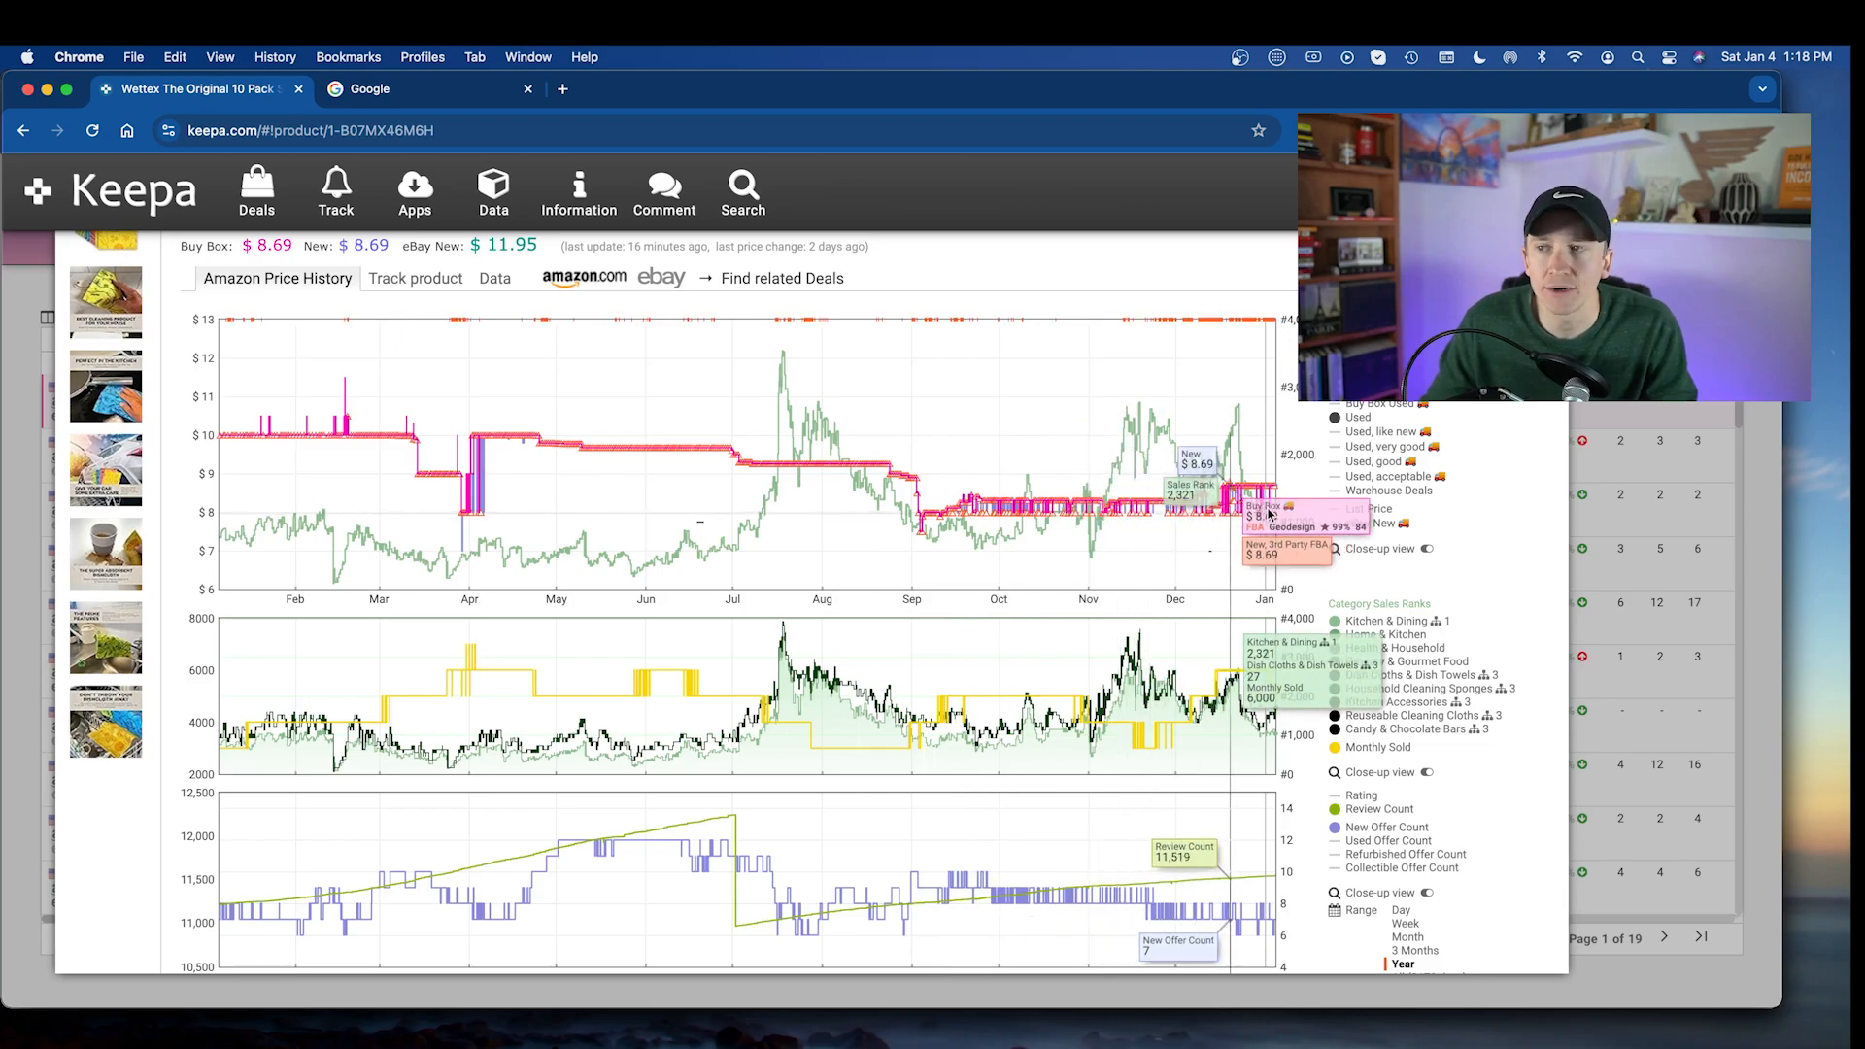
scroll(1253, 631, down, 2)
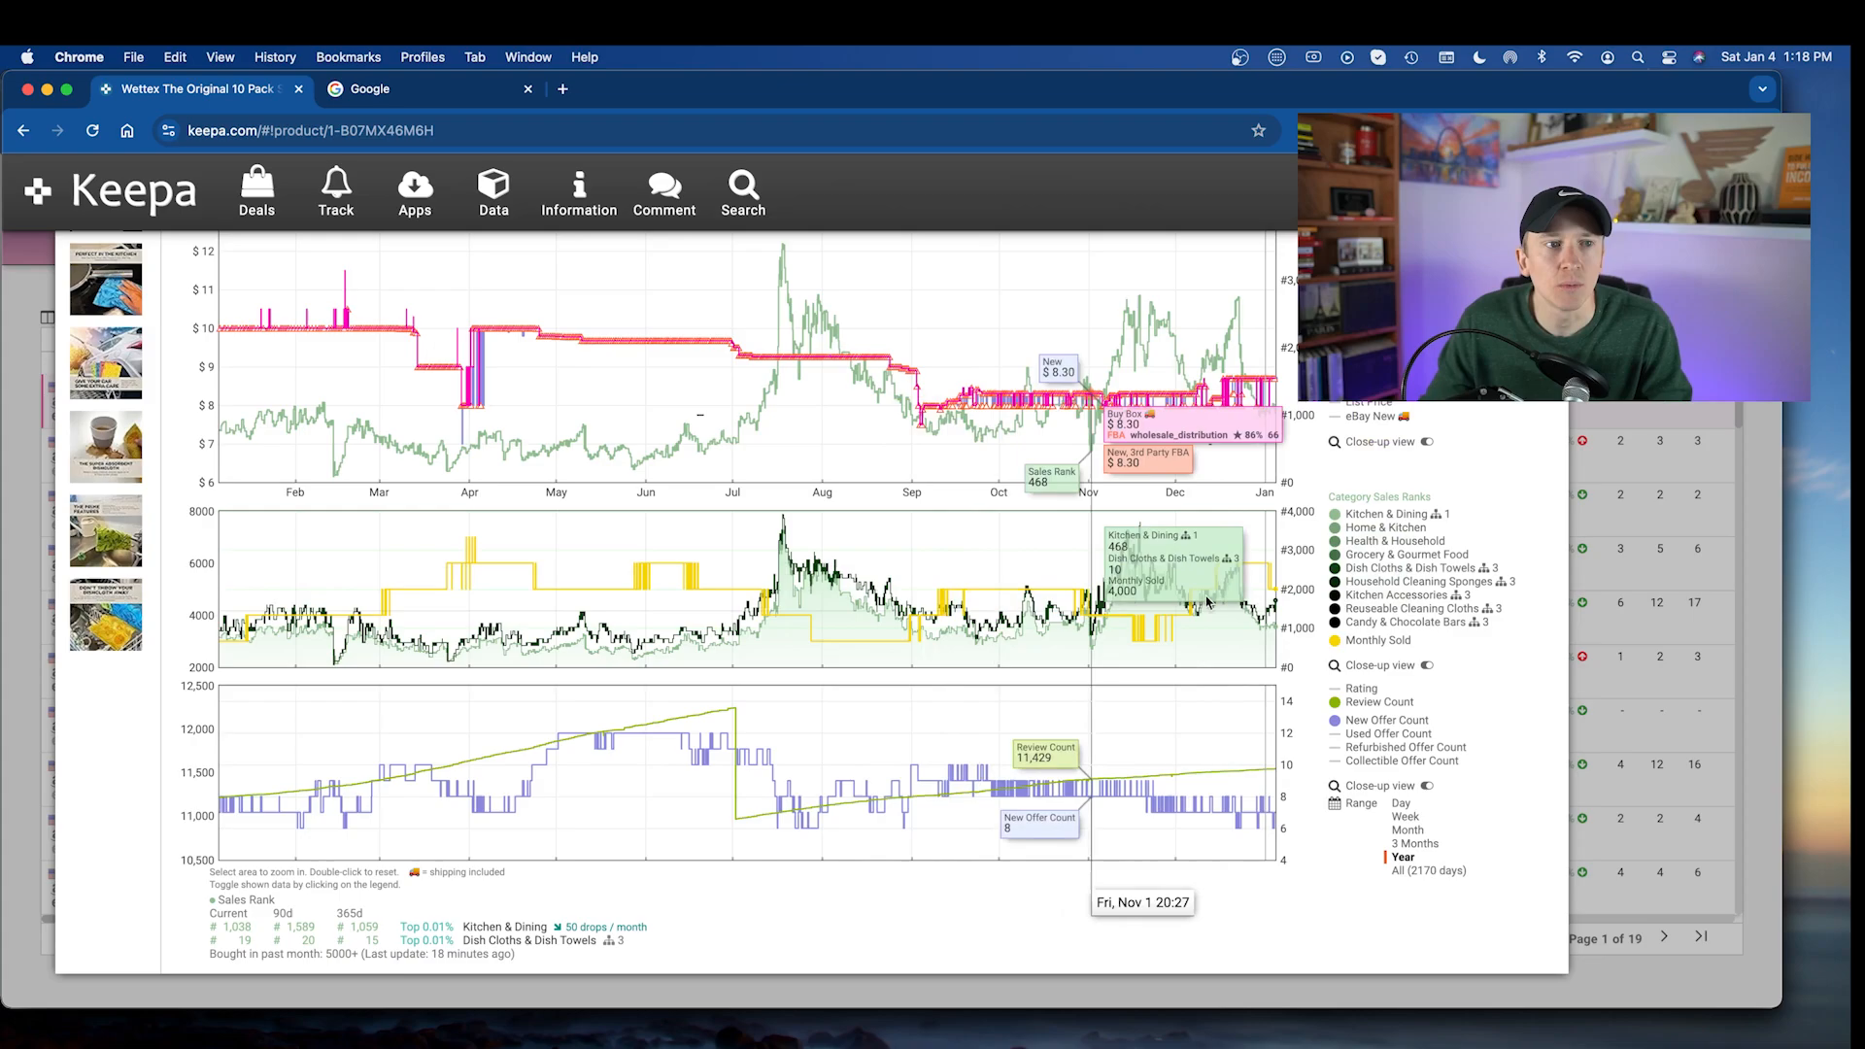
scroll(1117, 592, up, 3)
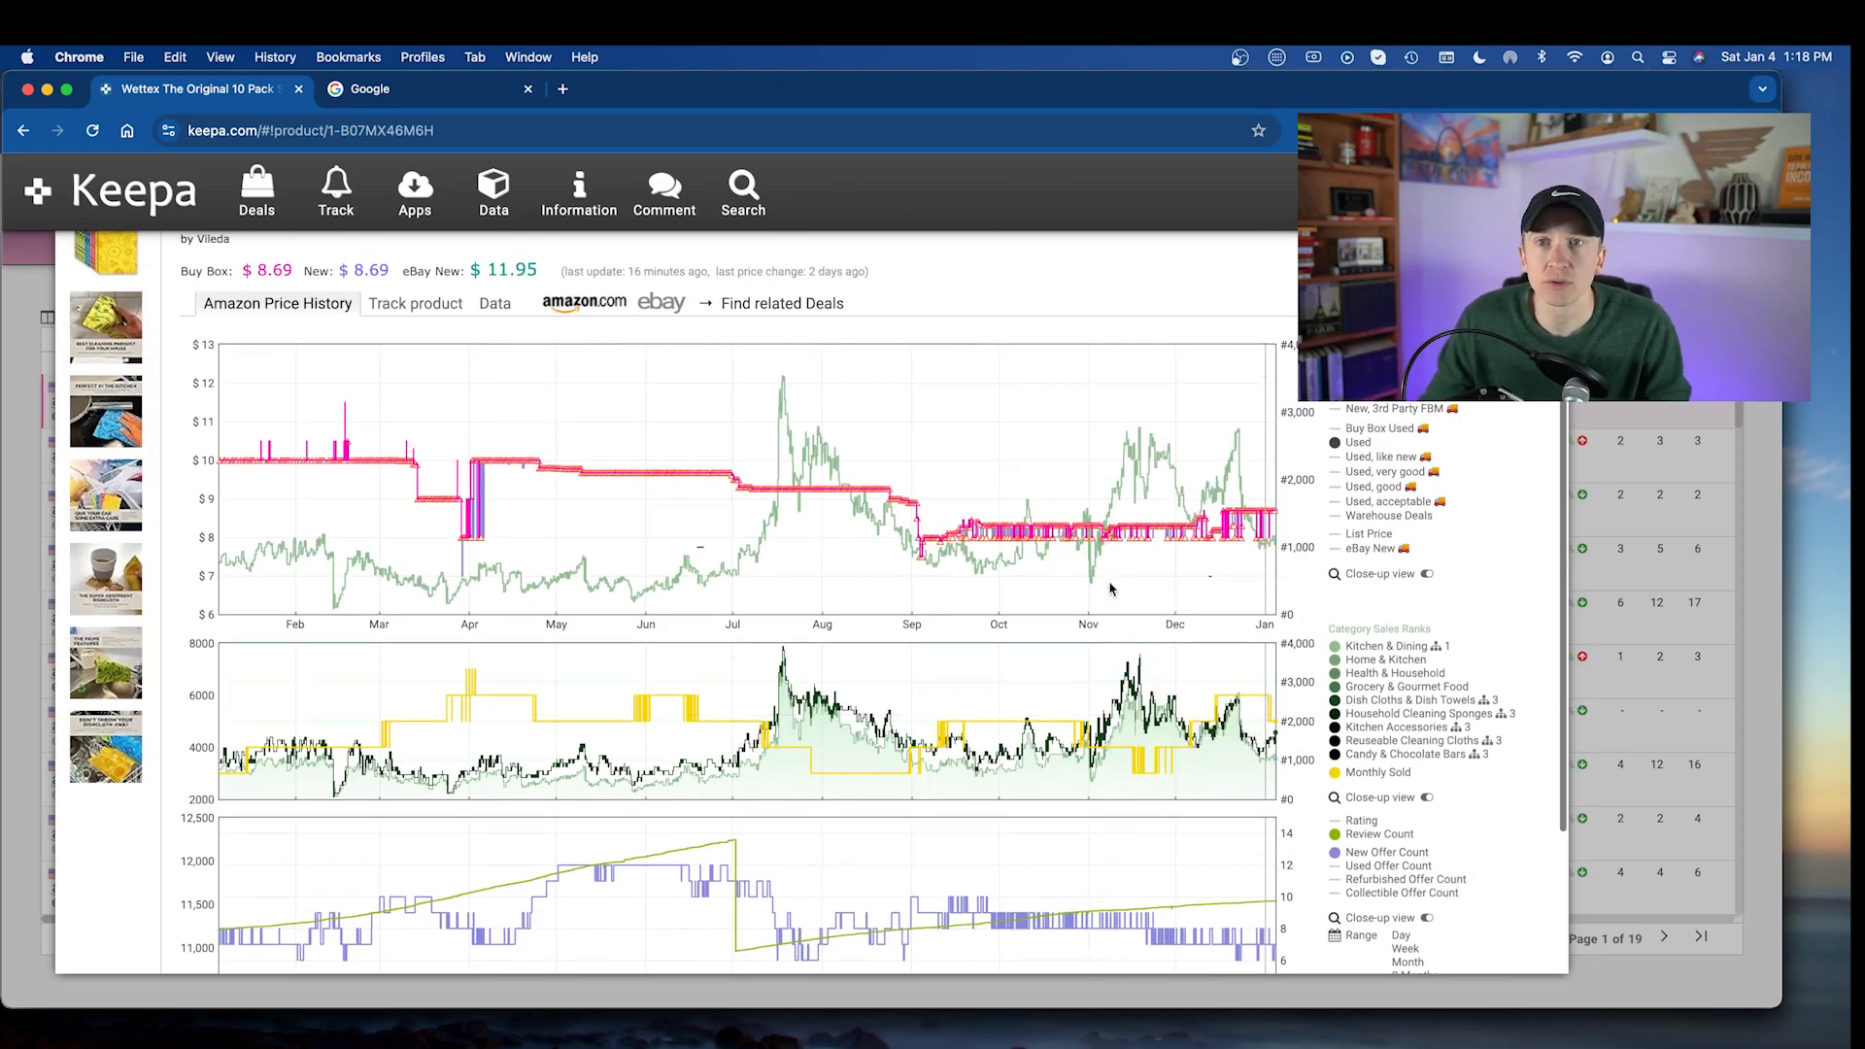
scroll(1110, 587, up, 1)
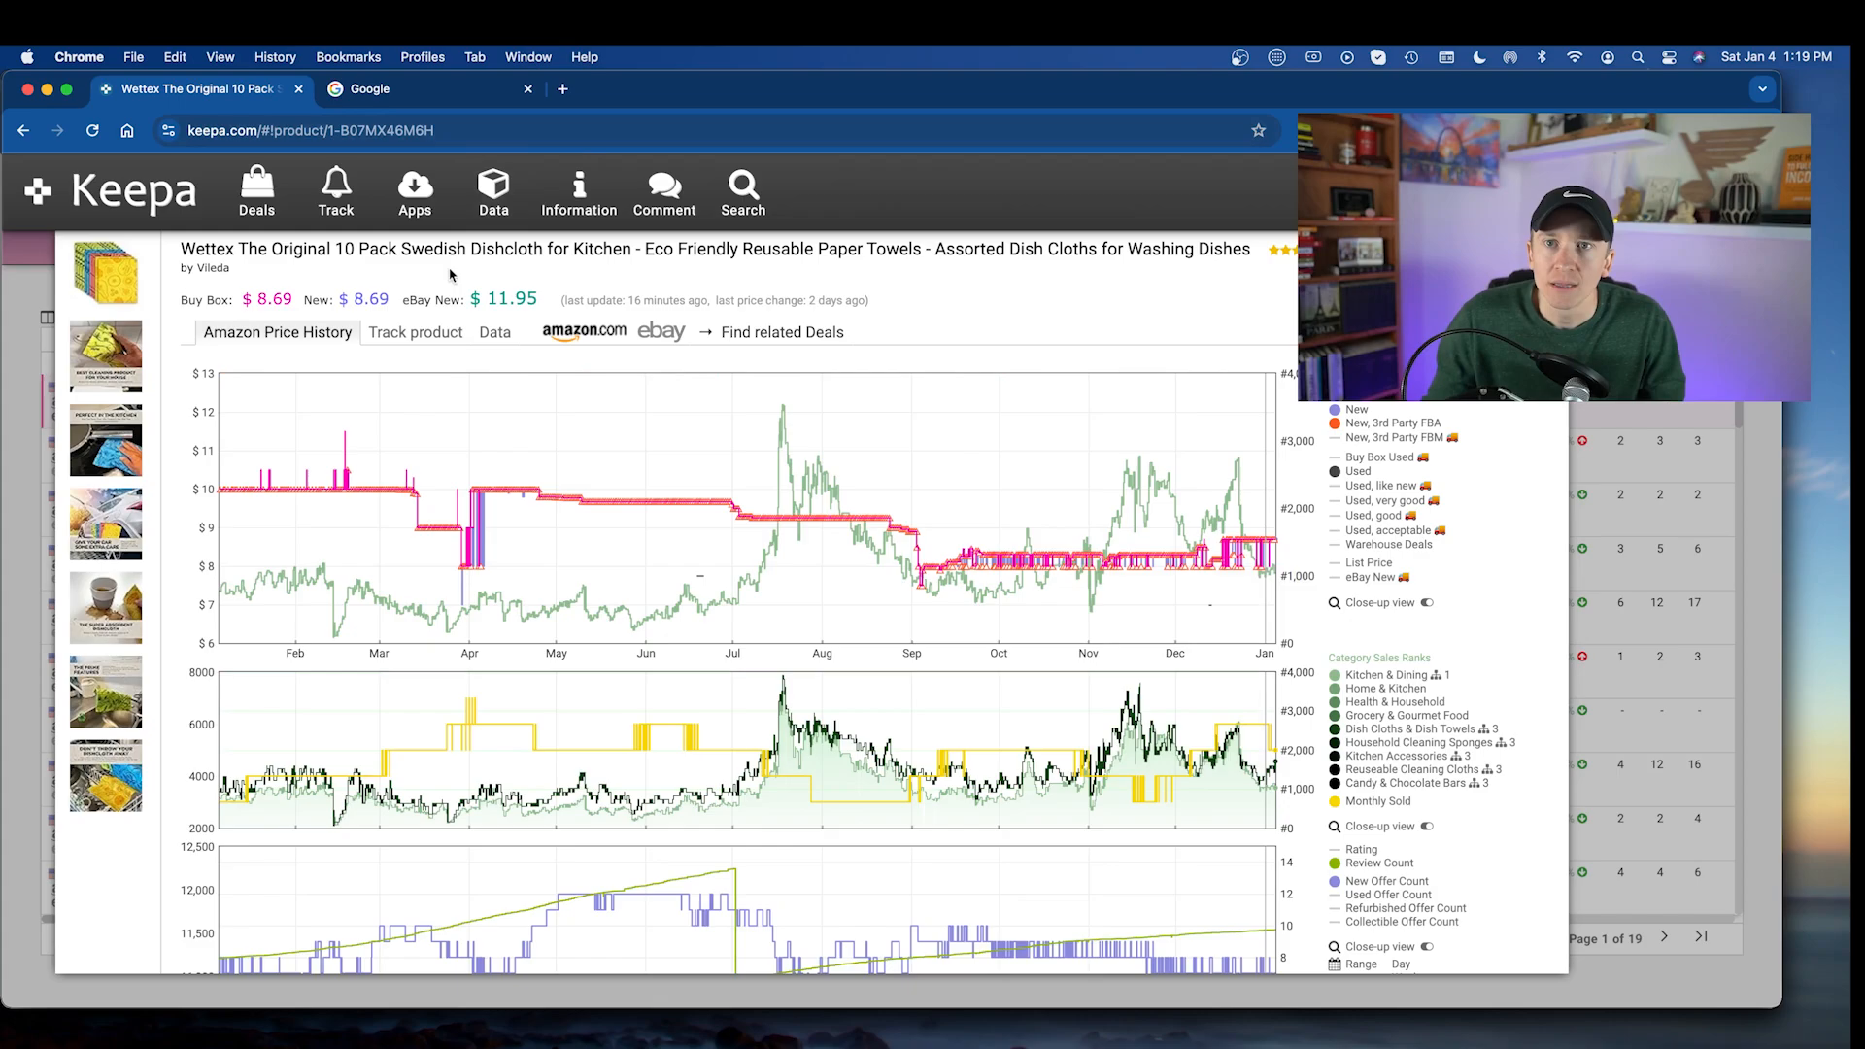
- Take the brand name from the dishcloth's product title and search Google for "wettex wholesale"
scroll(440, 361, up, 1)
drag(183, 262, 233, 264)
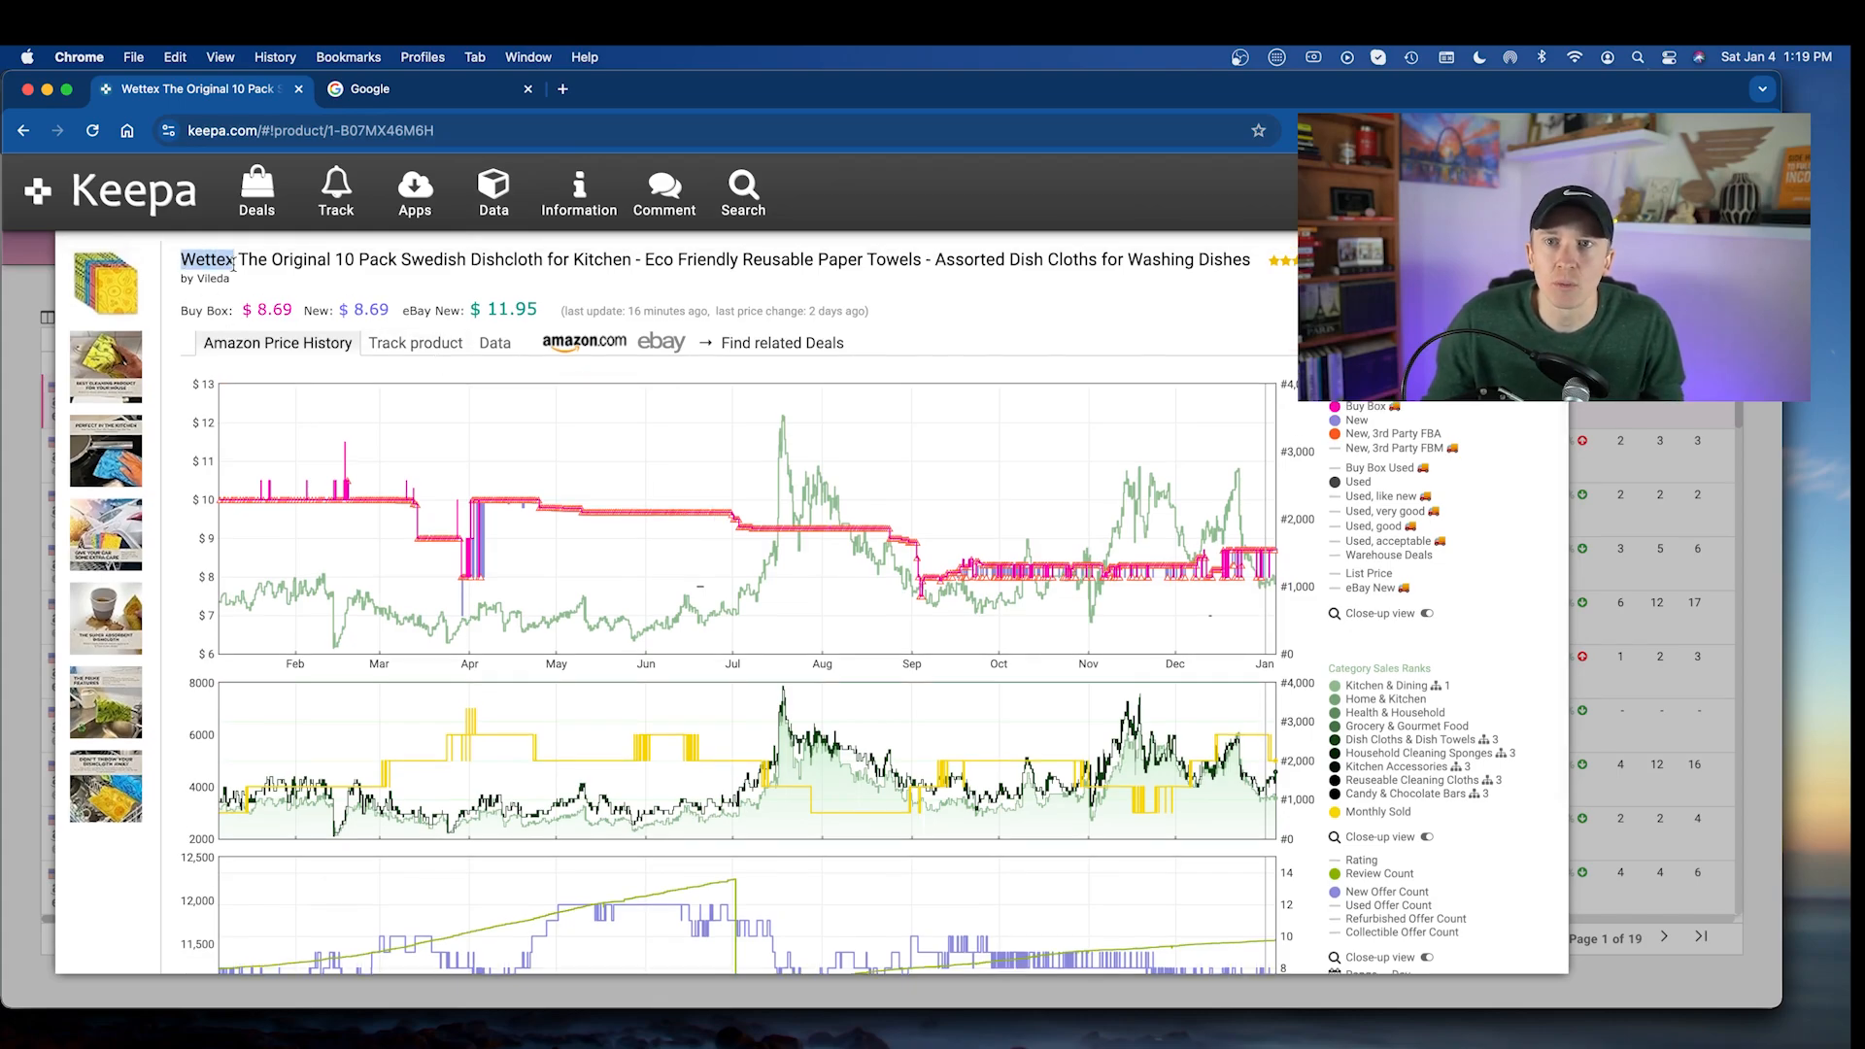
click(393, 91)
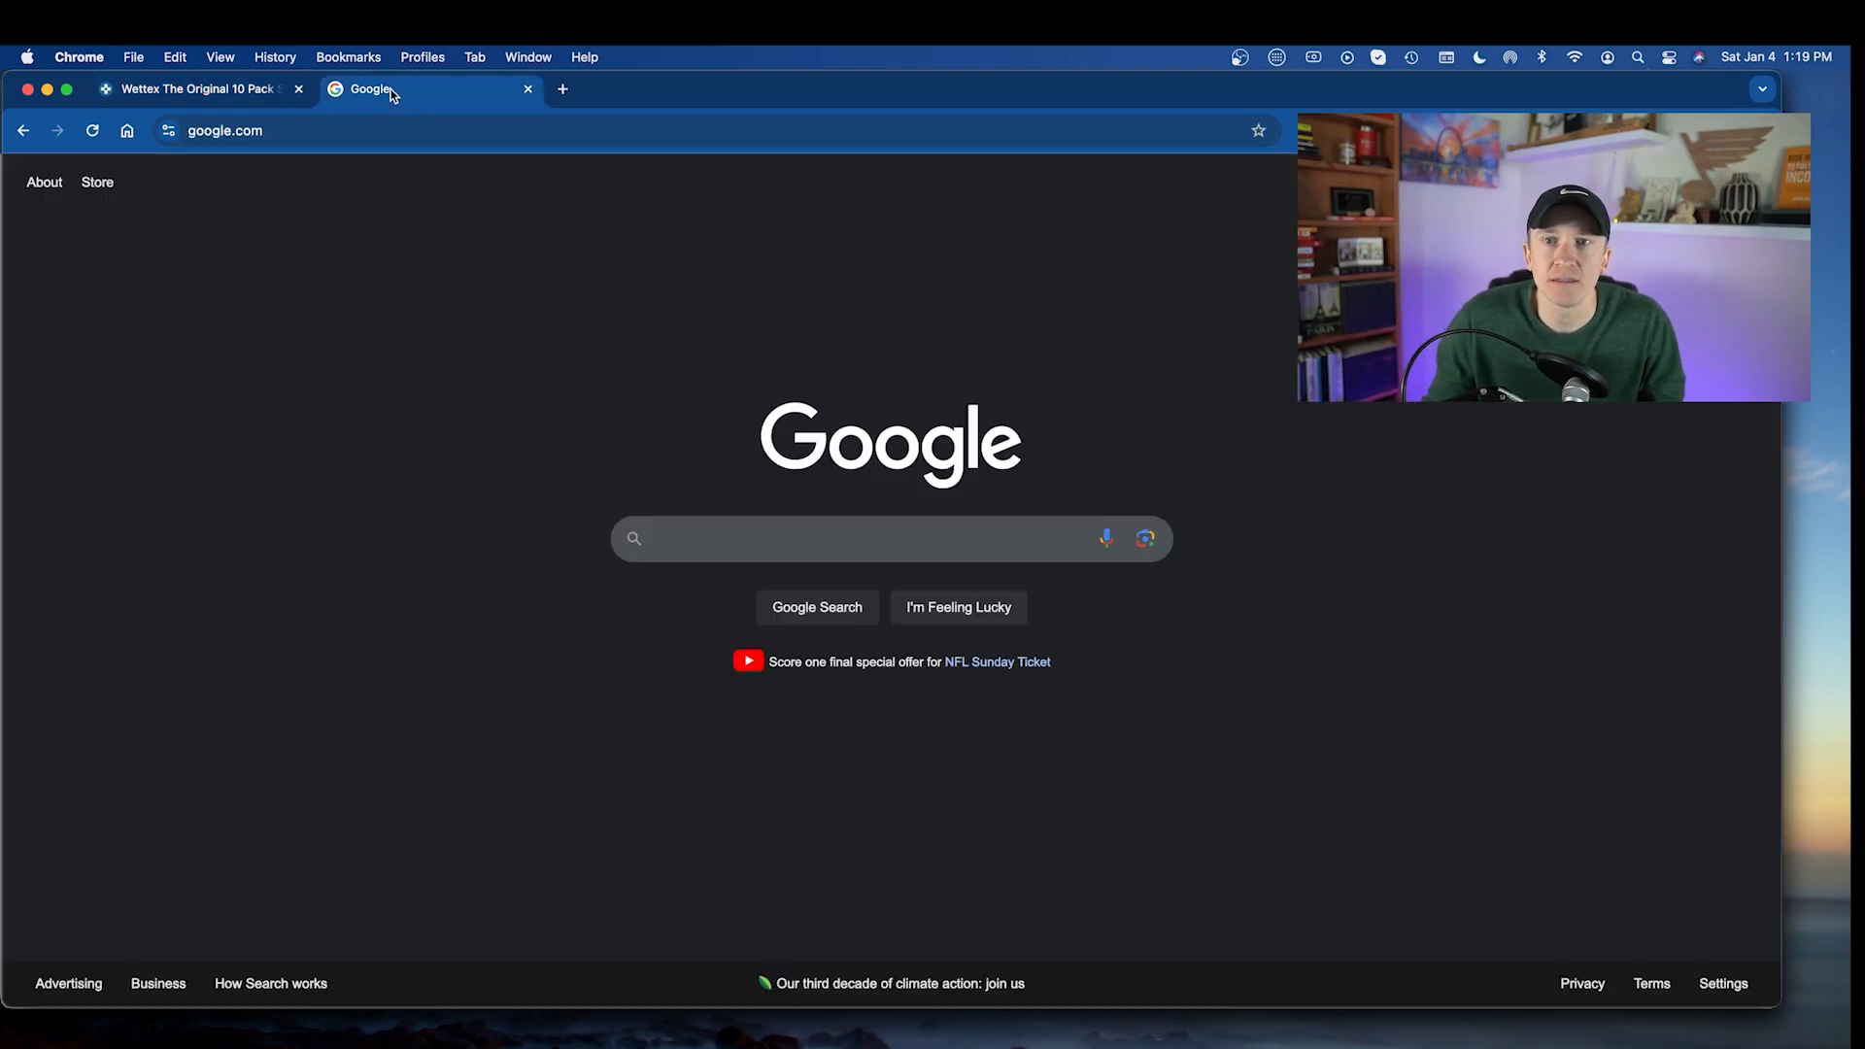
click(695, 540)
text(wettex)
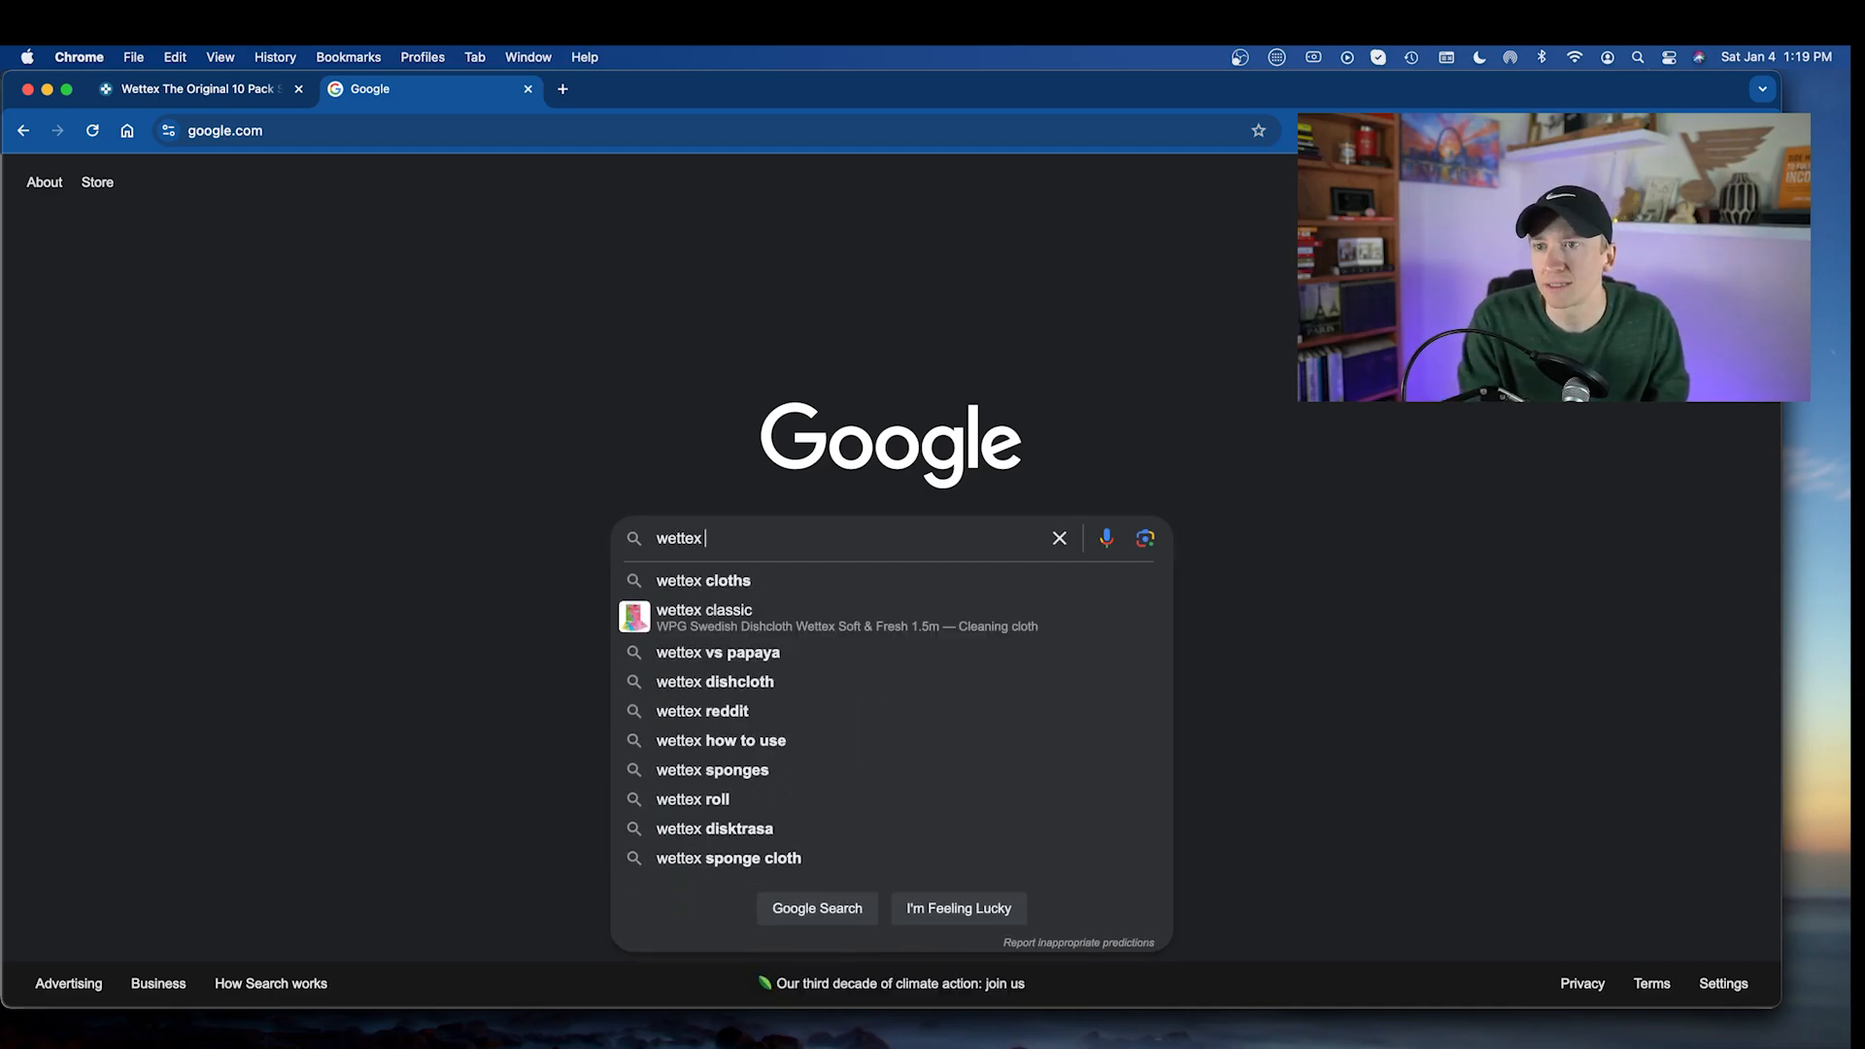
text( wholesale)
key(Return)
- Open the Wettex USA Wholesale page from the search results and go to its wholesale pricing request form
scroll(446, 756, down, 2)
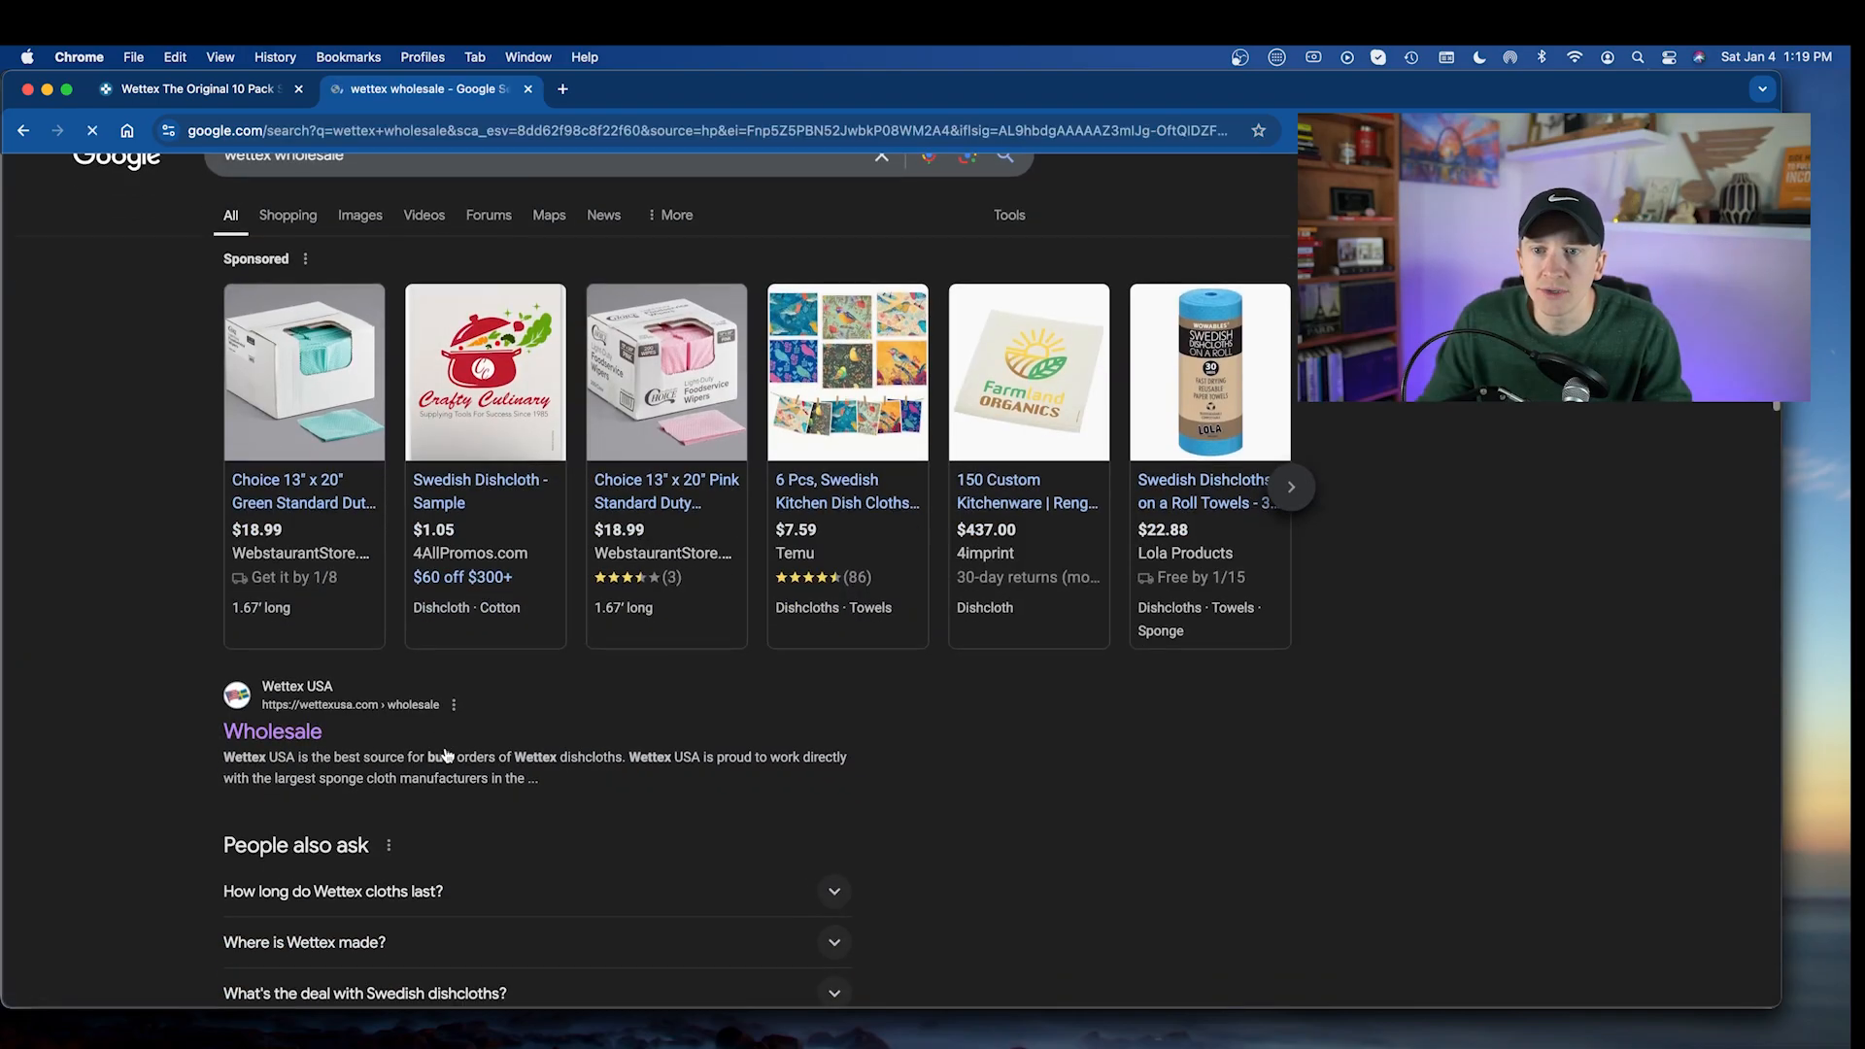
scroll(446, 756, down, 1)
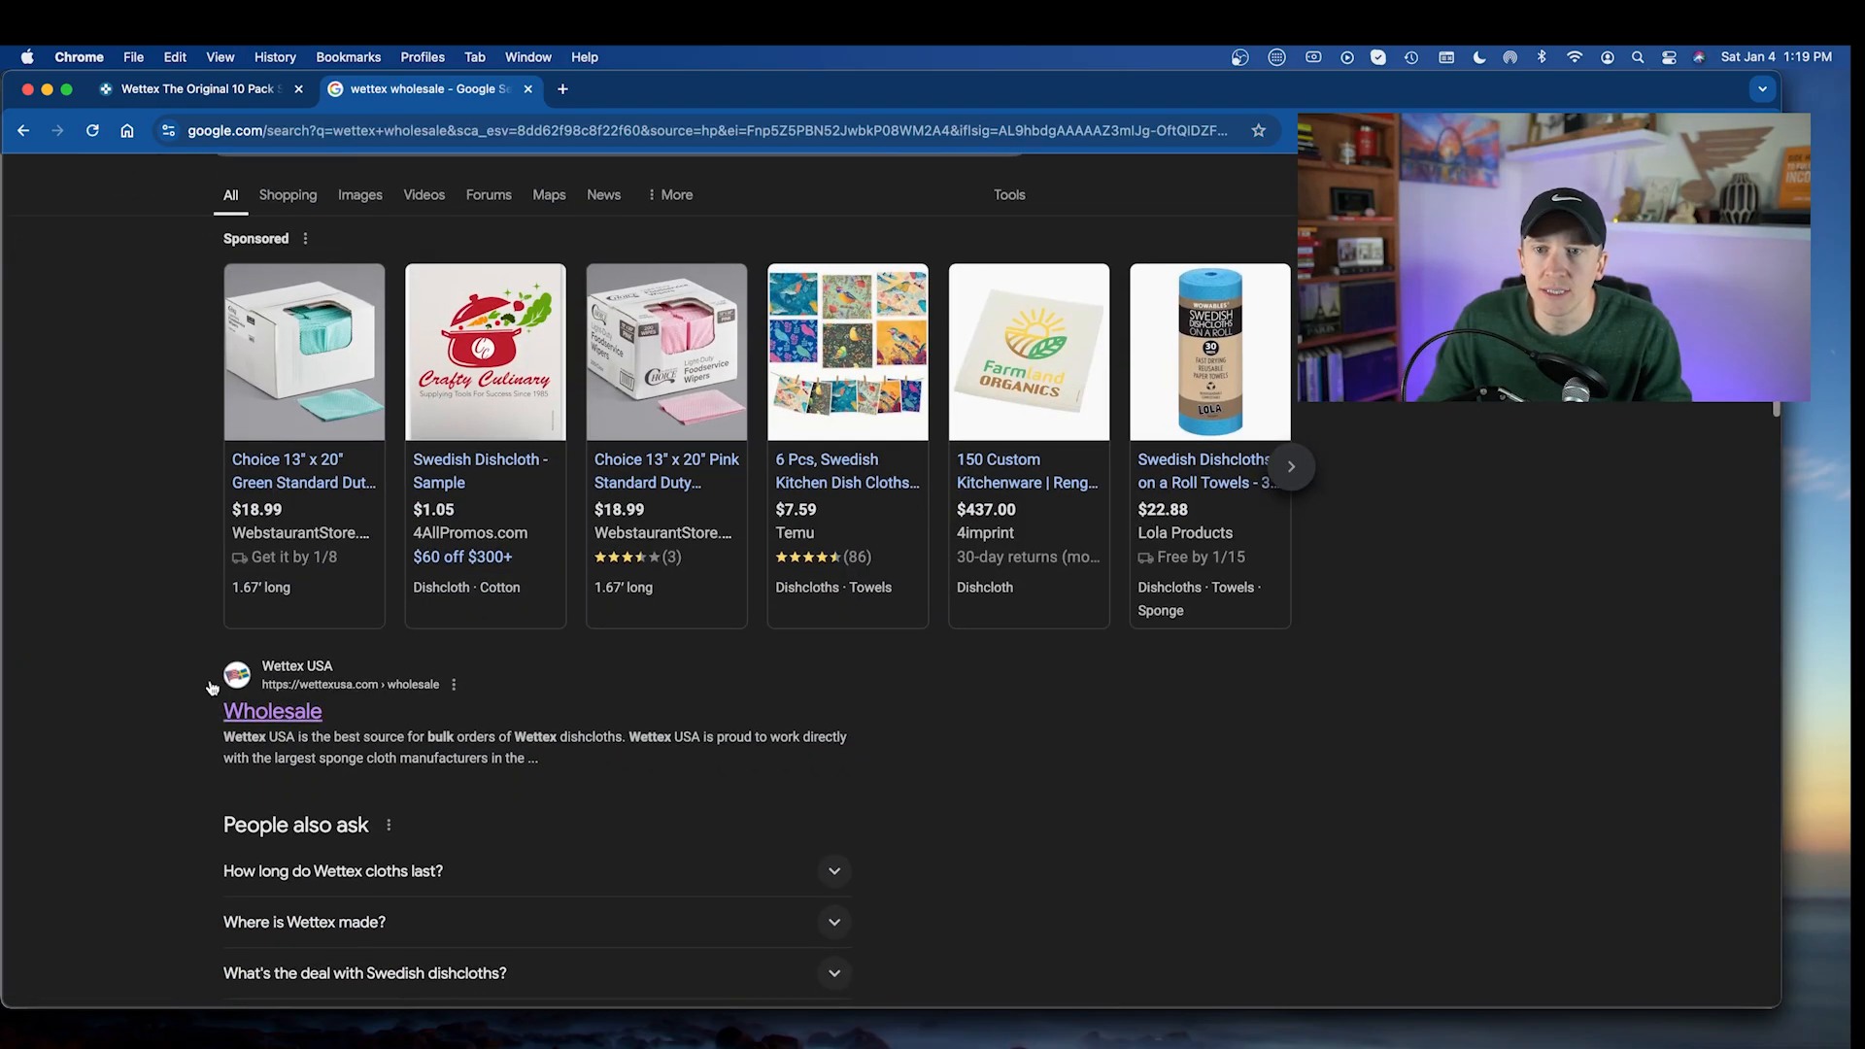
click(260, 713)
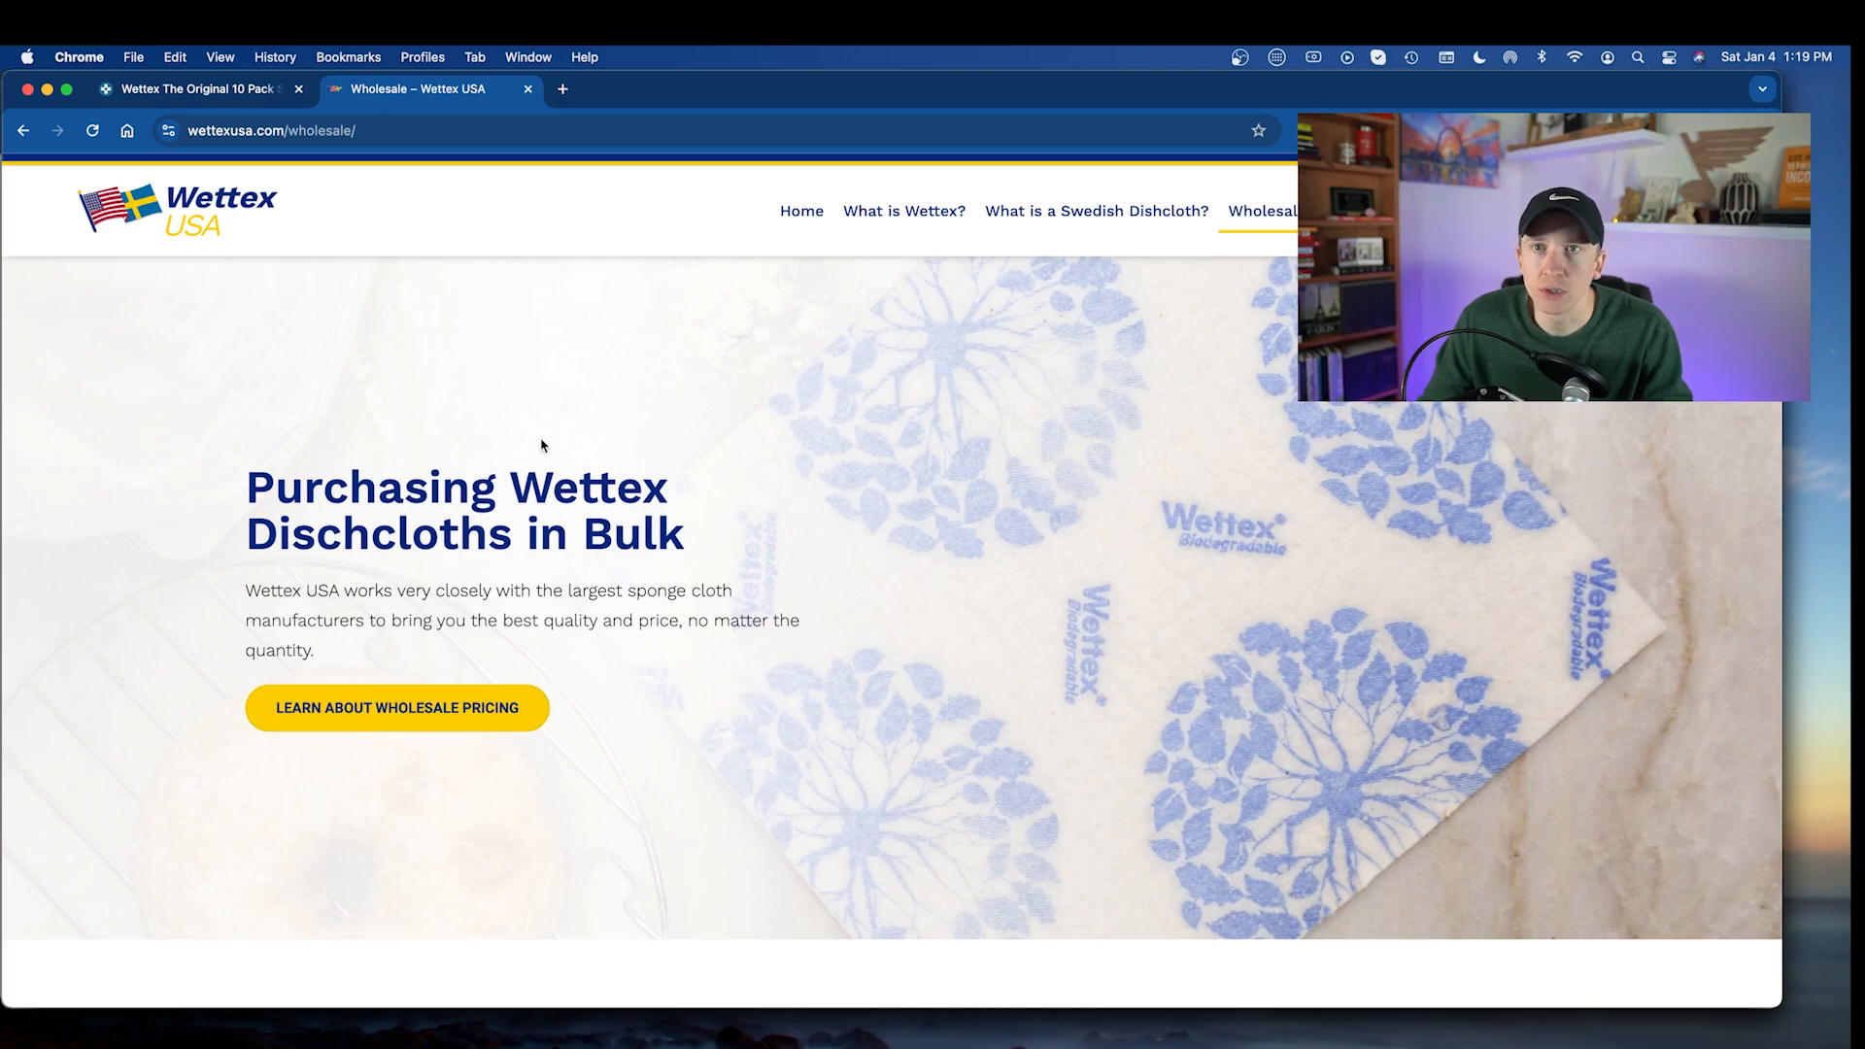
scroll(541, 441, down, 1)
scroll(541, 441, down, 3)
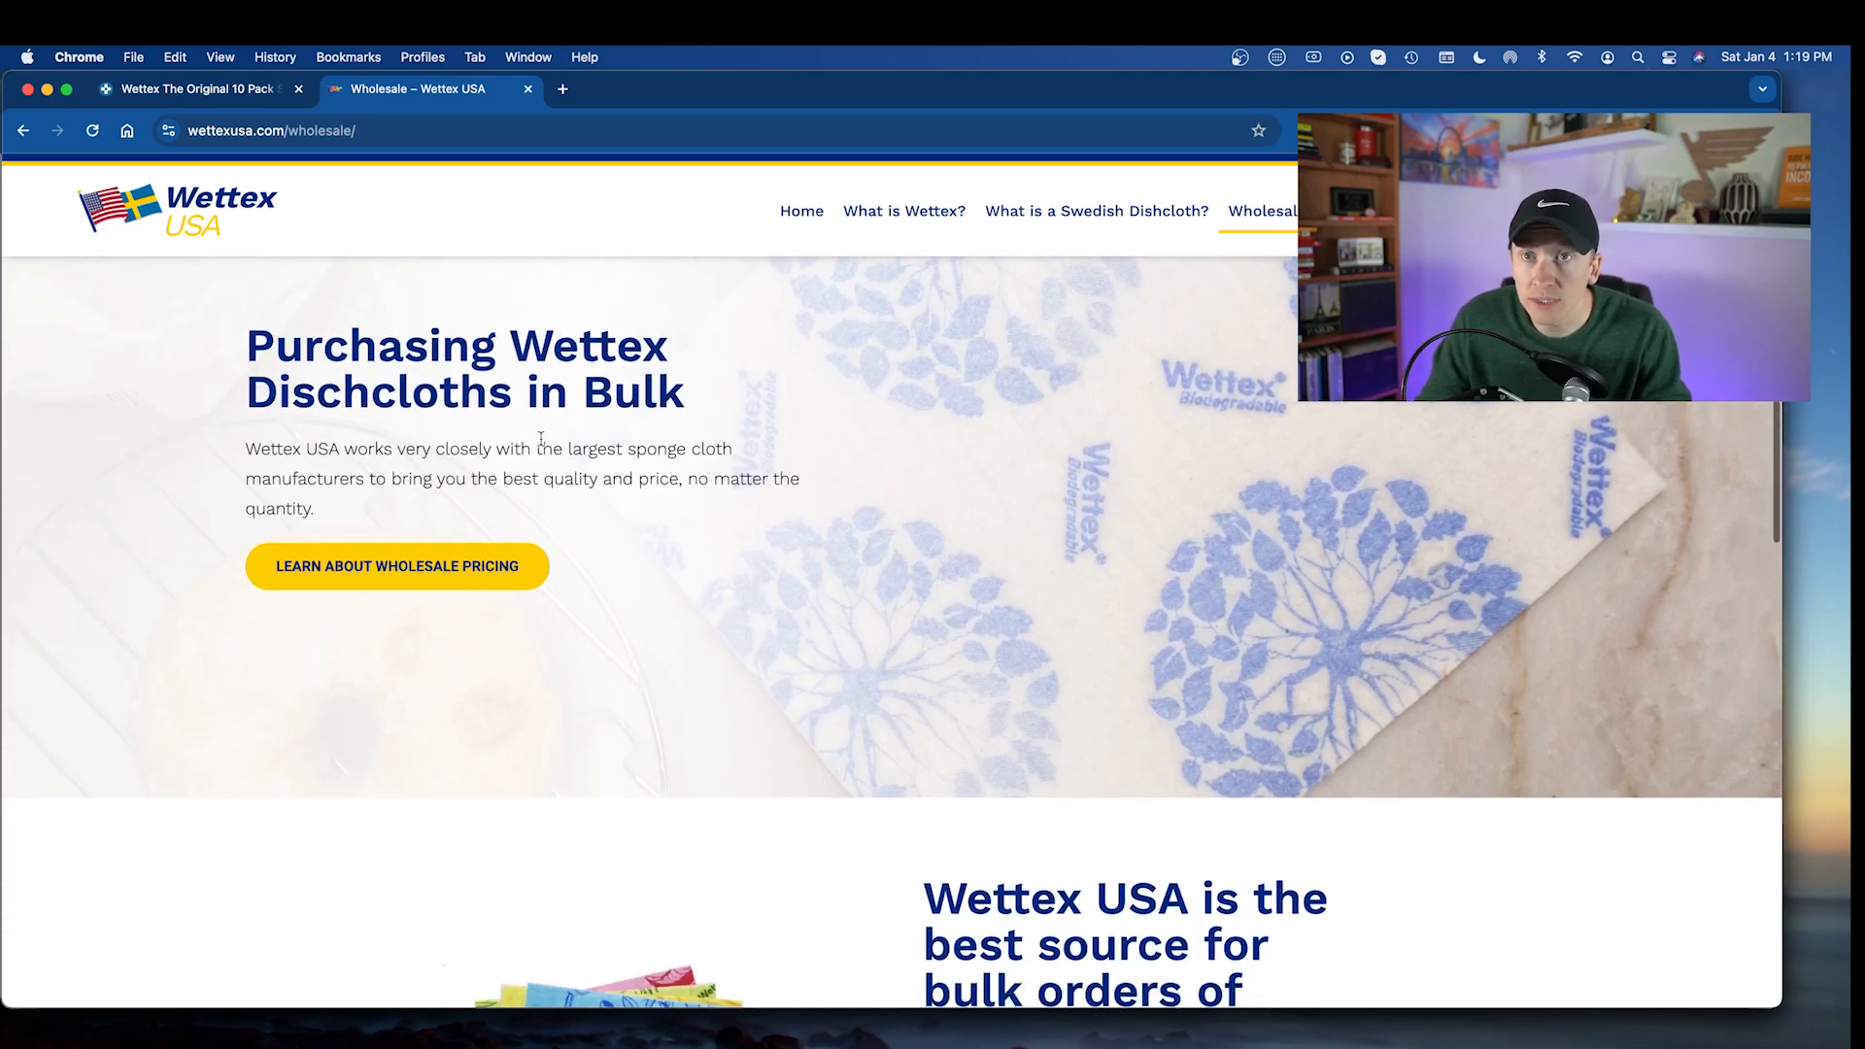
click(476, 551)
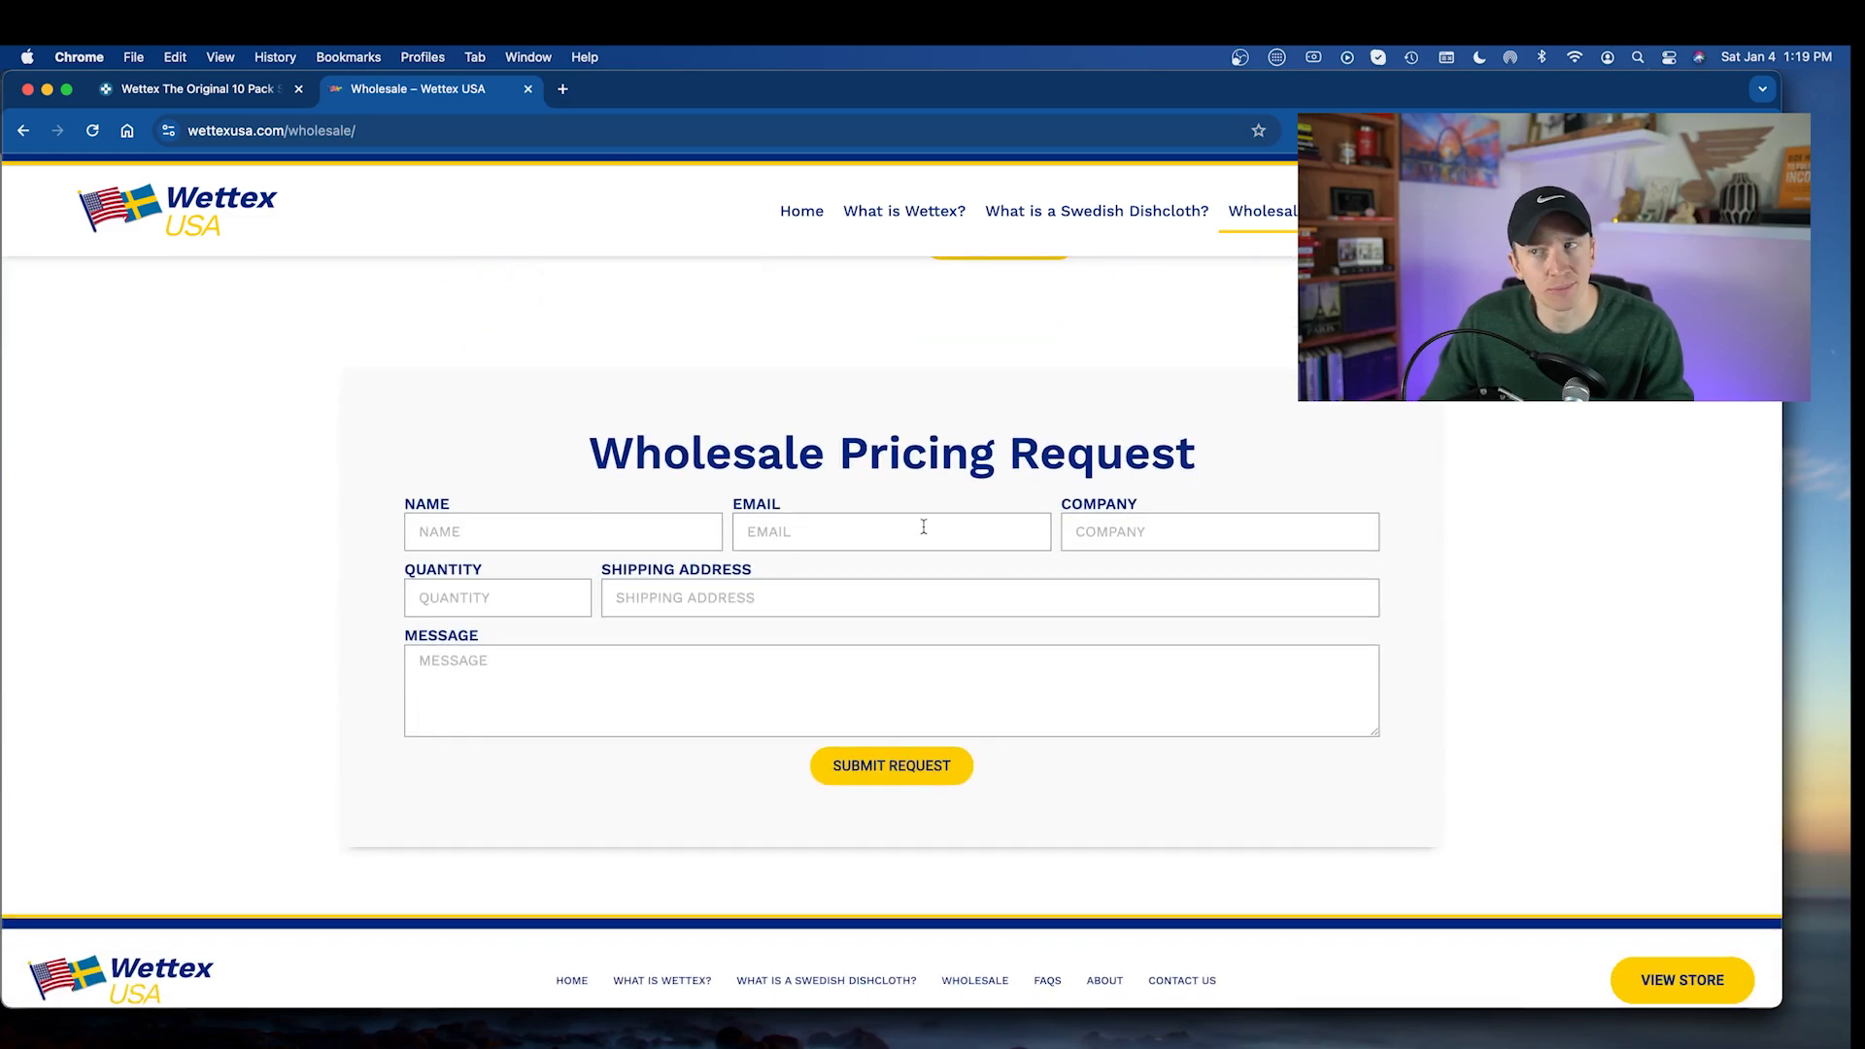
- Open the Wettex USA FAQs page and read through the questions and answers for bulk buying information
click(1347, 211)
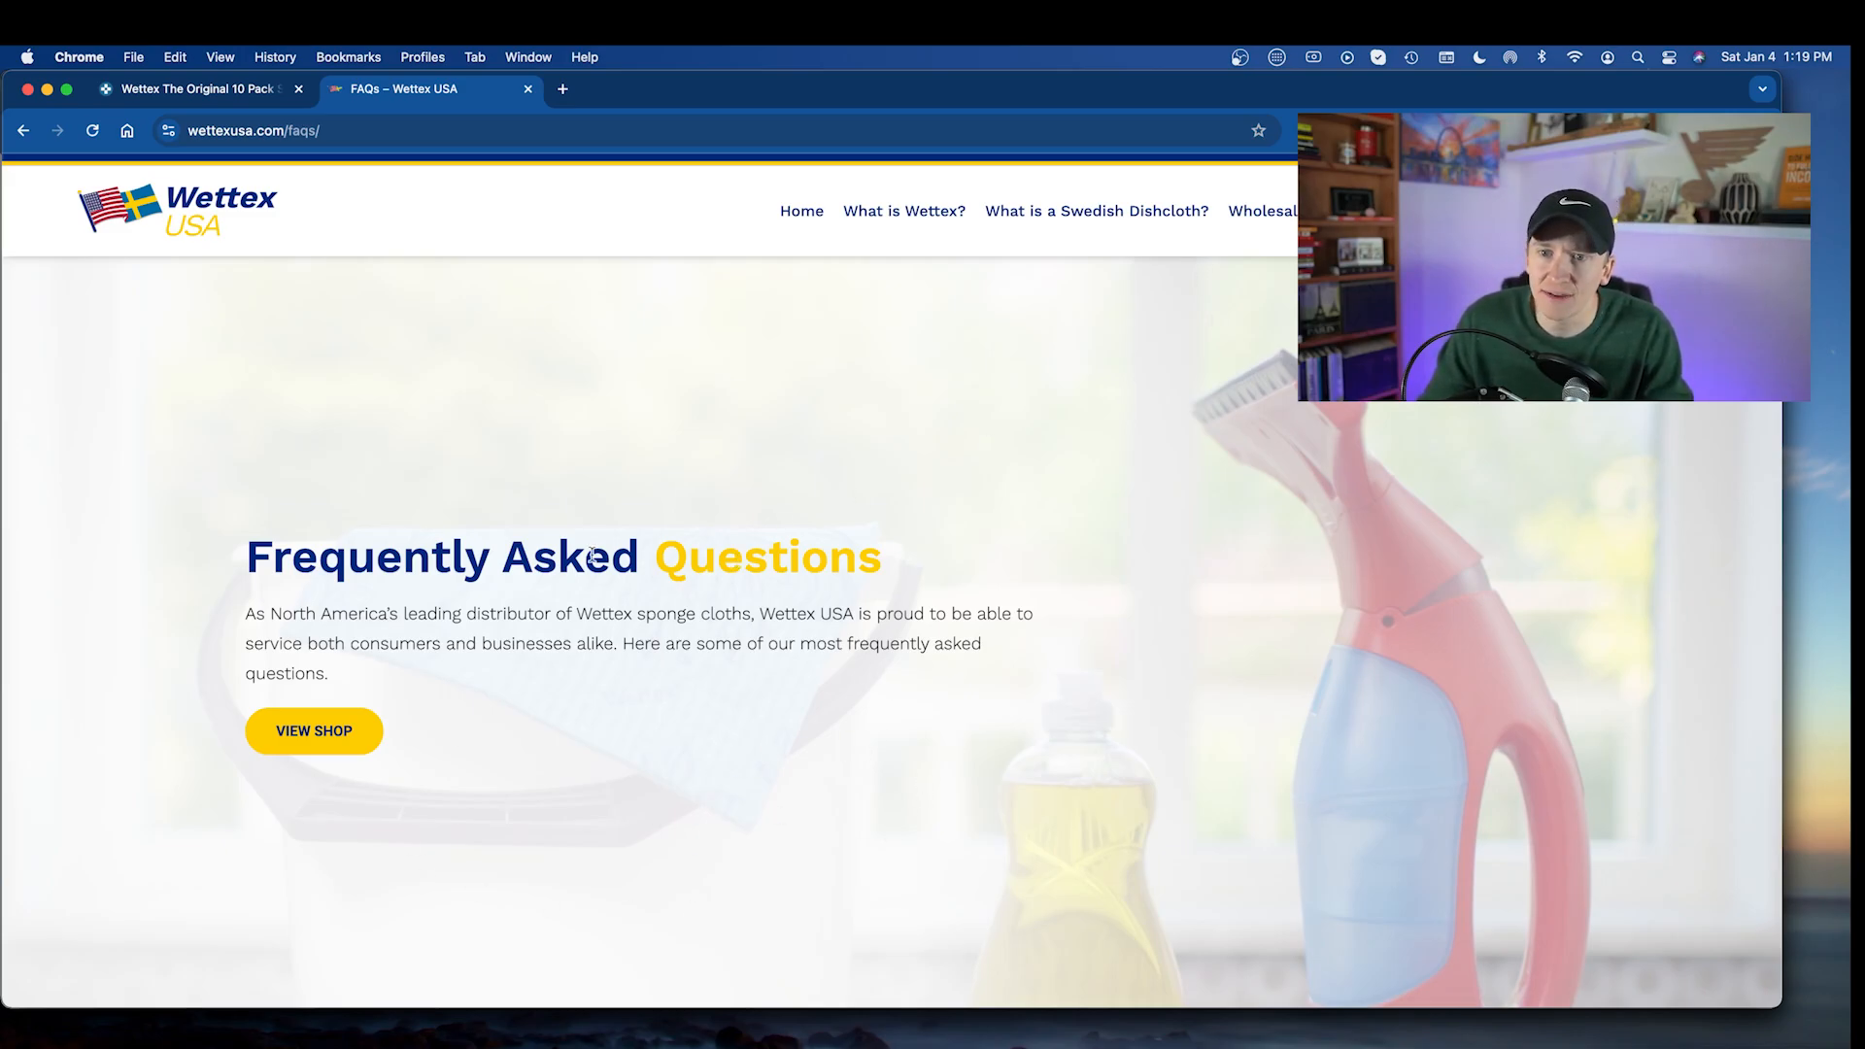
scroll(583, 549, down, 10)
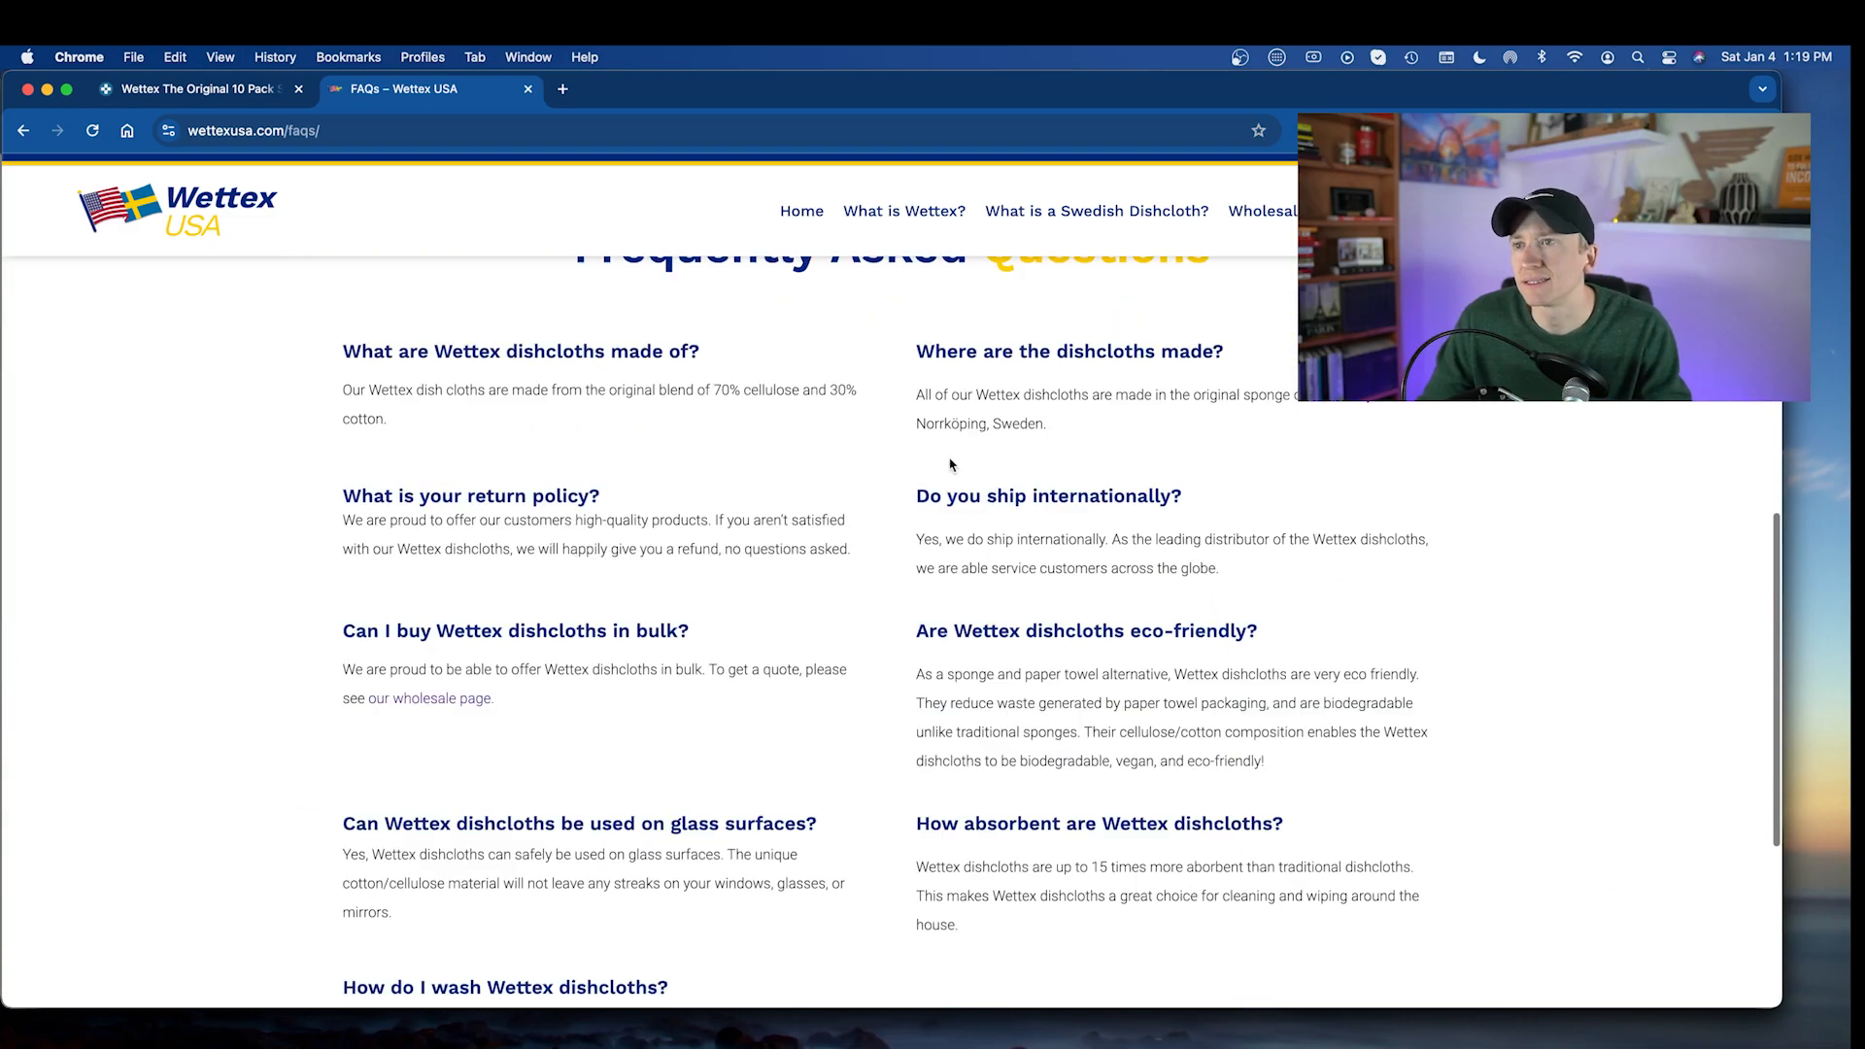
scroll(520, 654, down, 3)
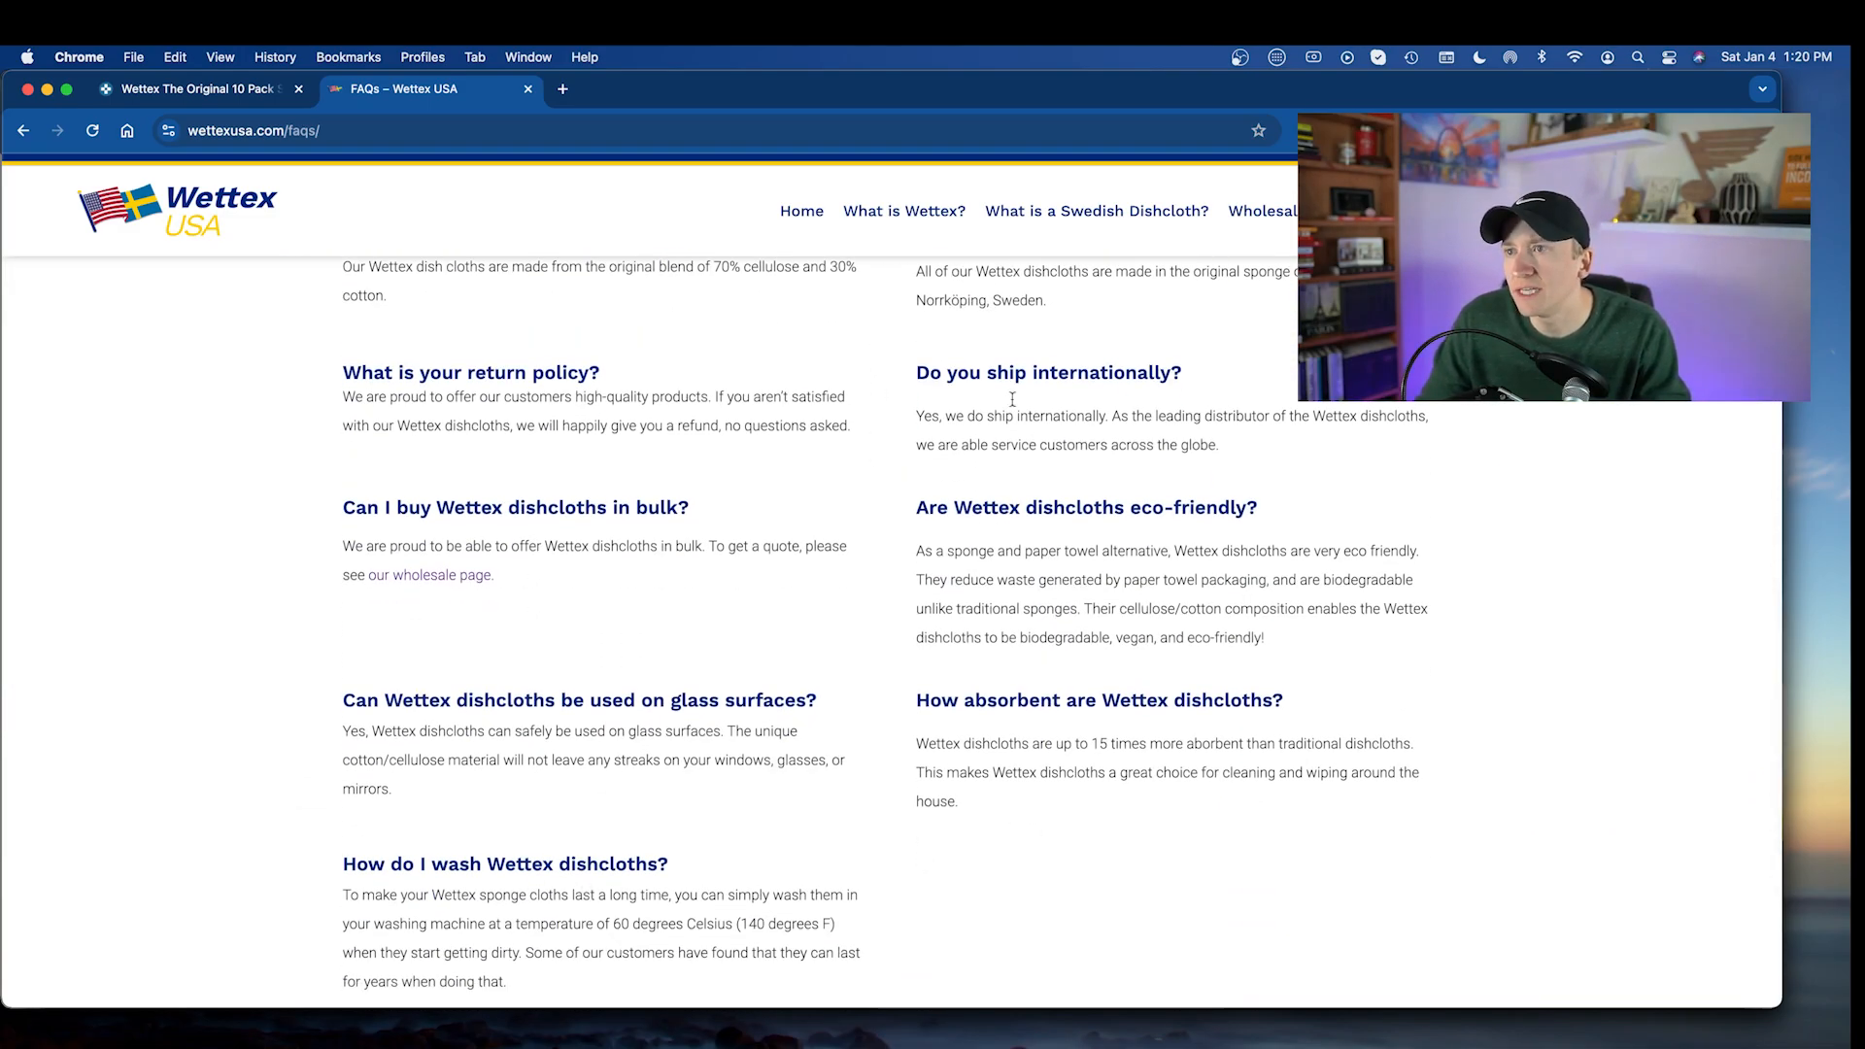
scroll(1034, 435, up, 2)
scroll(858, 618, down, 3)
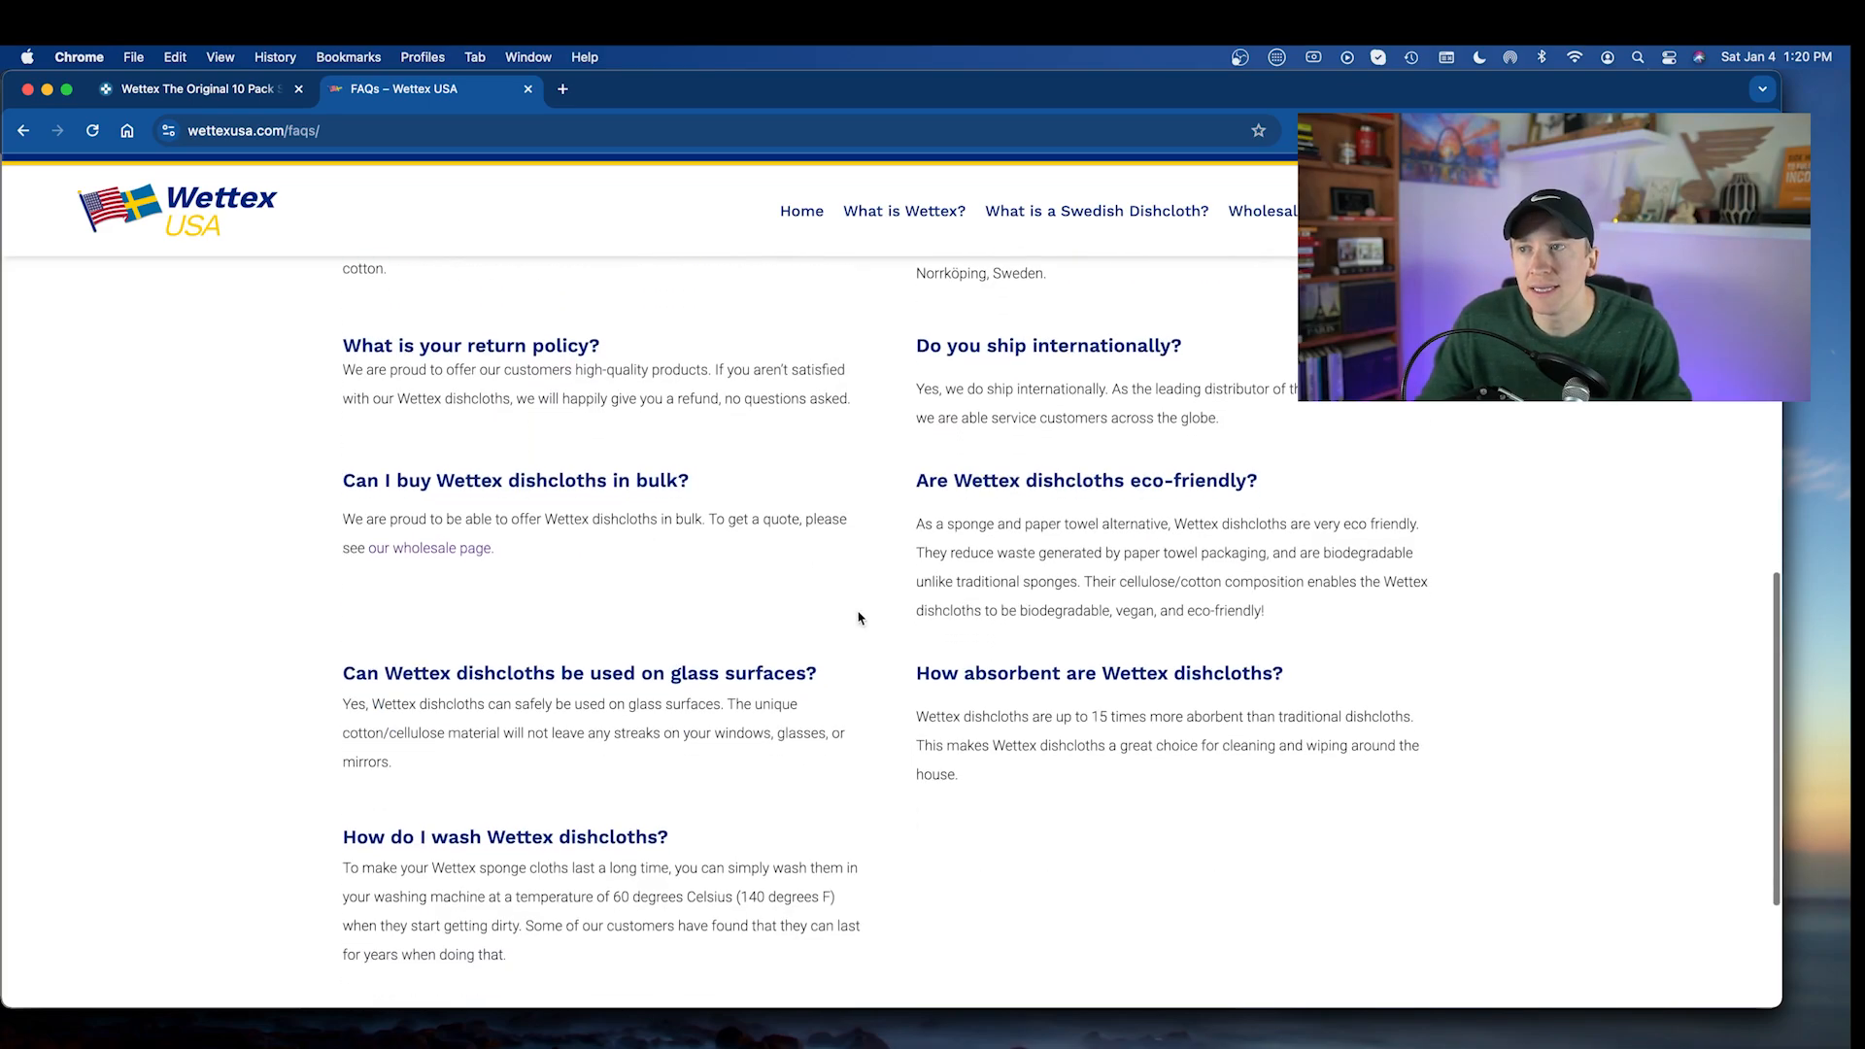
scroll(858, 618, down, 5)
scroll(856, 615, up, 20)
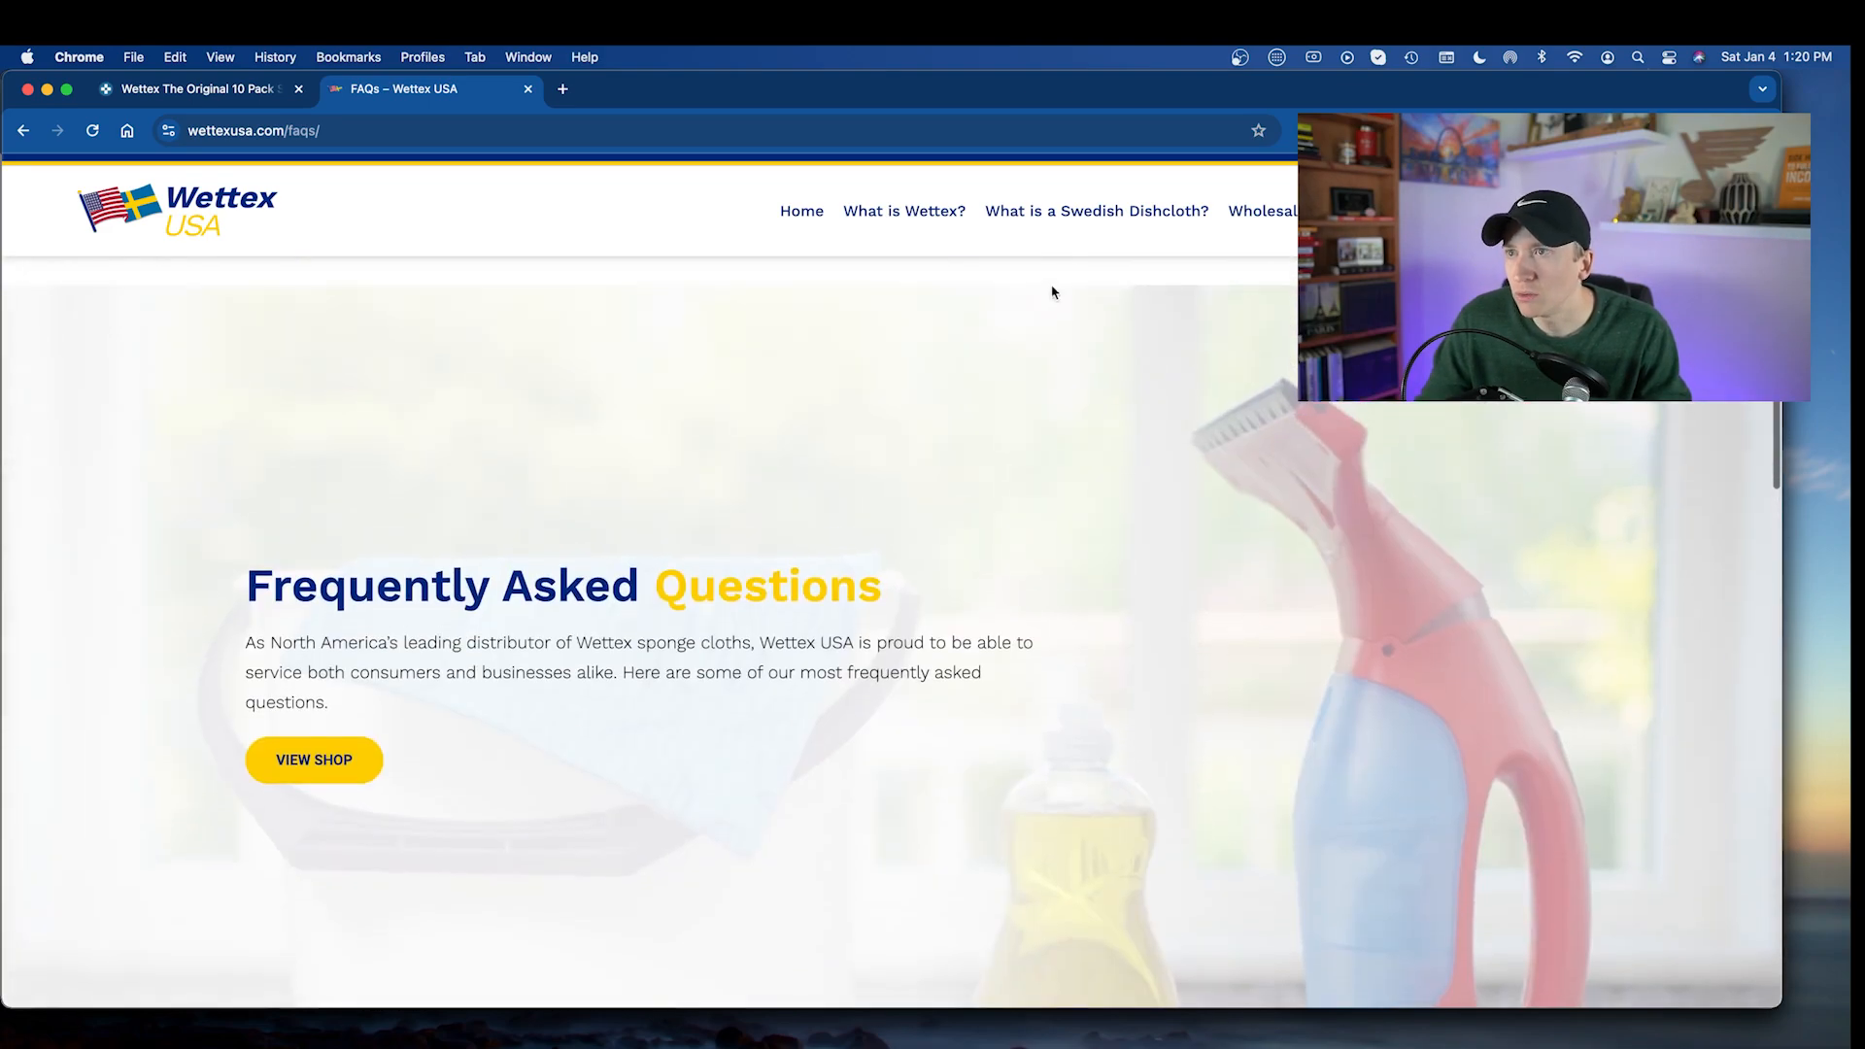
- Return to the Wettex USA Wholesale page and review the fields of the Wholesale Pricing Request form
click(1261, 206)
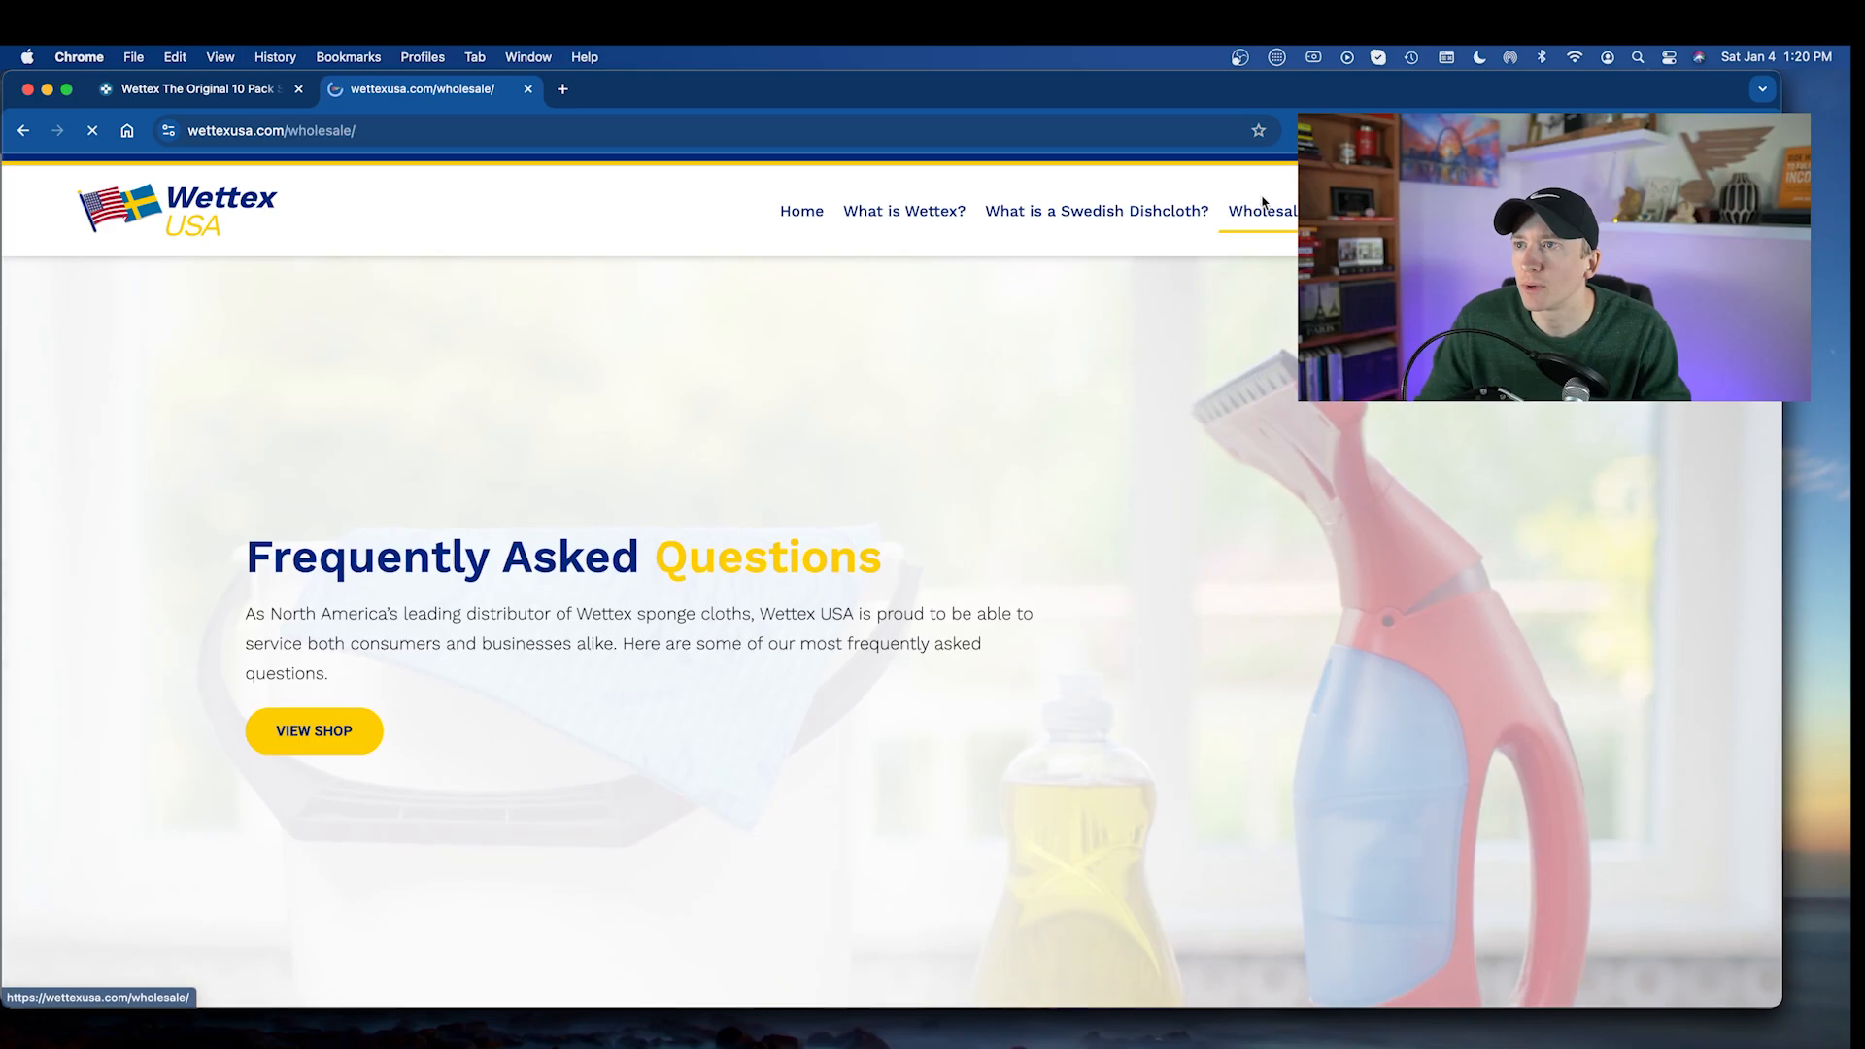
scroll(433, 674, down, 5)
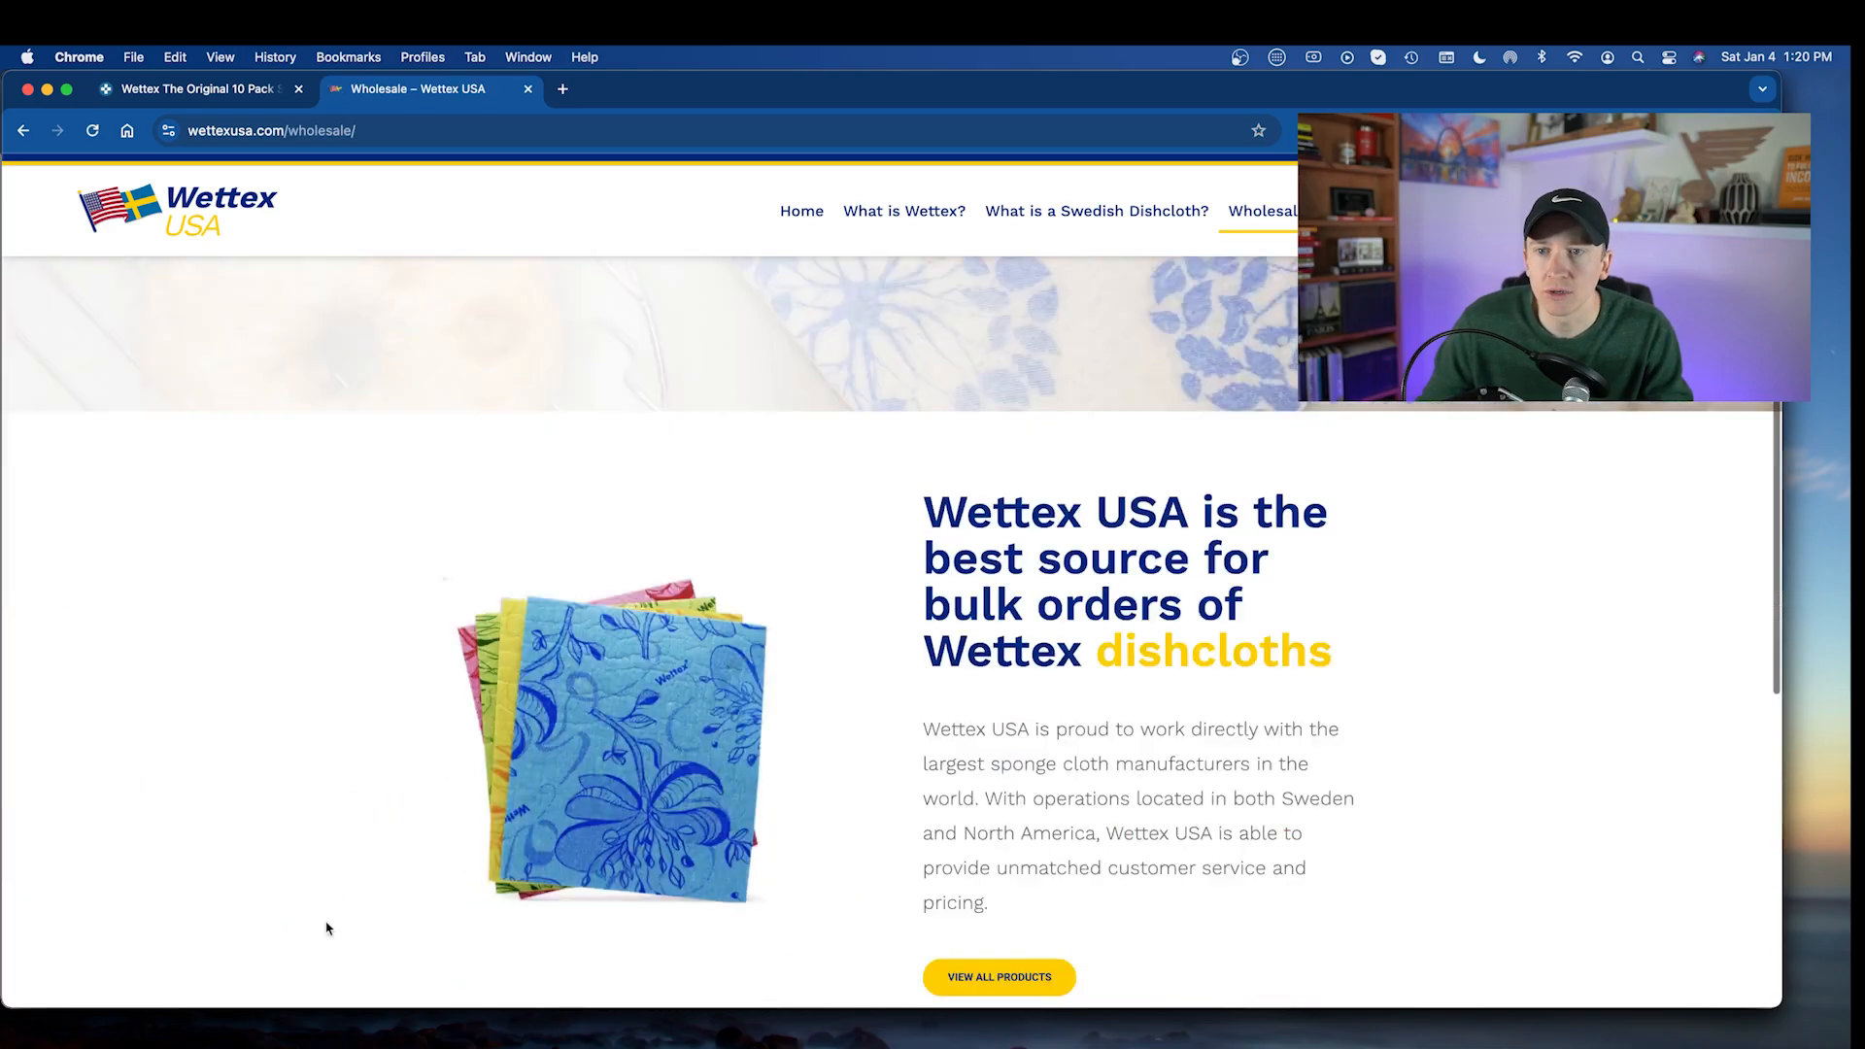
scroll(326, 928, down, 8)
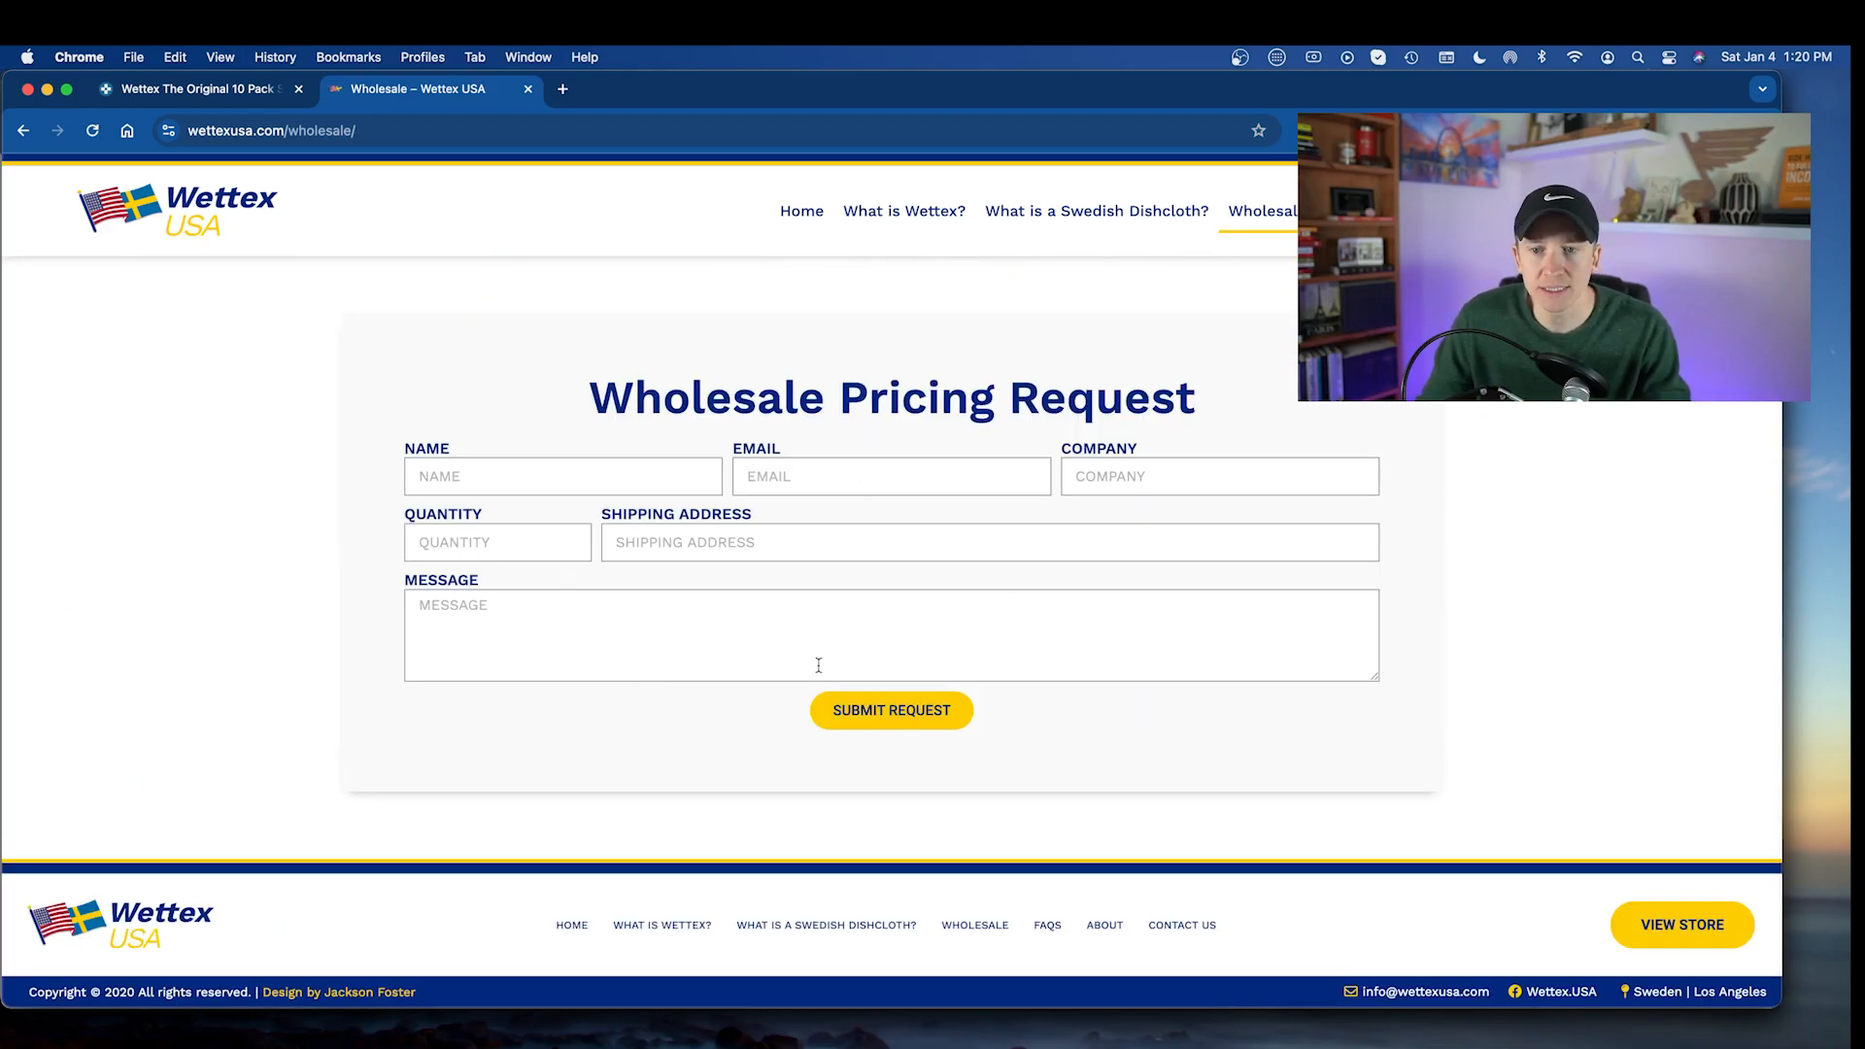
- Switch back to Keepa, show the dishcloth's product data, and open its Wettex brand listing in a new tab
click(197, 87)
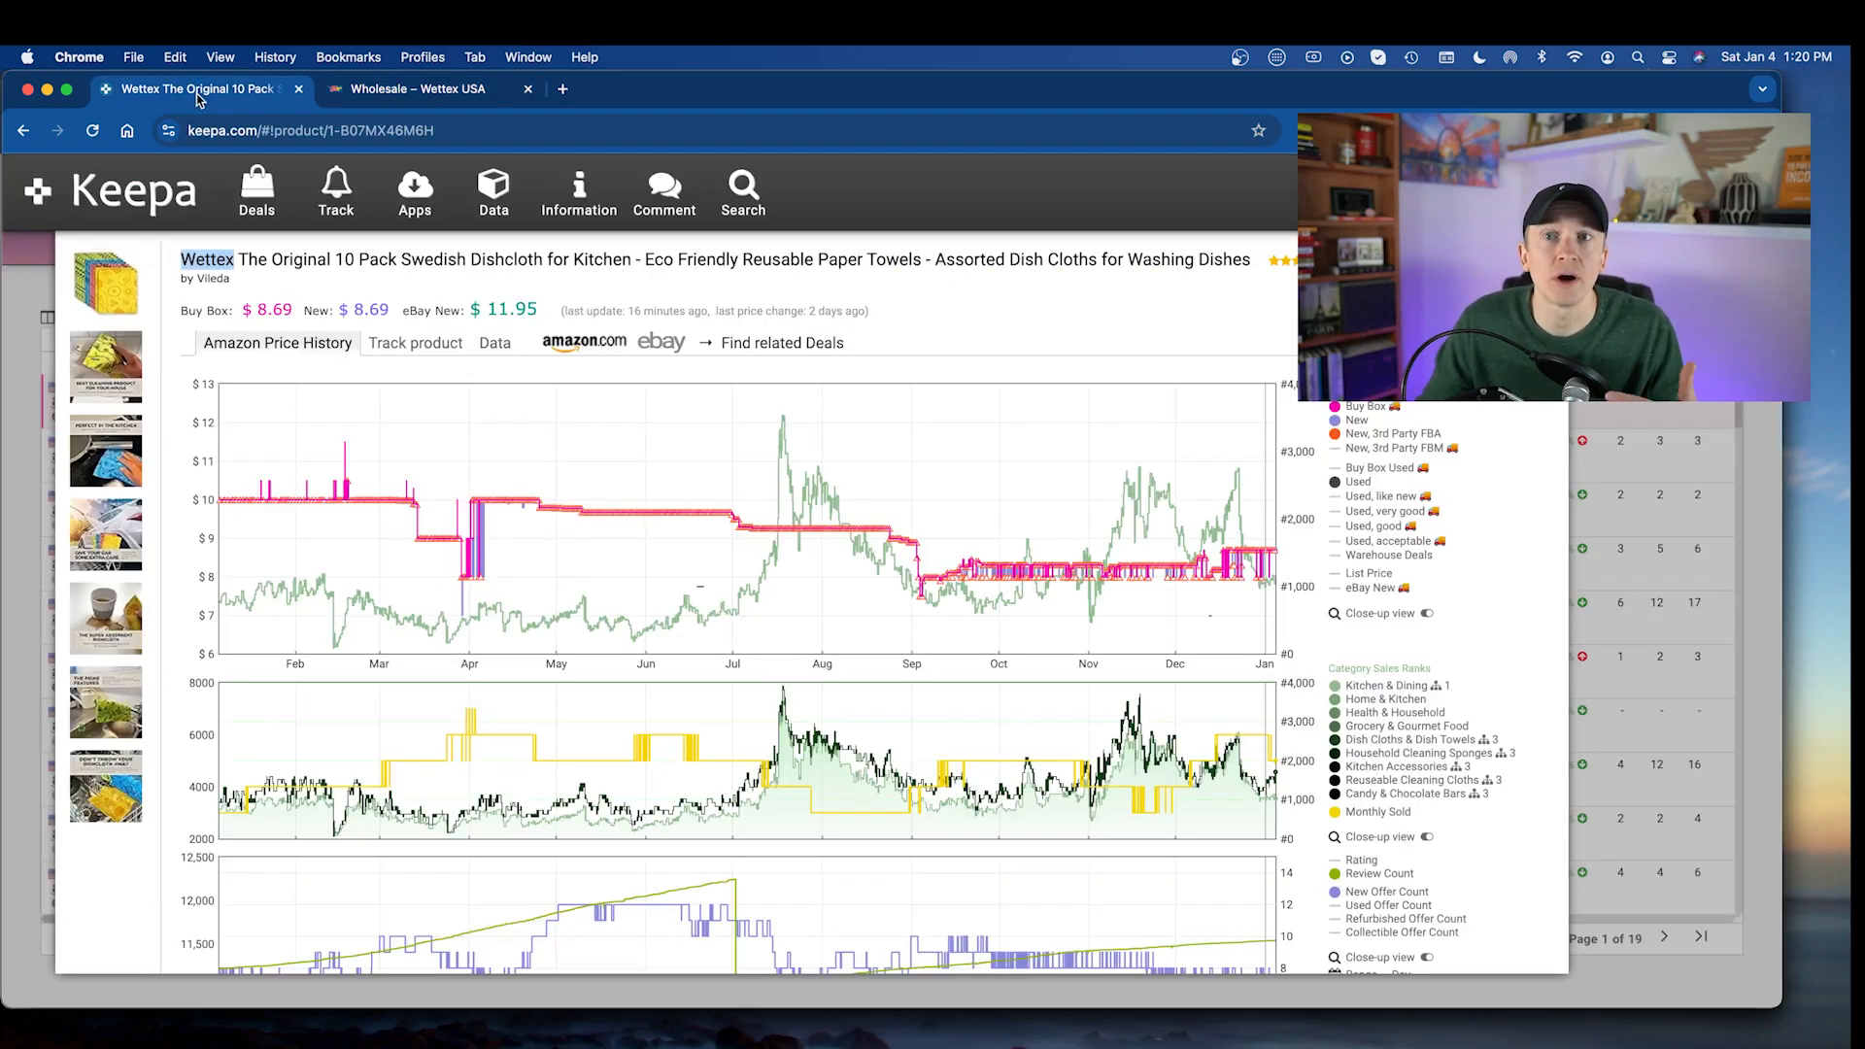
click(495, 342)
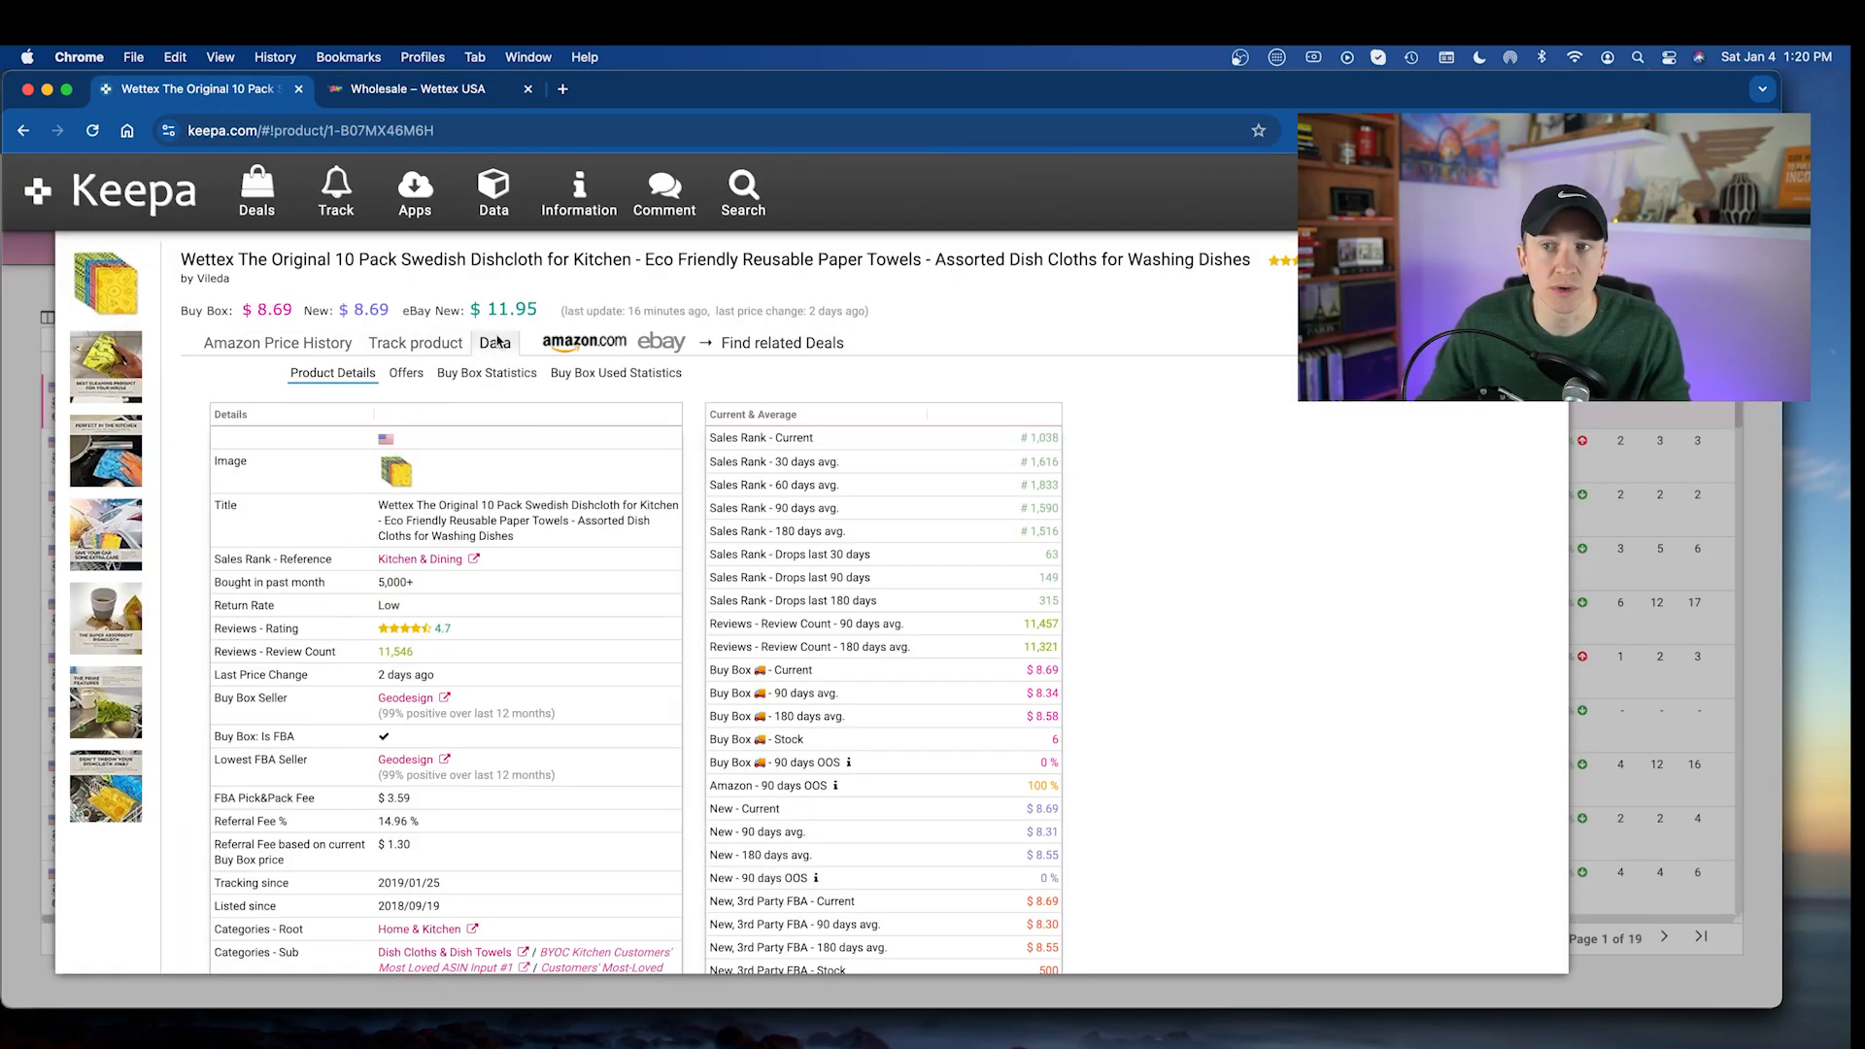
scroll(407, 578, down, 3)
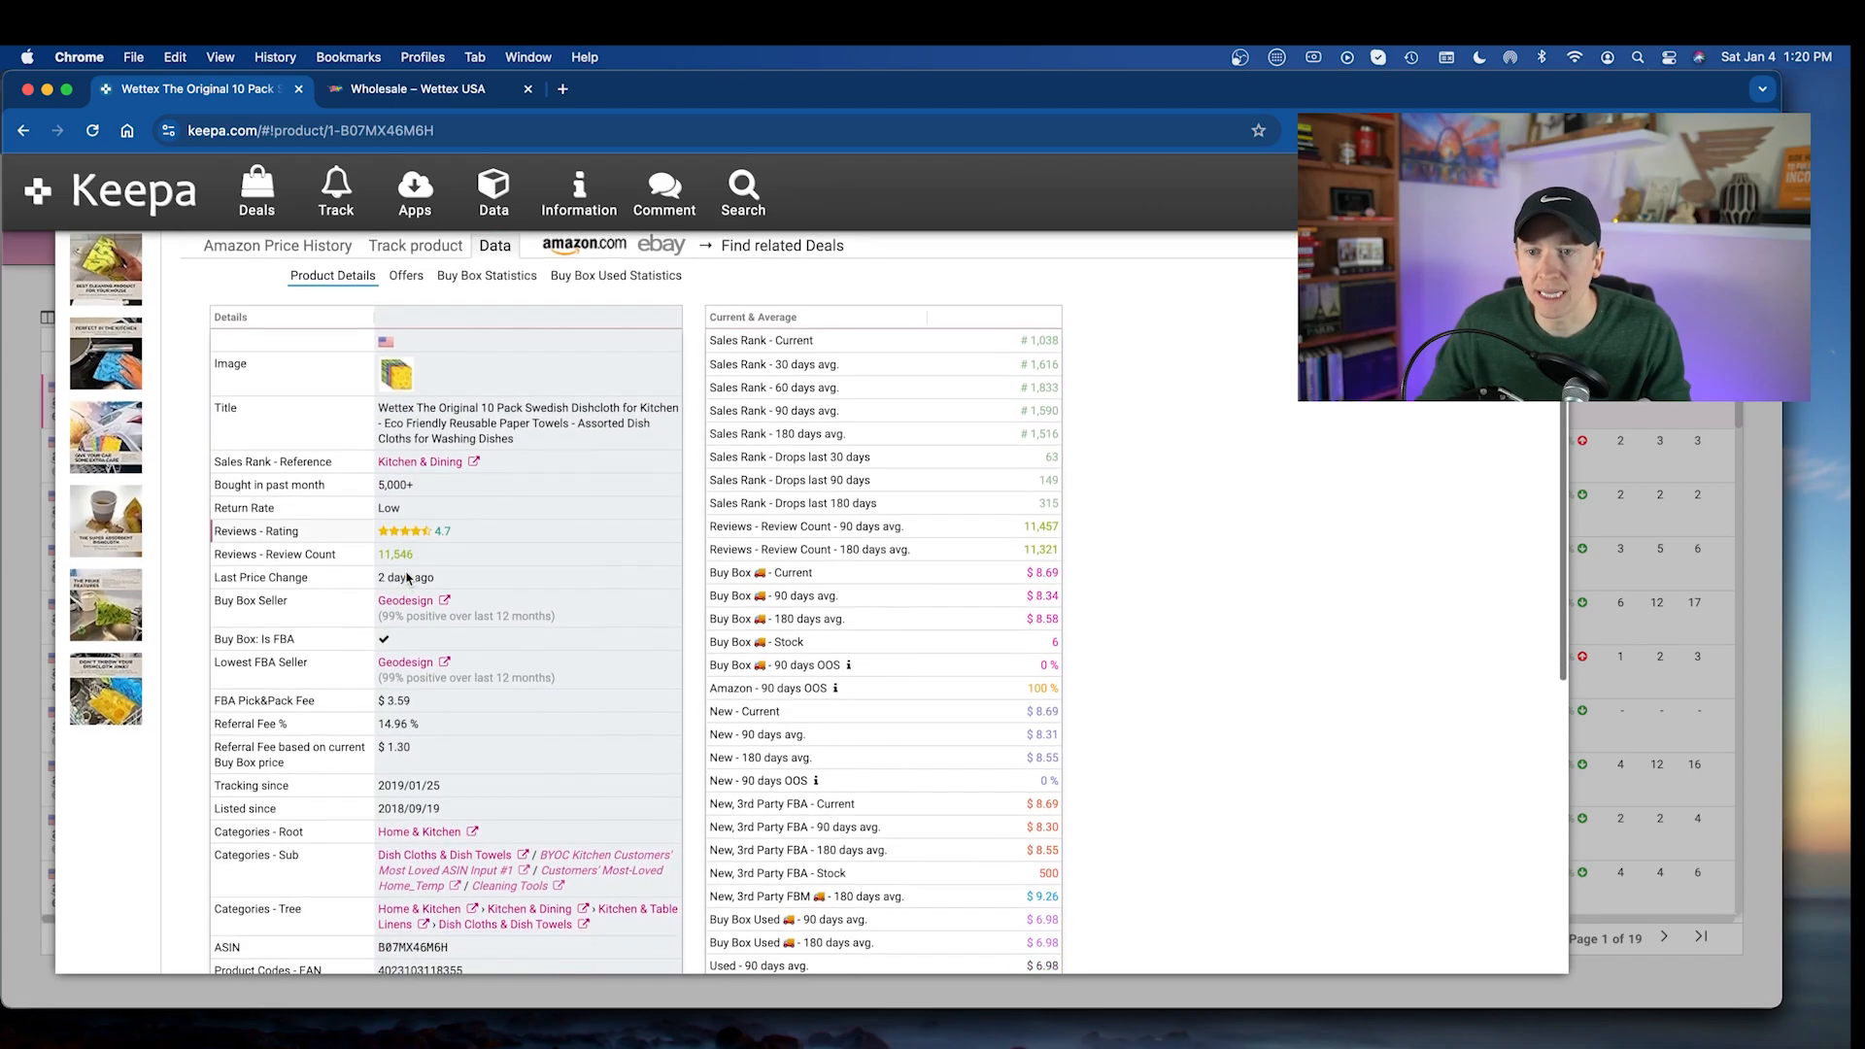
scroll(406, 578, down, 5)
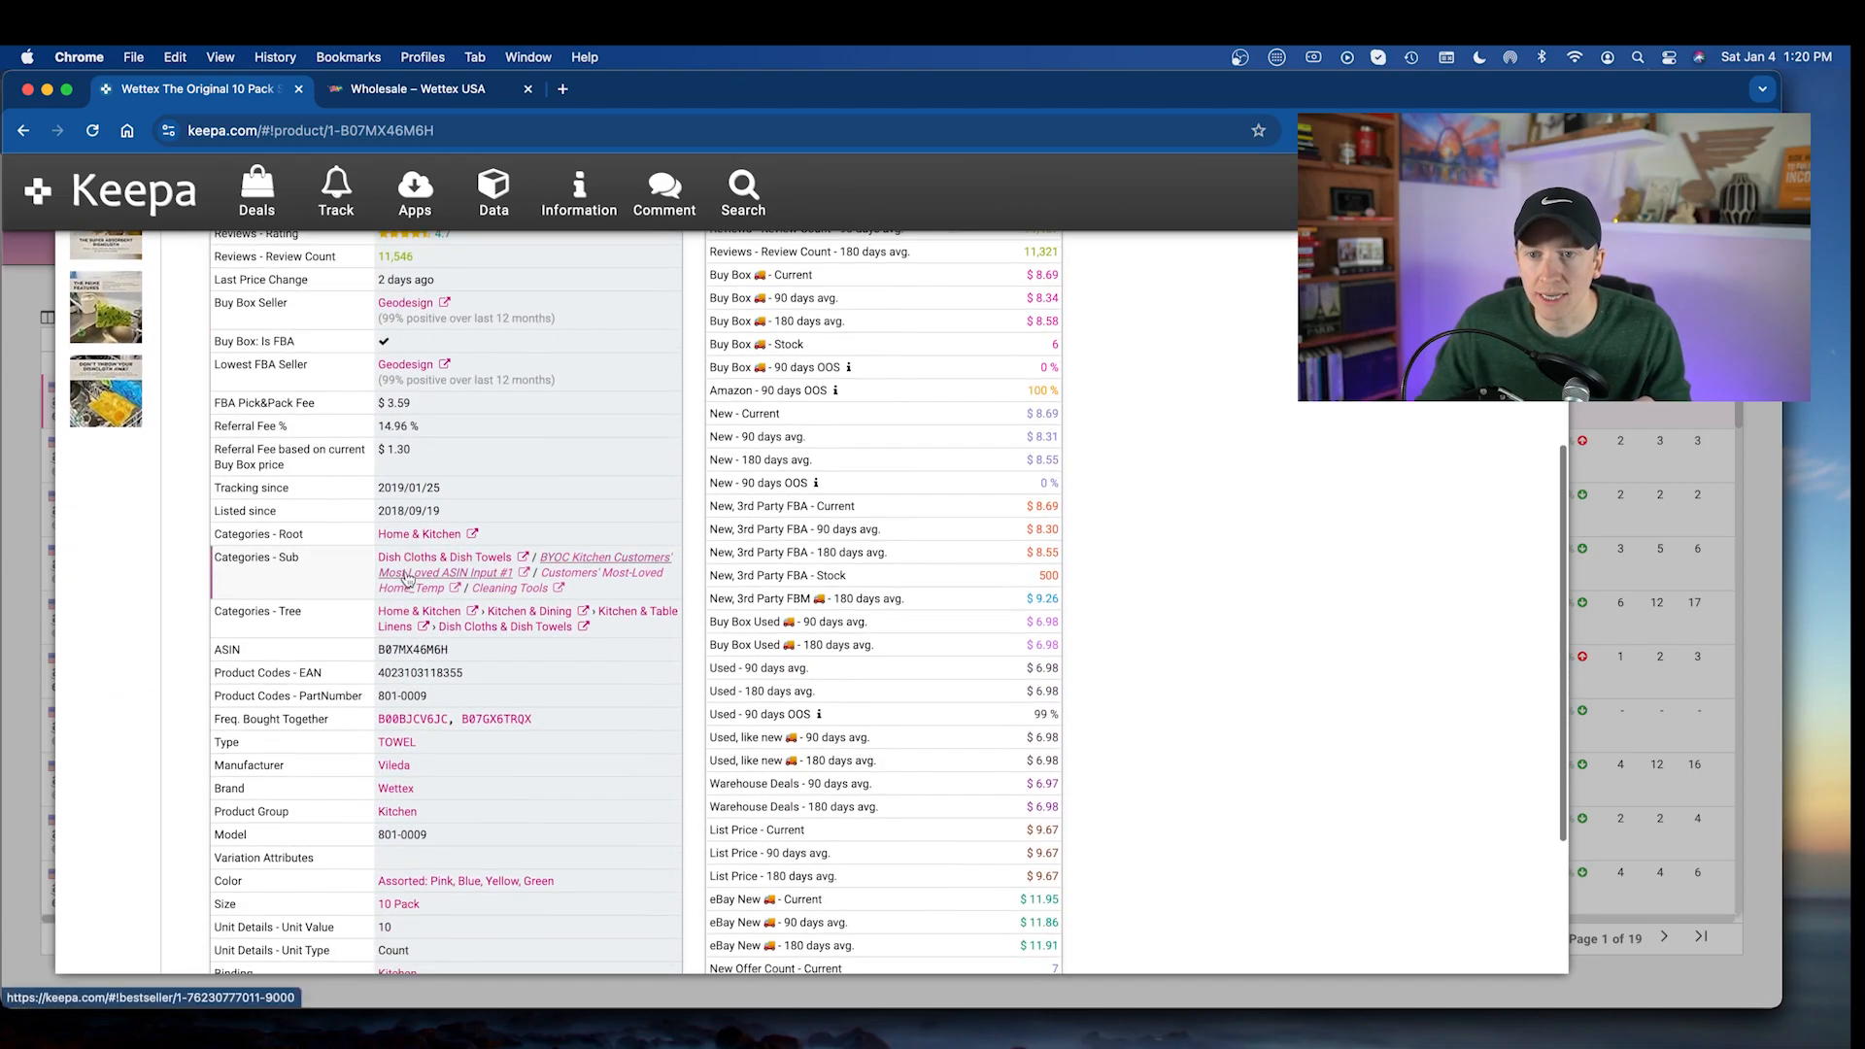
right_click(406, 742)
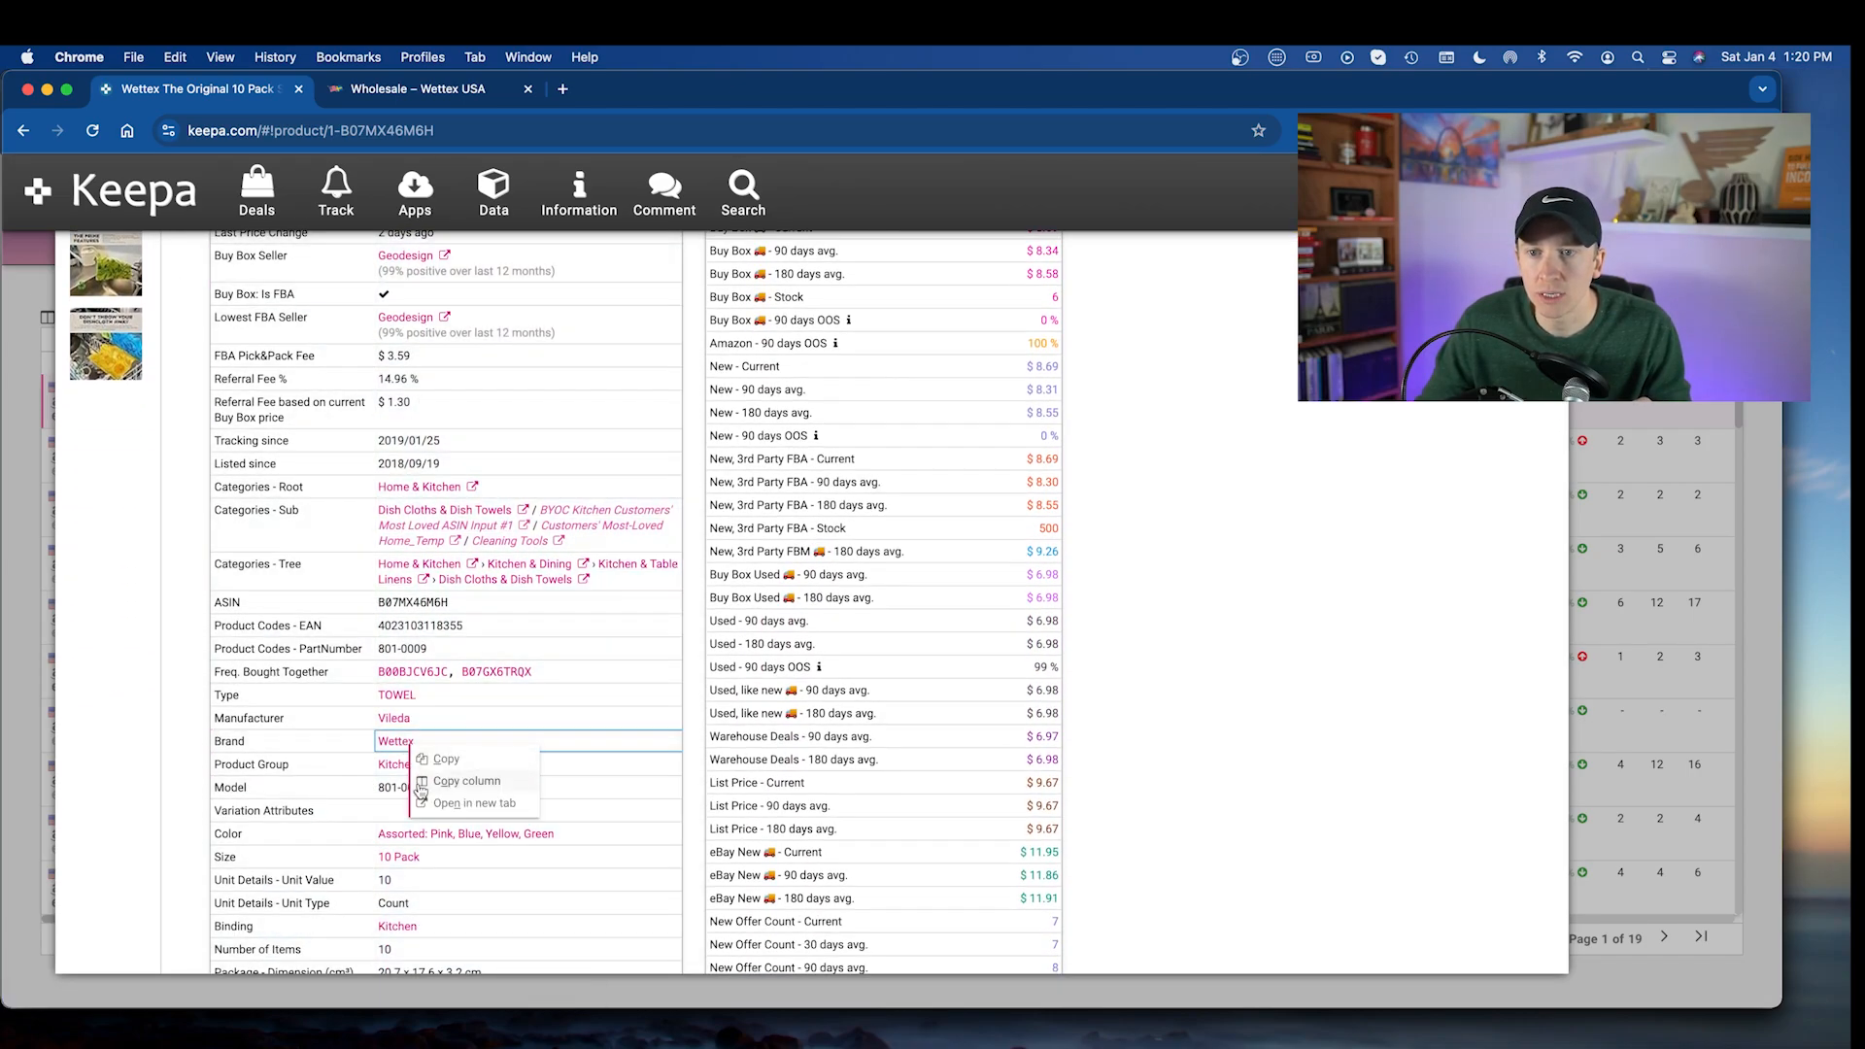
click(442, 810)
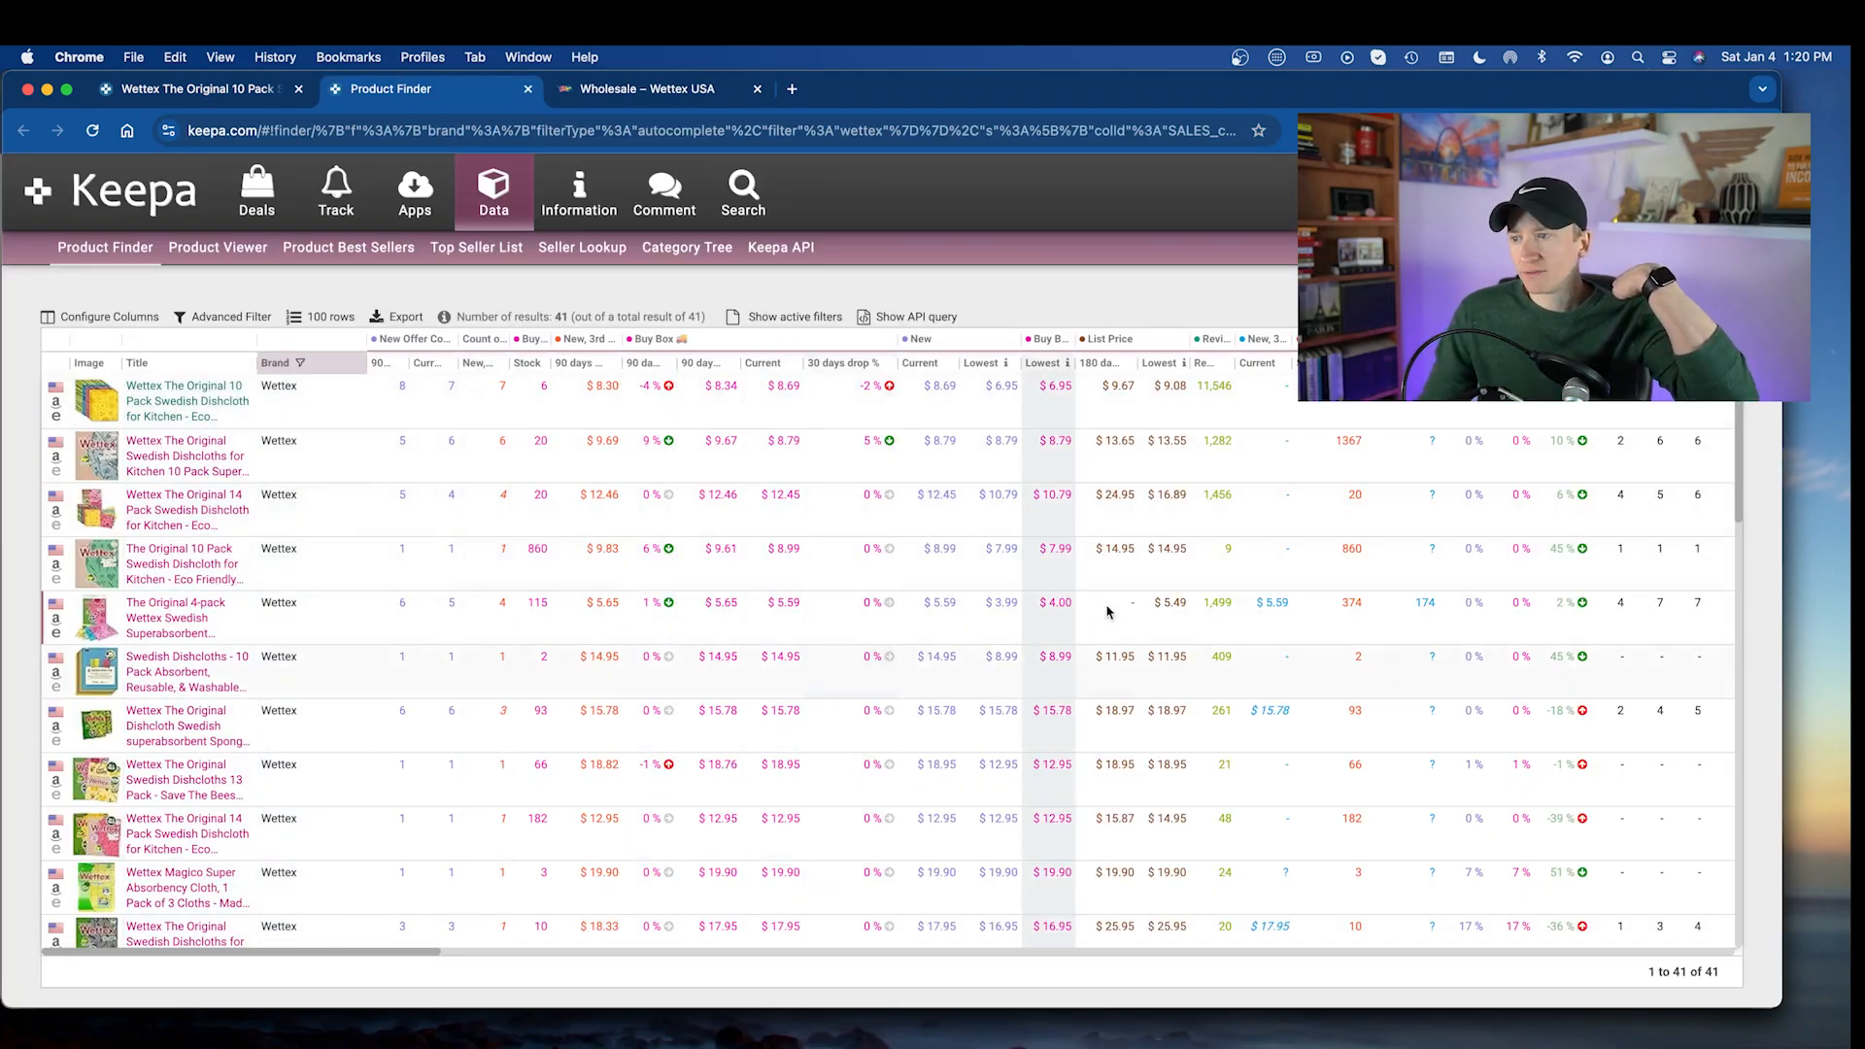
- Add a minimum 30-day average New Offer Count of 3 to the Wettex brand filter and find the matching products
click(234, 326)
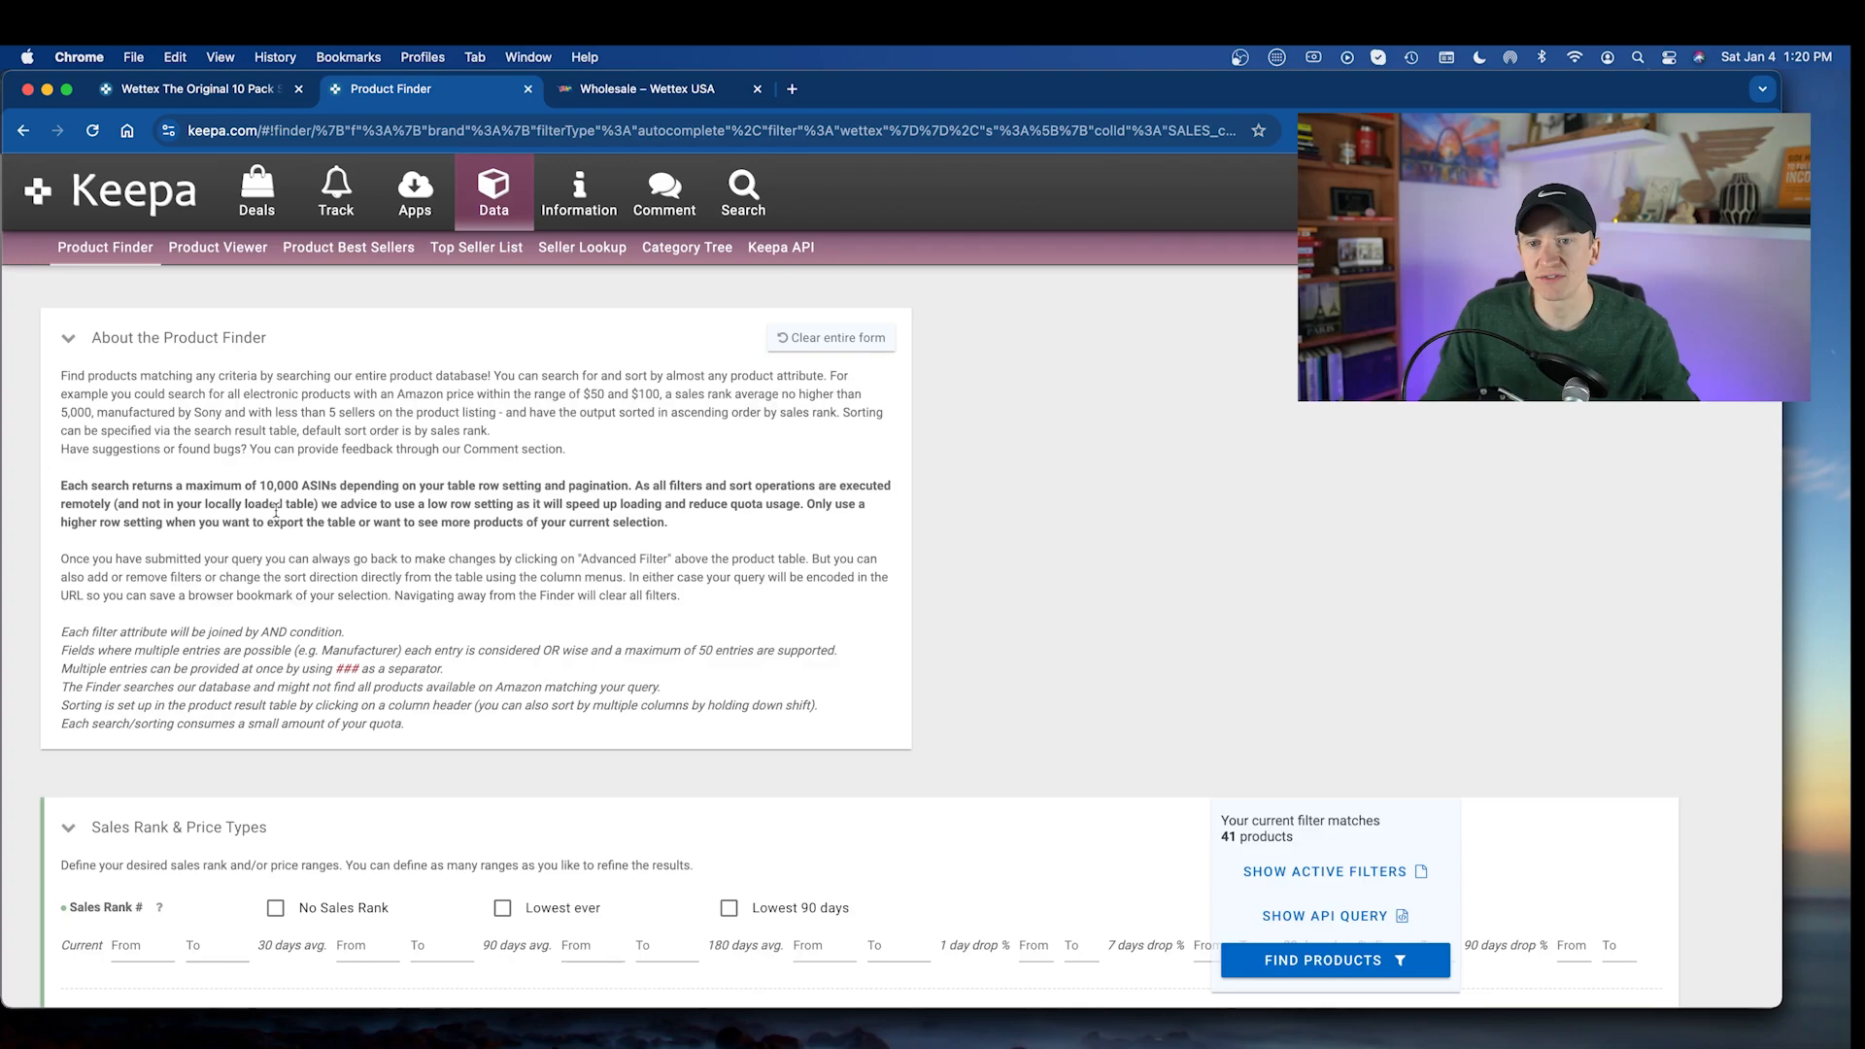
scroll(275, 510, down, 5)
scroll(254, 655, down, 10)
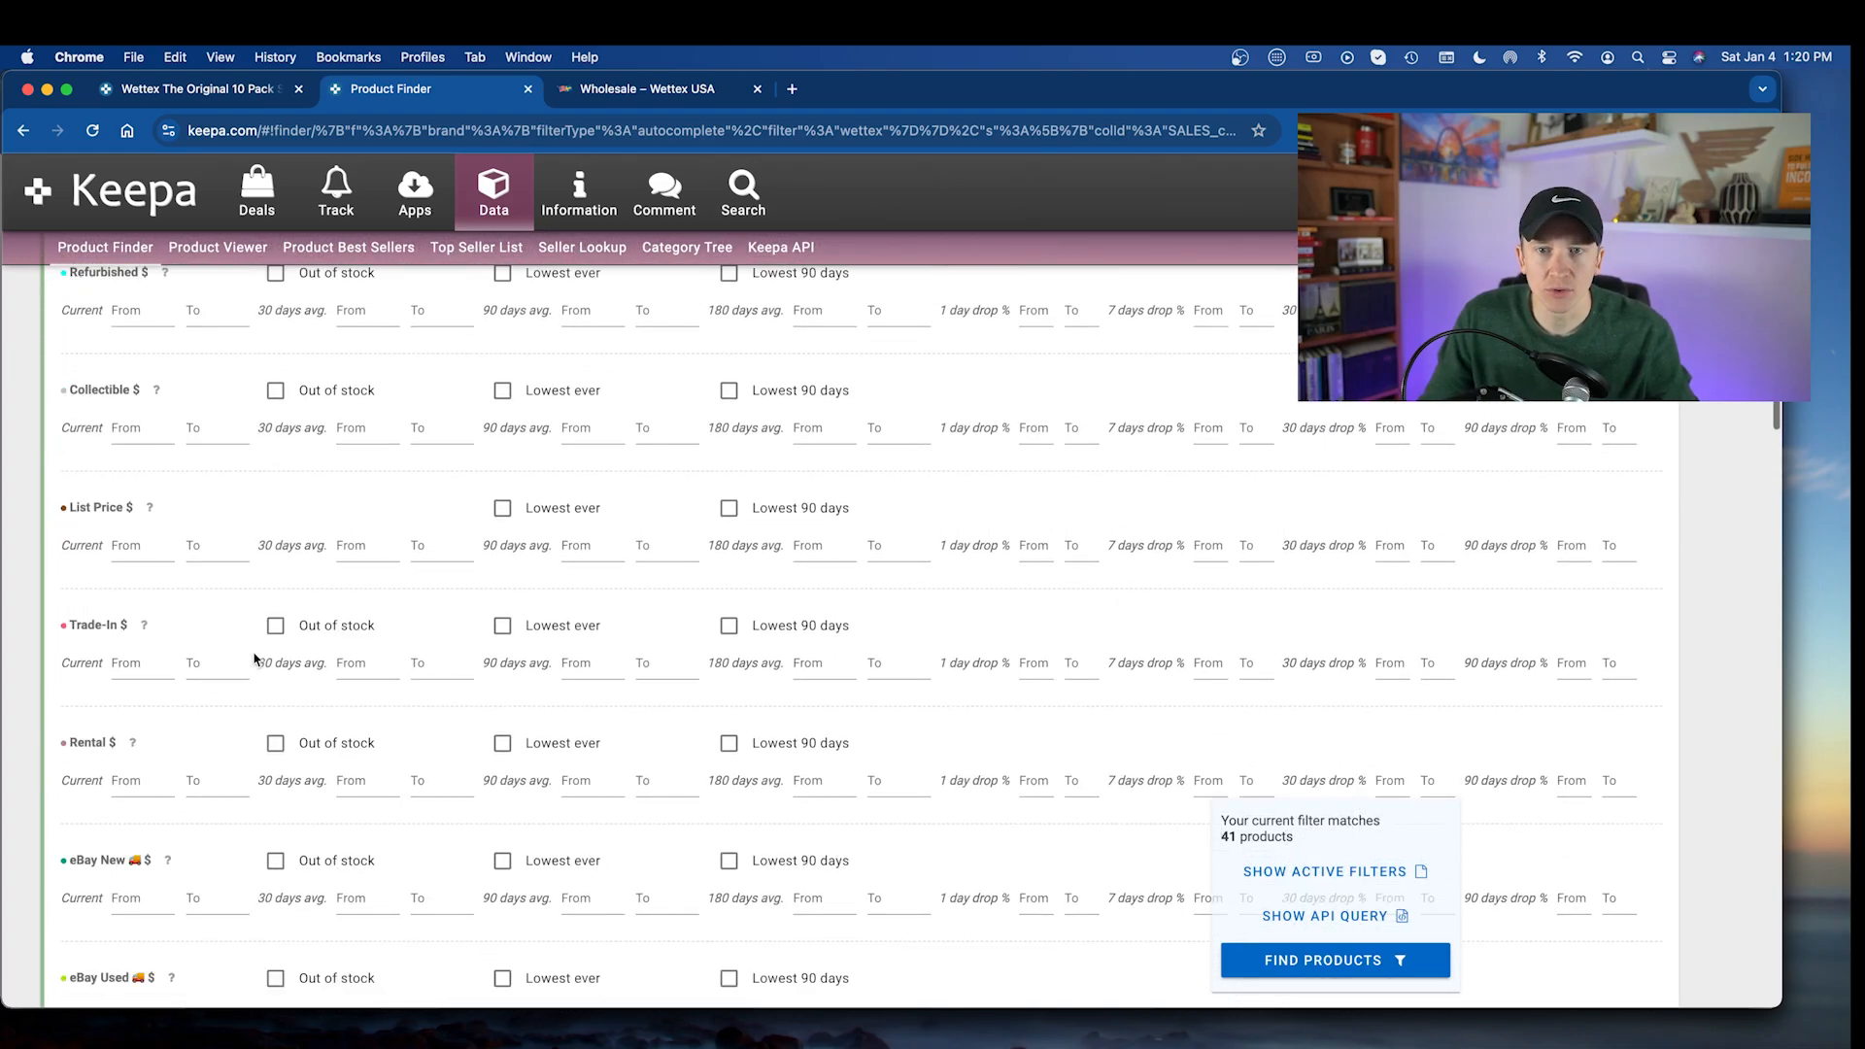
scroll(254, 657, up, 15)
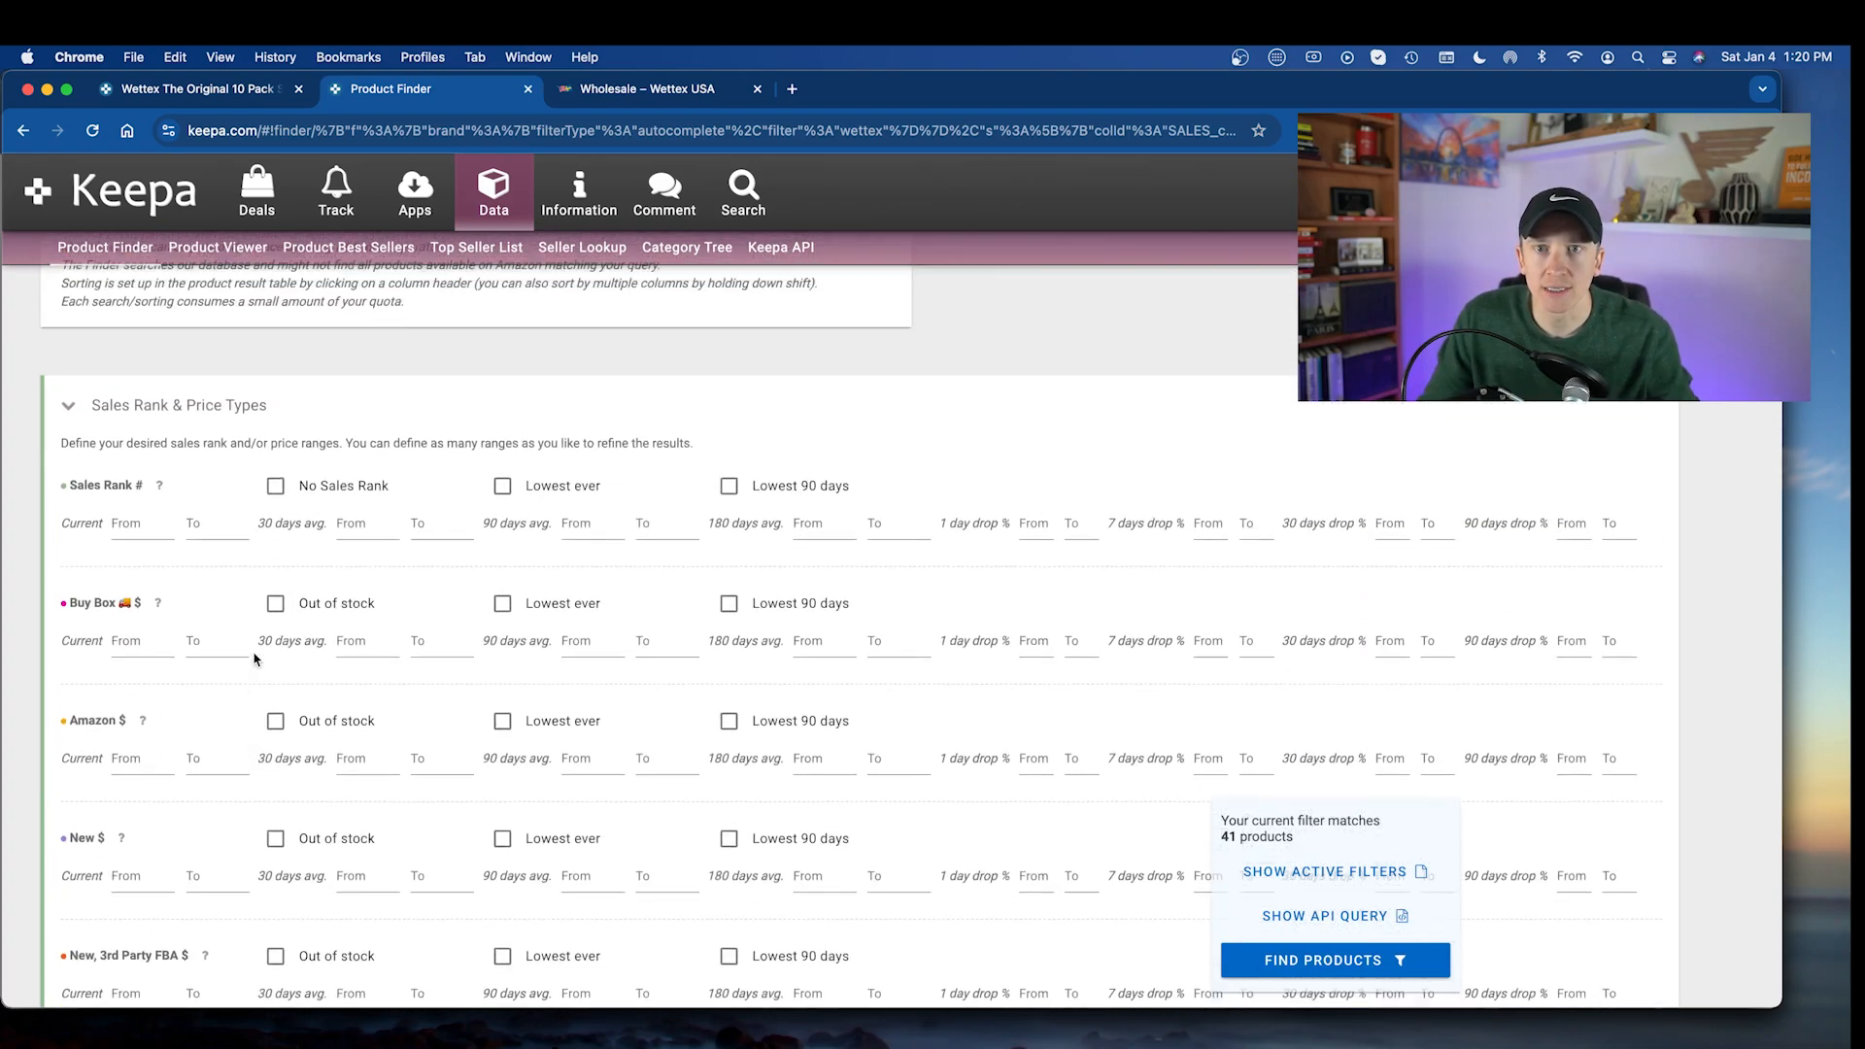
scroll(563, 632, down, 20)
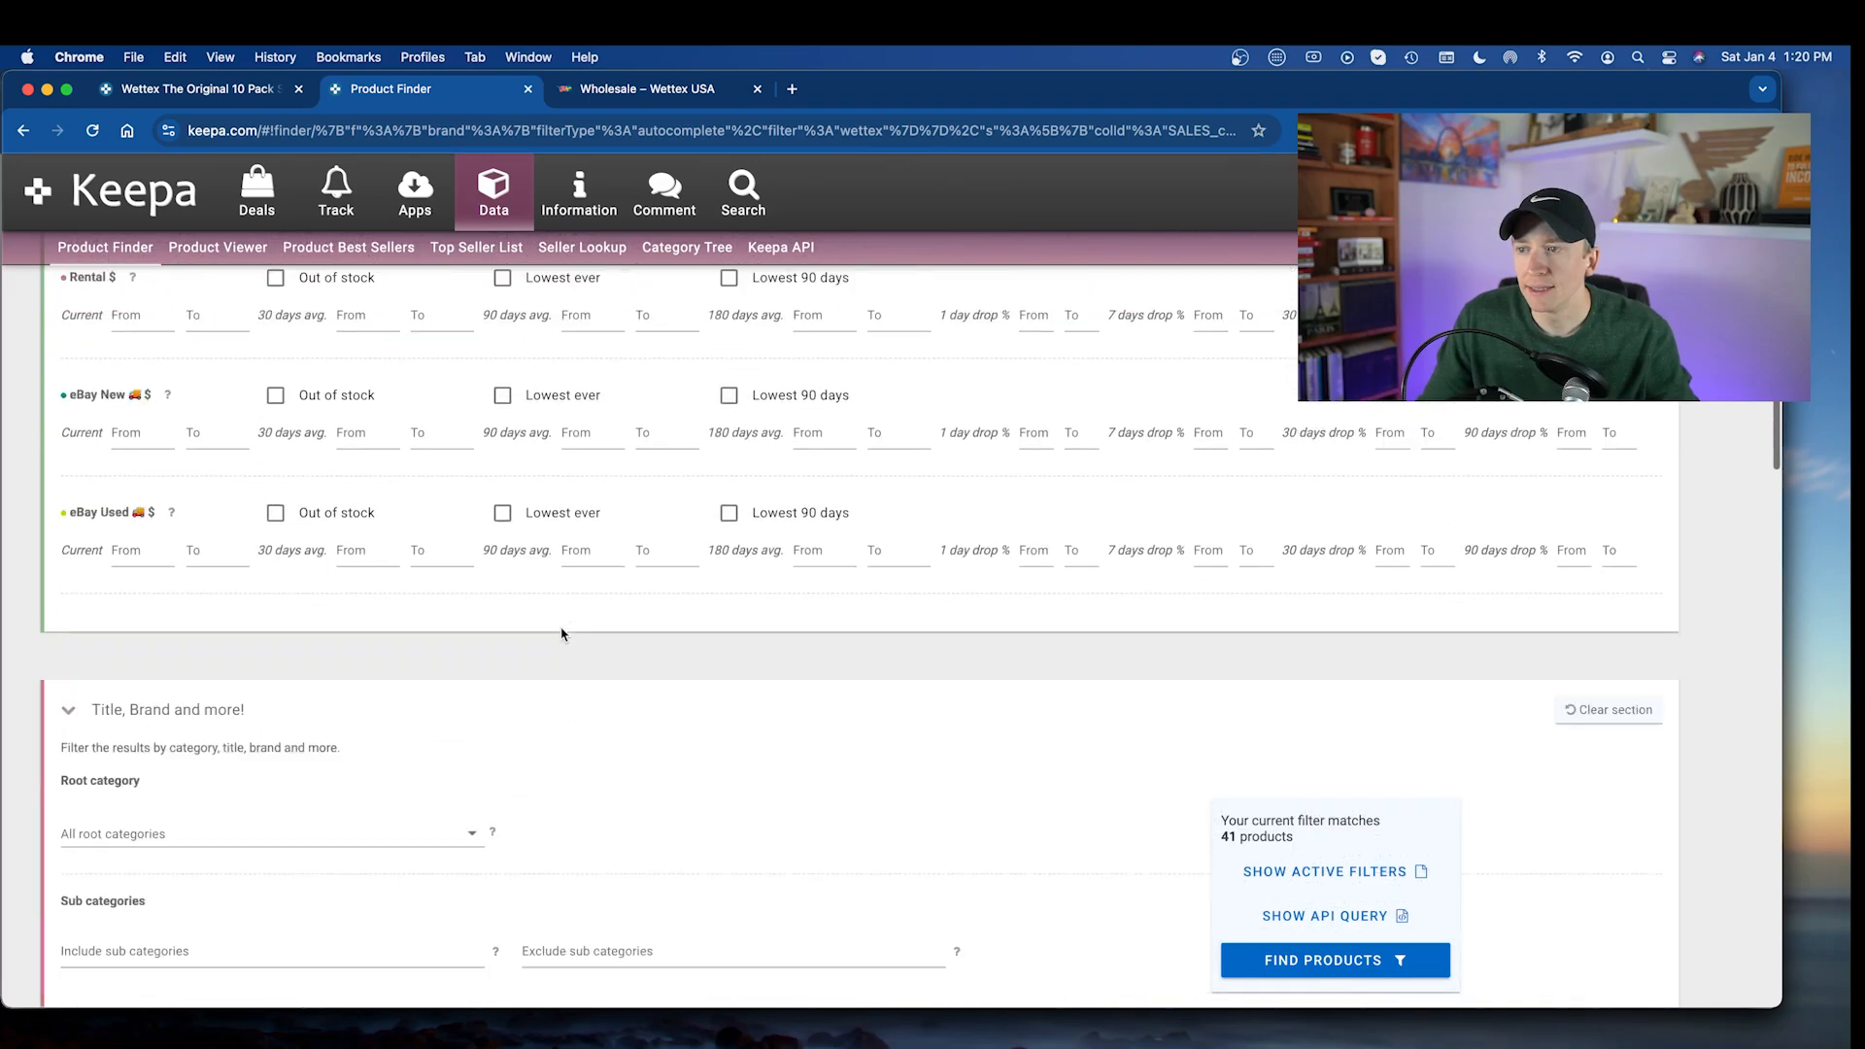
scroll(562, 633, down, 3)
scroll(564, 626, up, 4)
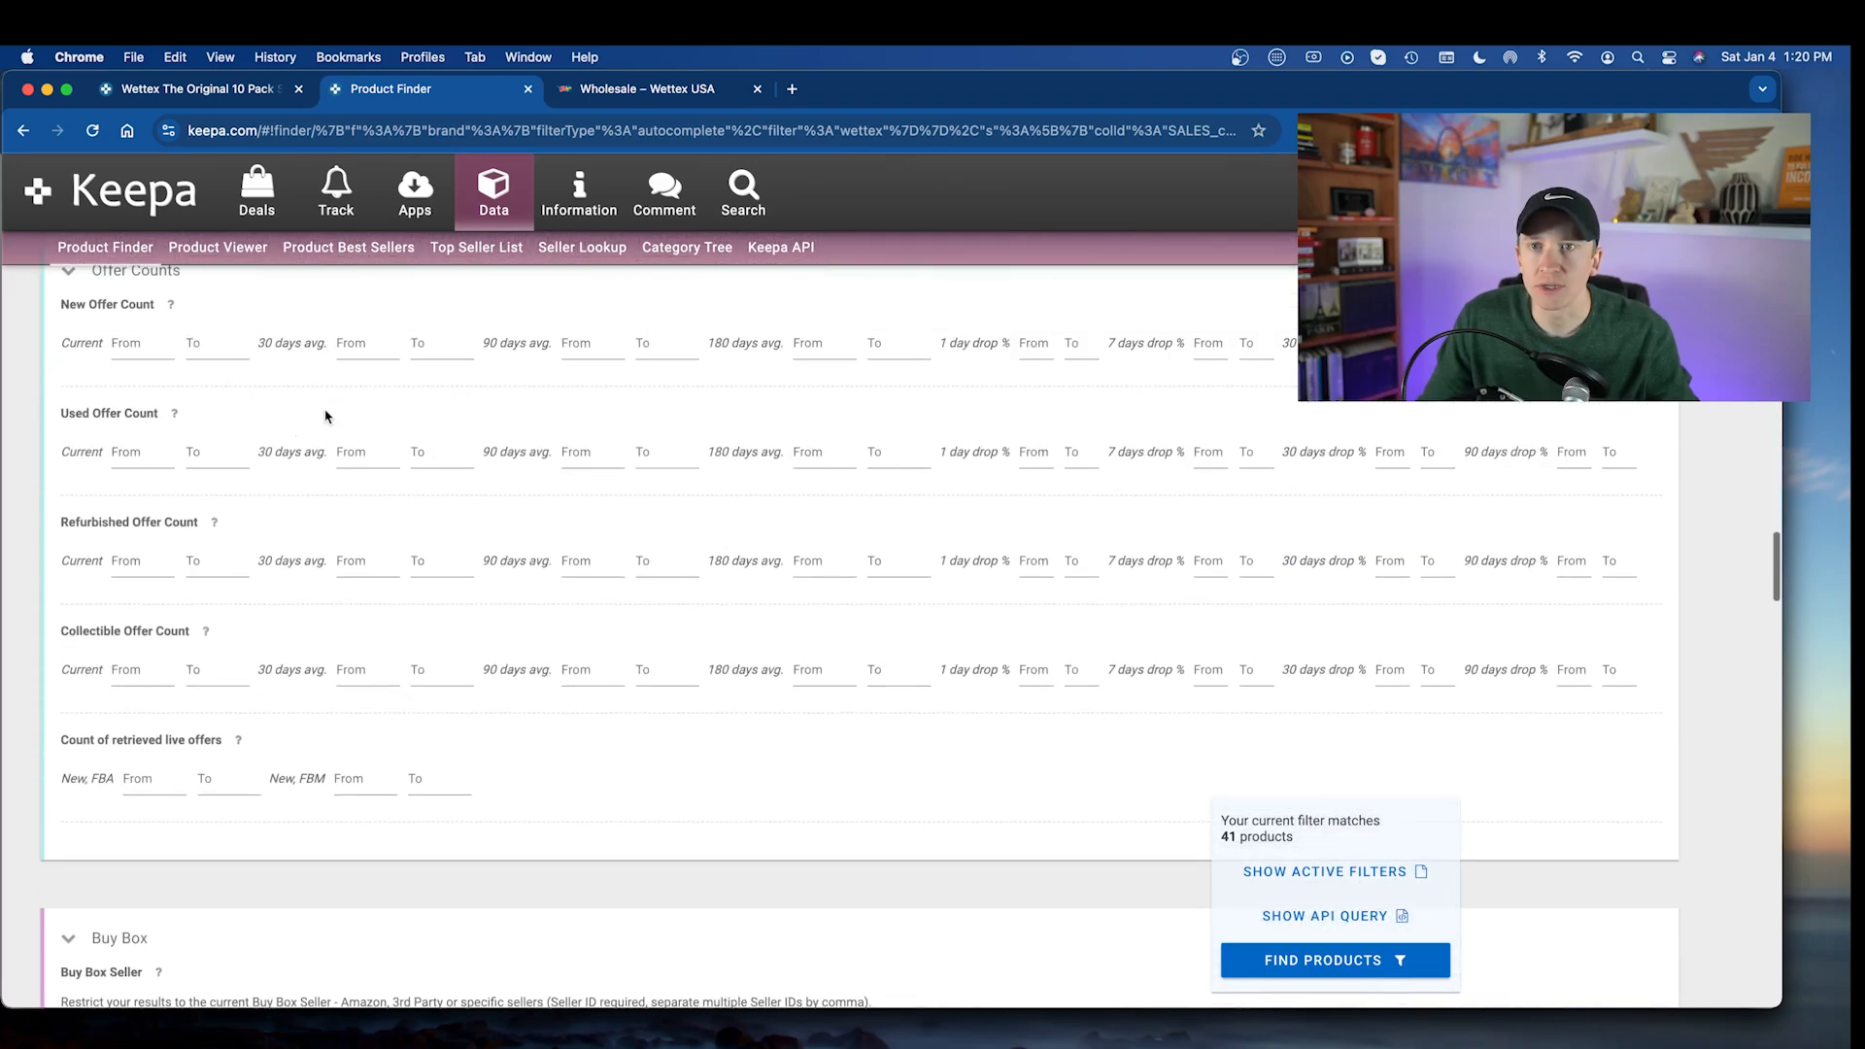
click(349, 335)
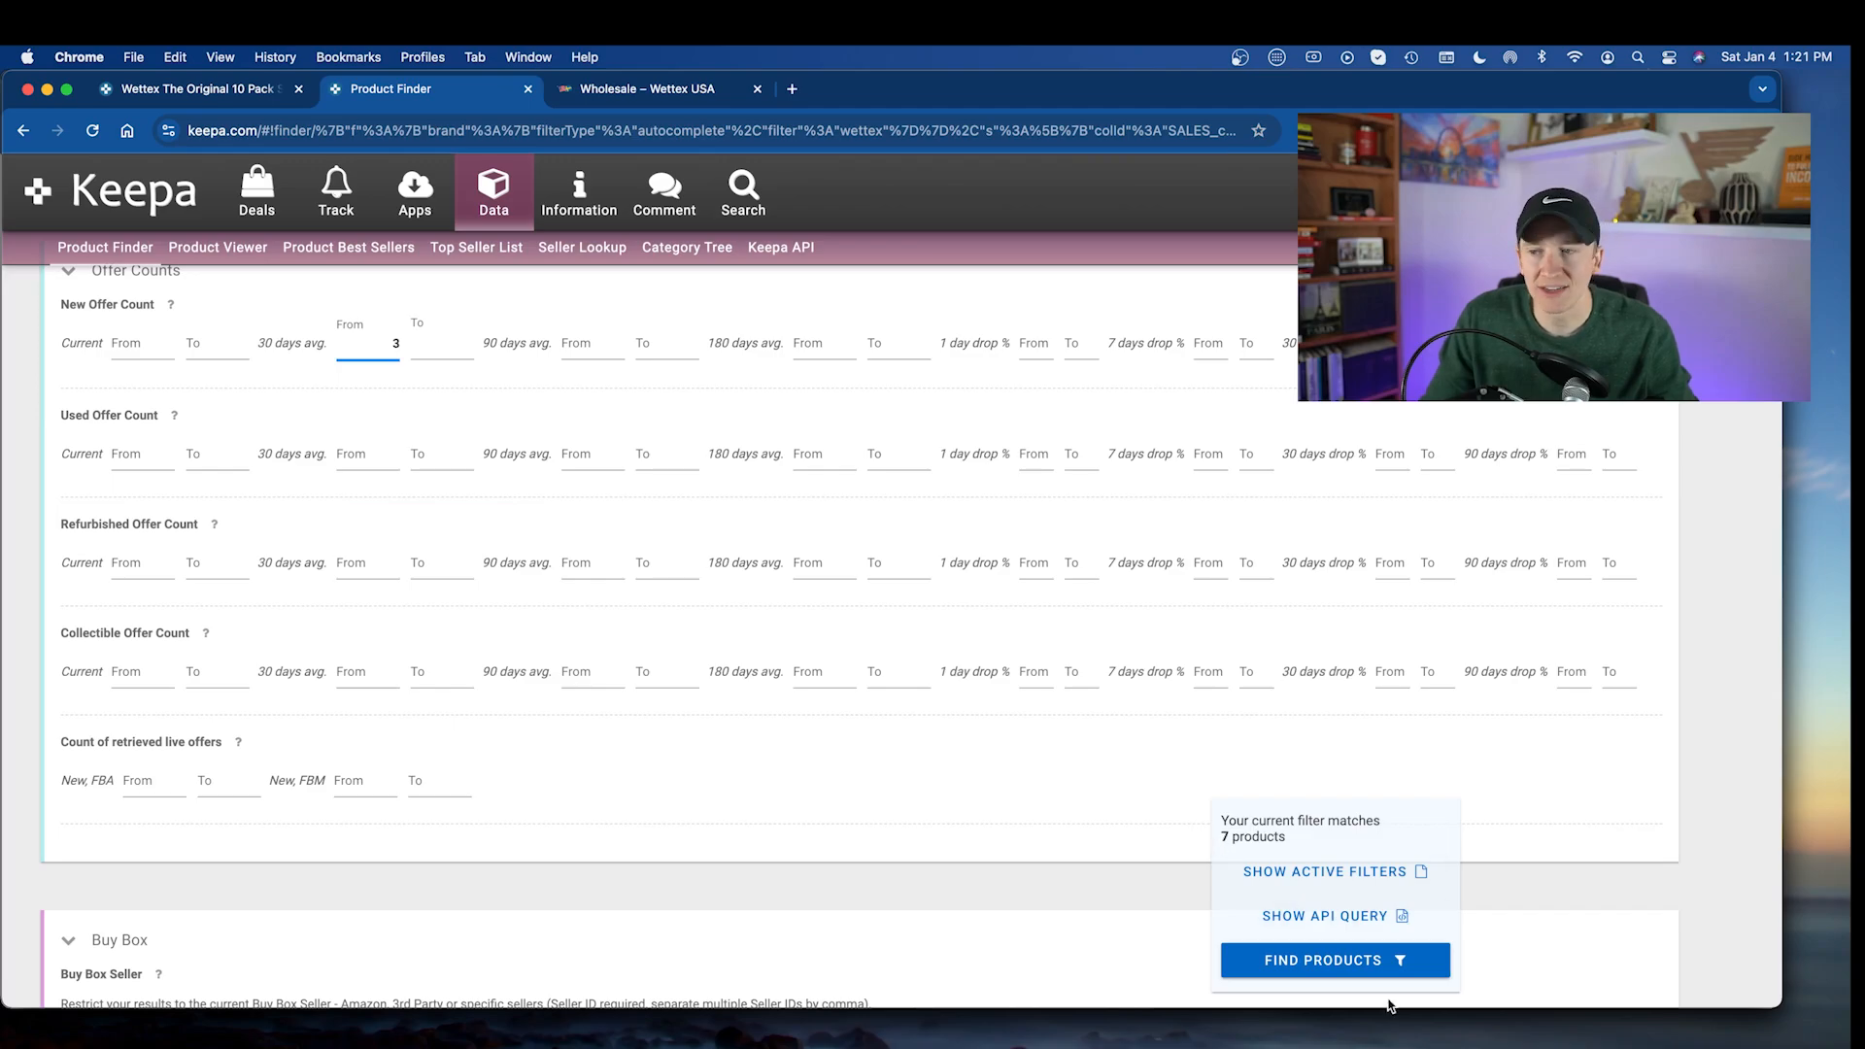
click(1357, 962)
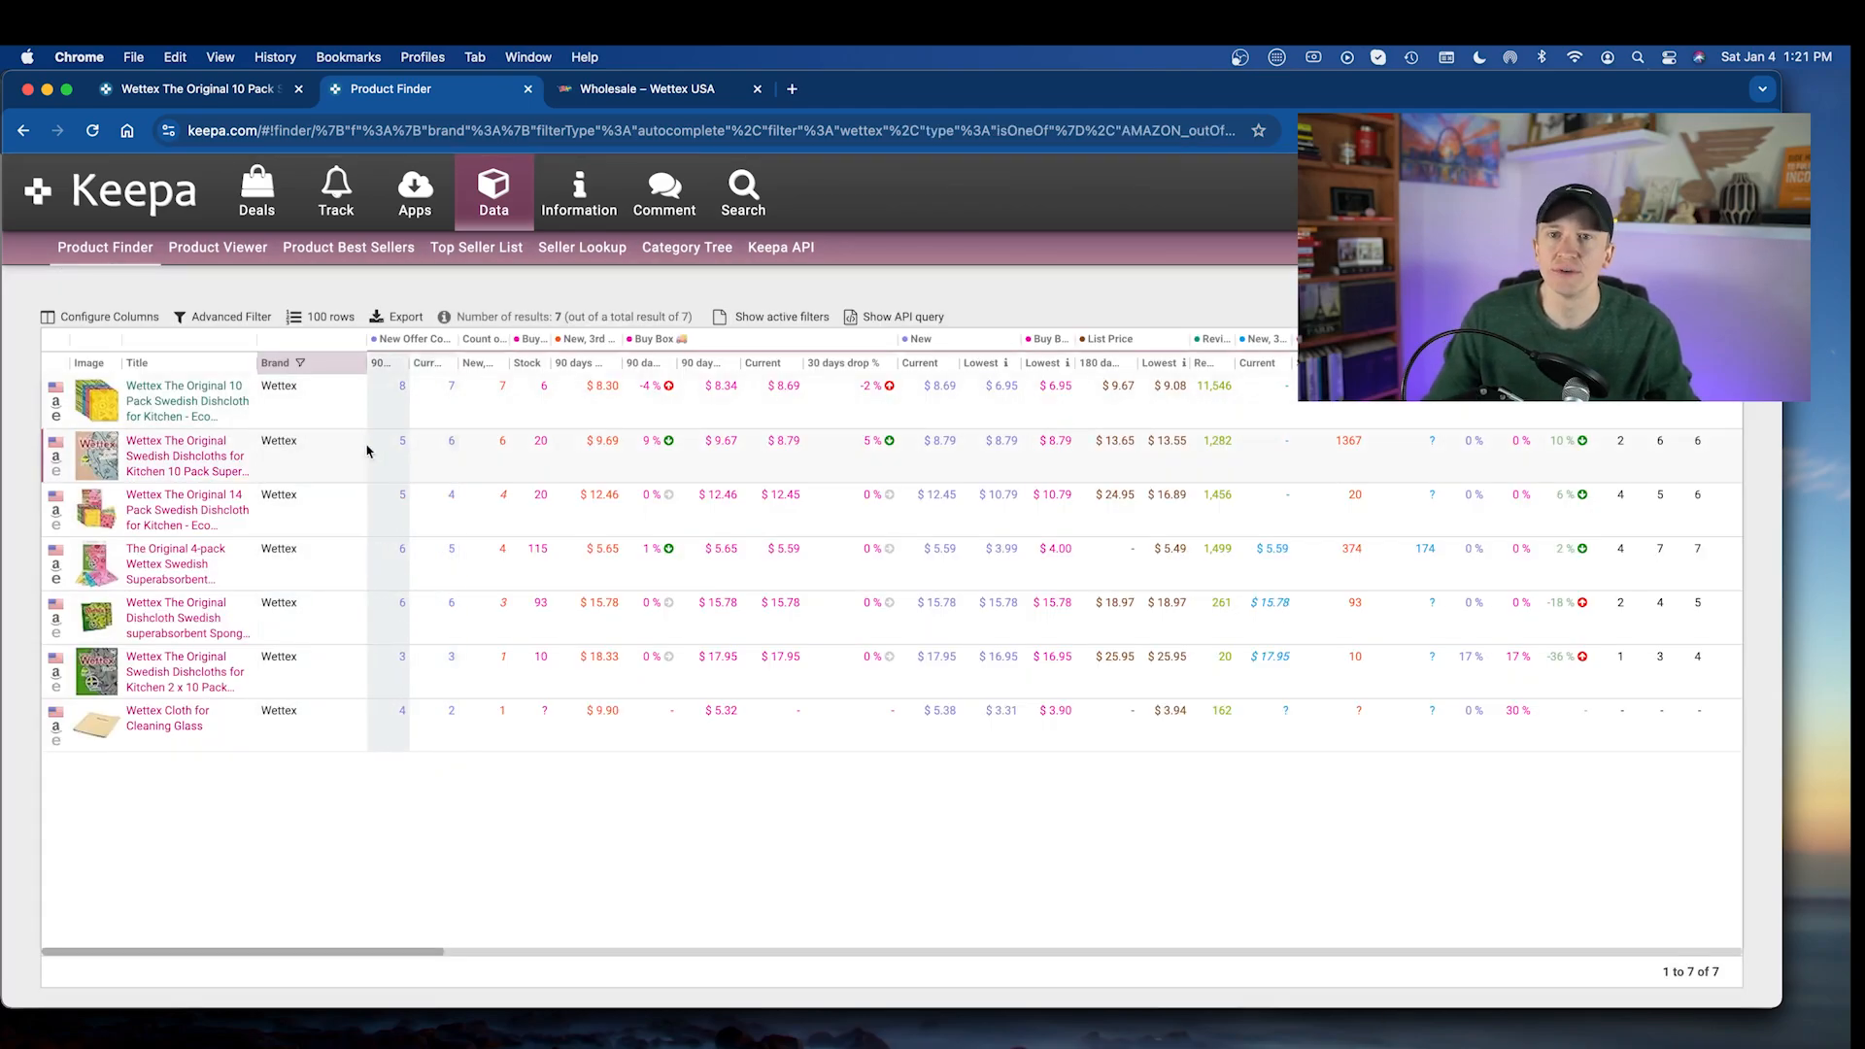
- Look over the filtered Wettex products and preview their price history charts
mouse_move(189, 464)
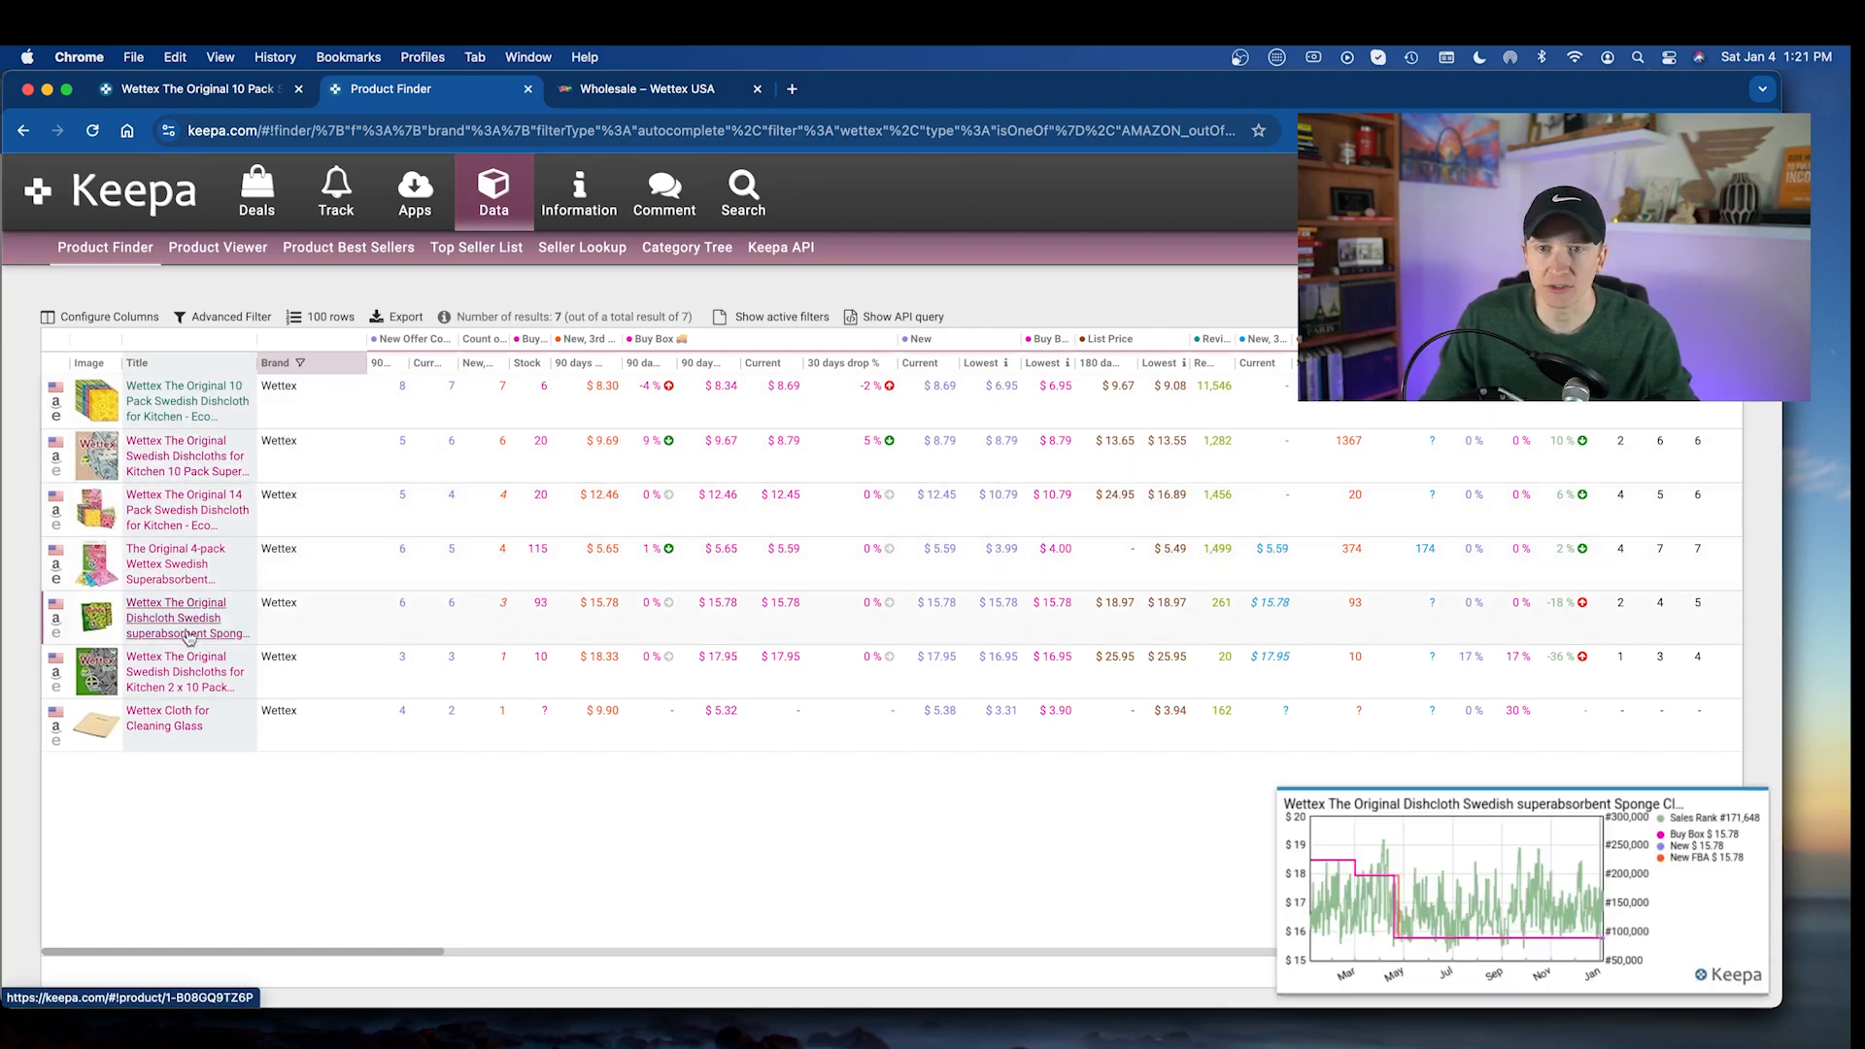
mouse_move(194, 673)
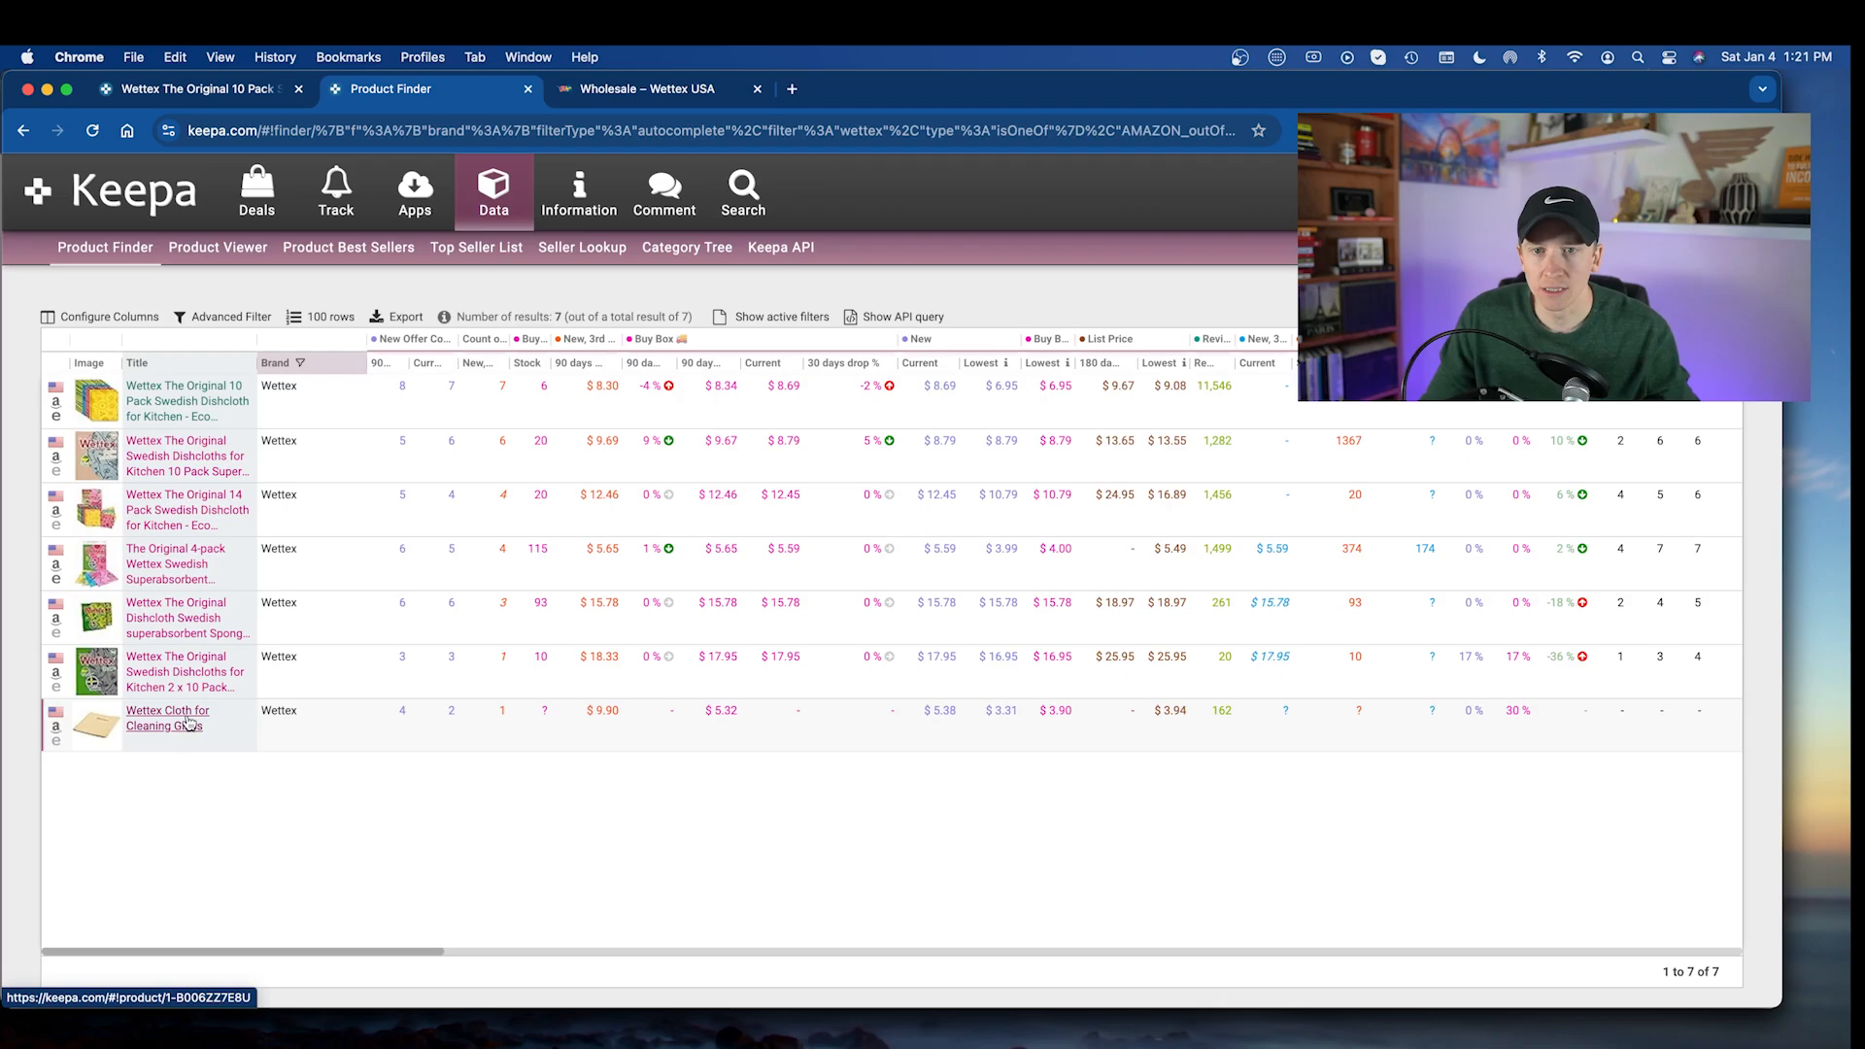
mouse_move(187, 721)
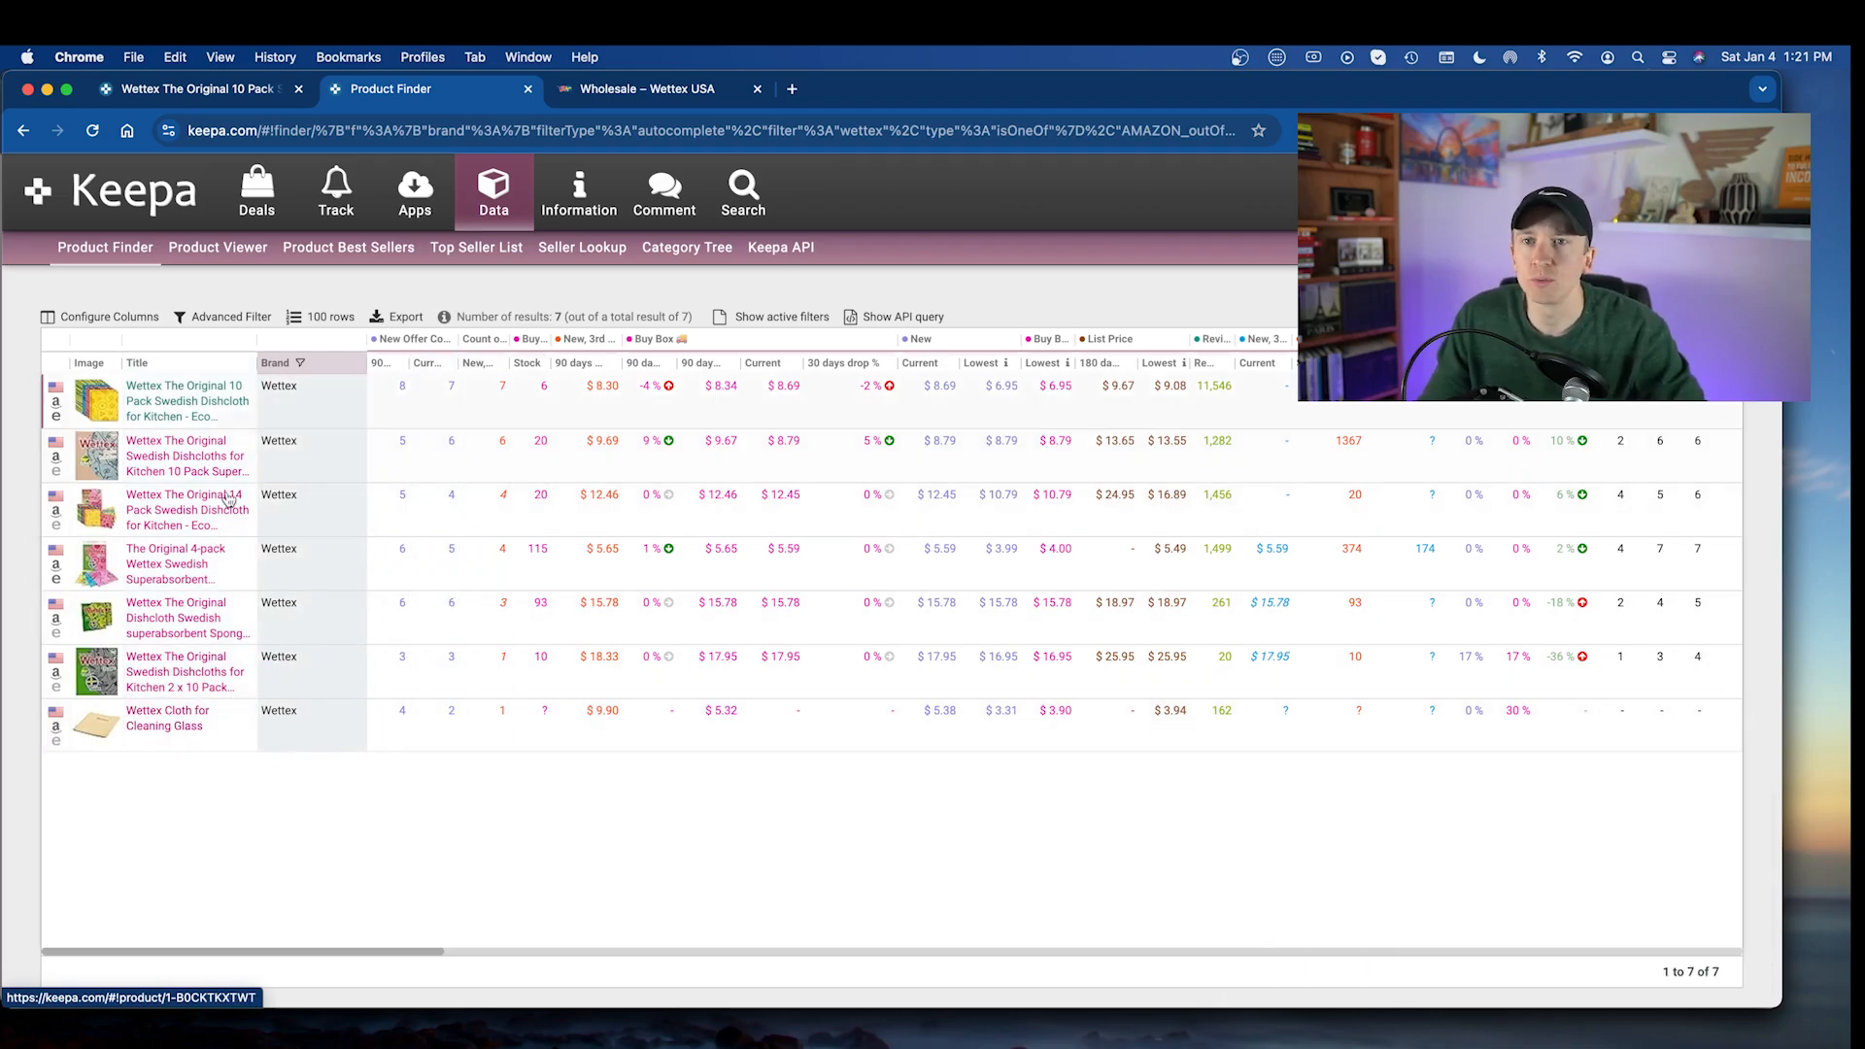
- Return to the 10-pack Swedish dishcloth's product data and show its Offers list with seller stock and sales
click(157, 91)
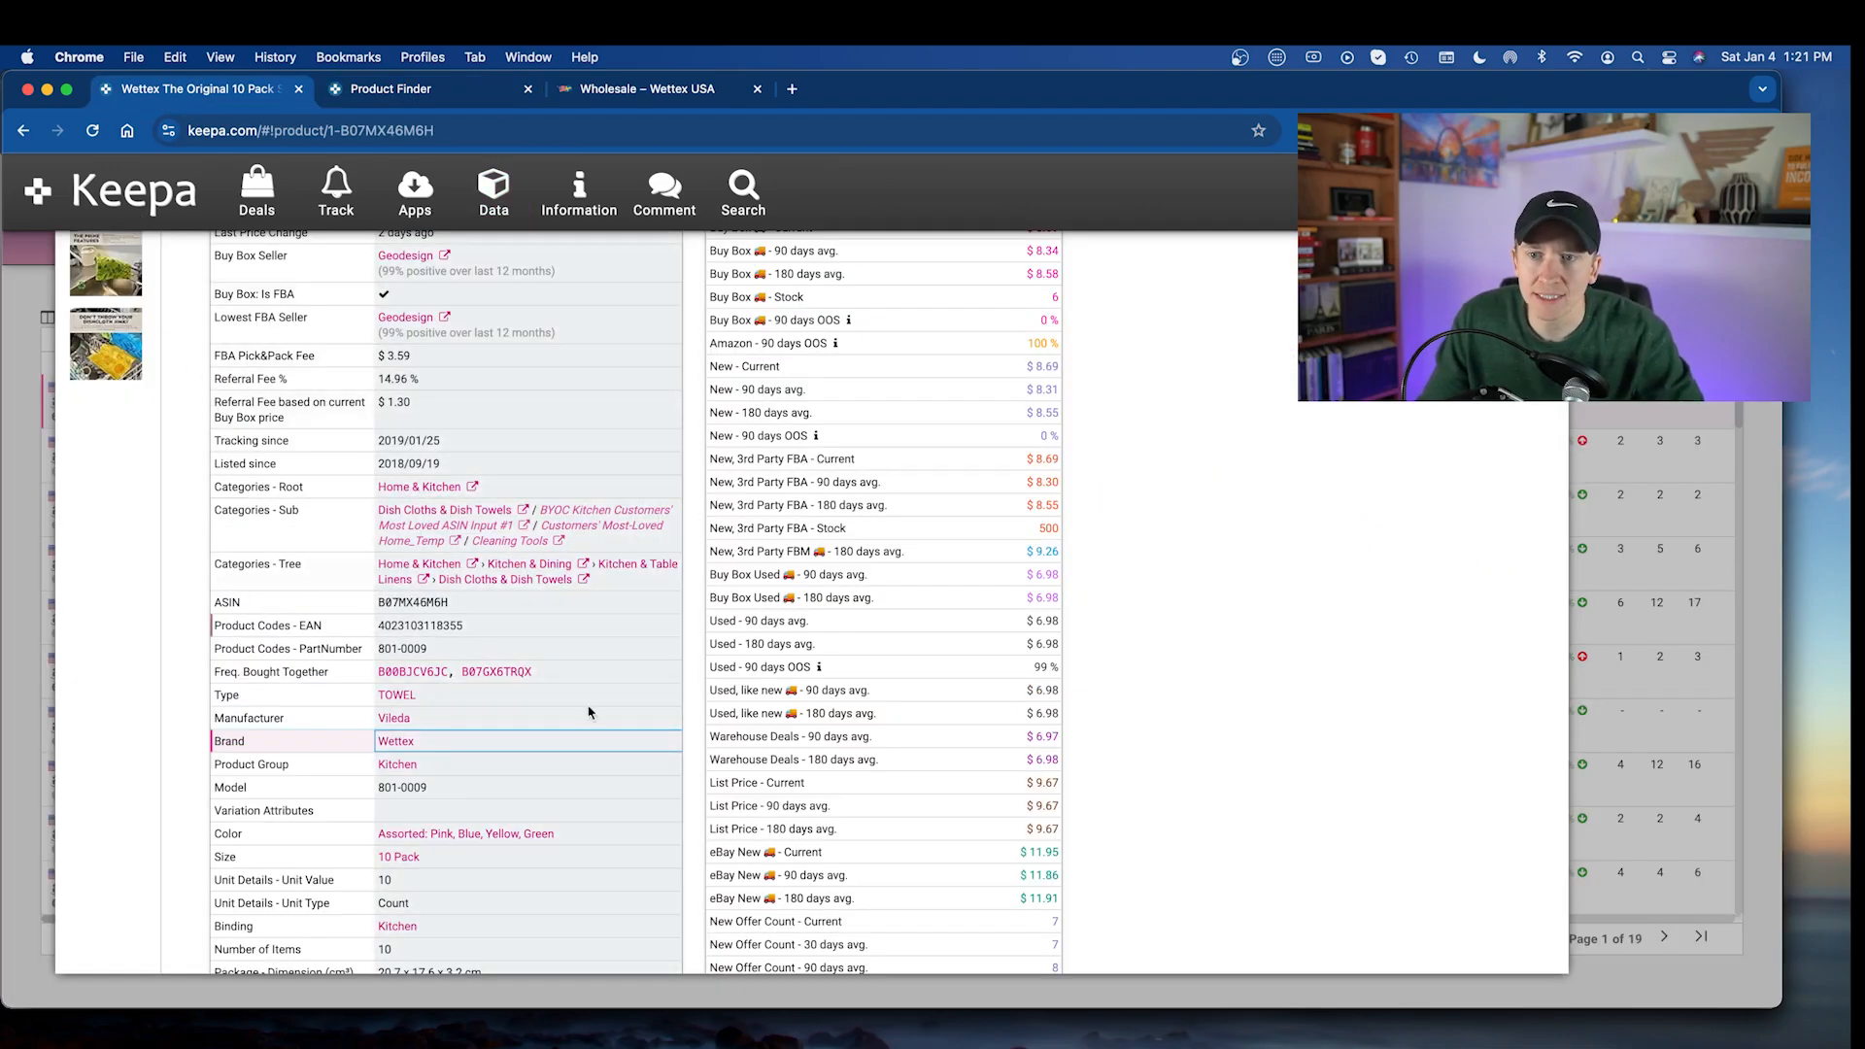
scroll(640, 757, up, 5)
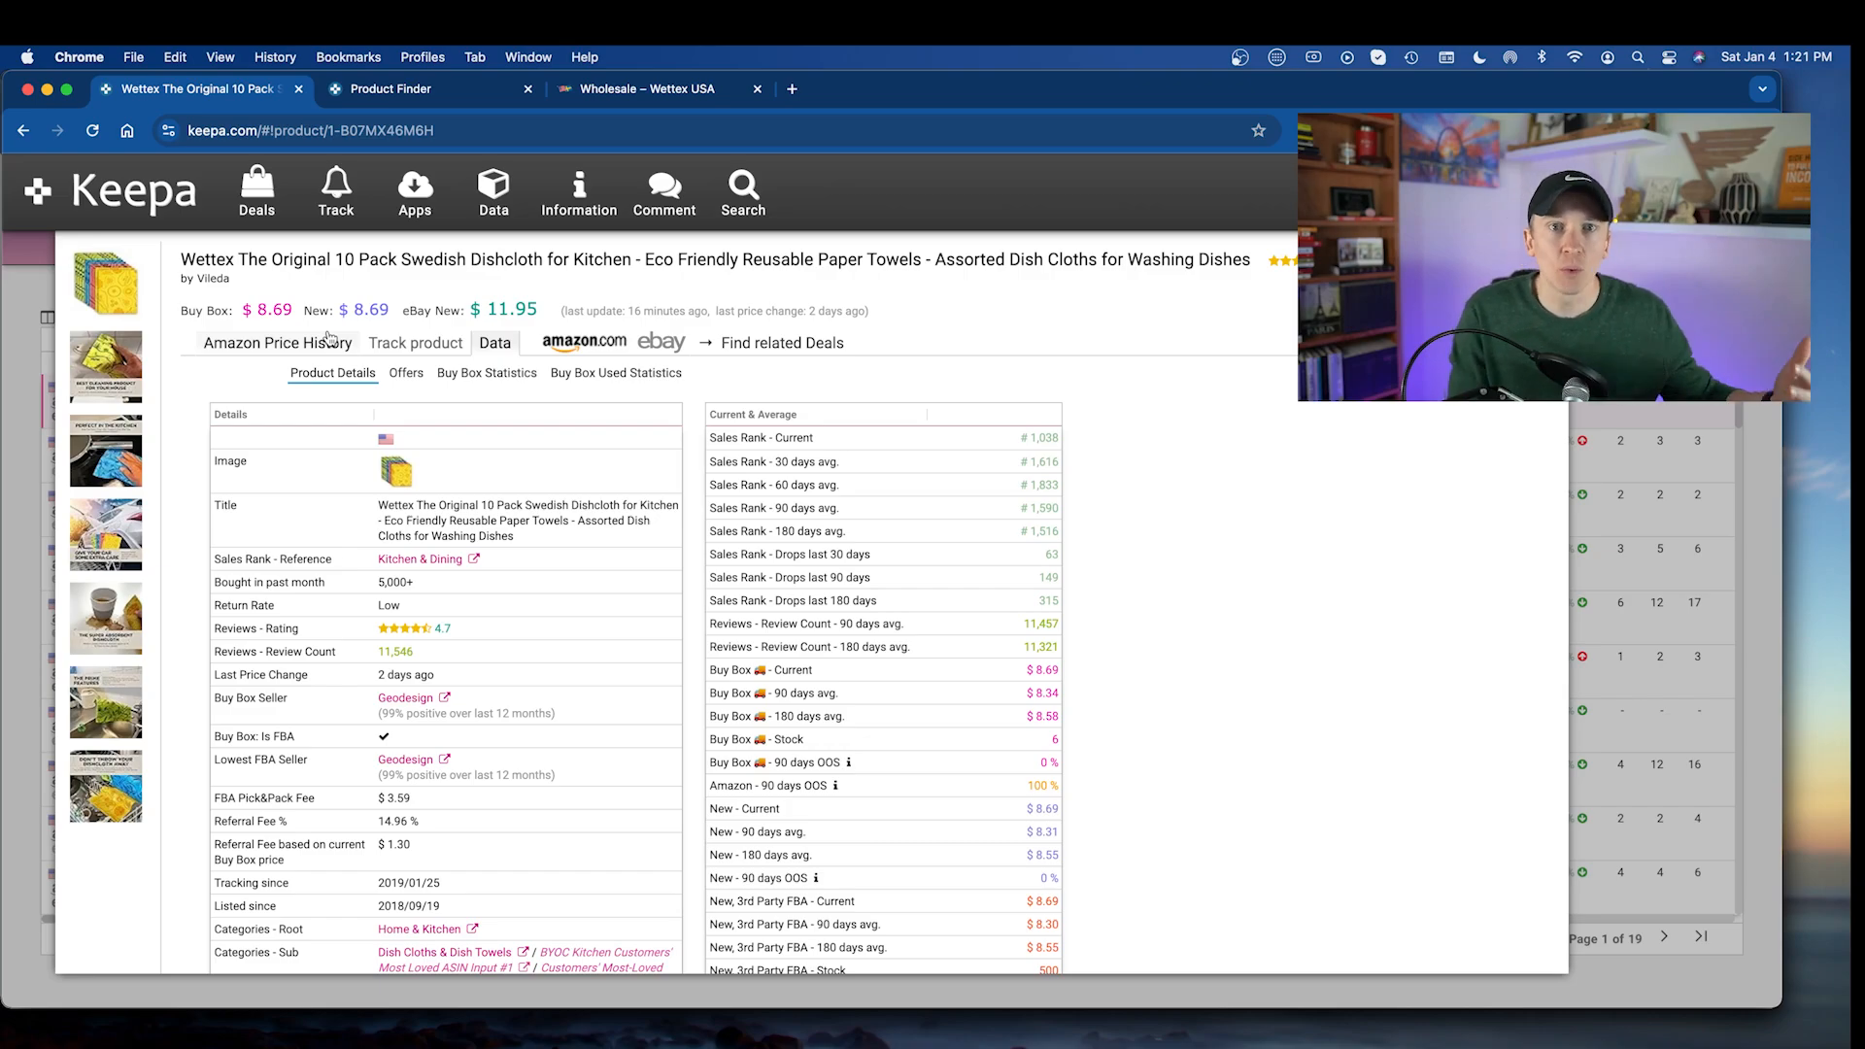
click(408, 375)
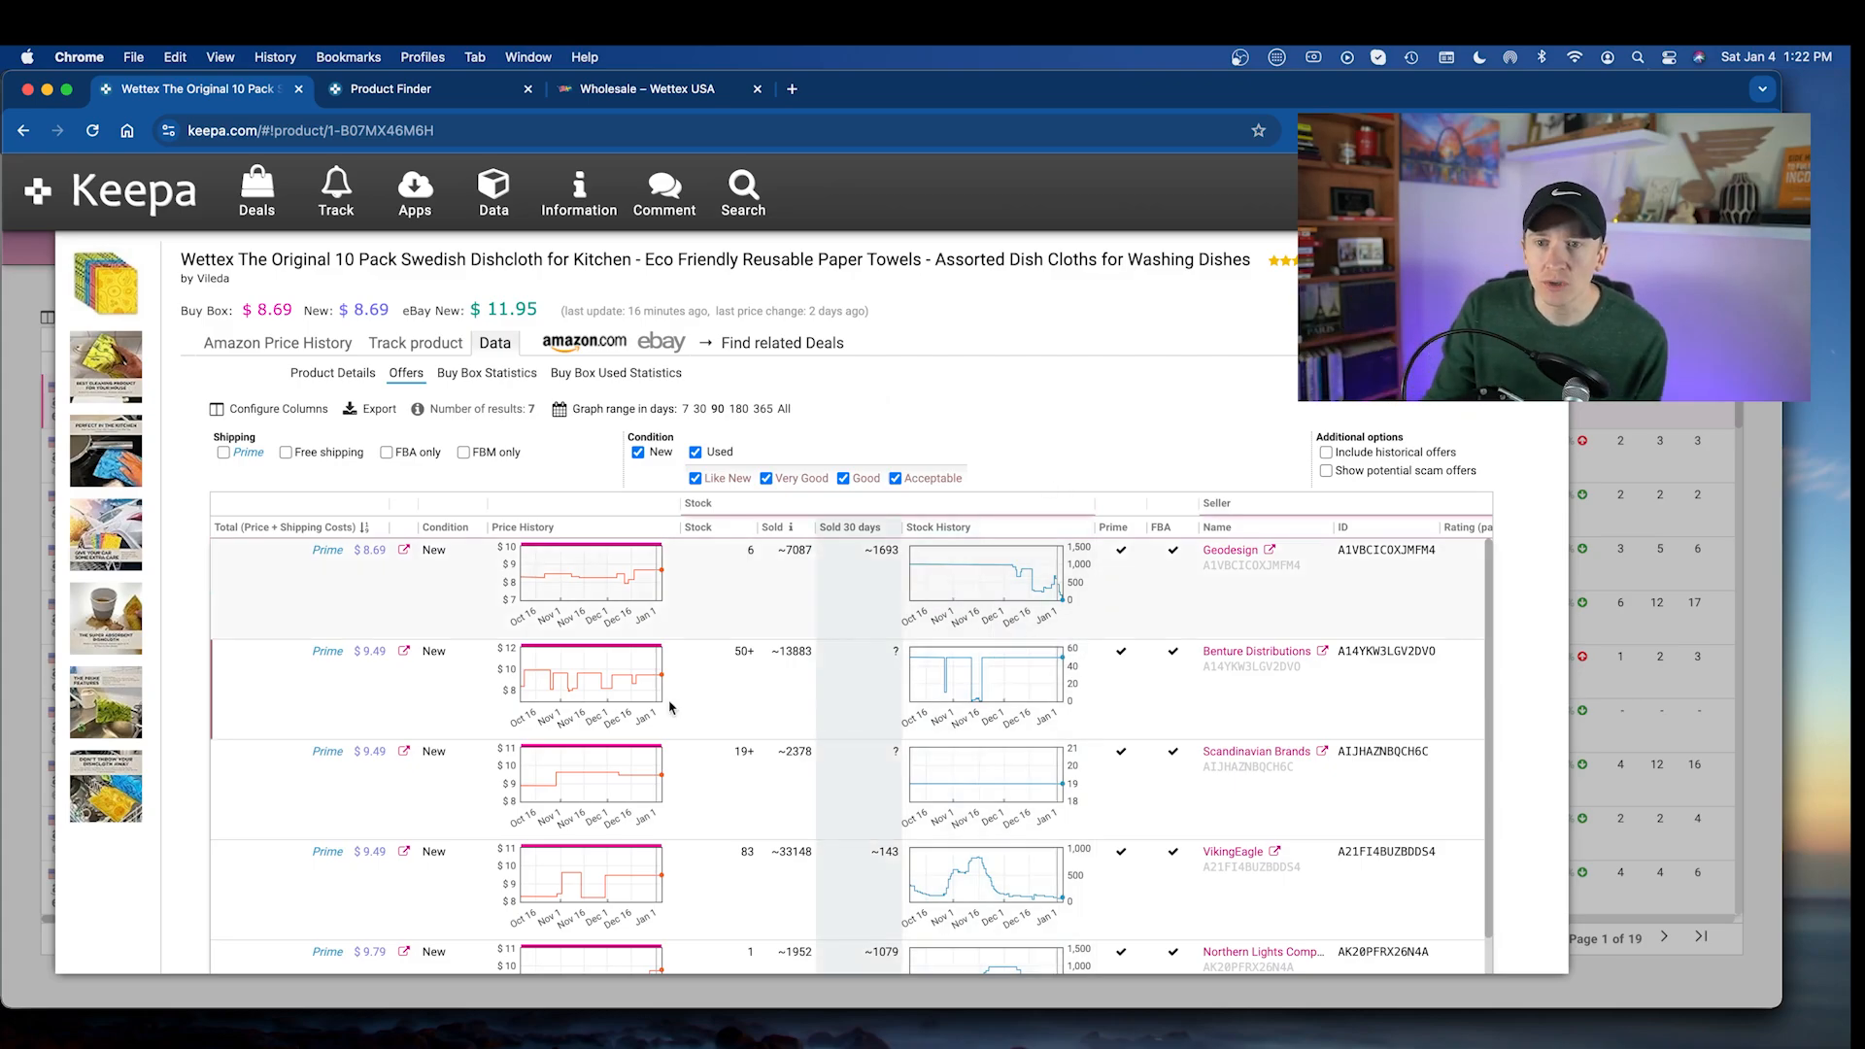
- Limit the dishcloth's offers to Prime shipping and look over the sellers' prices, stock and sales
scroll(506, 458, down, 1)
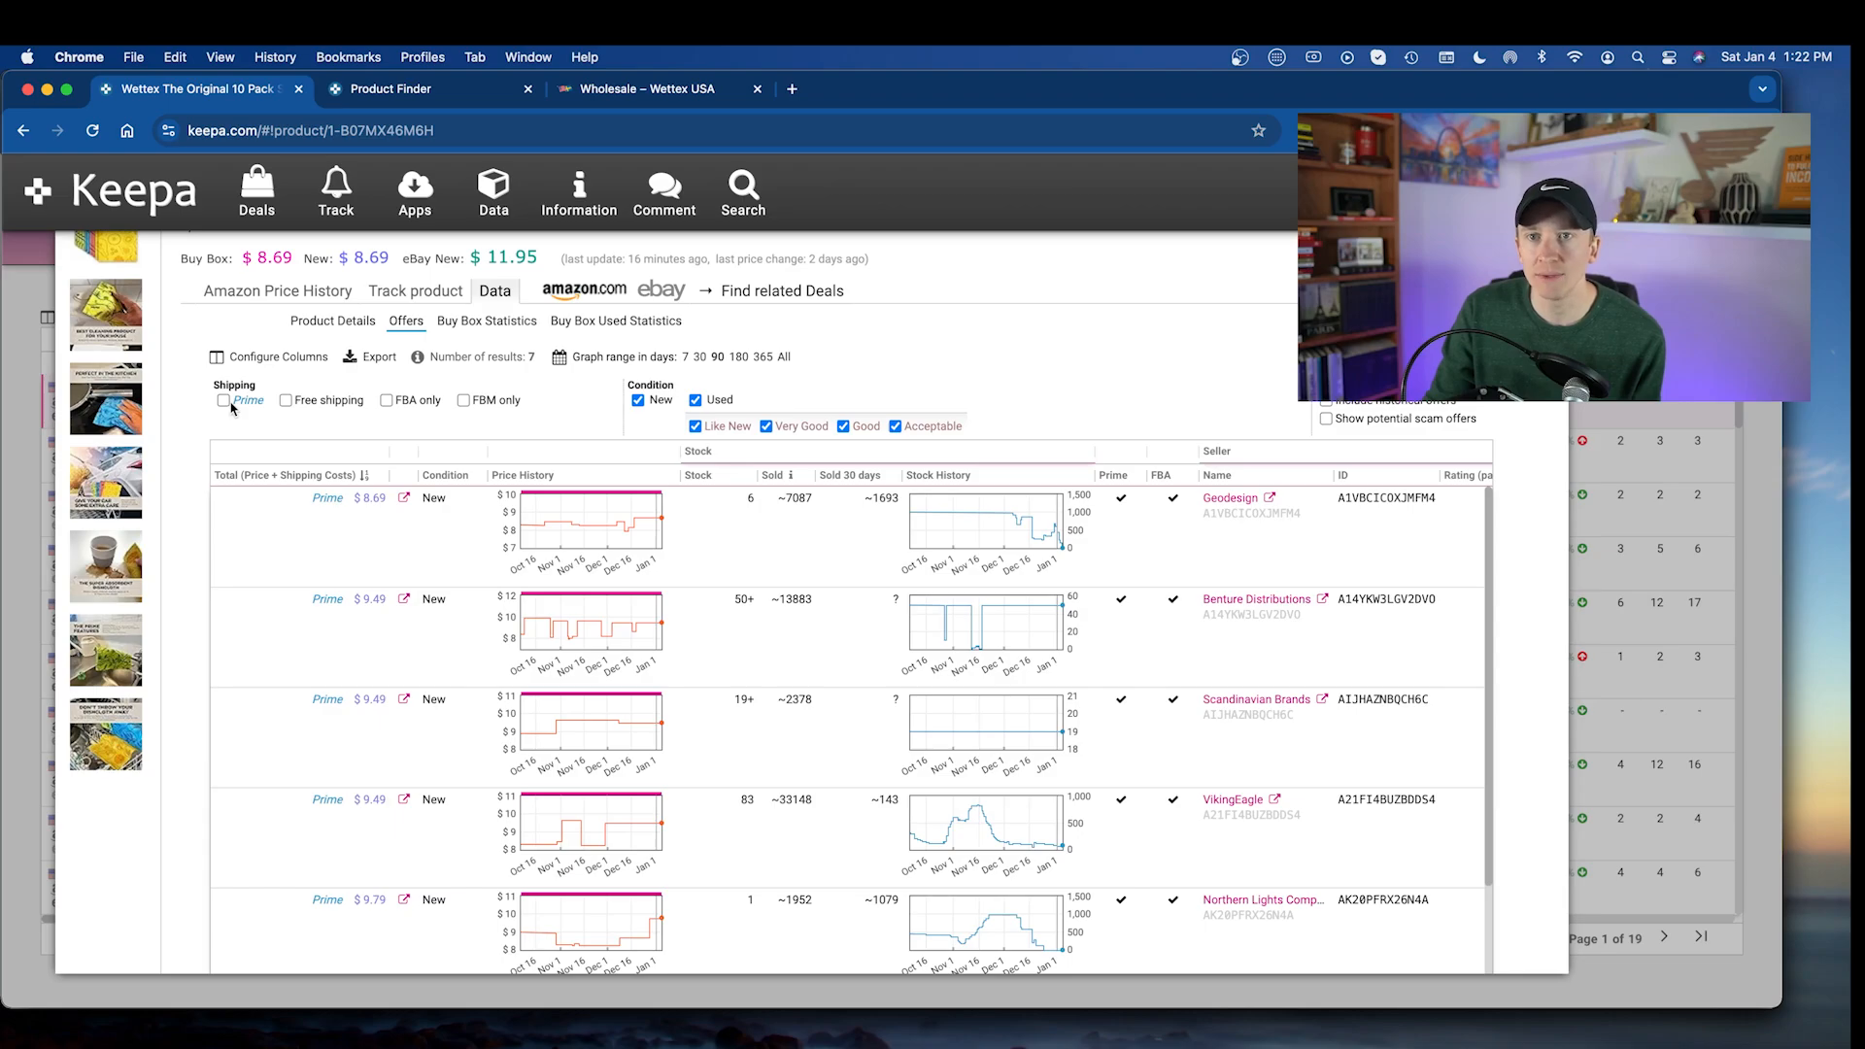
scroll(782, 457, down, 2)
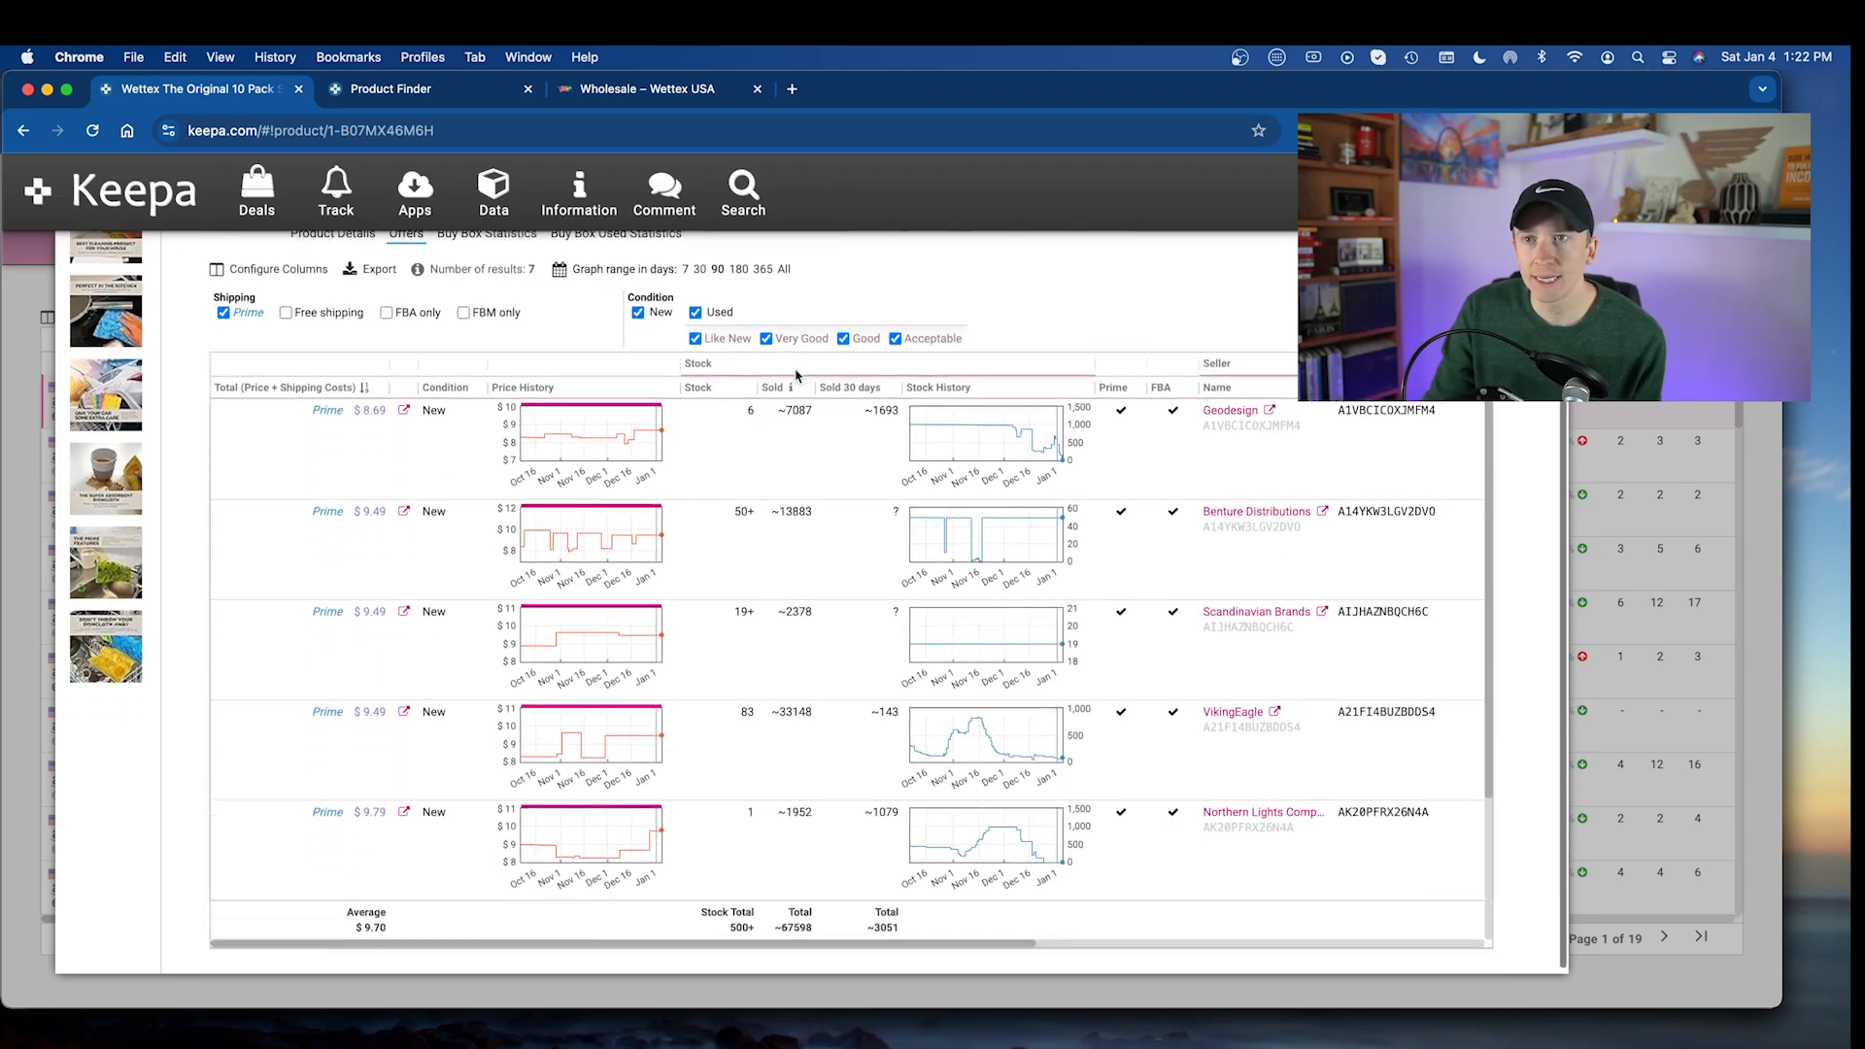
scroll(766, 546, down, 3)
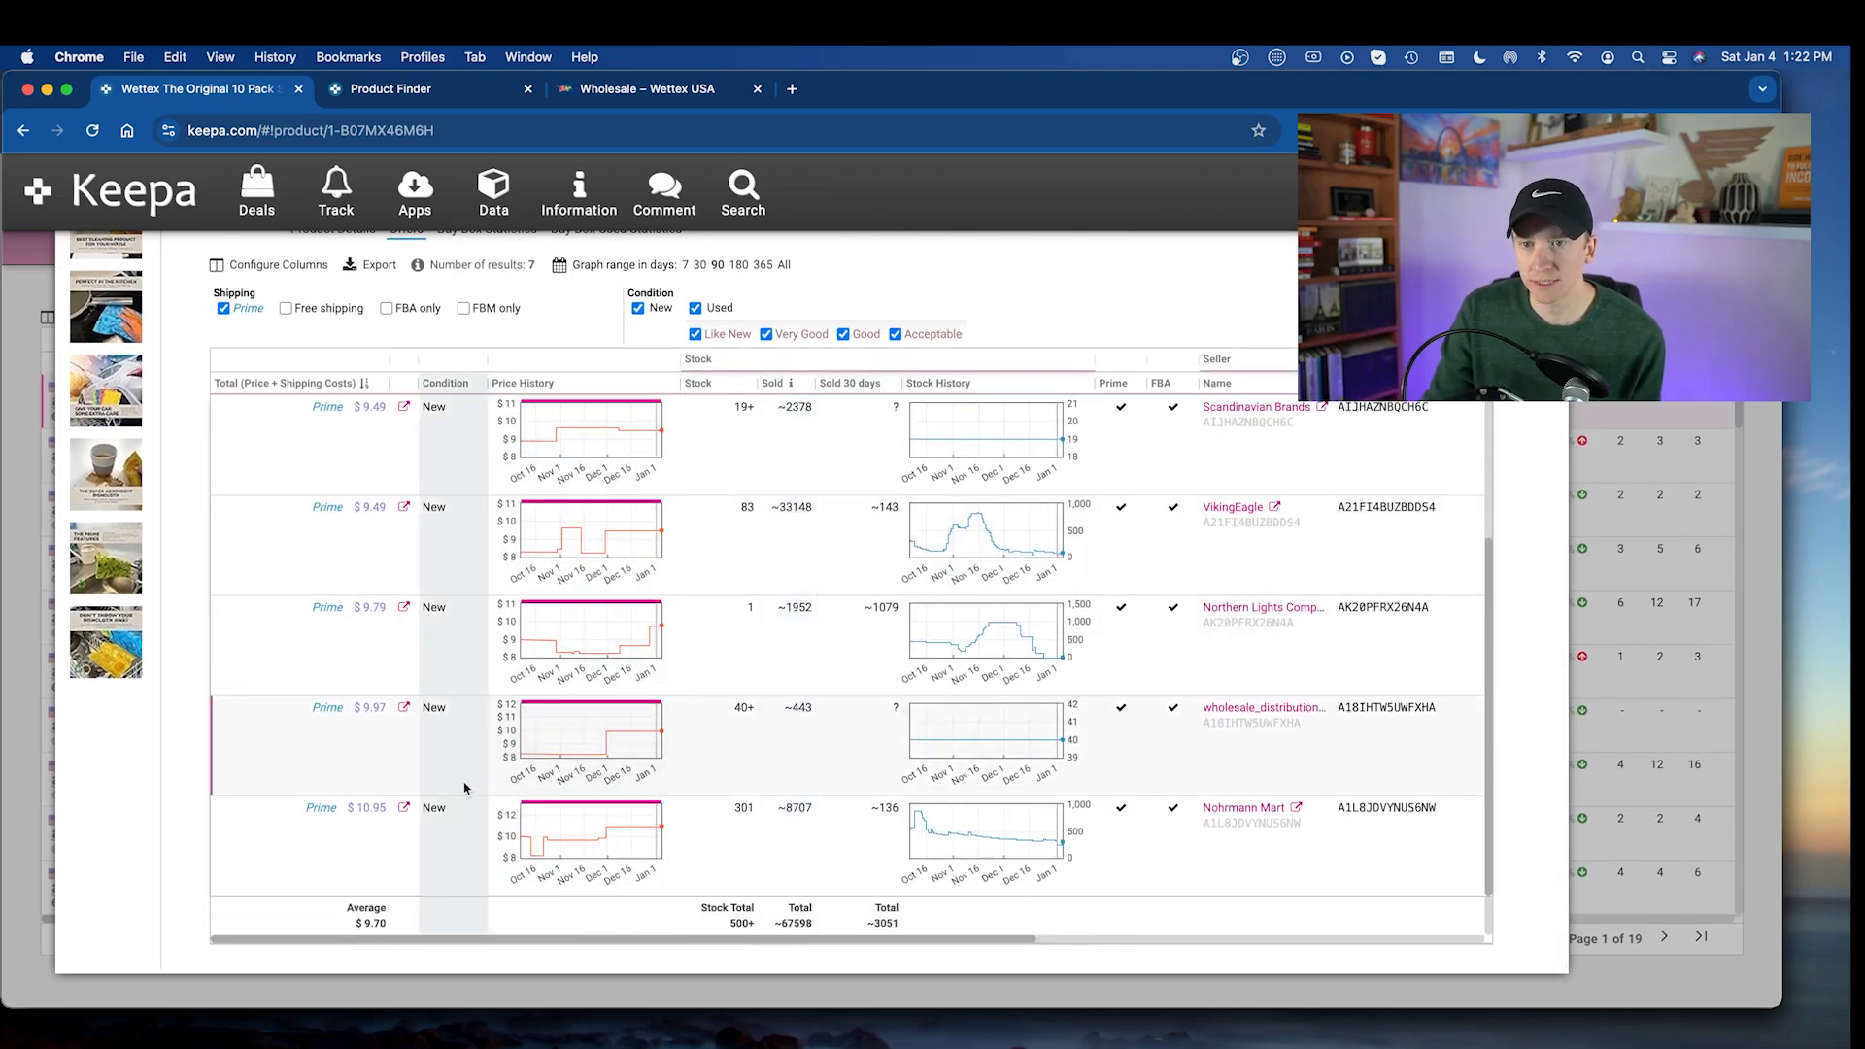
scroll(399, 648, up, 2)
scroll(383, 602, up, 2)
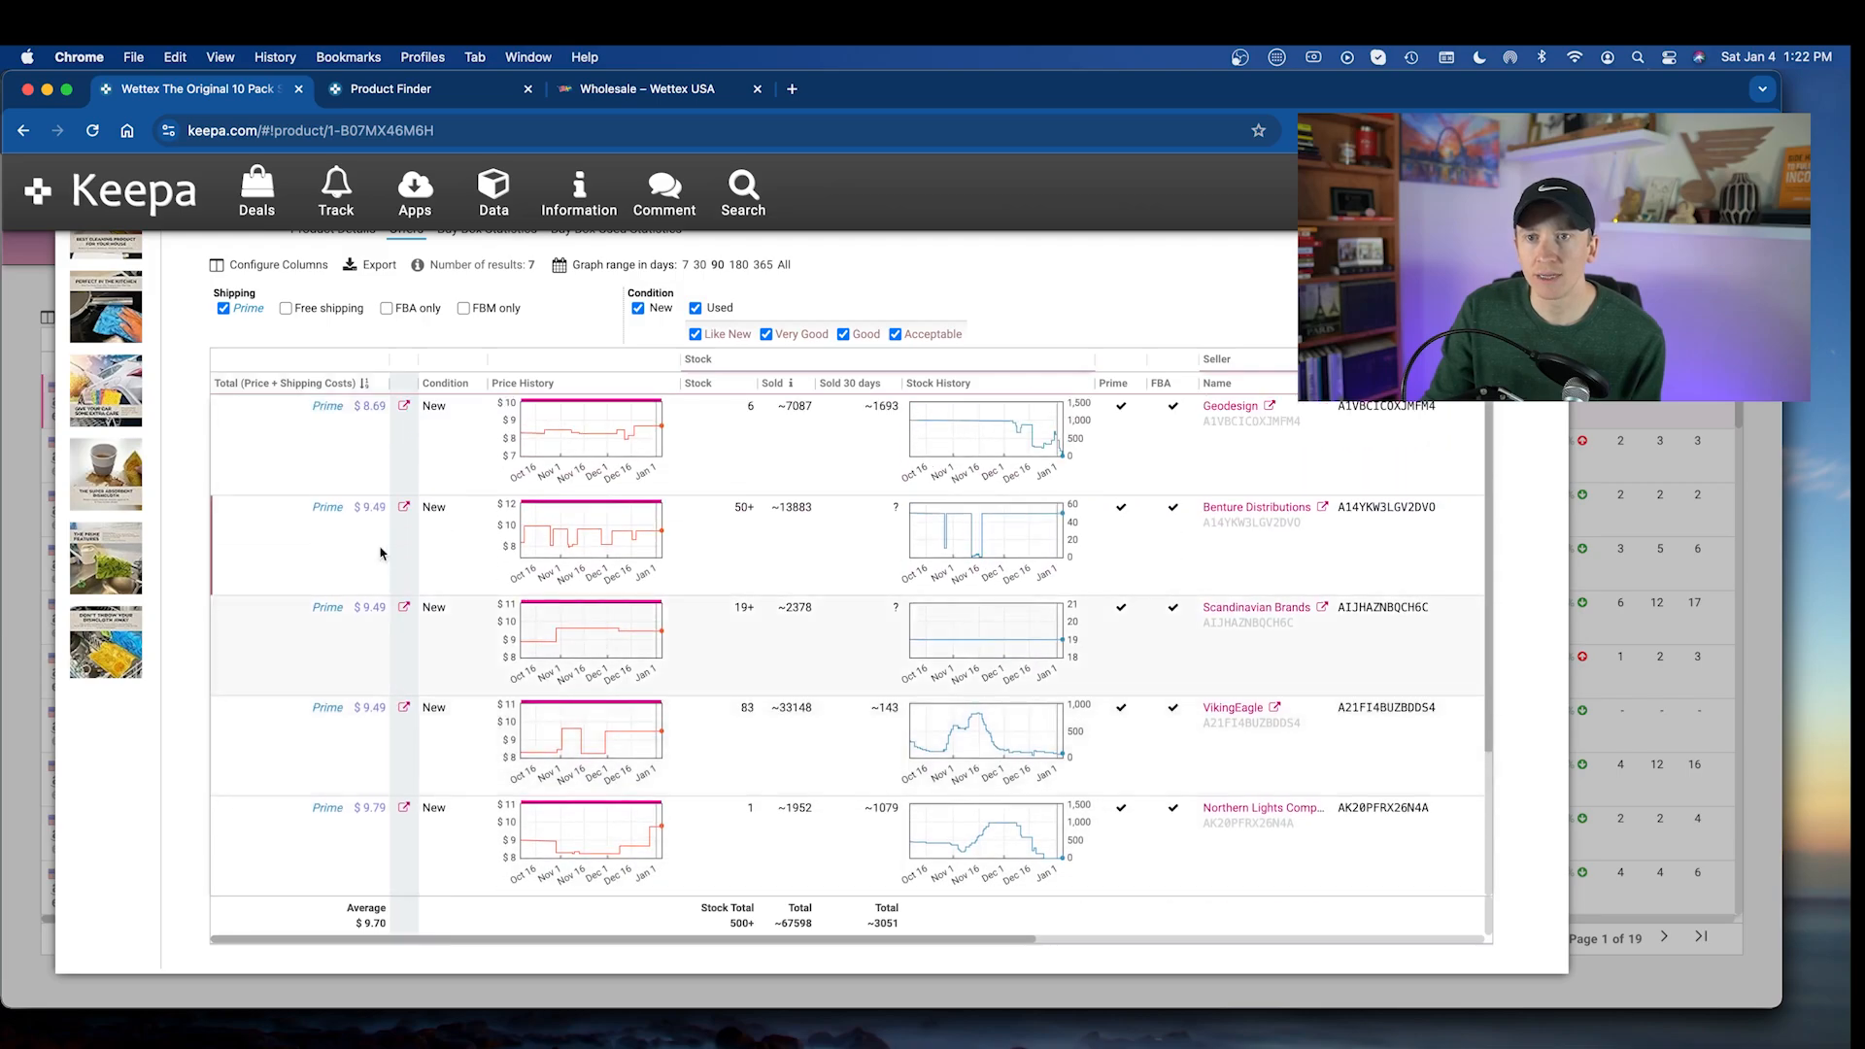
scroll(534, 596, up, 2)
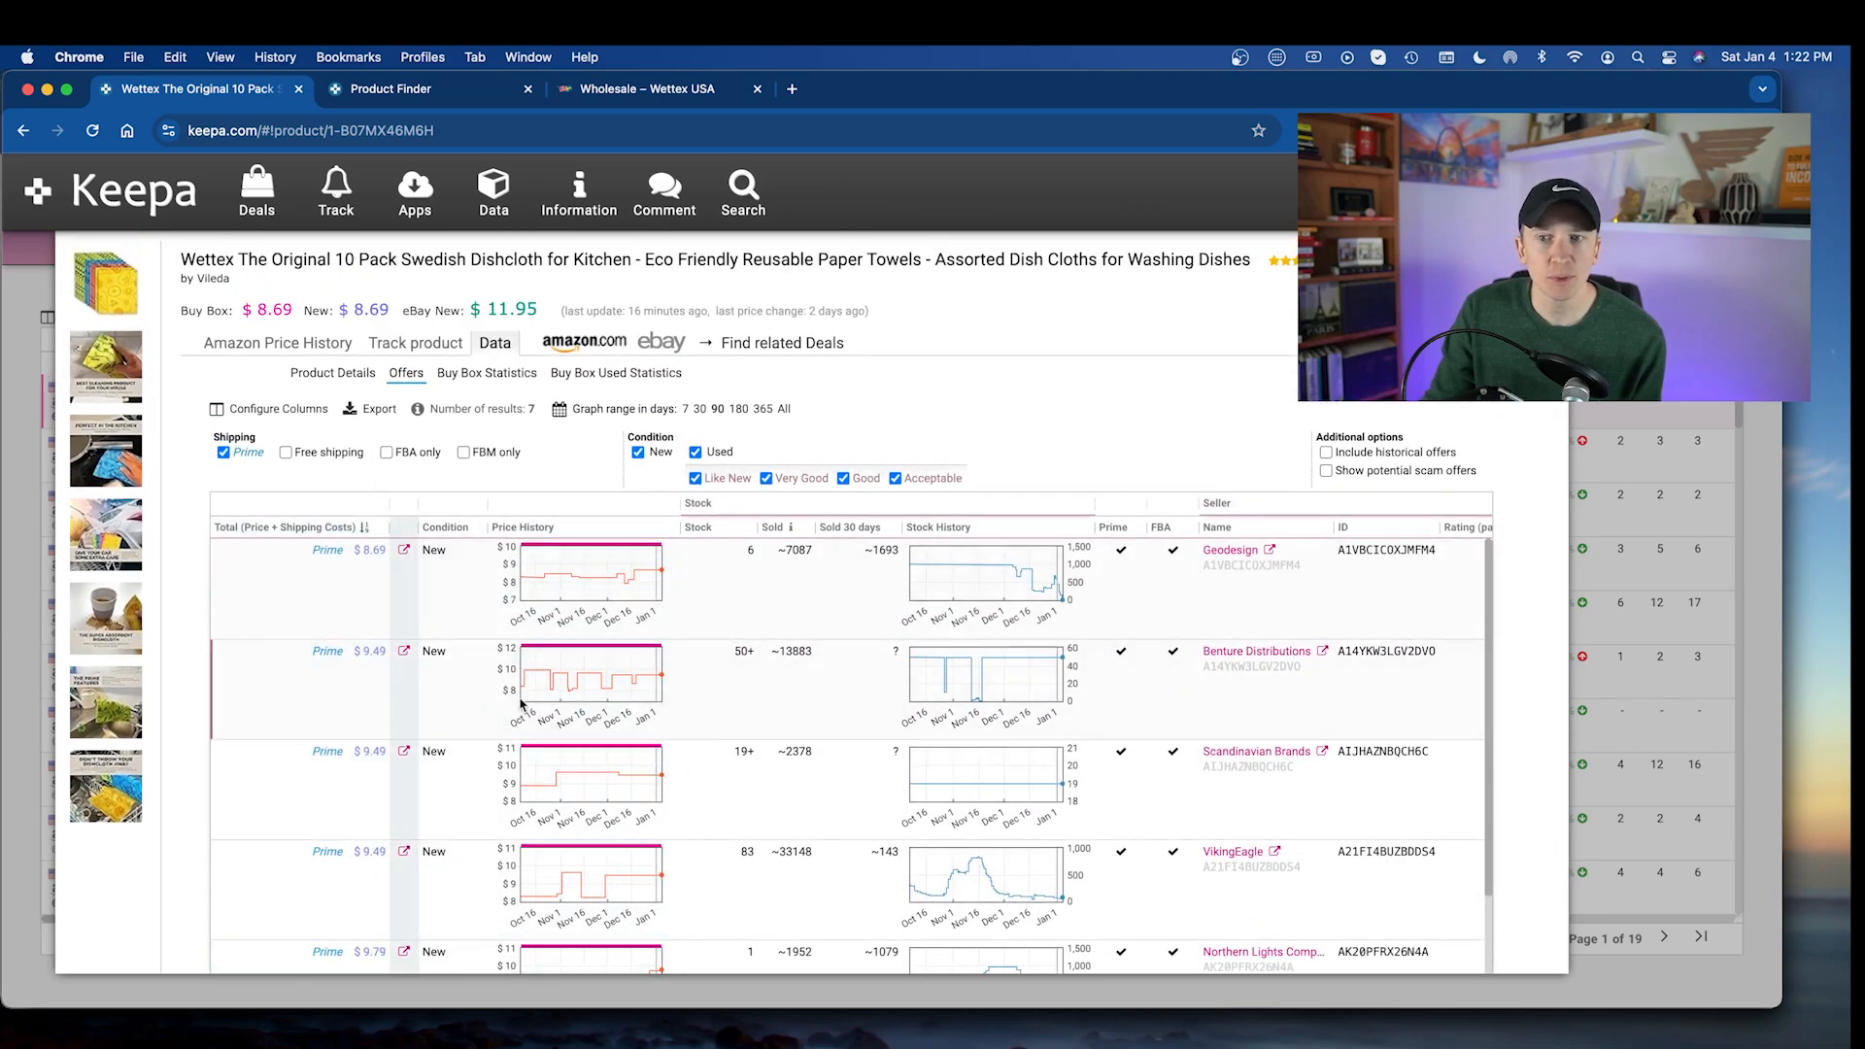
scroll(799, 605, down, 1)
scroll(801, 604, up, 1)
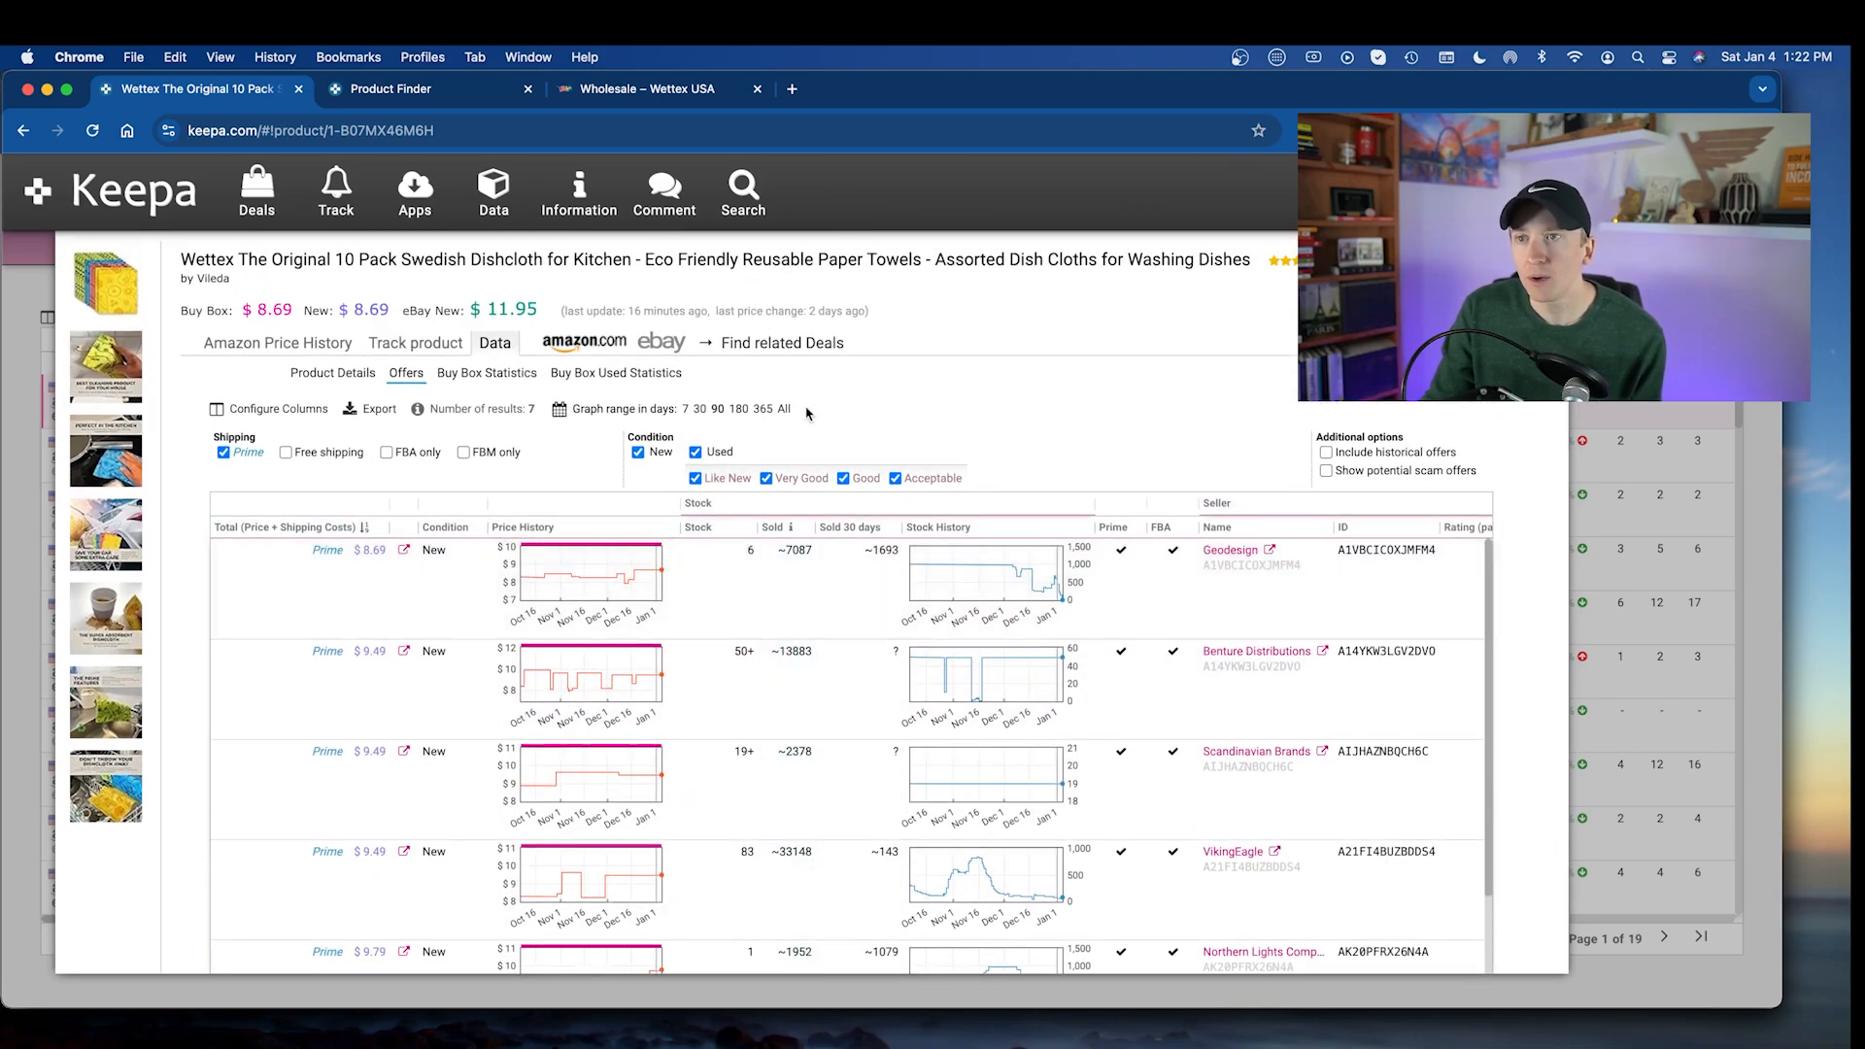
- Set the offer graphs' range to 365 days and examine each seller's price and stock history
click(764, 411)
scroll(597, 622, down, 4)
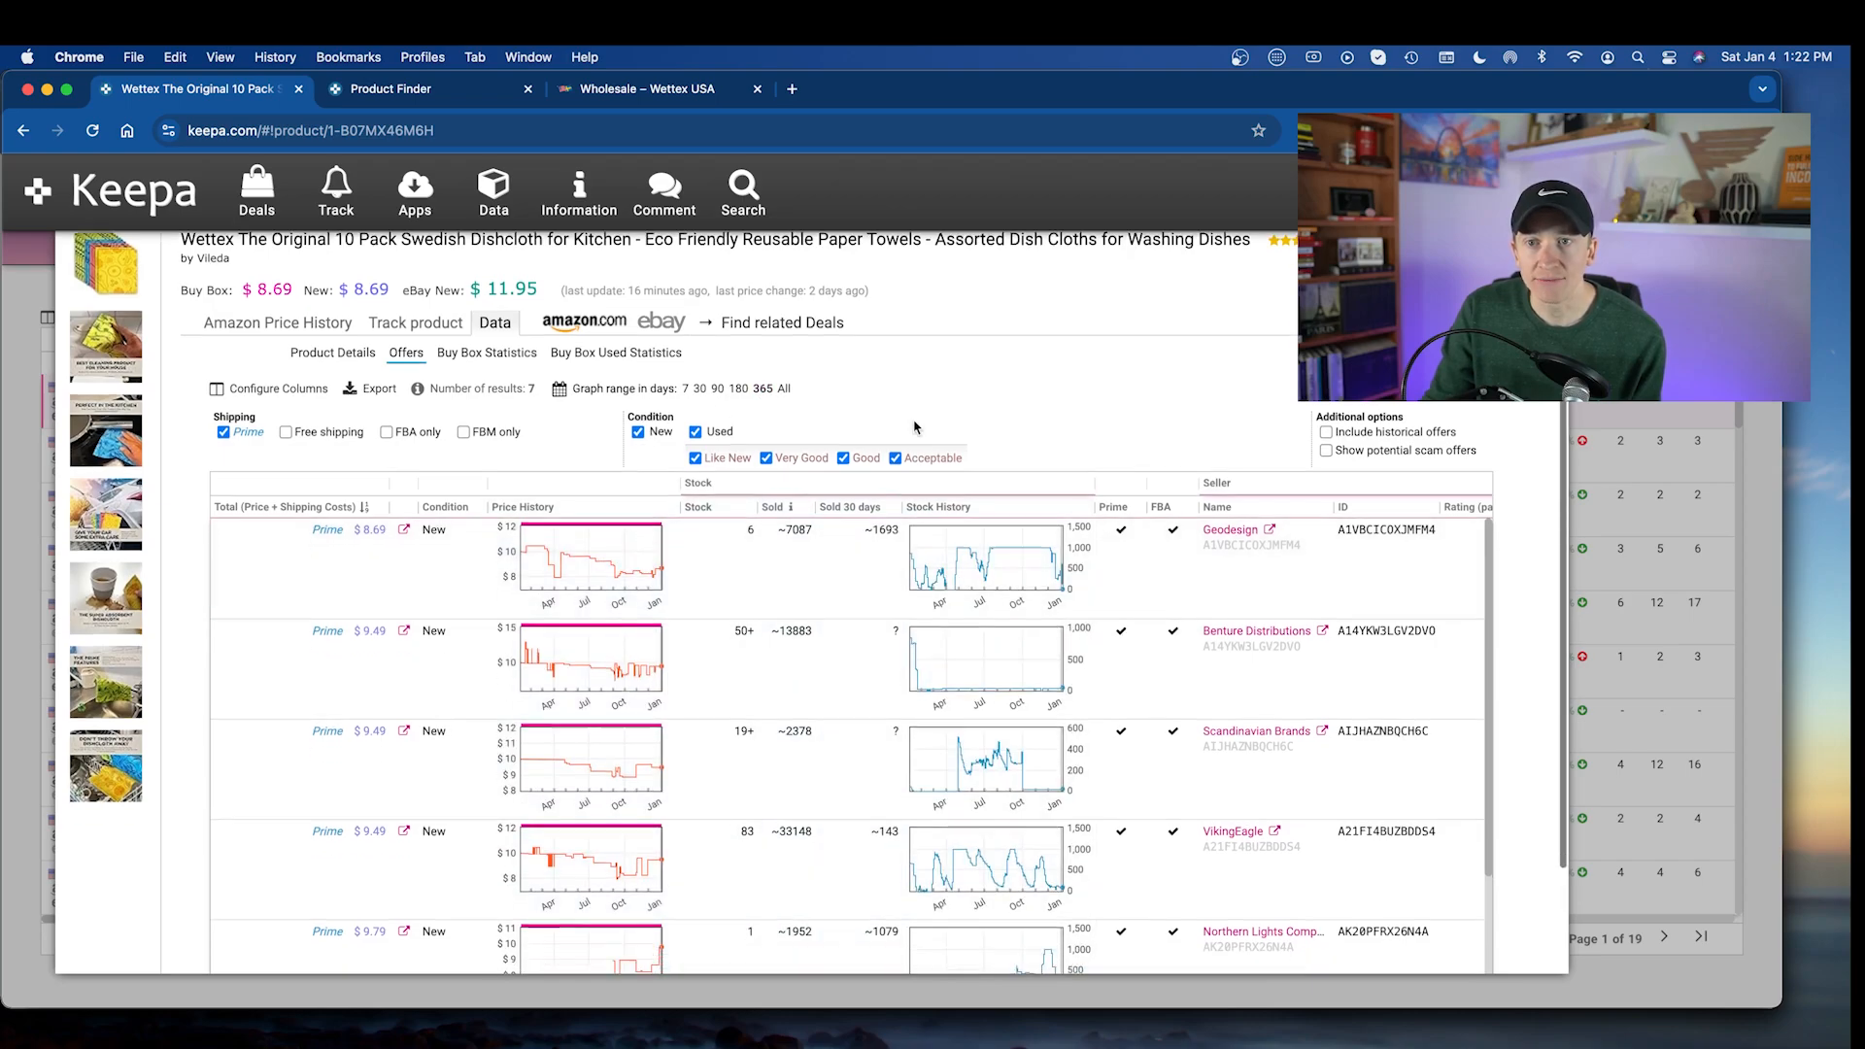
scroll(597, 594, down, 2)
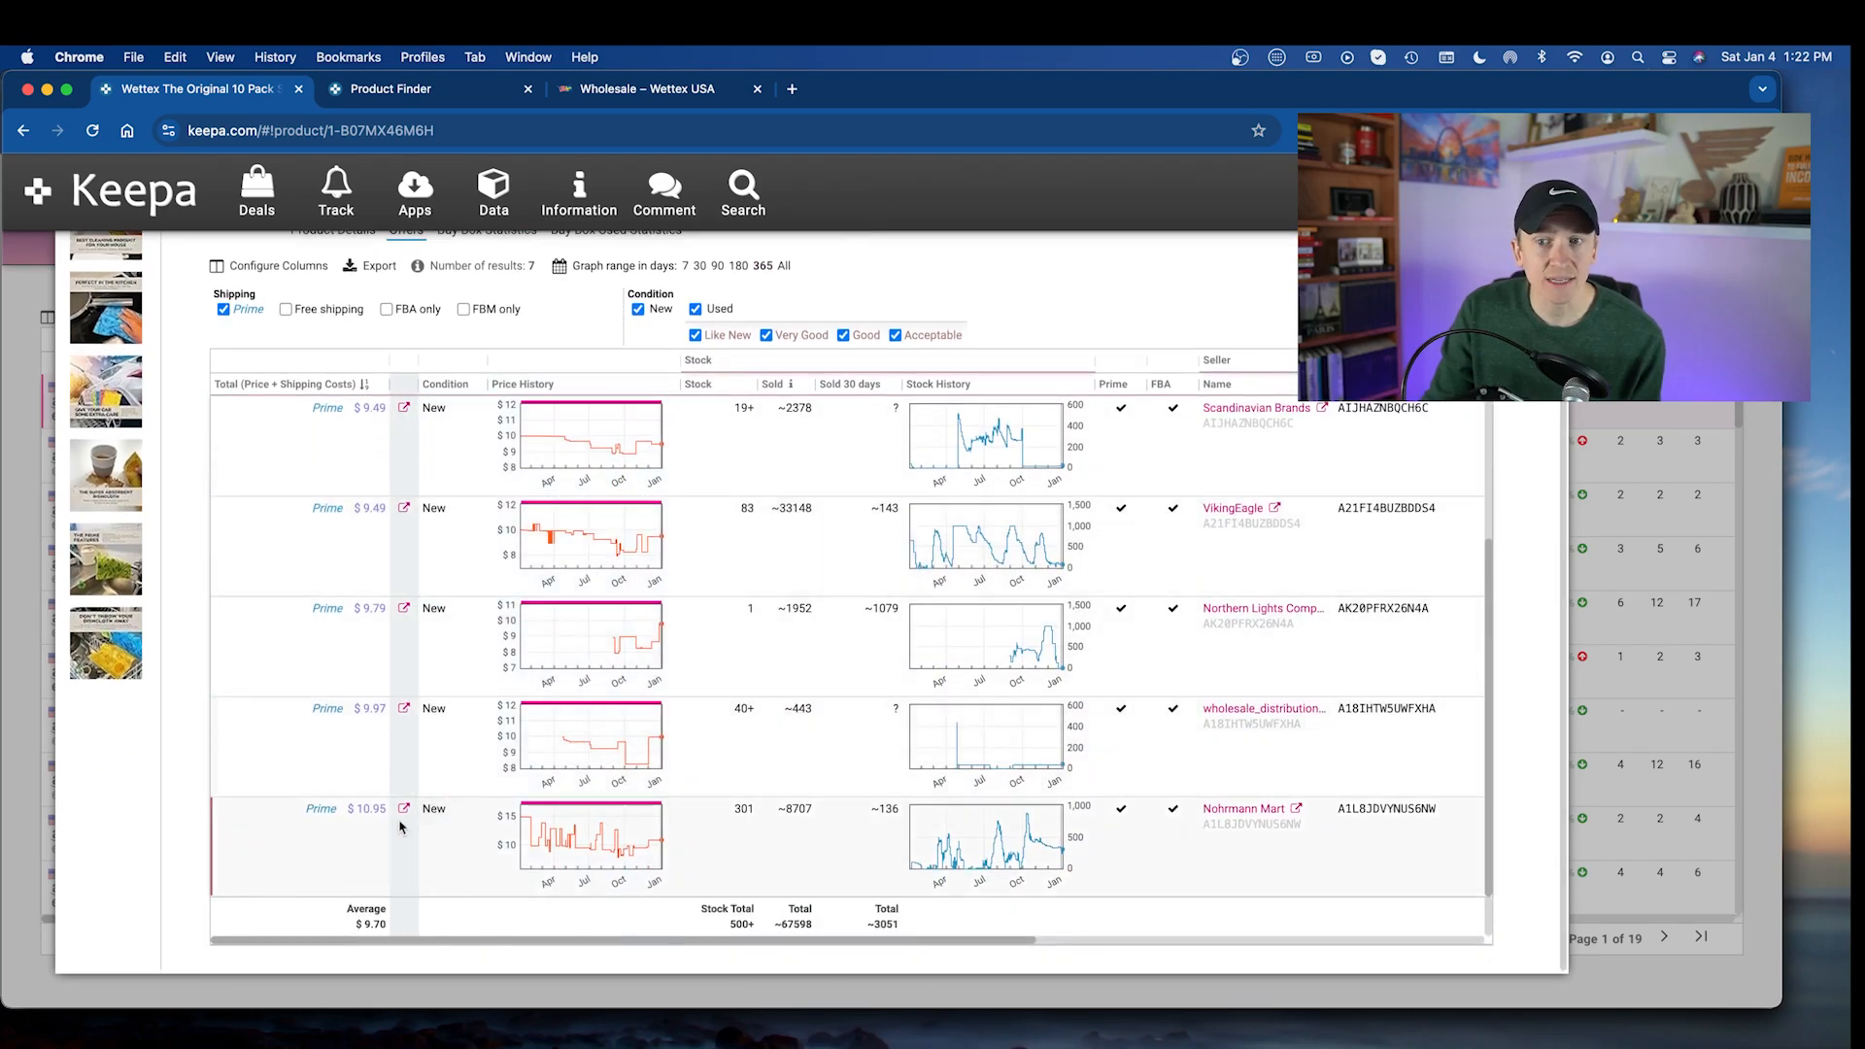
scroll(400, 690, up, 4)
scroll(393, 695, up, 5)
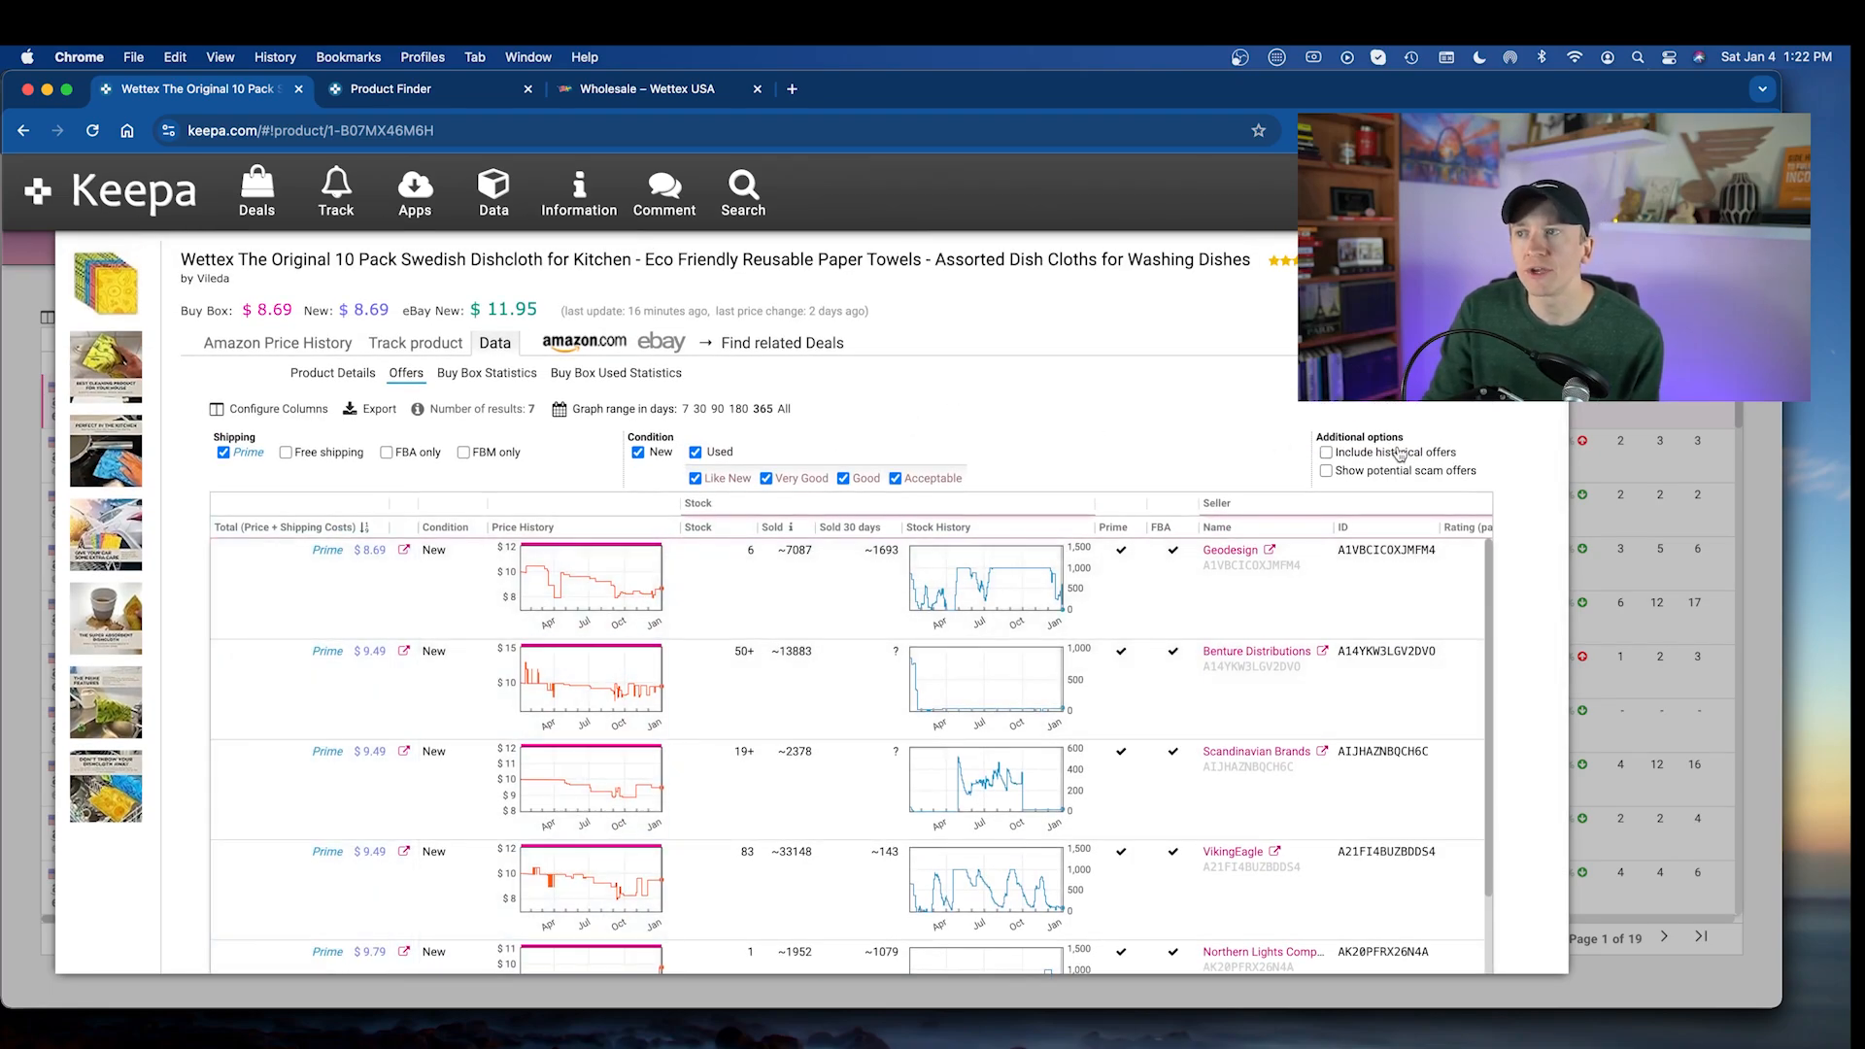
- Include historical offers in the dishcloth's offer list and look through its past sellers
click(1326, 454)
scroll(920, 632, down, 2)
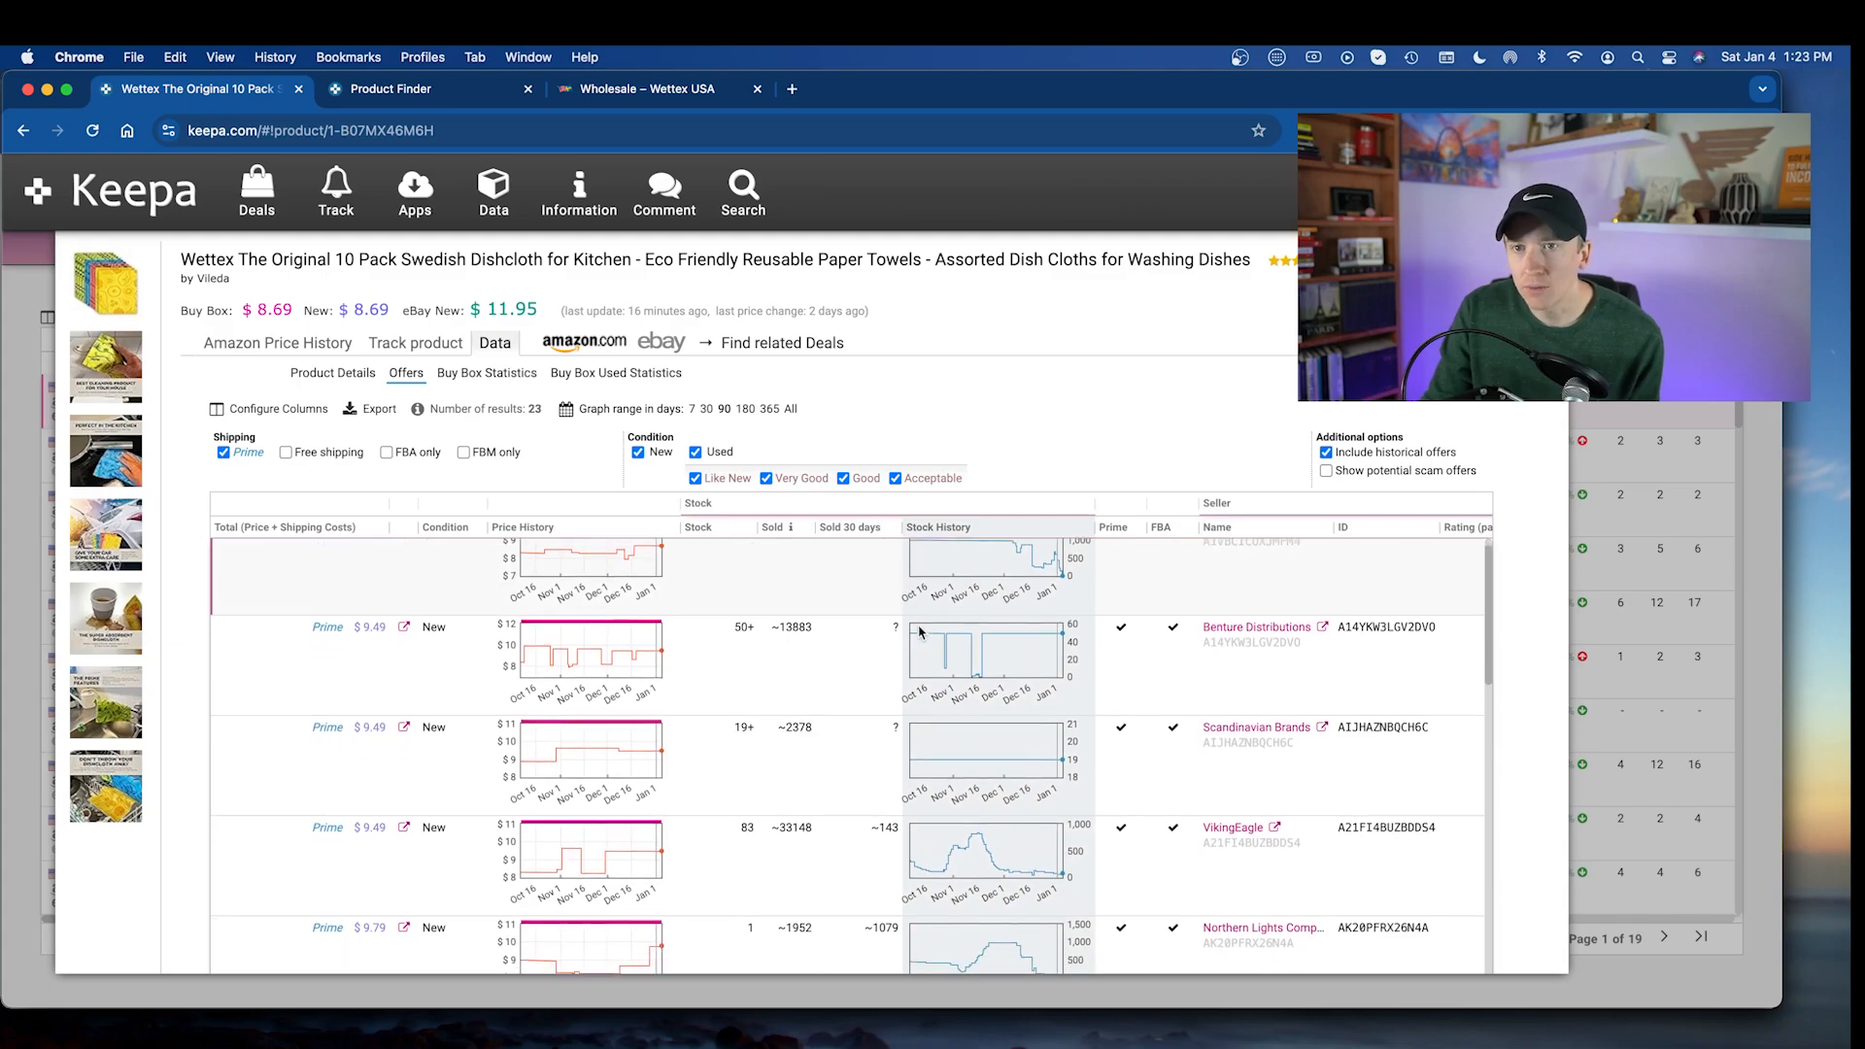
scroll(919, 632, down, 10)
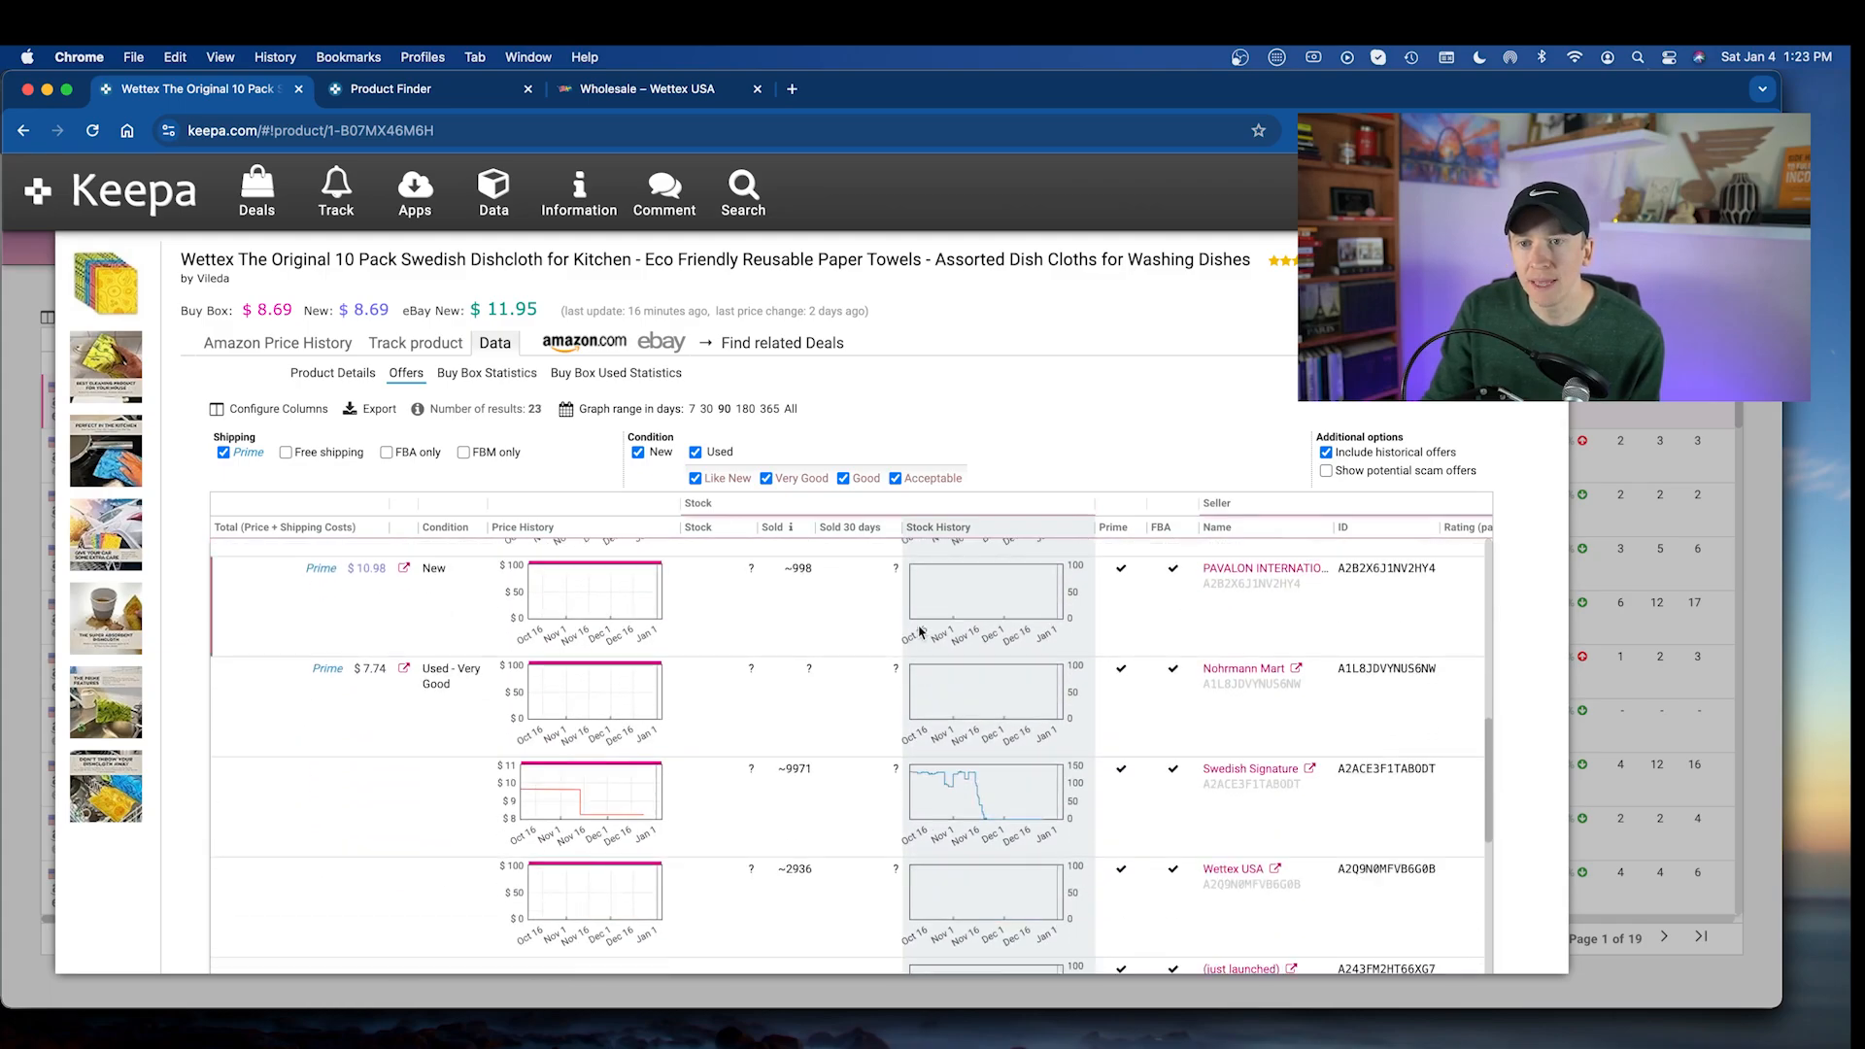
scroll(920, 632, down, 10)
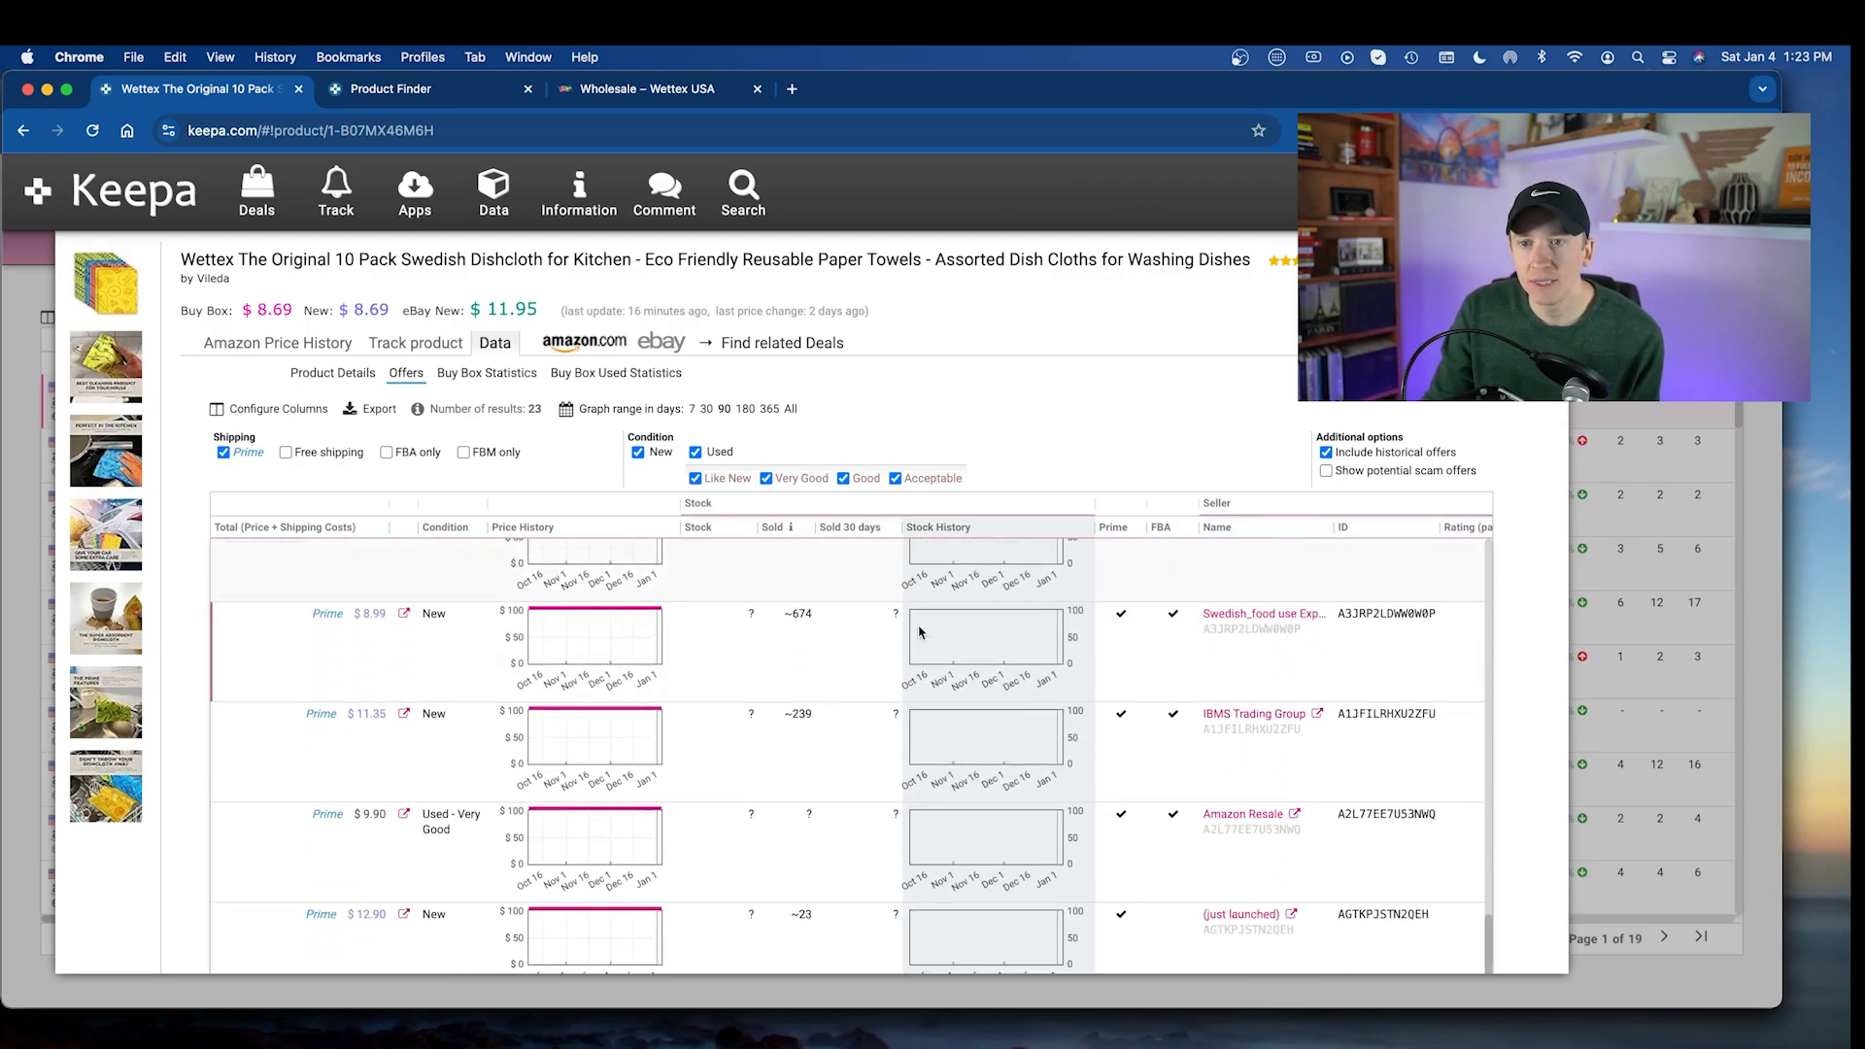
scroll(920, 632, down, 2)
scroll(919, 632, up, 15)
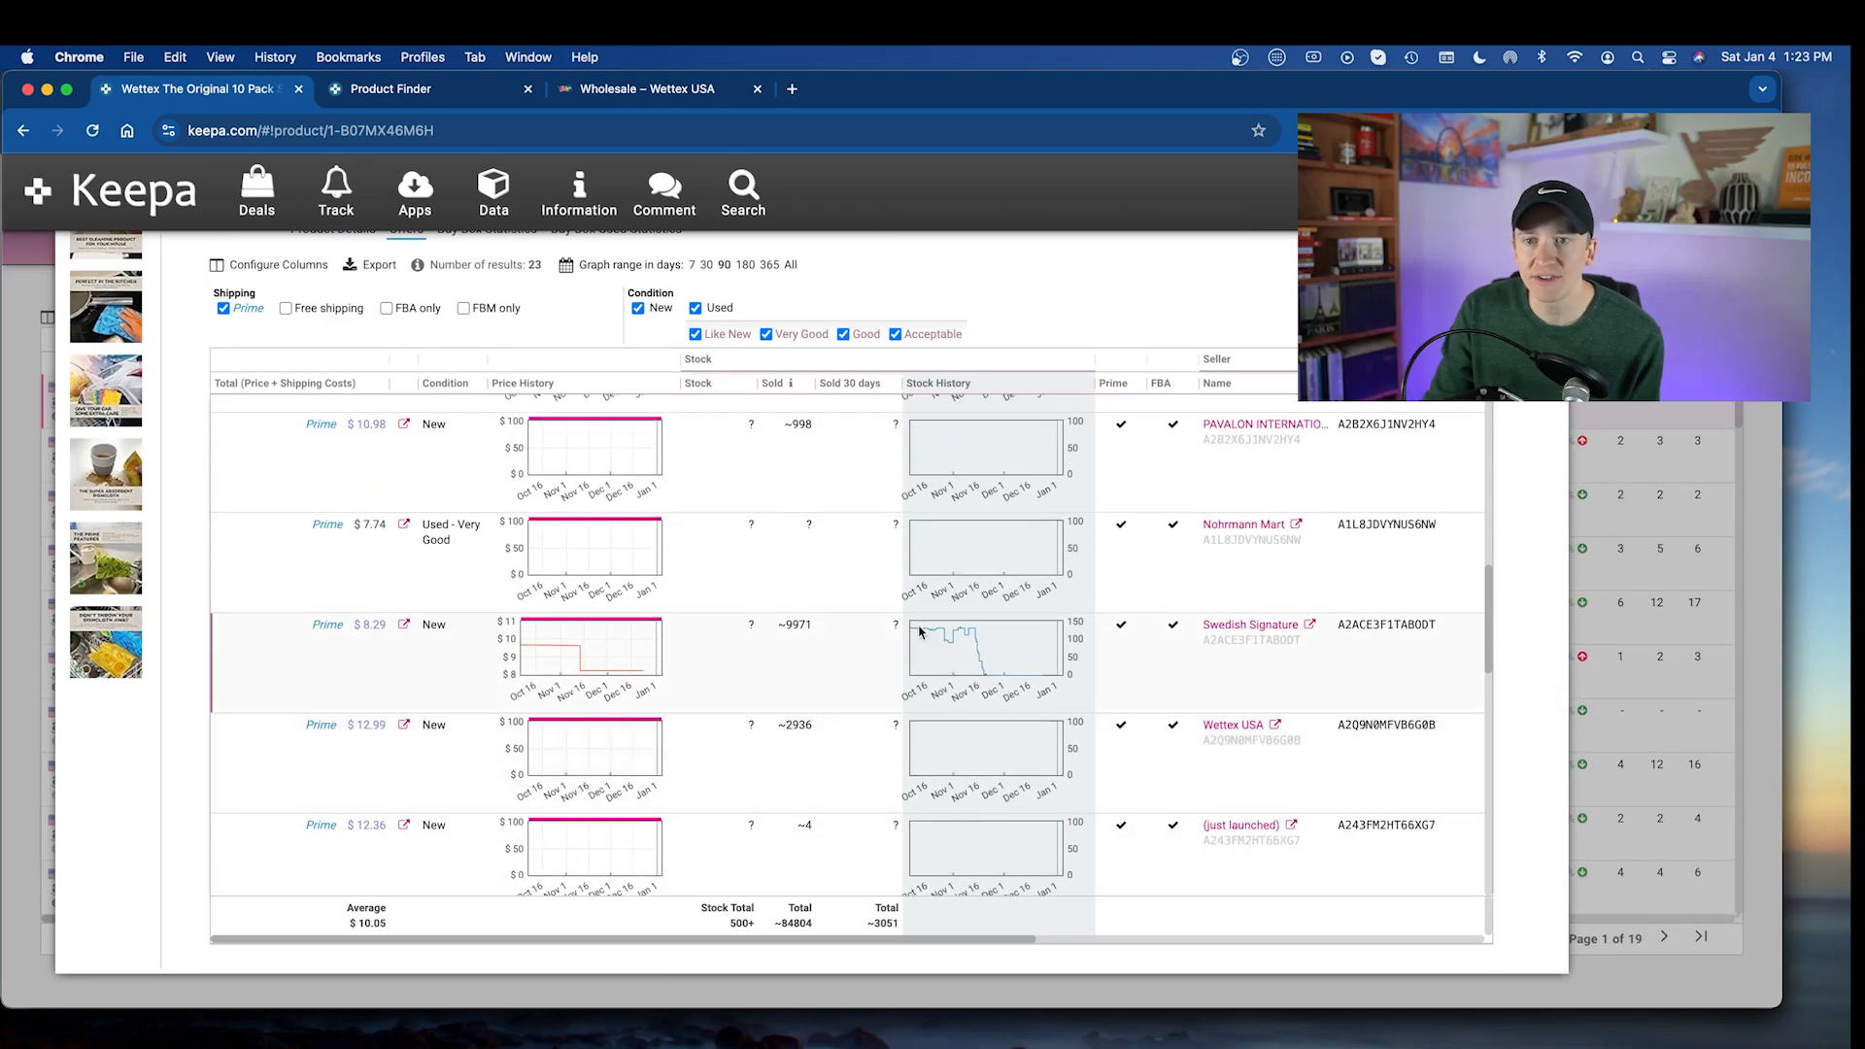
scroll(919, 633, up, 2)
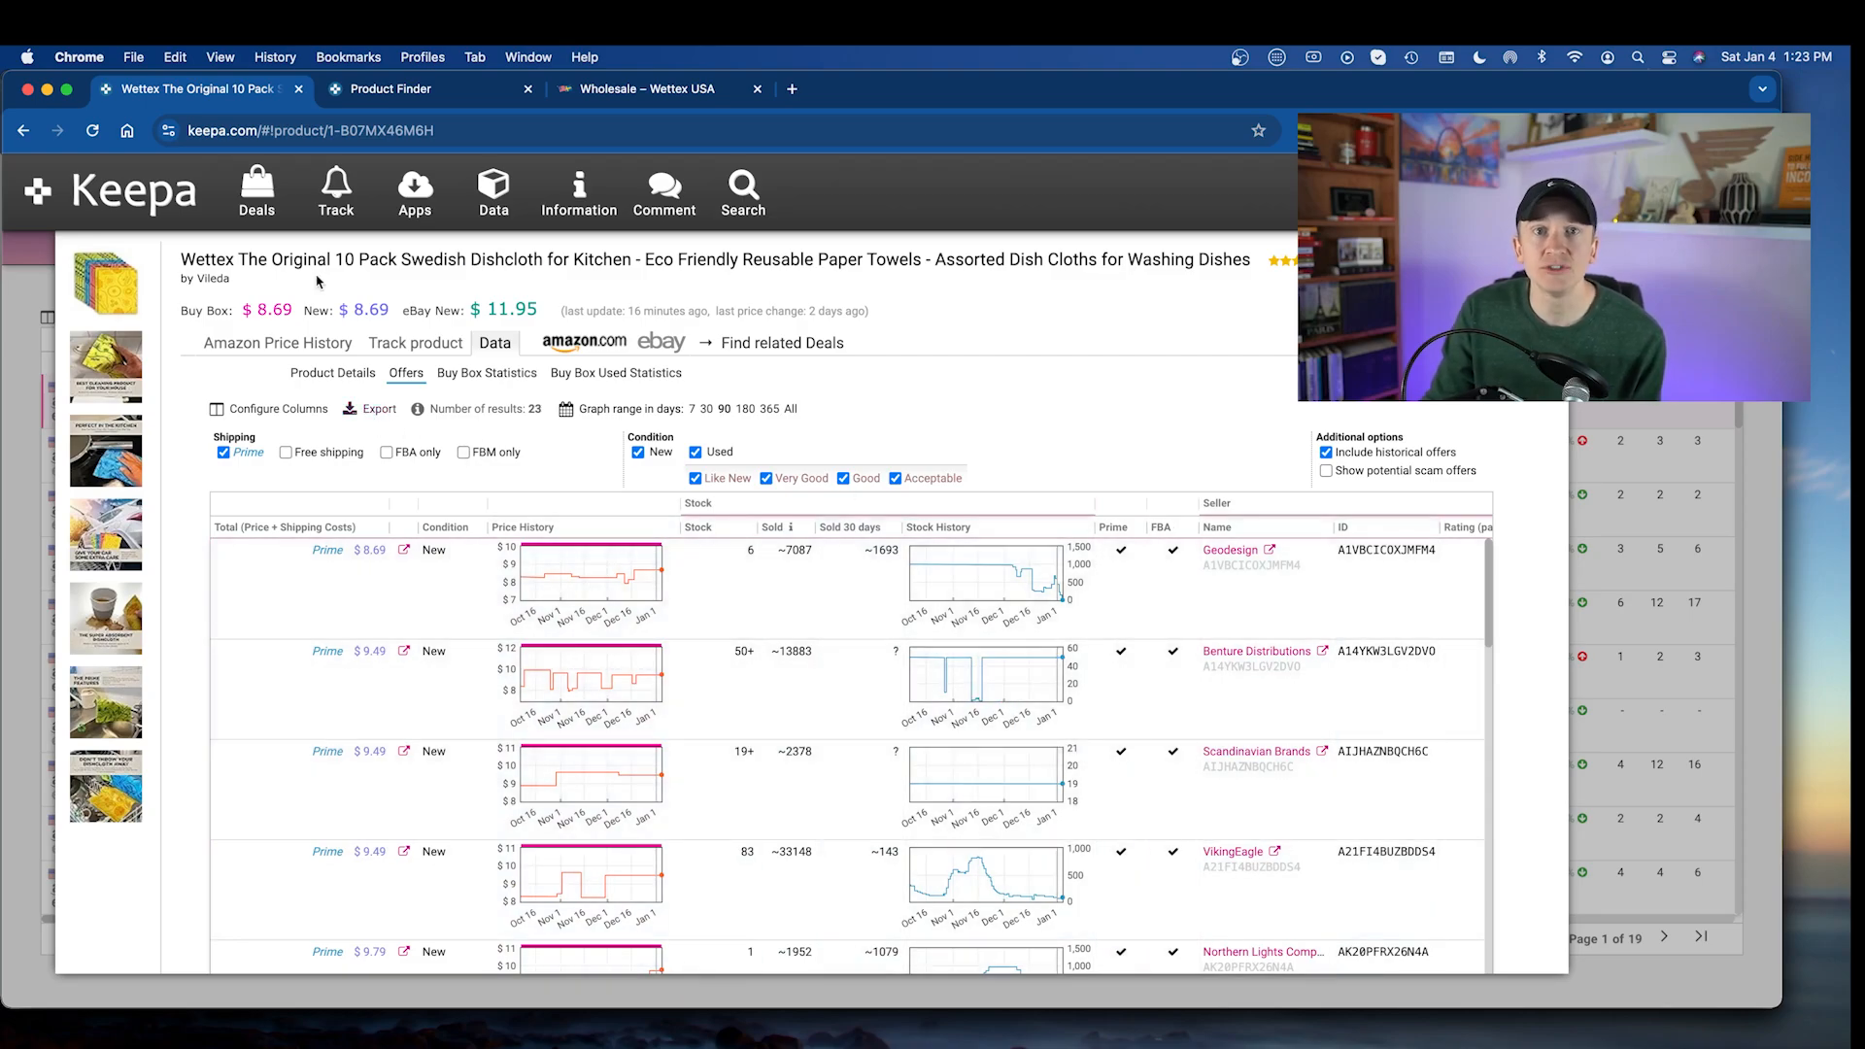
- Reset the Product Finder to a blank filter form and copy Geodesign's seller ID from the dishcloth's offers
click(381, 88)
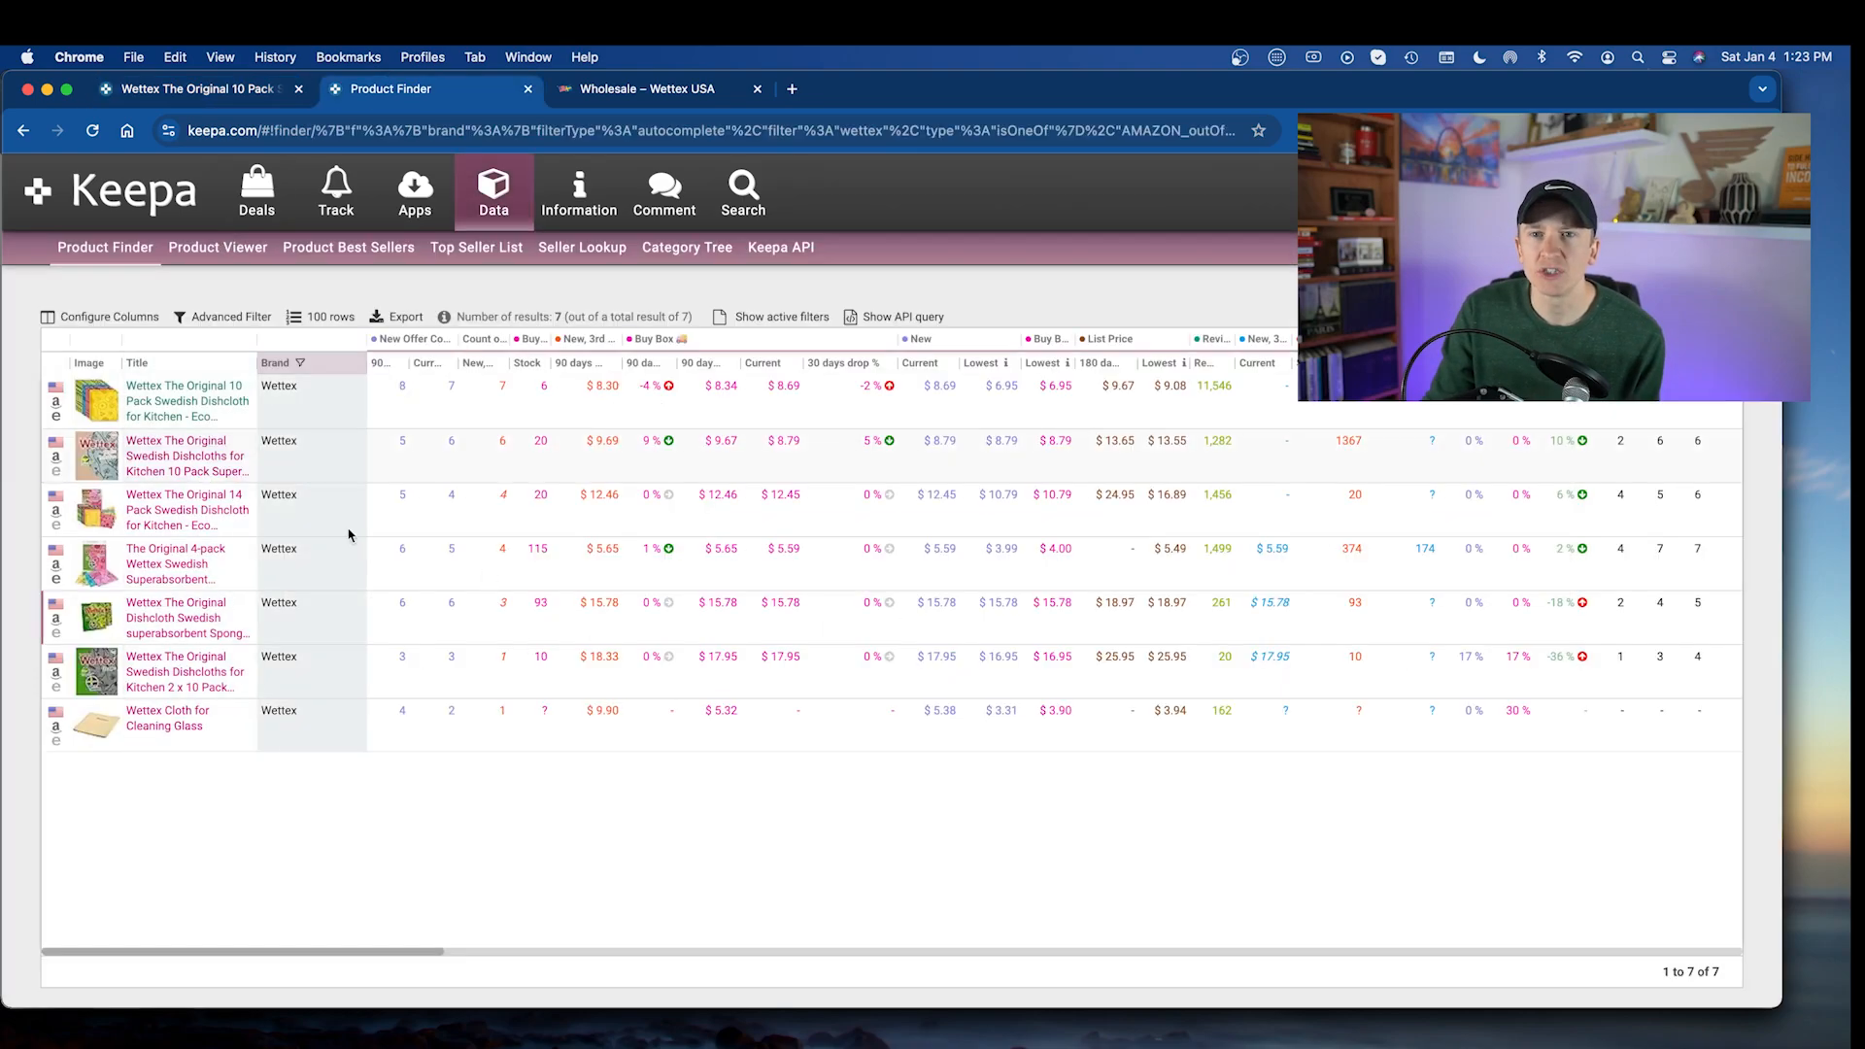
click(105, 255)
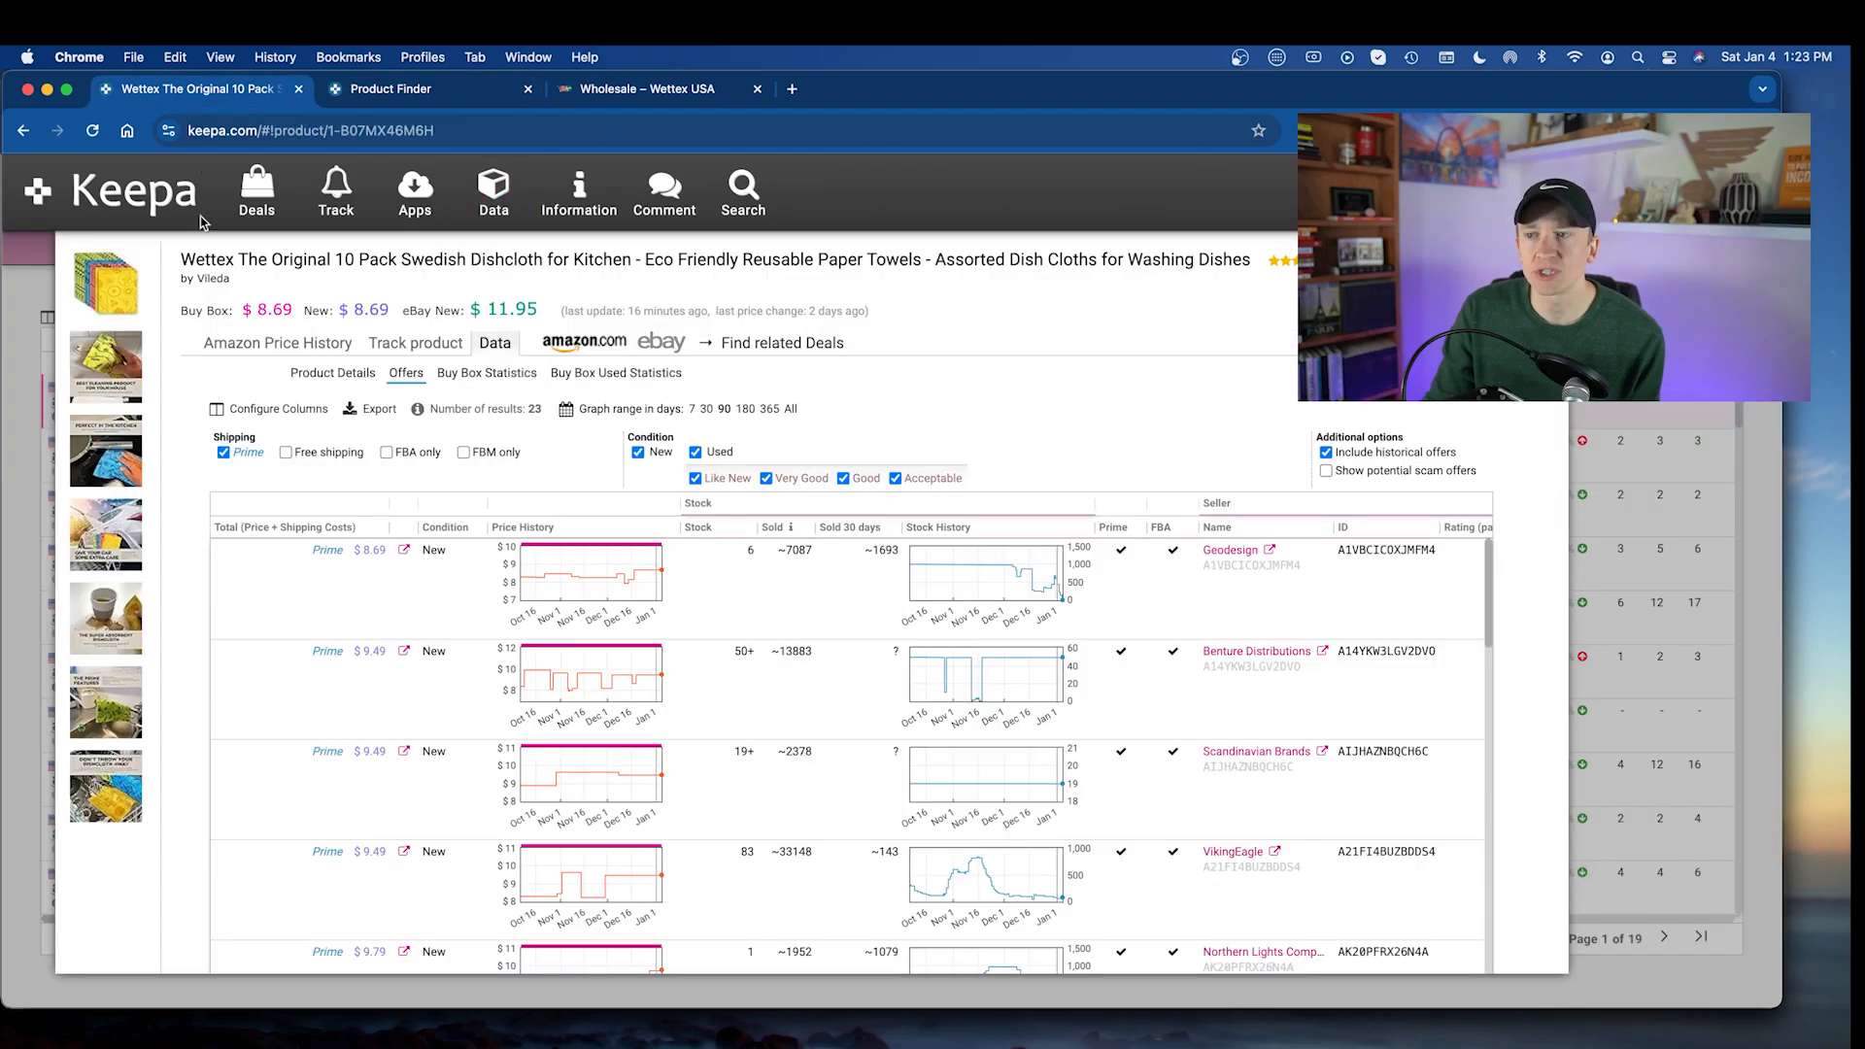
click(1368, 553)
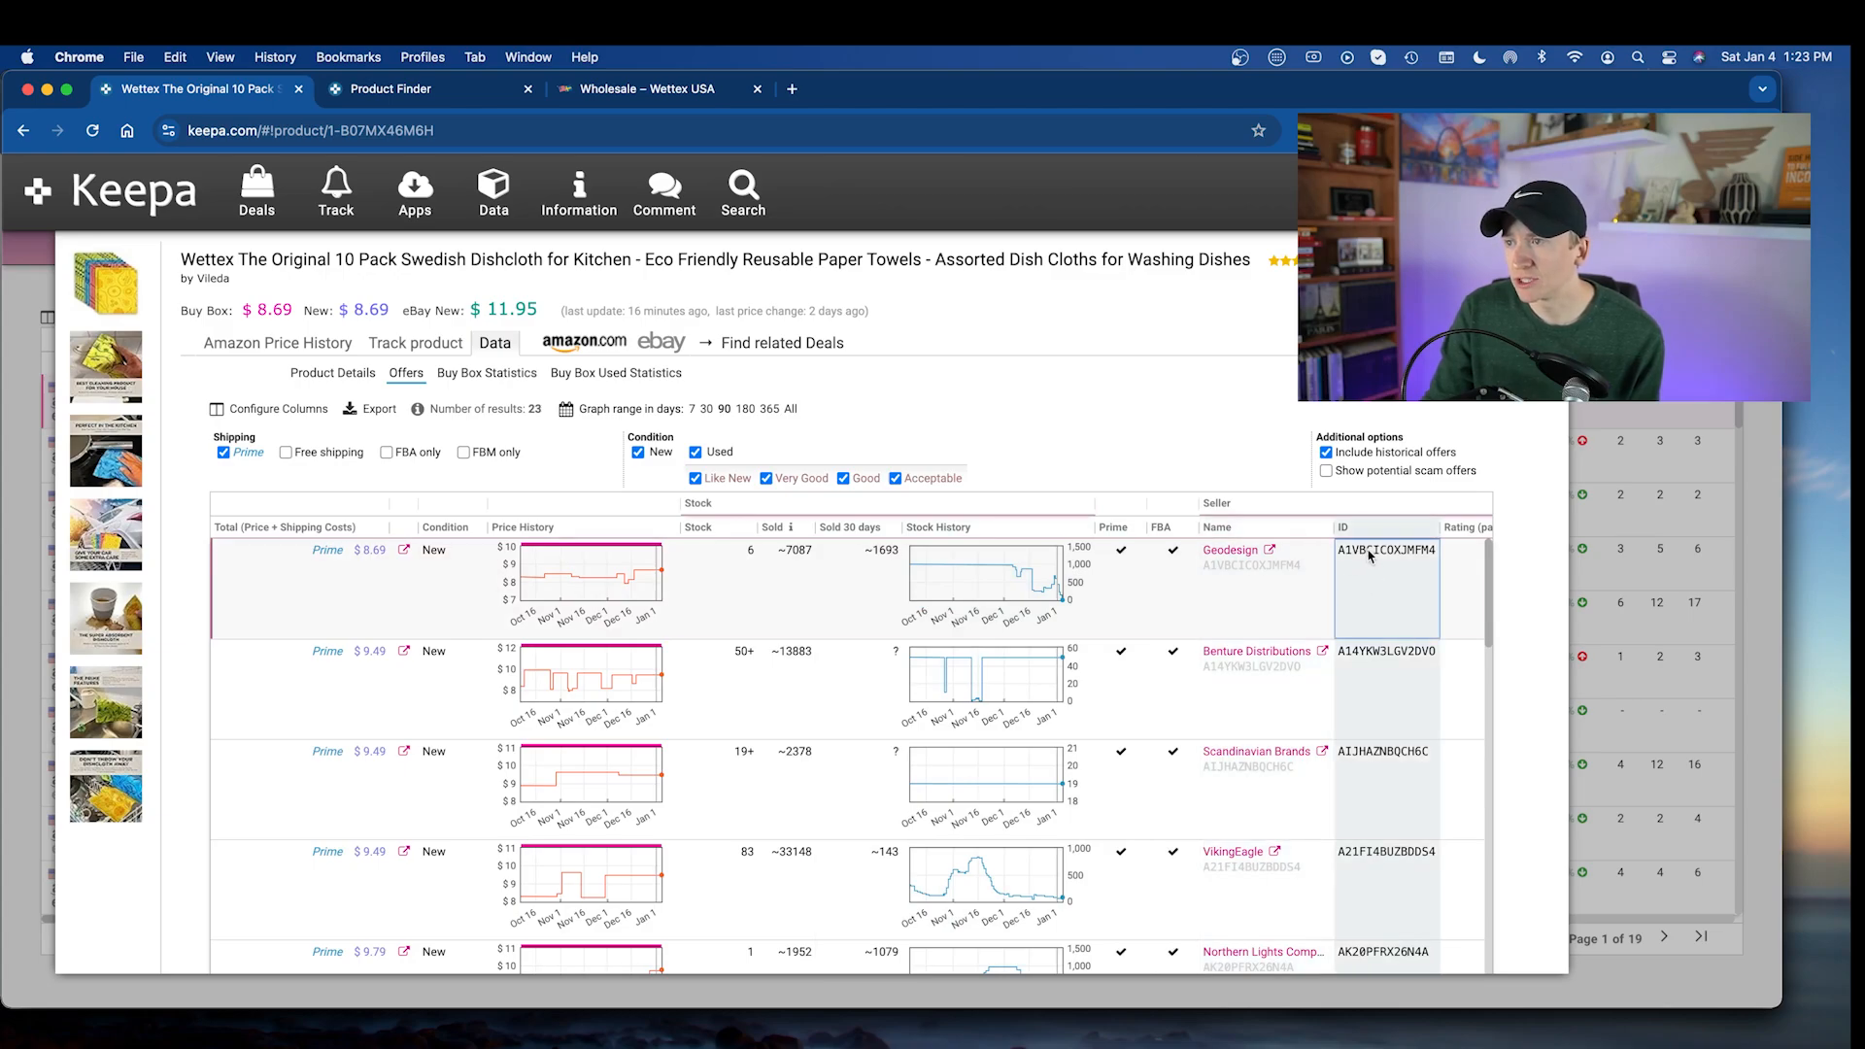
right_click(1368, 553)
click(1400, 570)
- Enter Geodesign's seller ID in the Product Finder's Seller filter and find the matching products
click(422, 89)
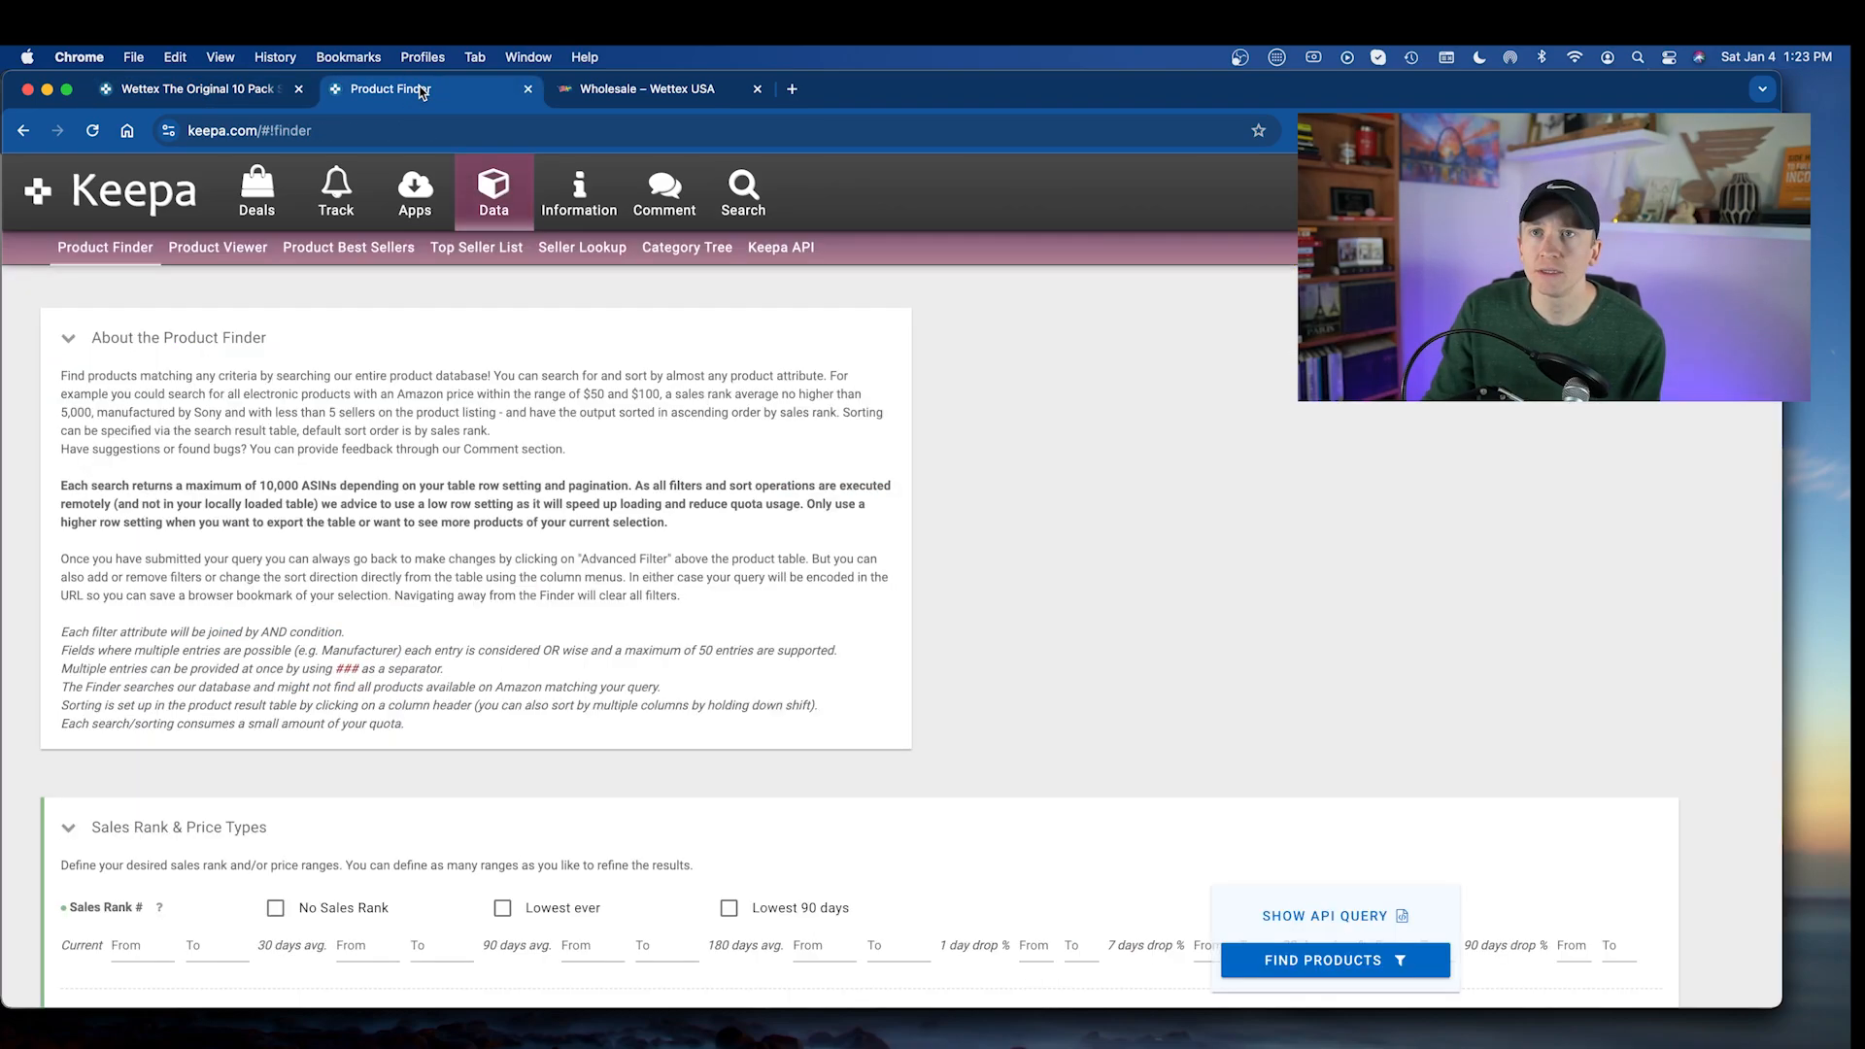
scroll(182, 697, down, 20)
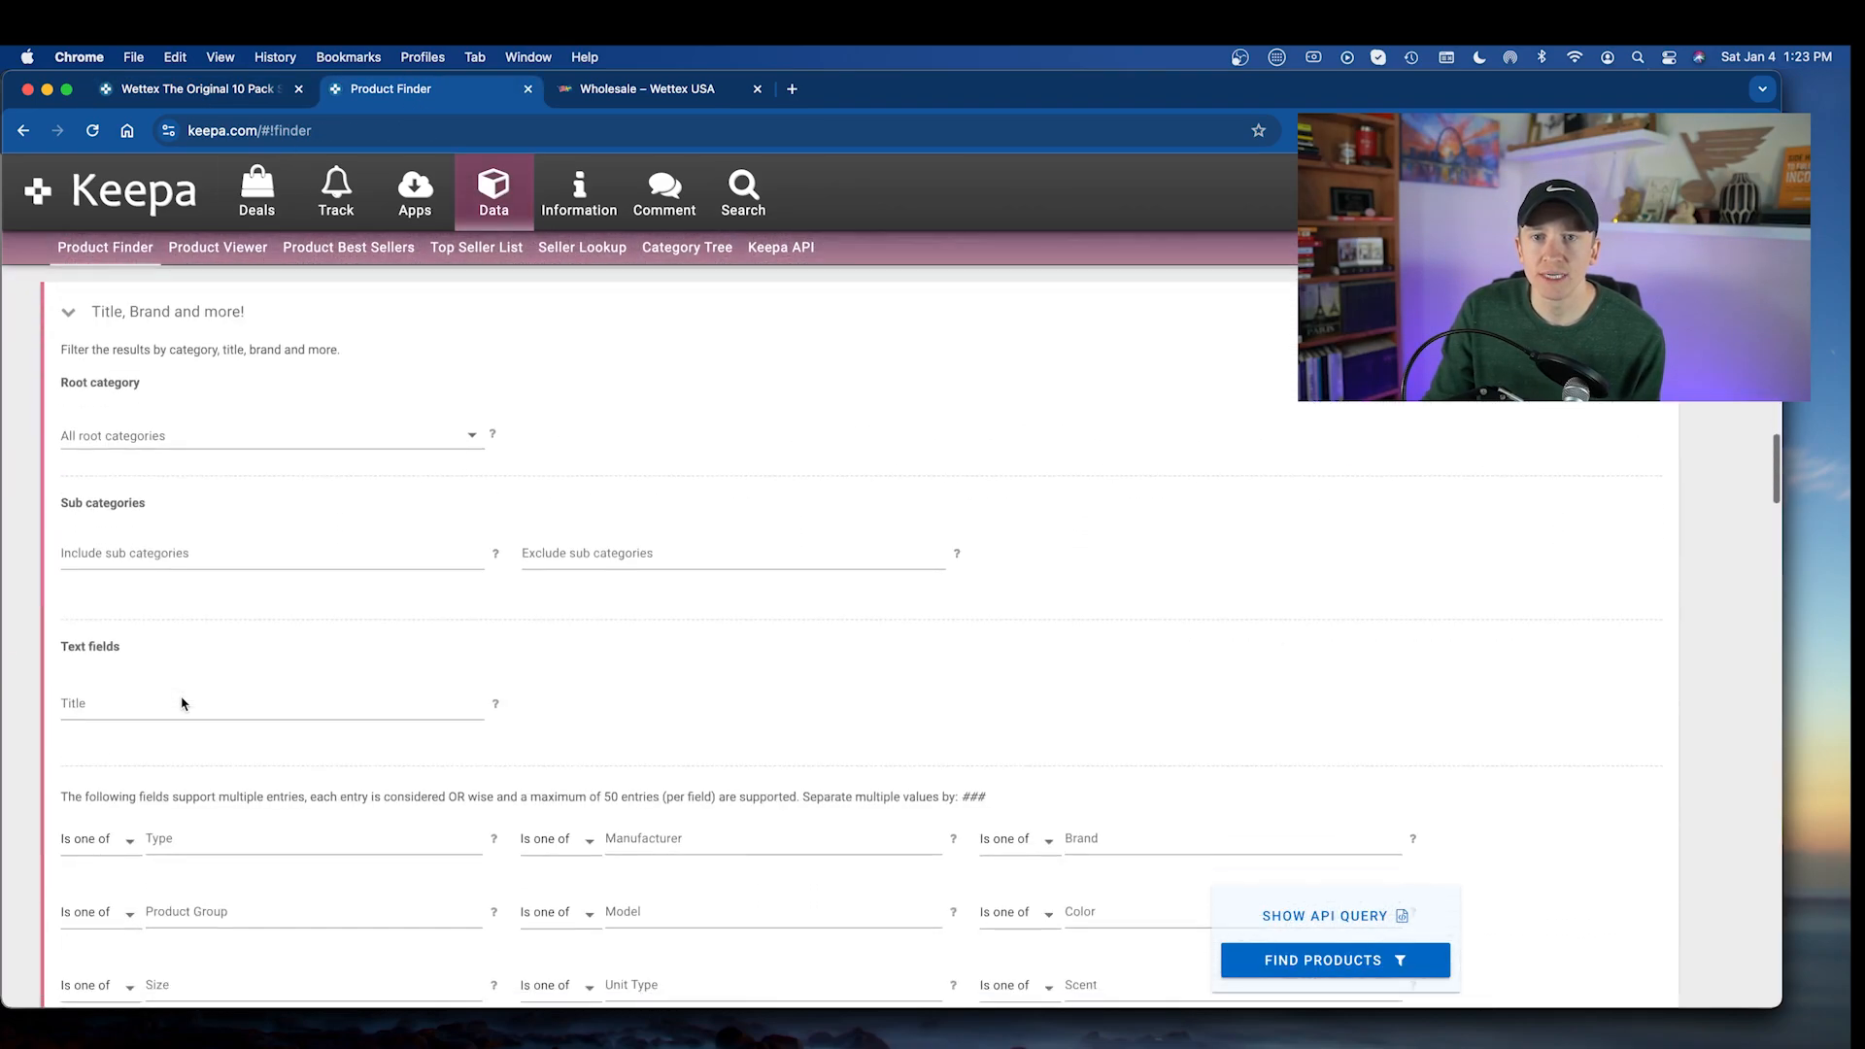
scroll(181, 701, down, 15)
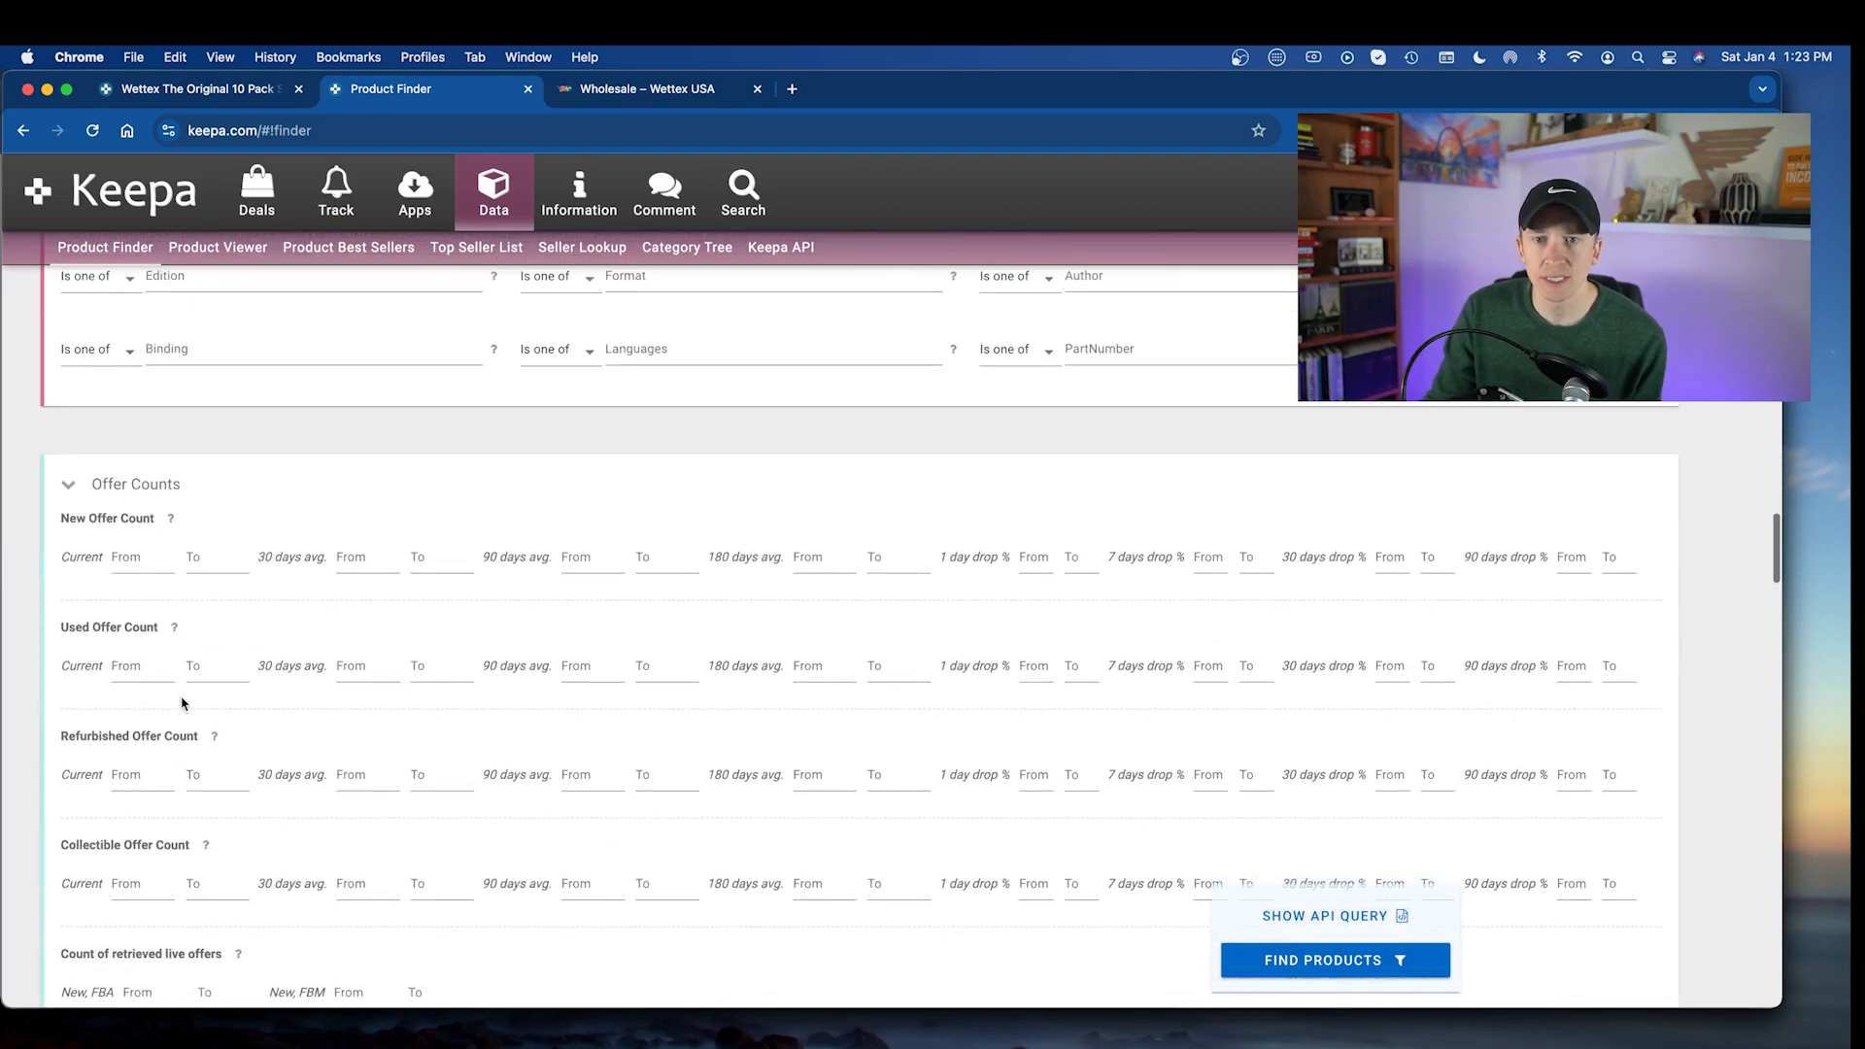
scroll(181, 701, down, 15)
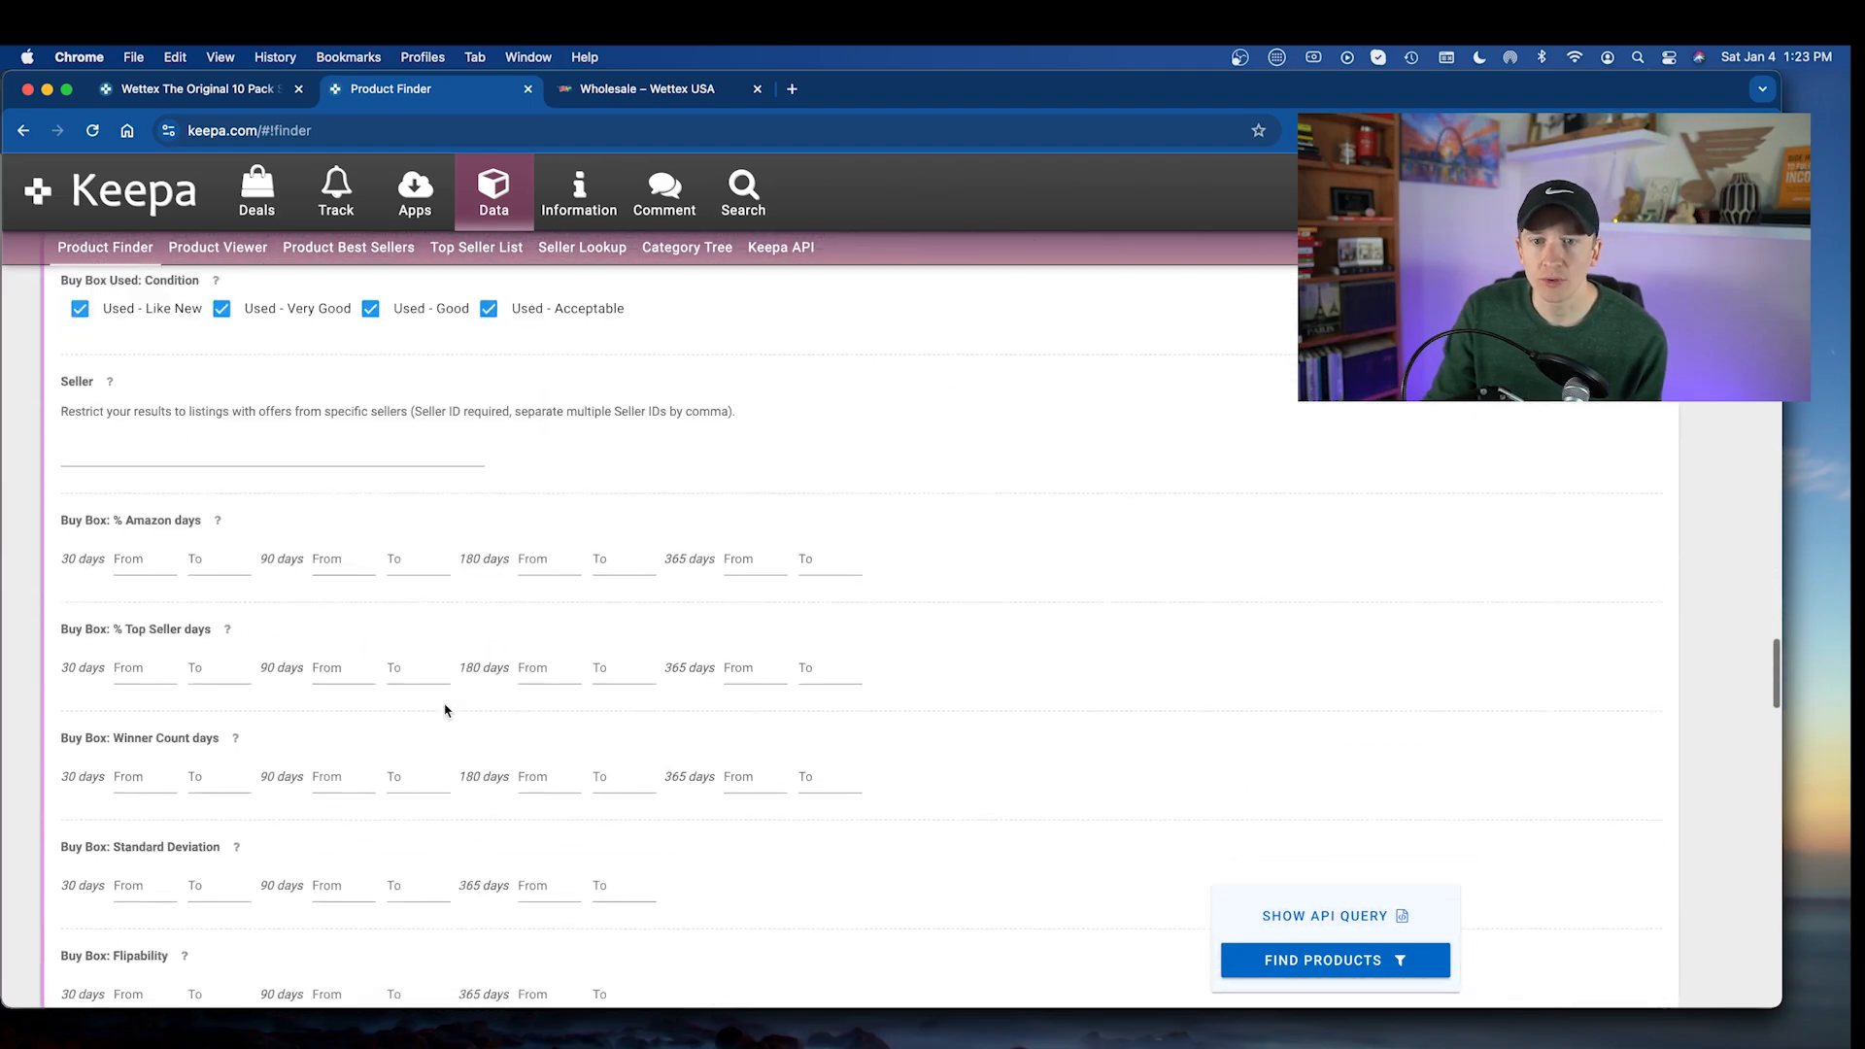
scroll(445, 703, up, 3)
click(191, 536)
key(super+v)
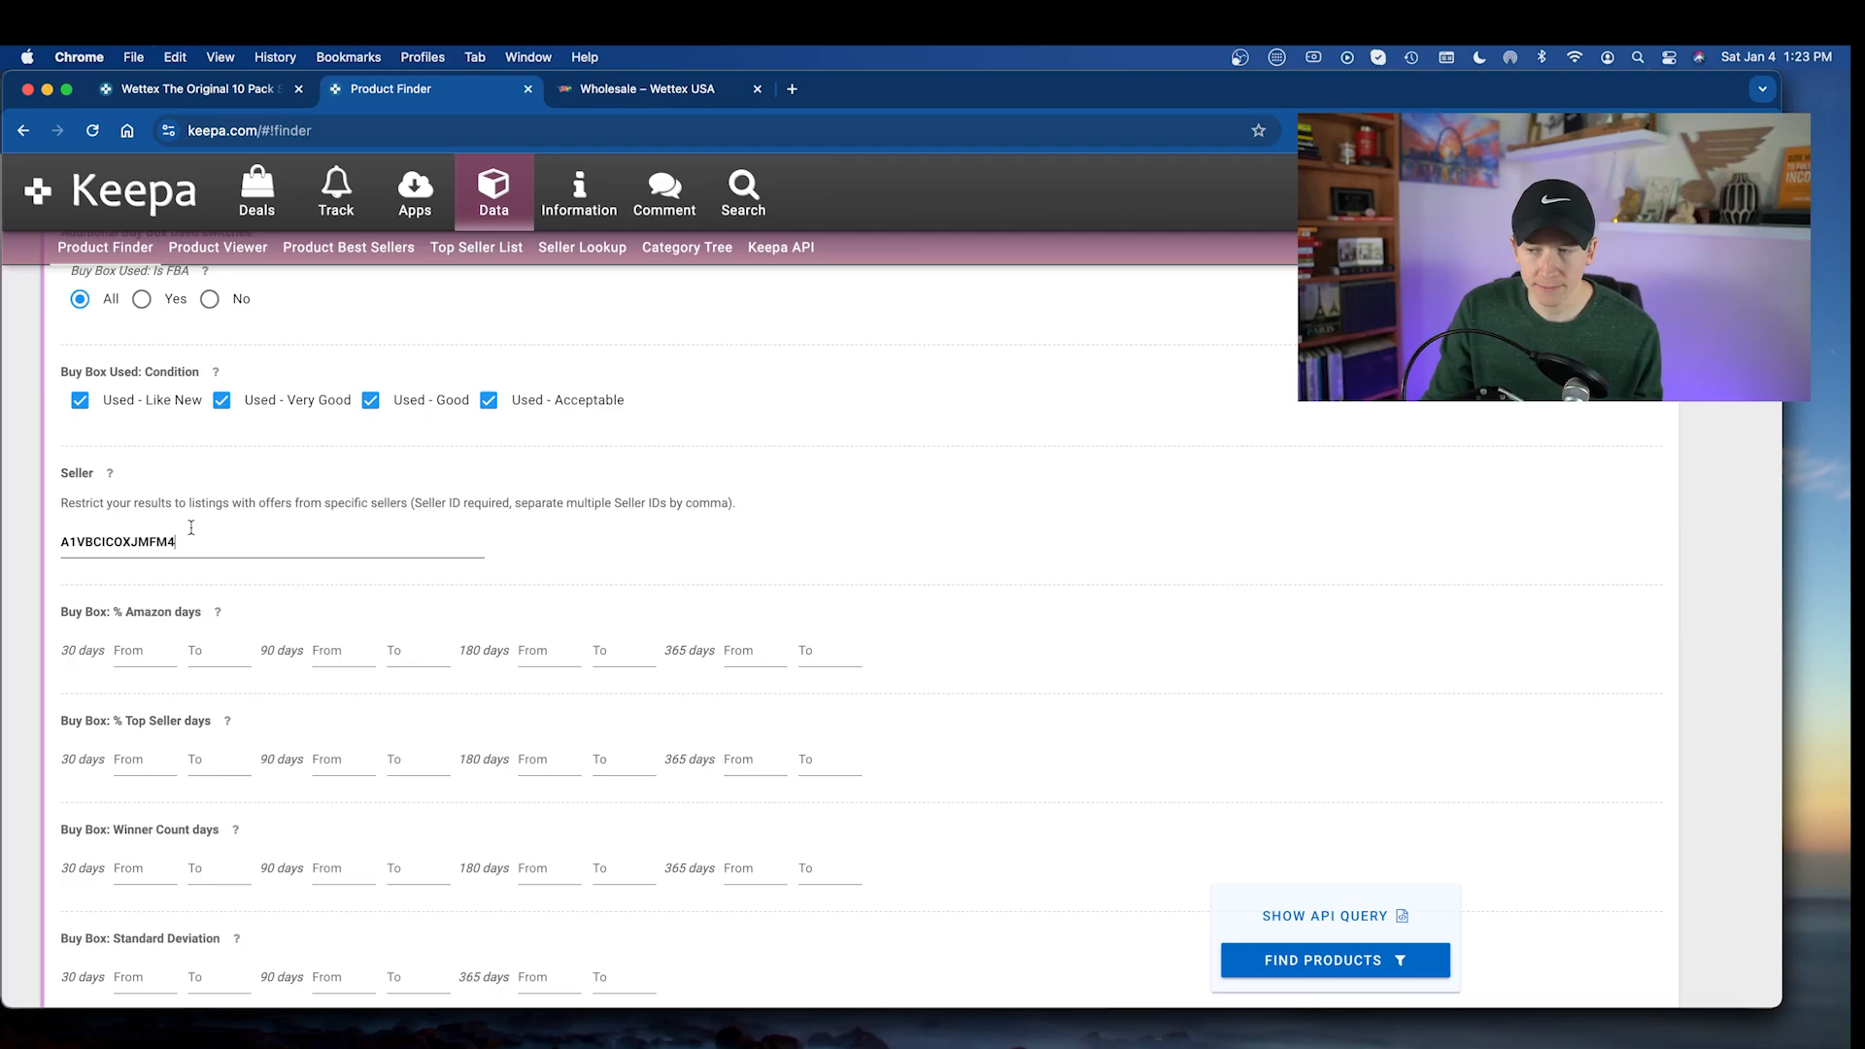
scroll(467, 686, up, 4)
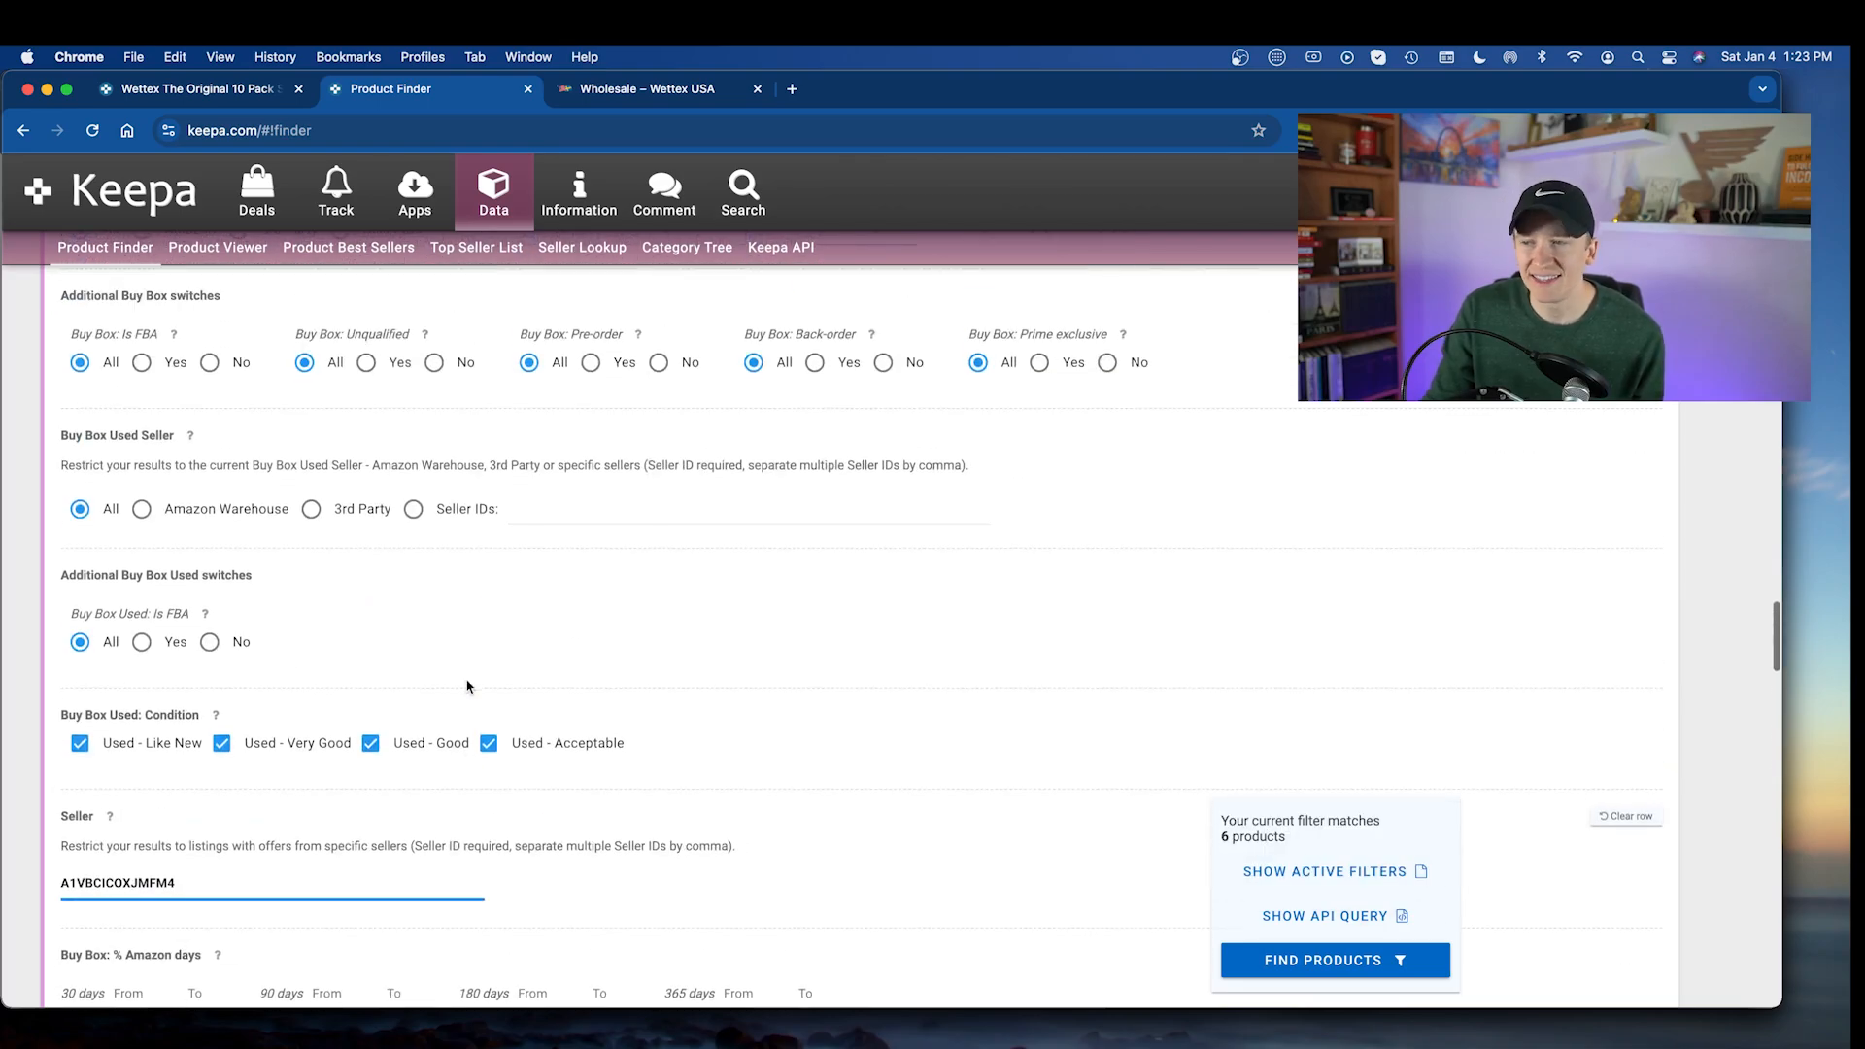
click(1336, 960)
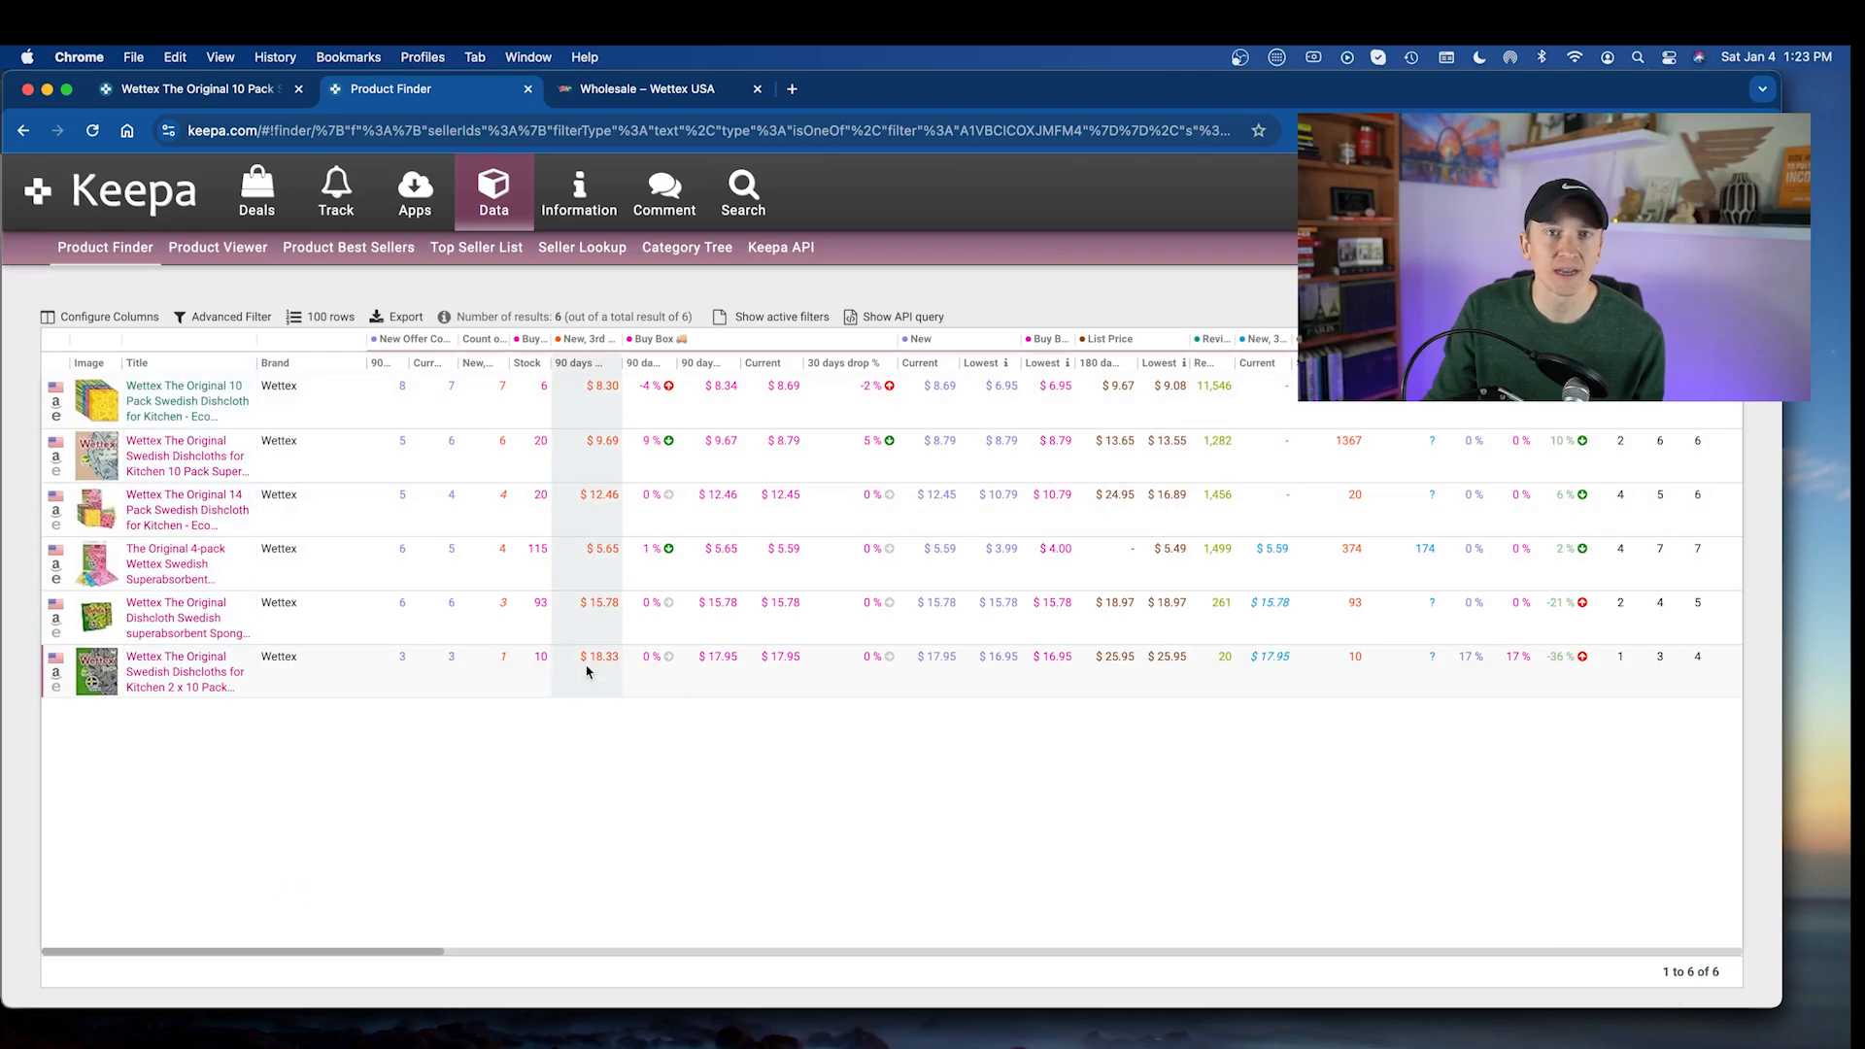
- Go back to the empty Product Finder filters and copy Benture Distributions' seller ID from the dishcloth's offers
scroll(587, 672, left, 5)
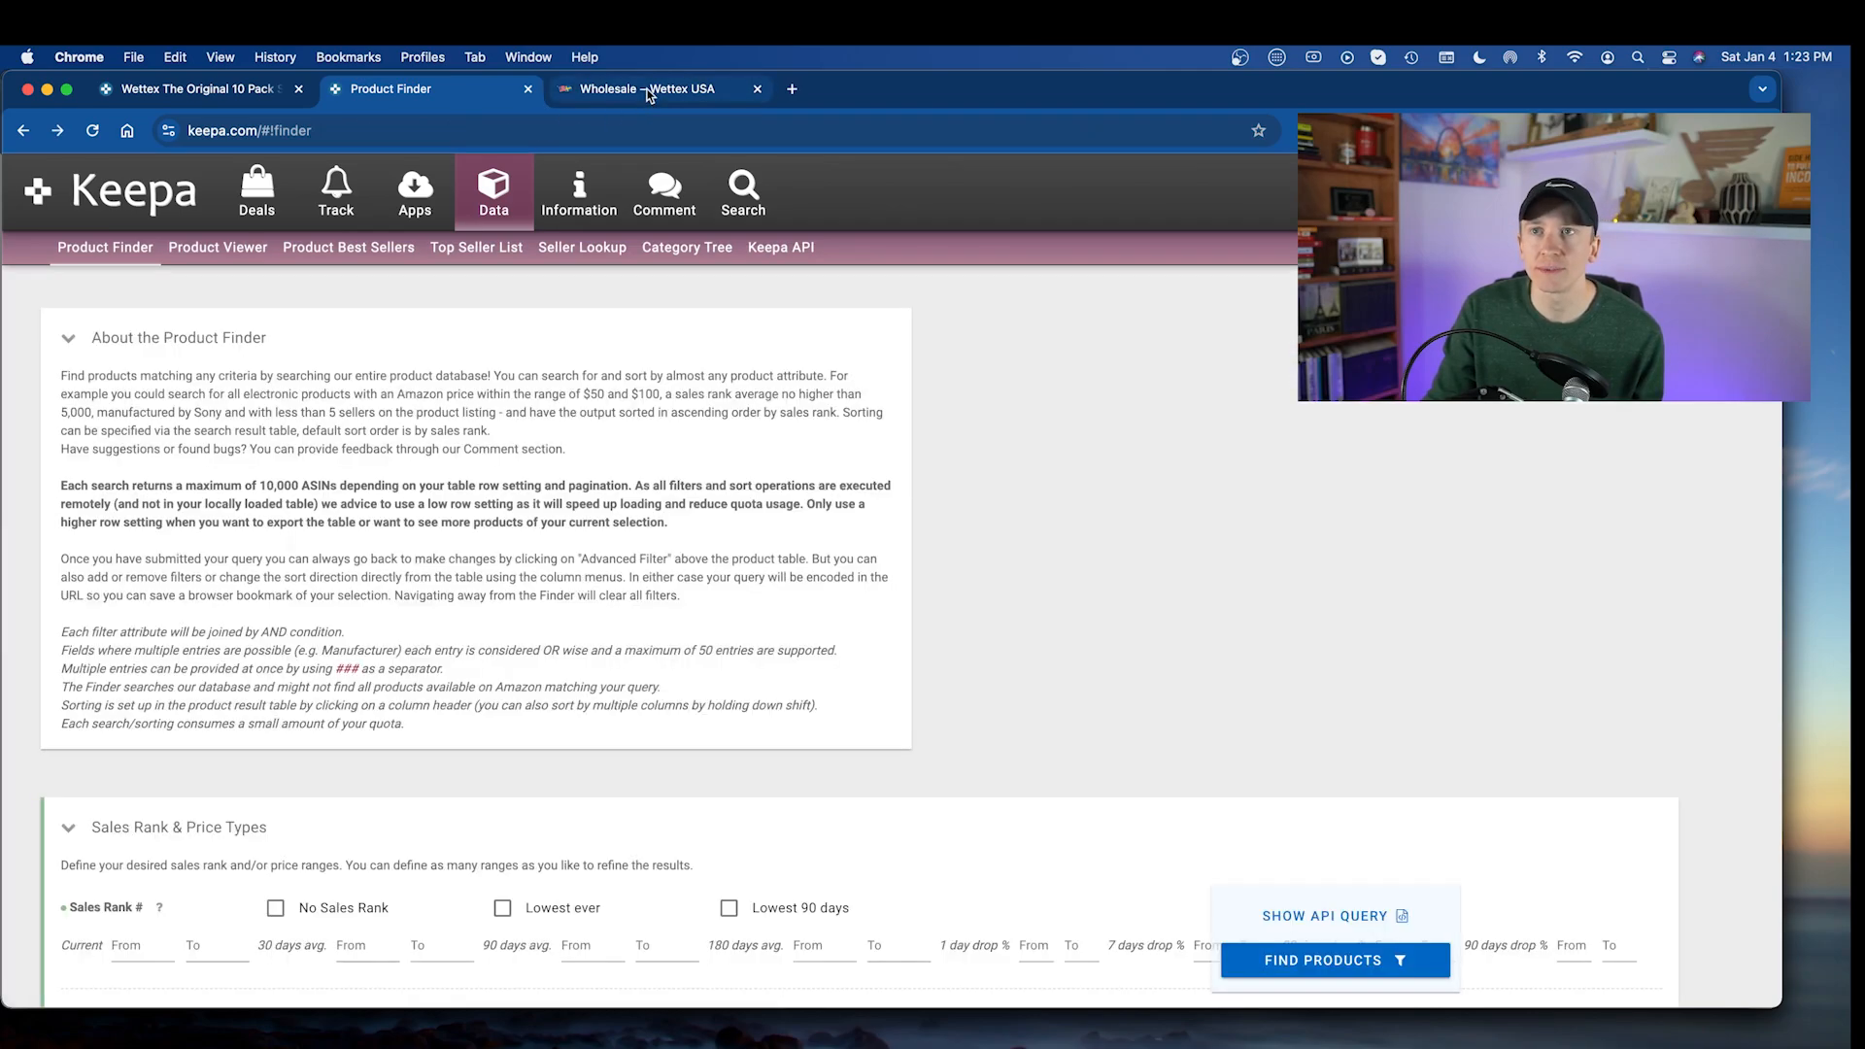
click(167, 94)
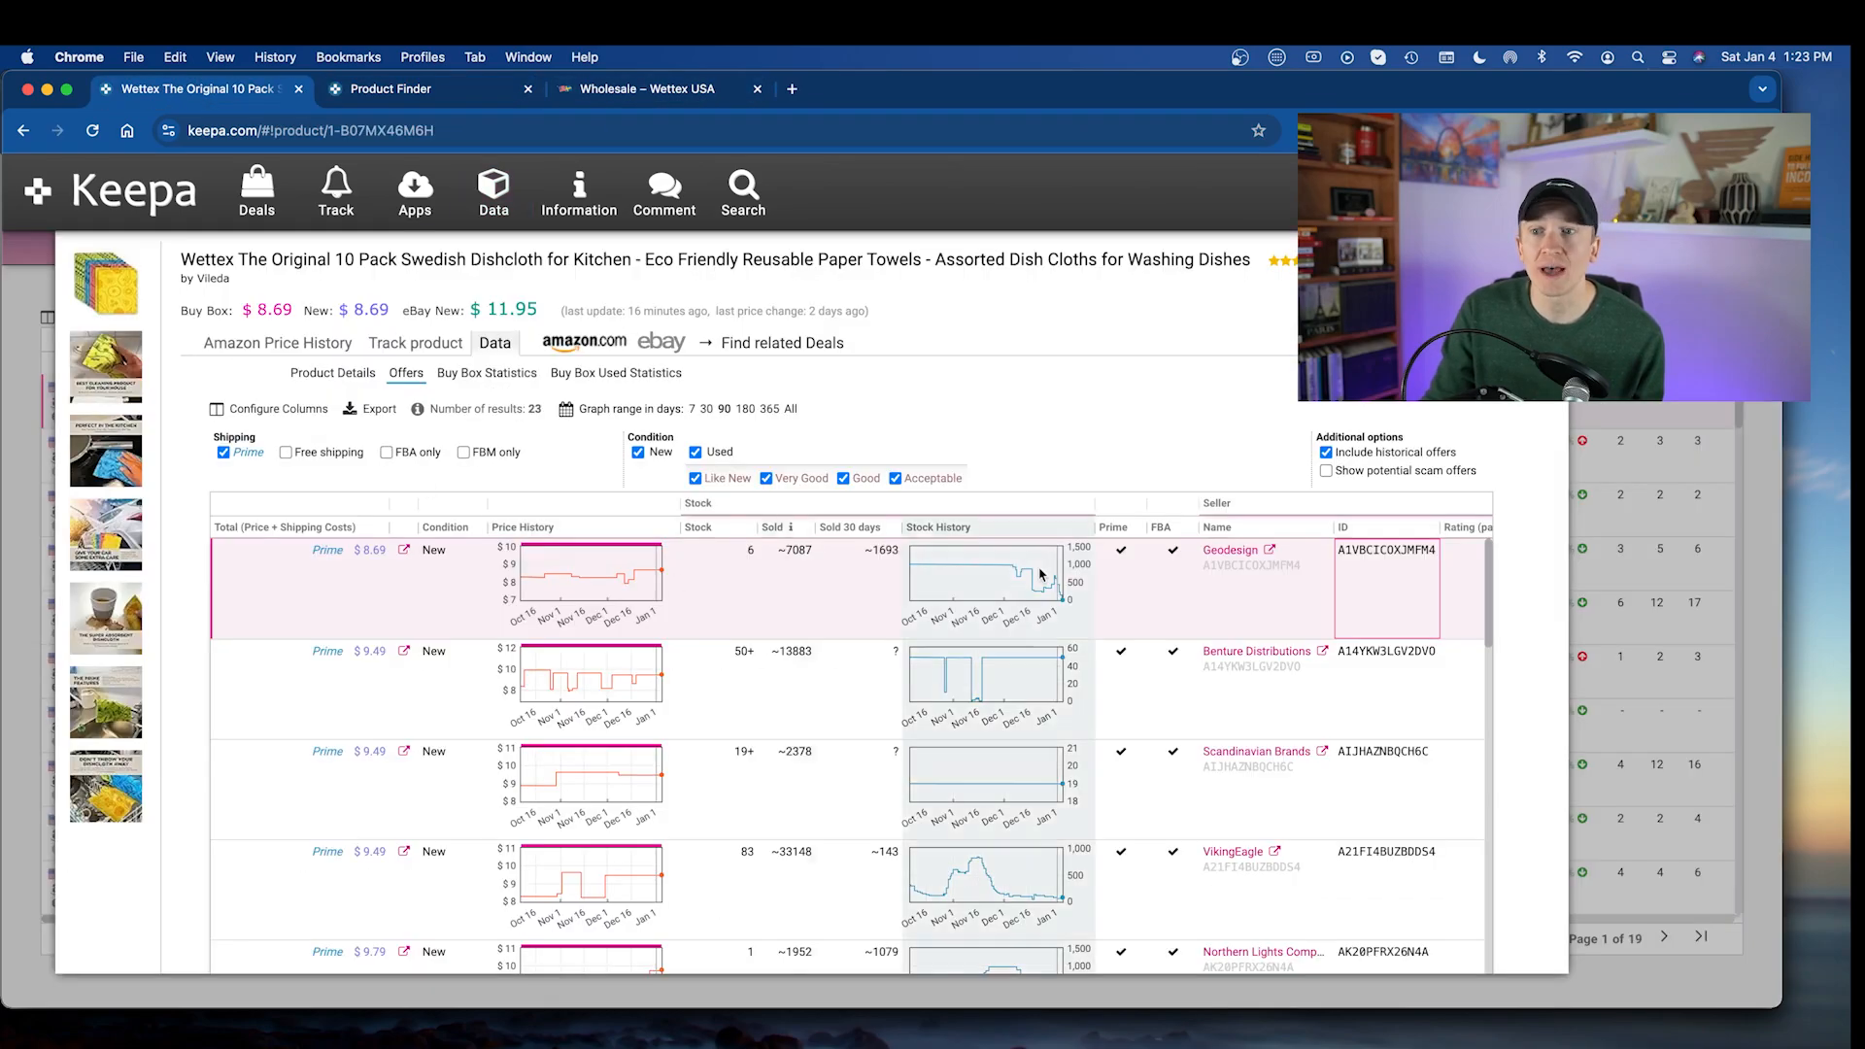
right_click(1381, 663)
click(1406, 681)
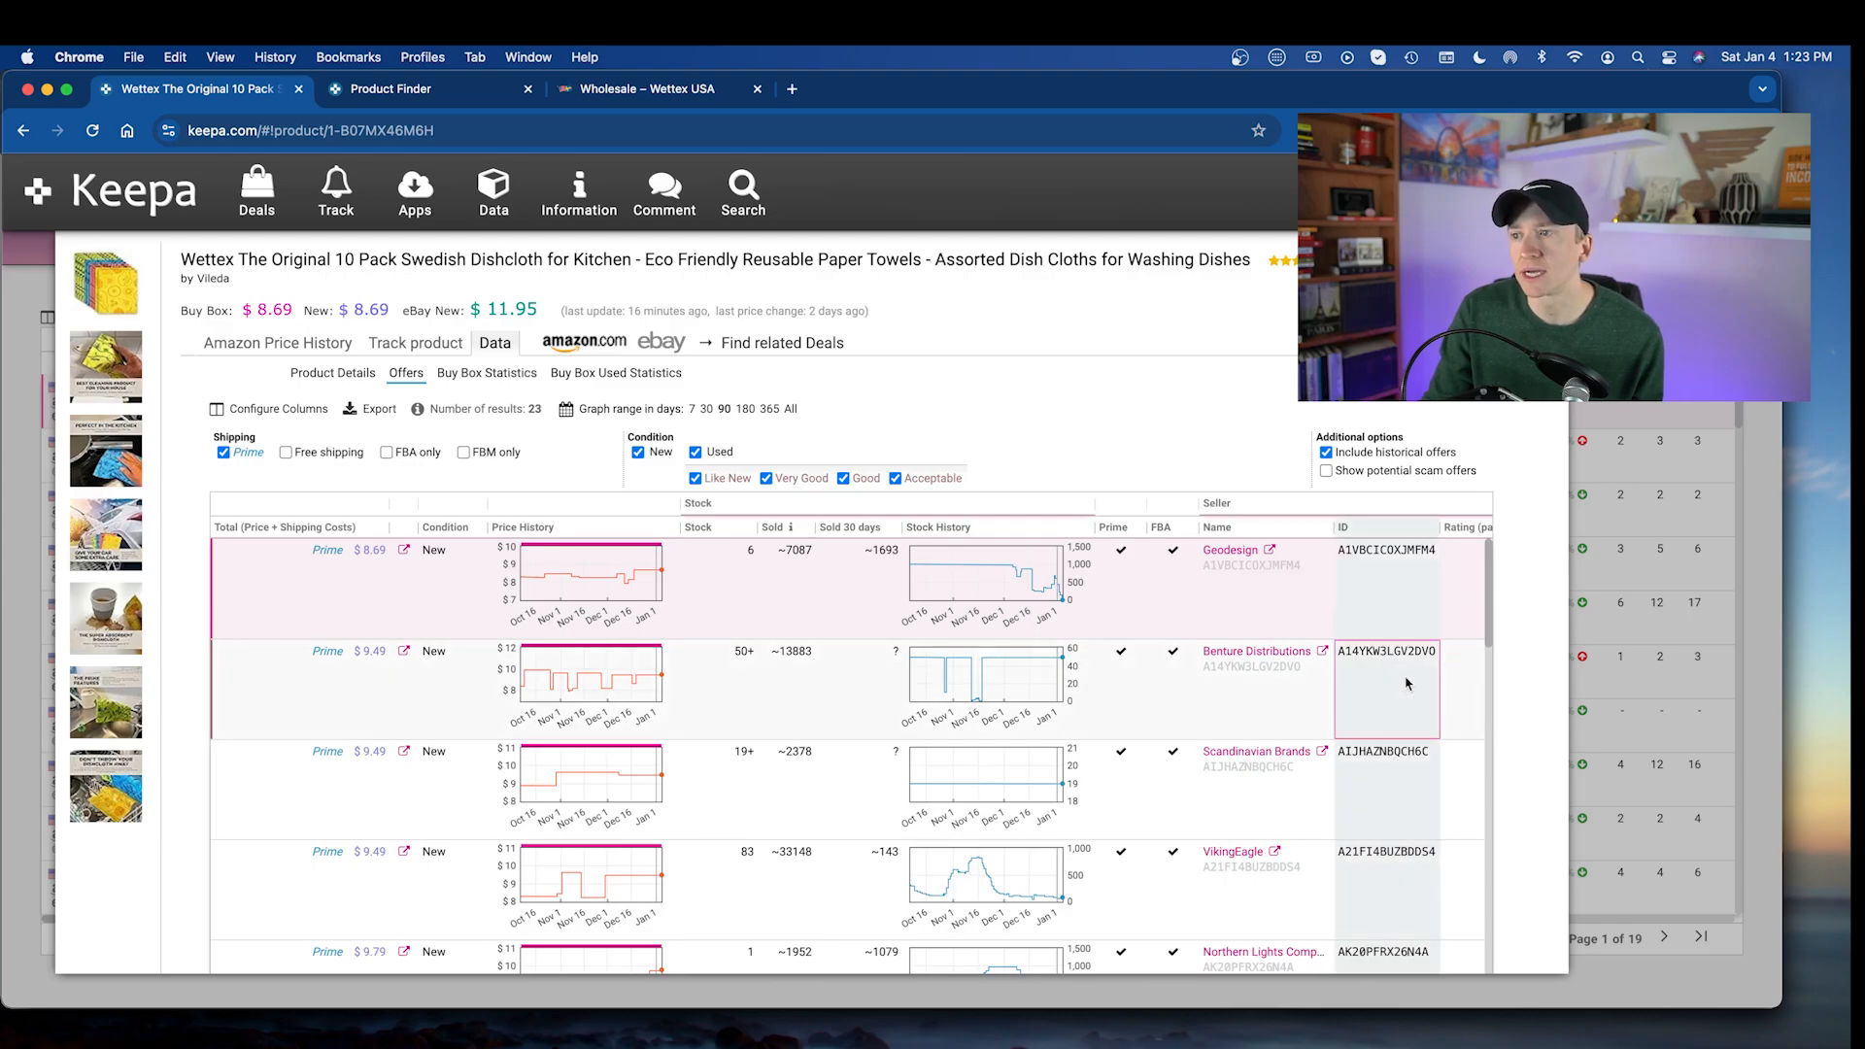
- Restrict the Product Finder's Seller filter to Benture Distributions by entering the copied seller ID
click(382, 98)
scroll(376, 643, down, 20)
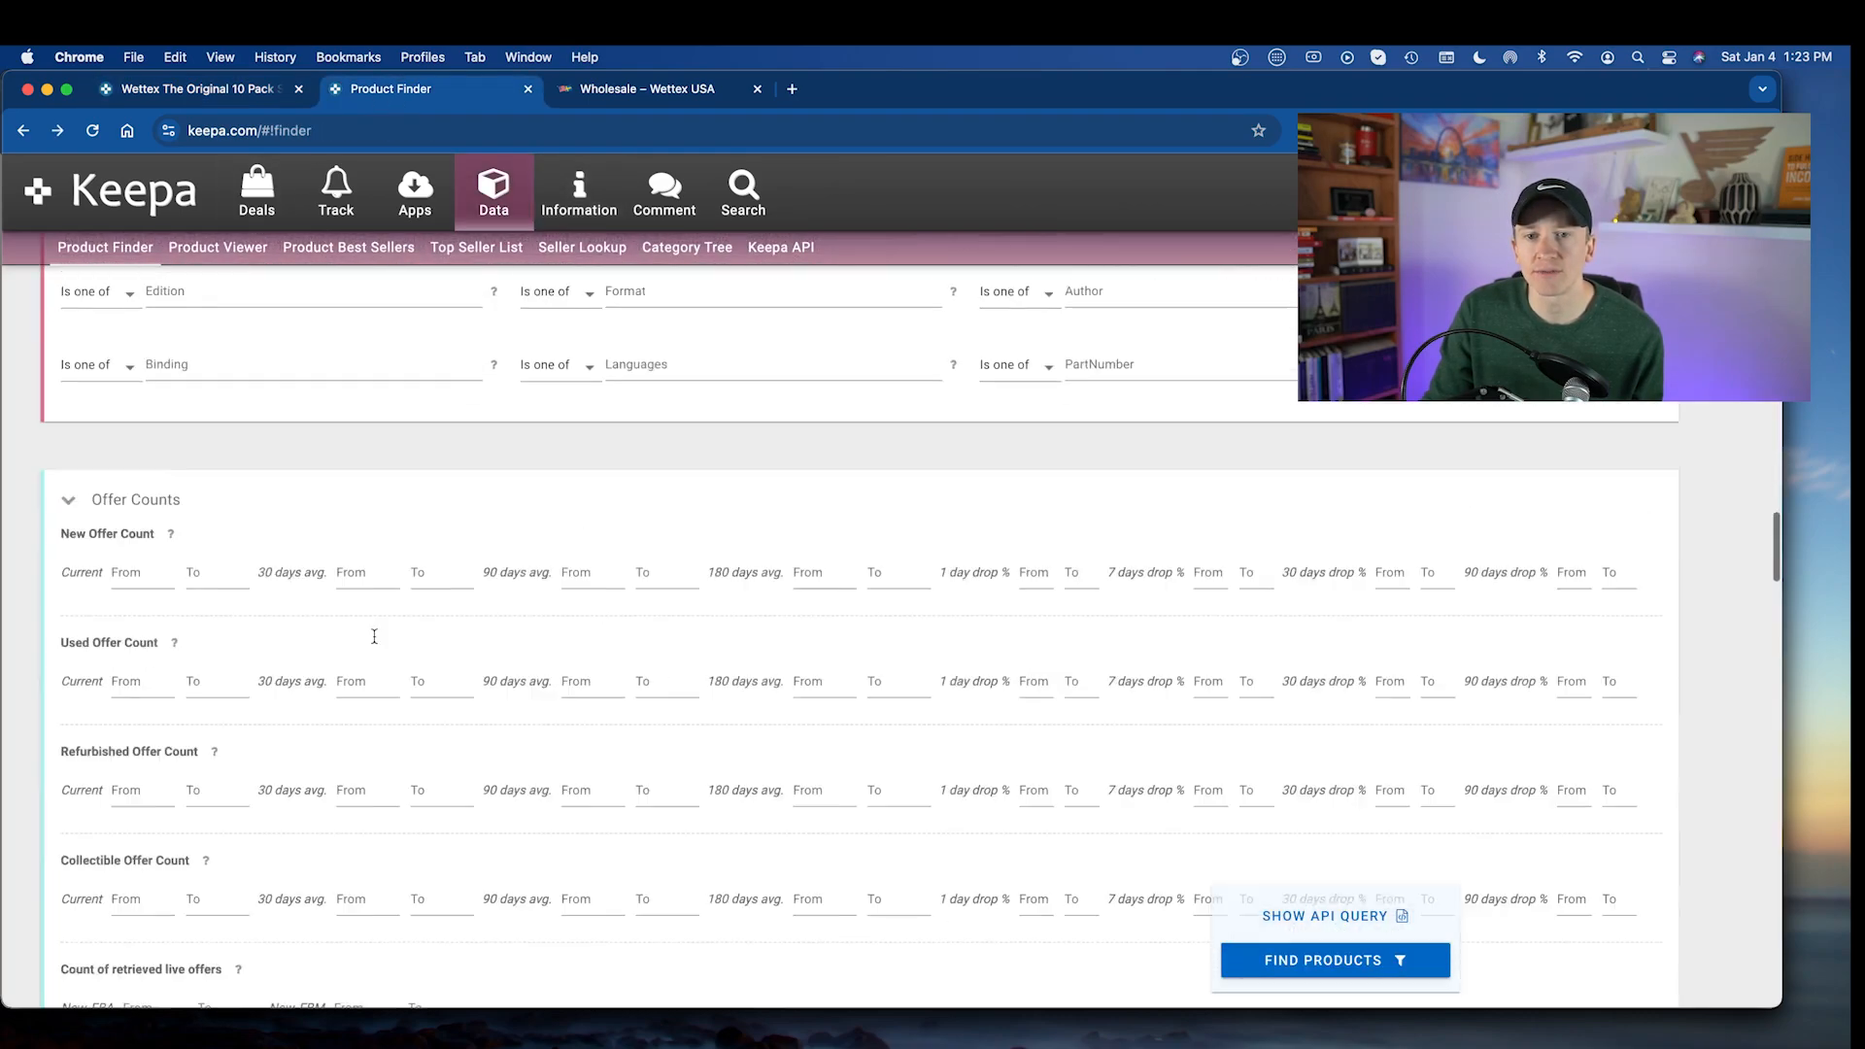
scroll(375, 641, down, 4)
scroll(375, 637, up, 3)
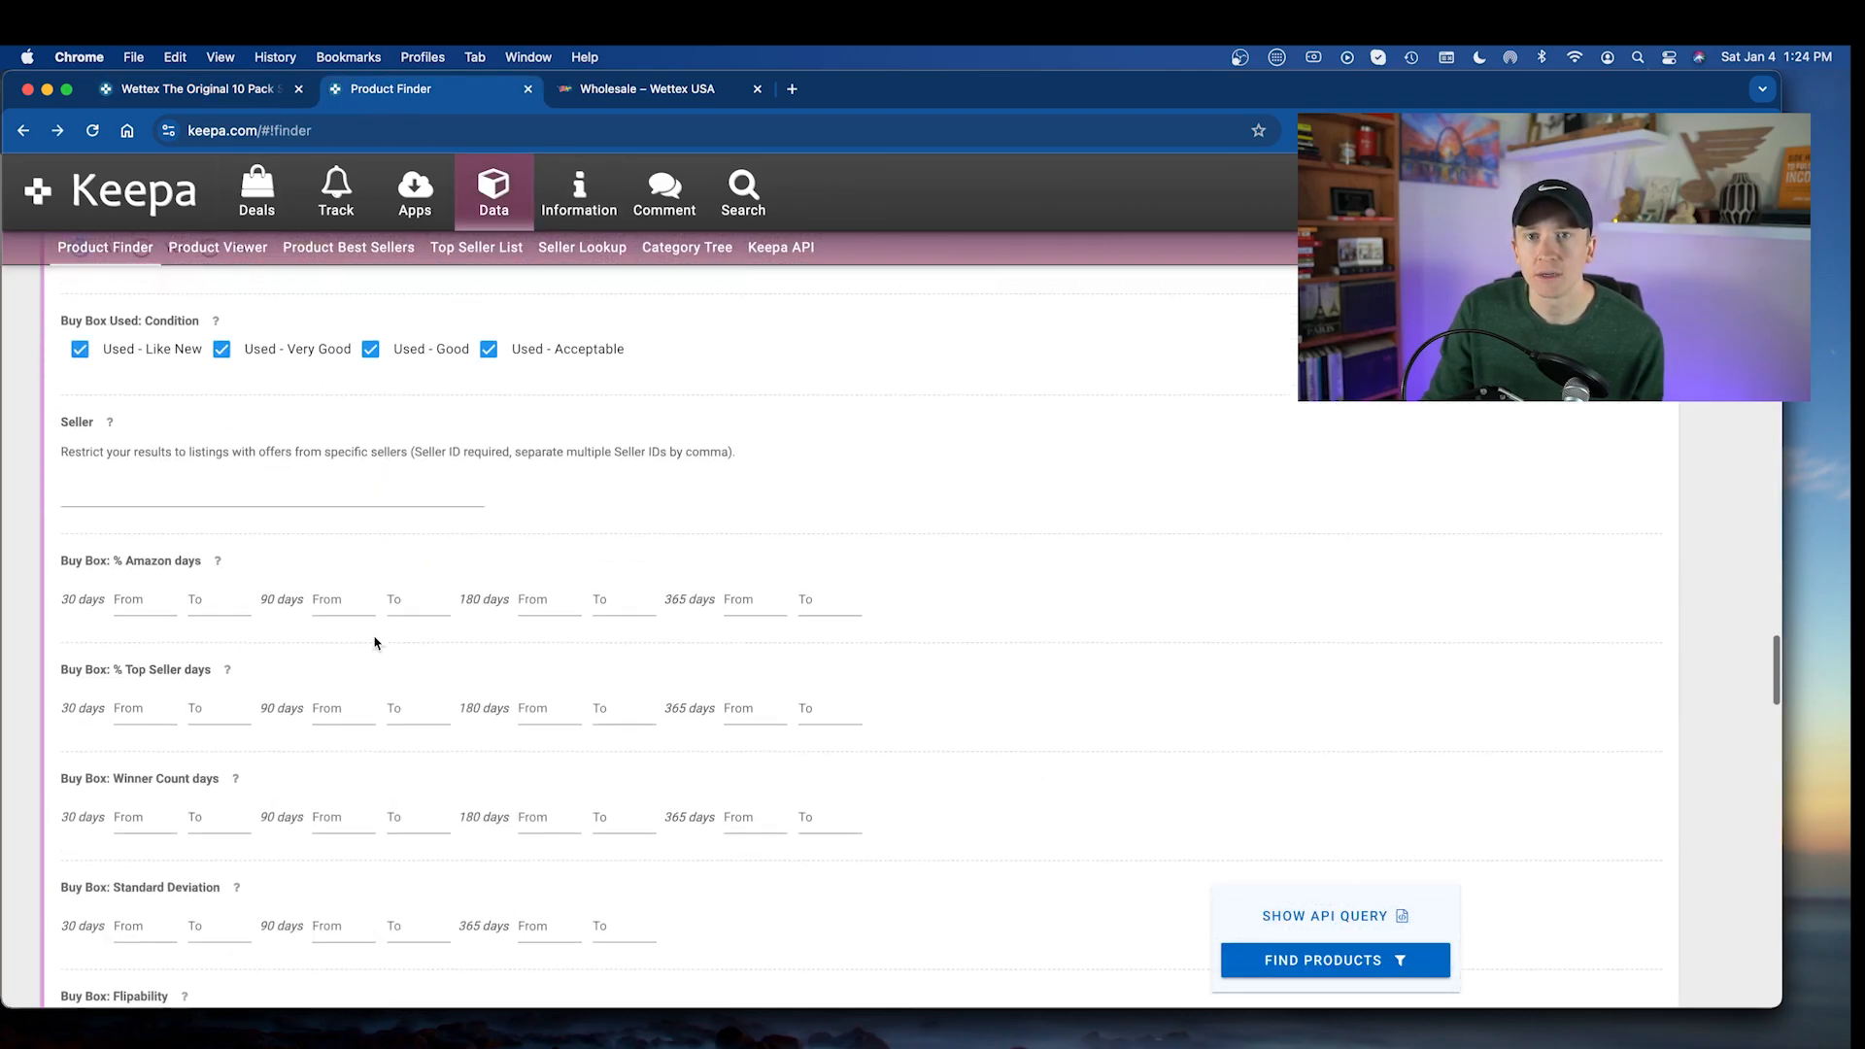
click(375, 610)
key(super+v)
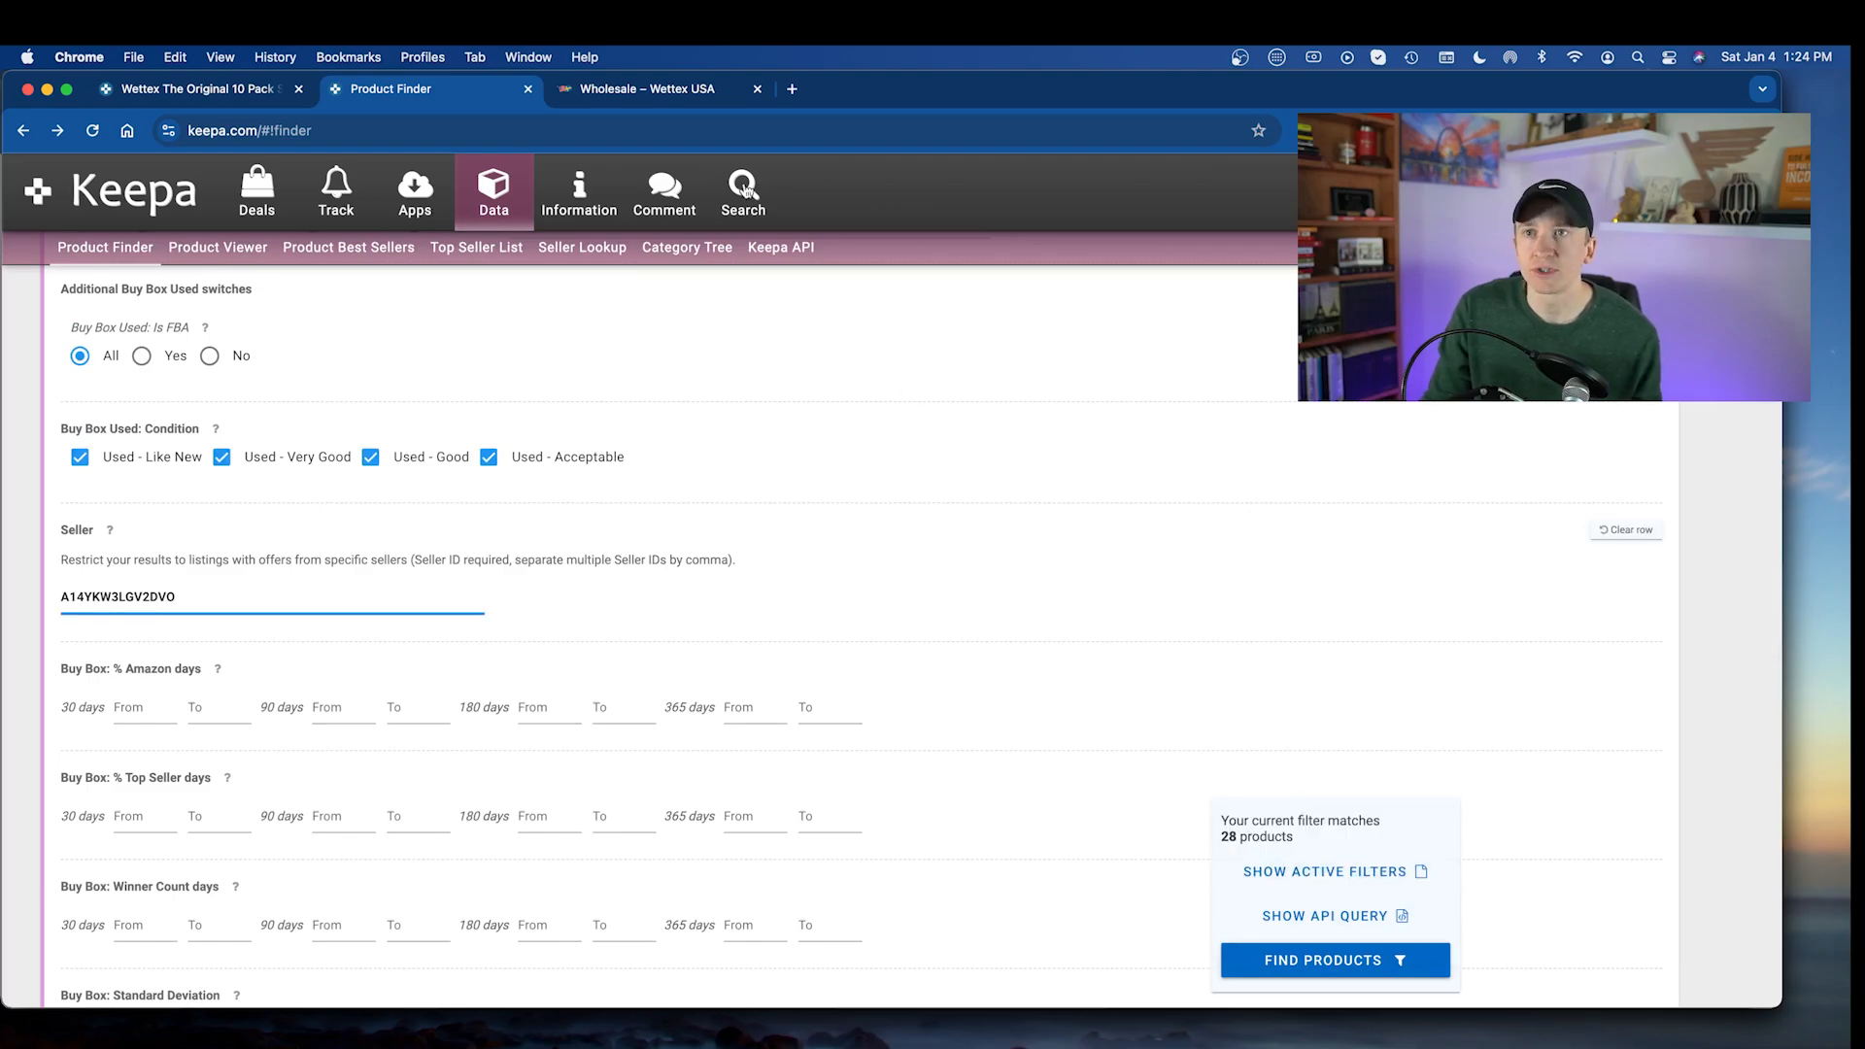
- Return to the dishcloth's offers and copy Geodesign's seller ID again
click(657, 93)
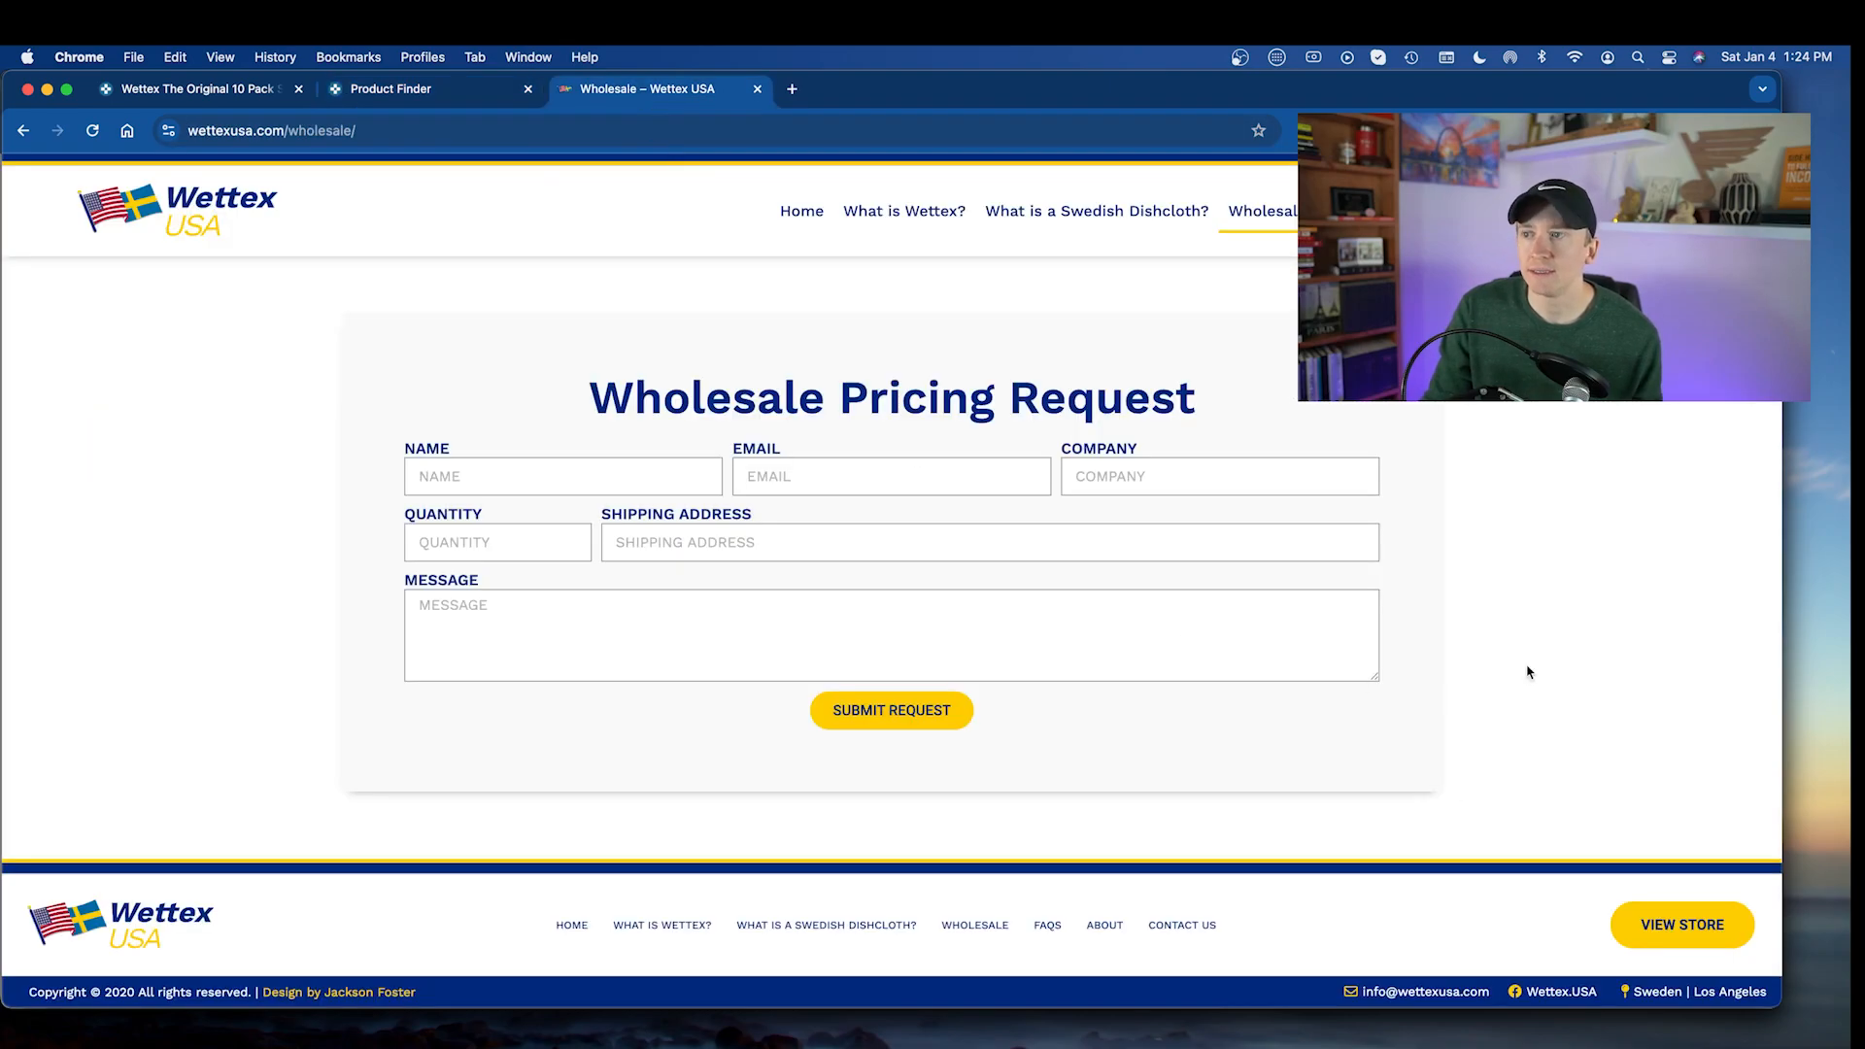
click(161, 95)
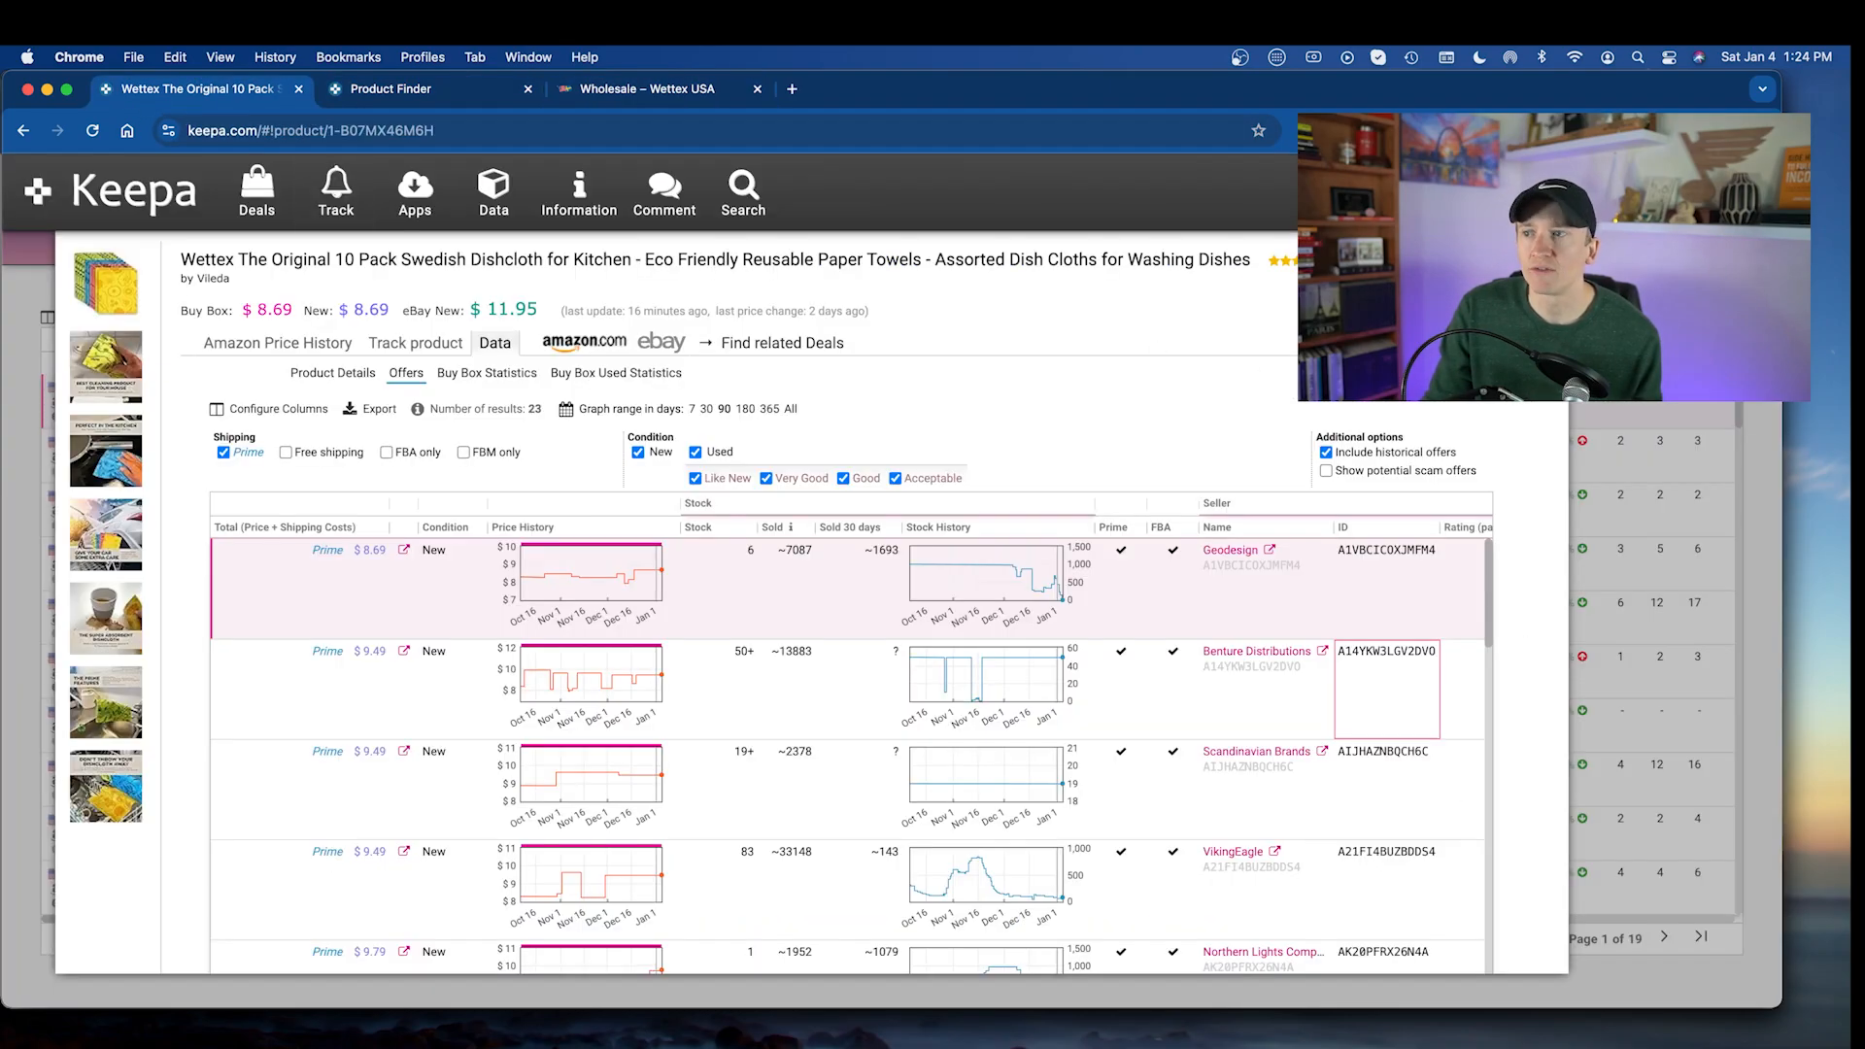
right_click(1374, 586)
click(1418, 598)
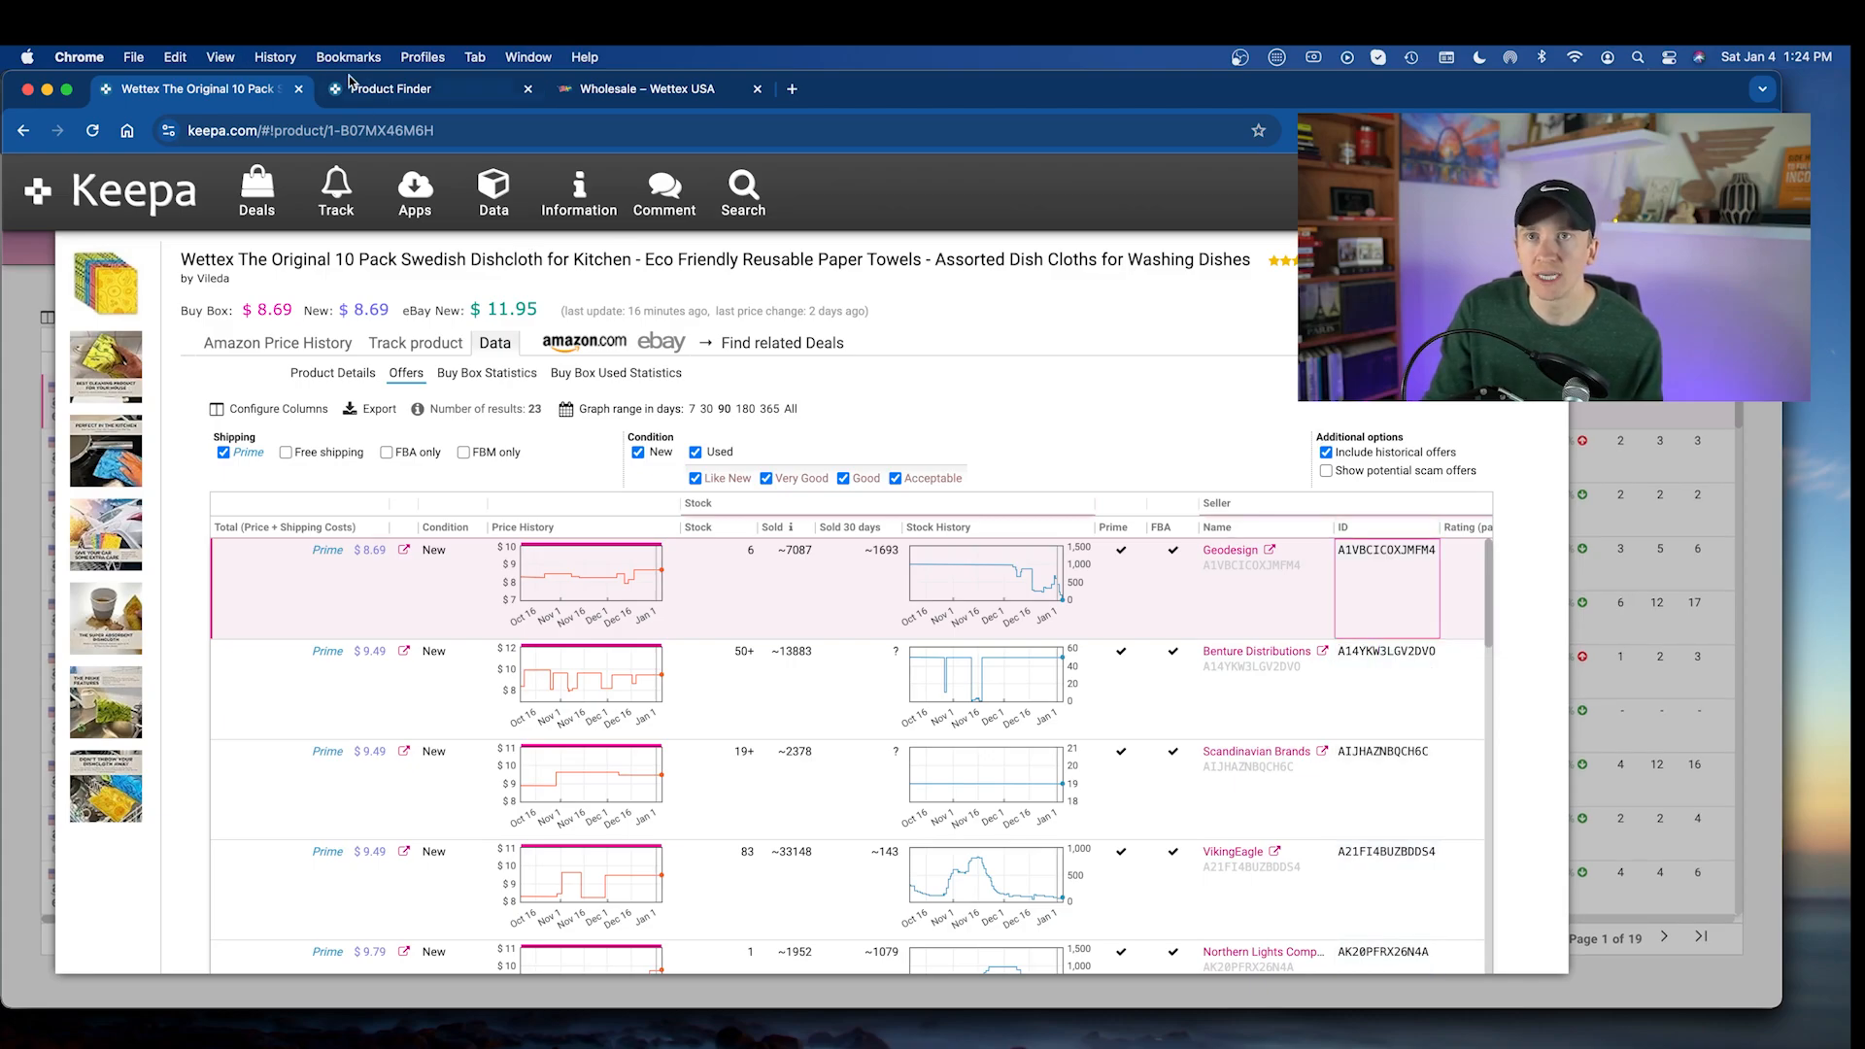
- Add Geodesign's seller ID to the Product Finder's Seller filter after Benture Distributions' ID, separated by a comma
click(349, 85)
click(264, 599)
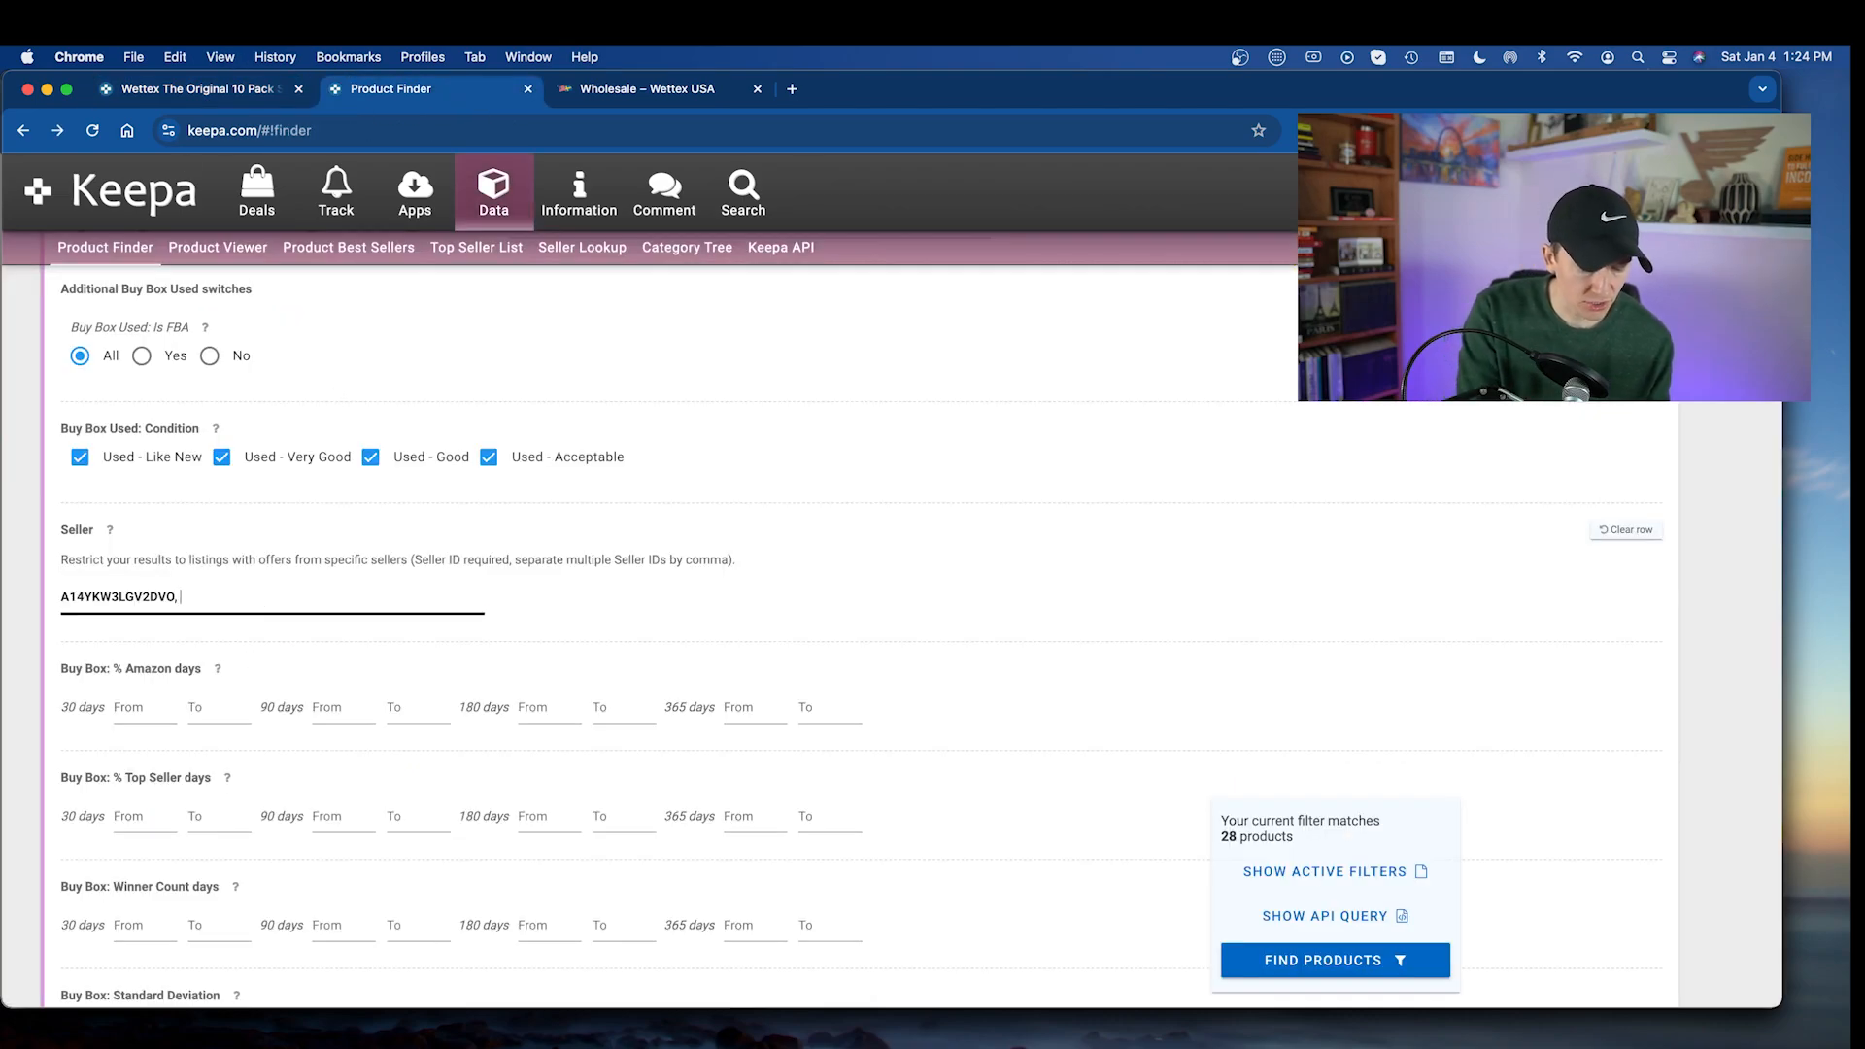
text(,)
key(super+v)
click(898, 628)
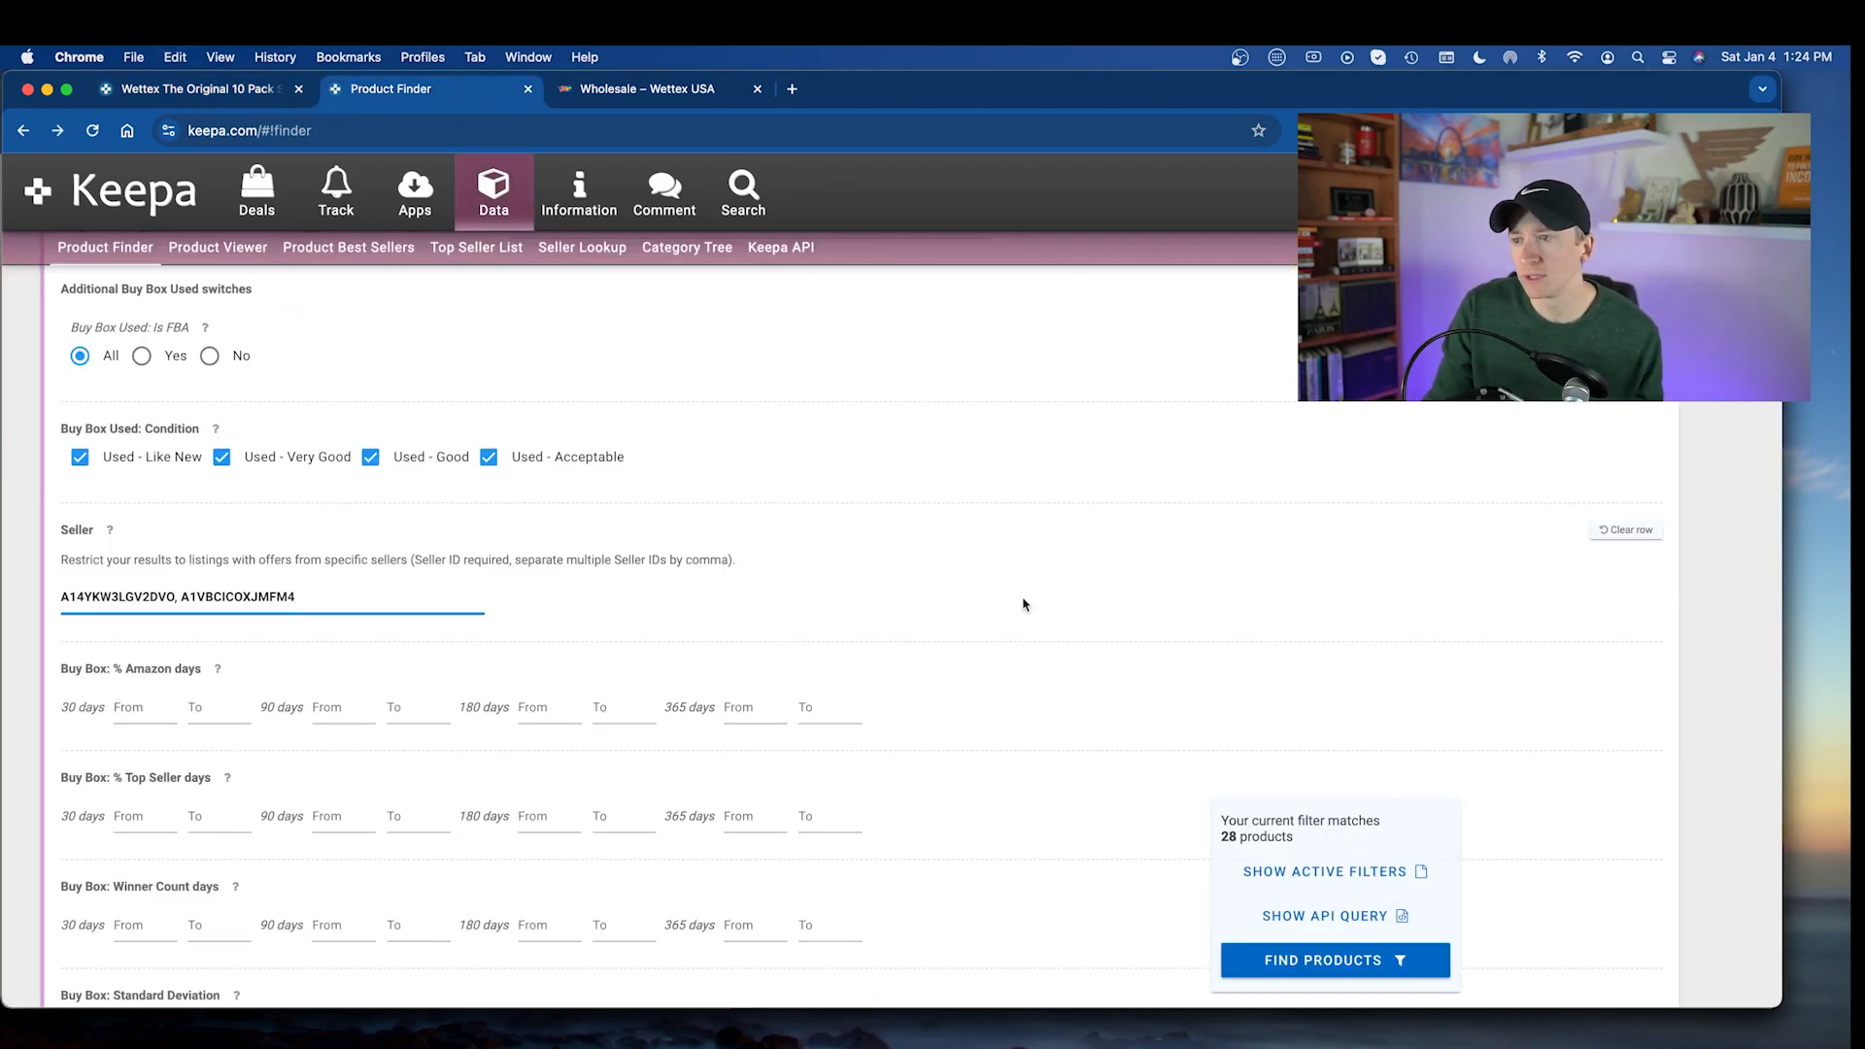
- Run the Product Finder search for both entered seller IDs and look through the brands in the matching products
click(1318, 963)
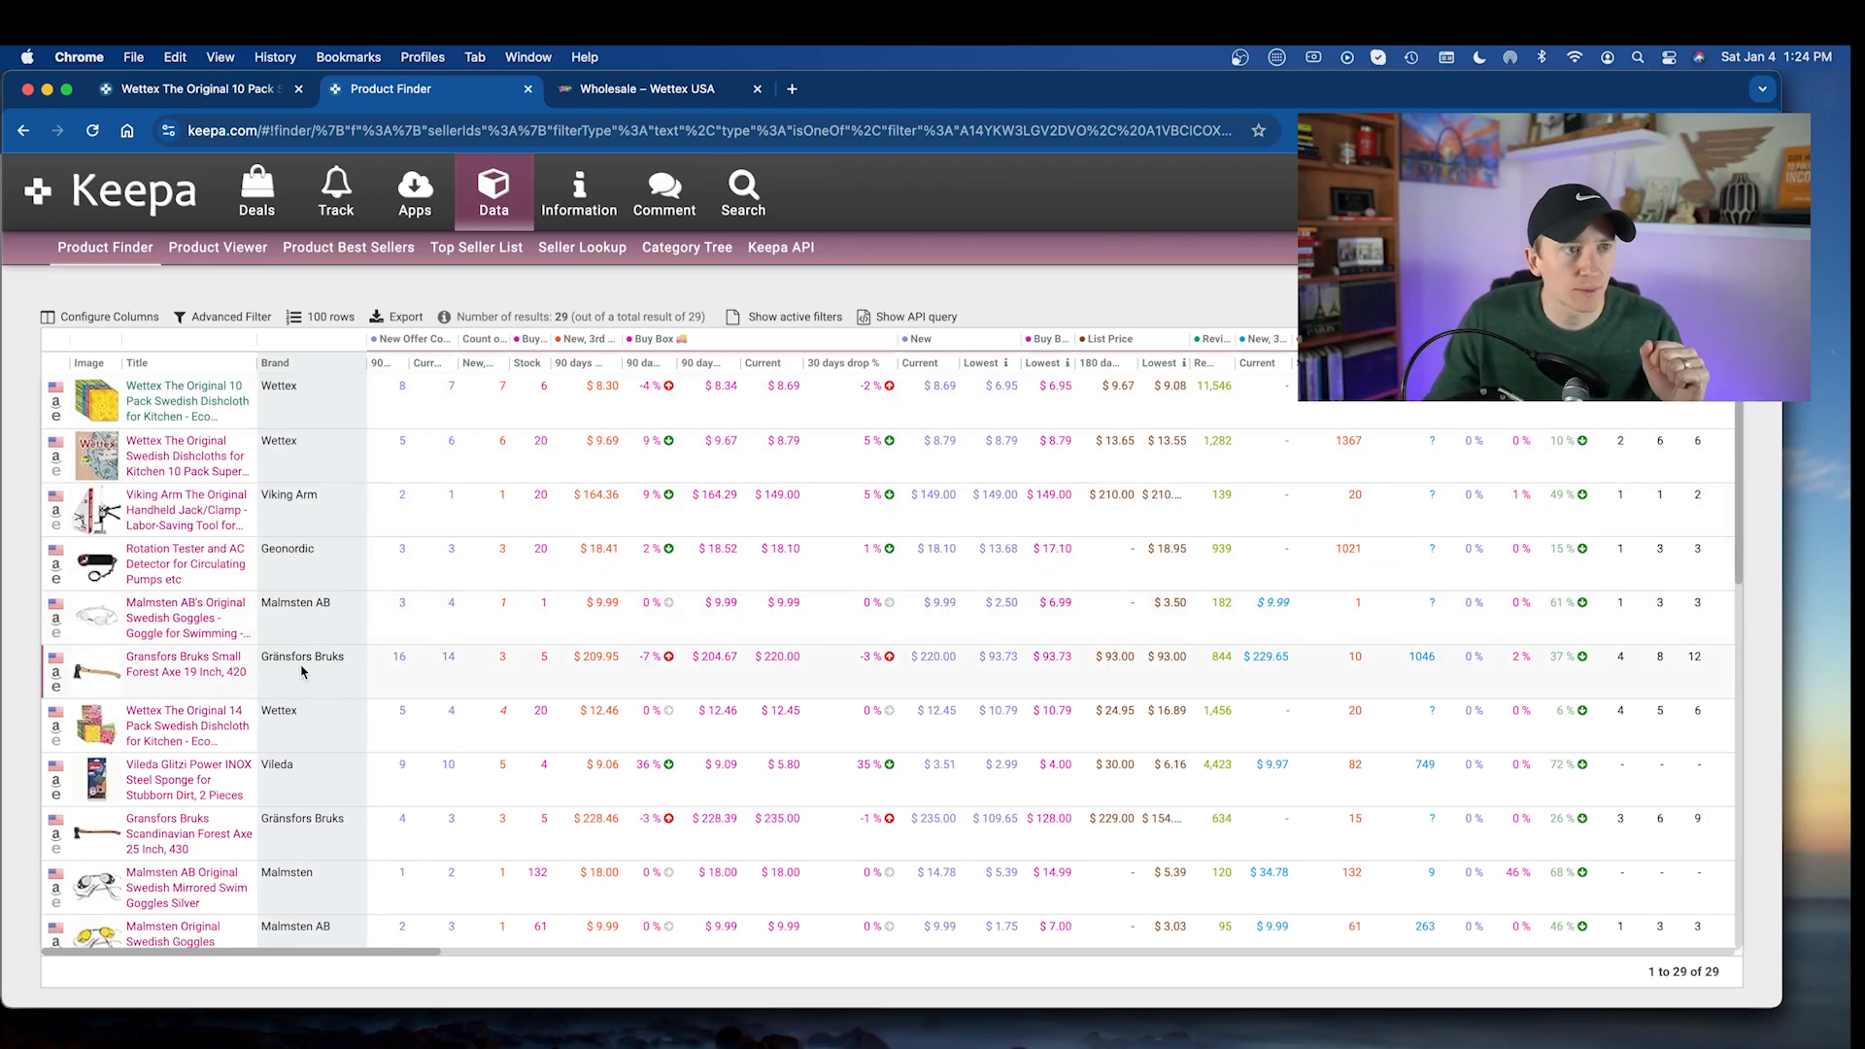
scroll(301, 670, down, 10)
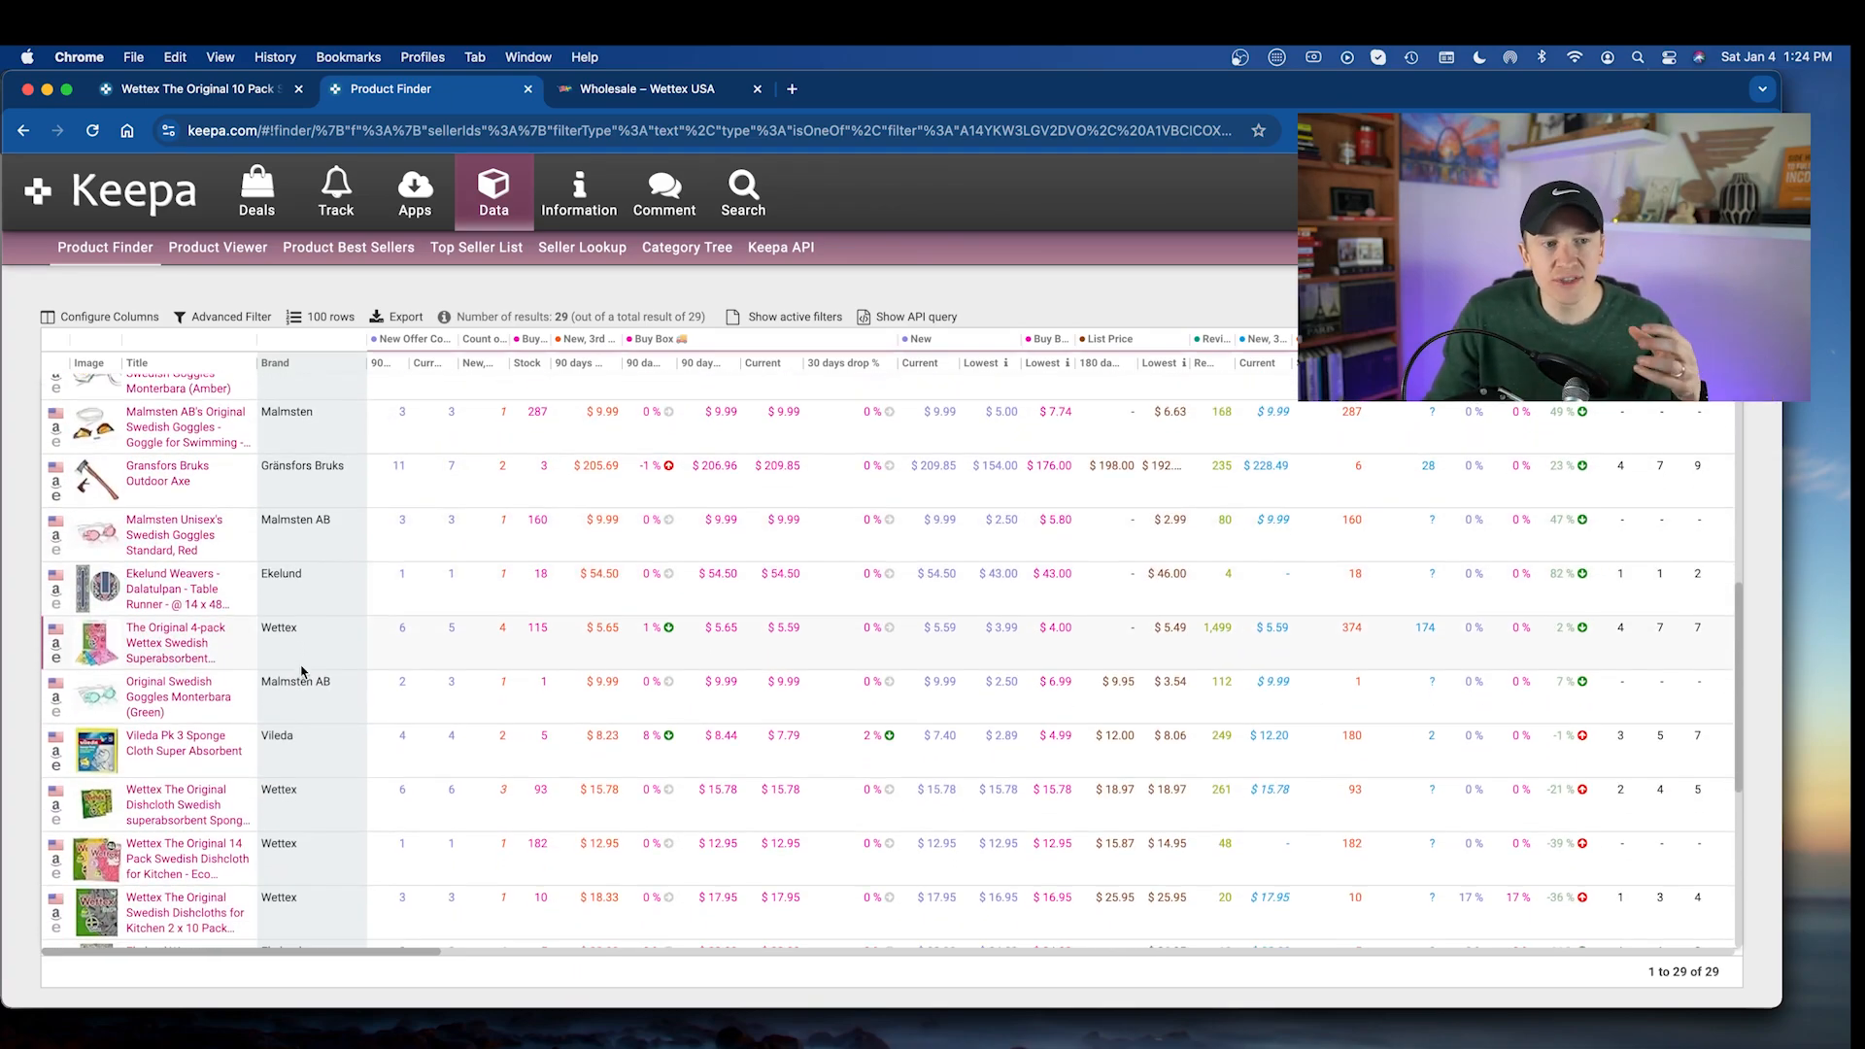
scroll(301, 672, up, 10)
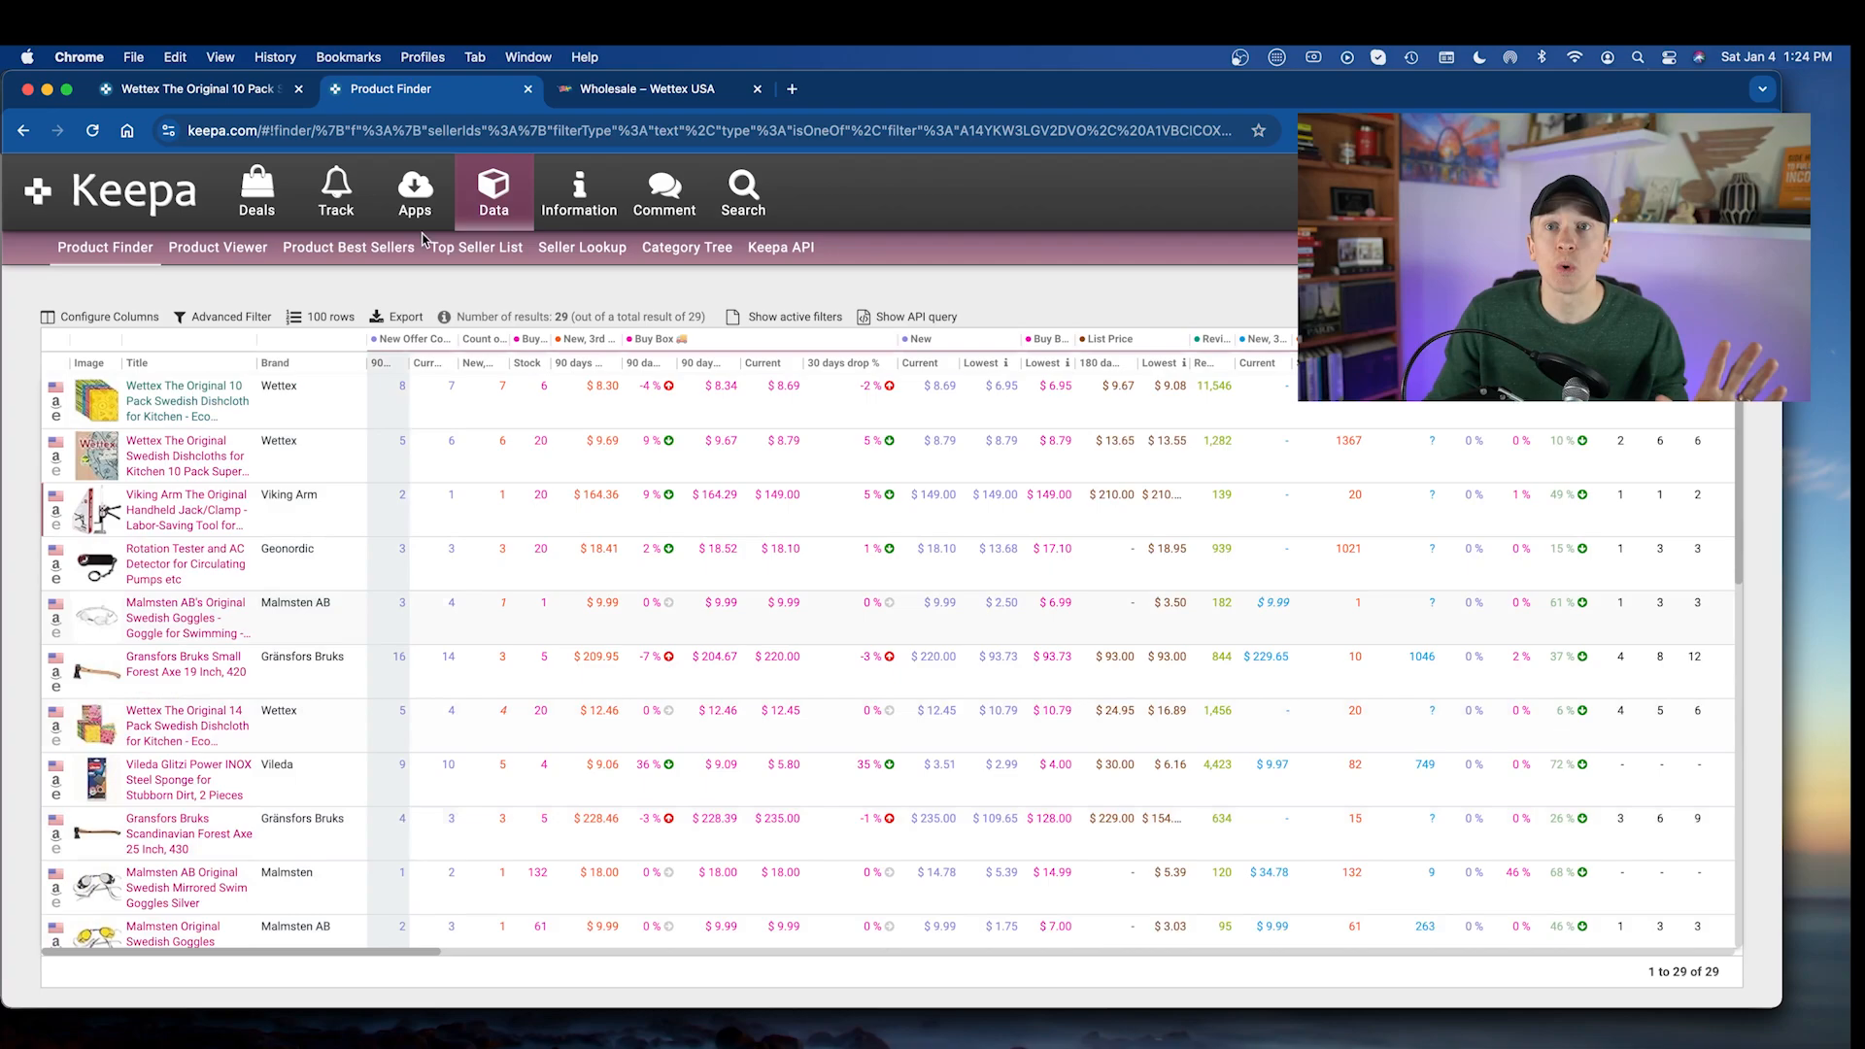
- Return from the Wettex dishcloth to the original Product Finder results, review the imarku Chef Knife's price history graphs, and close them
click(207, 91)
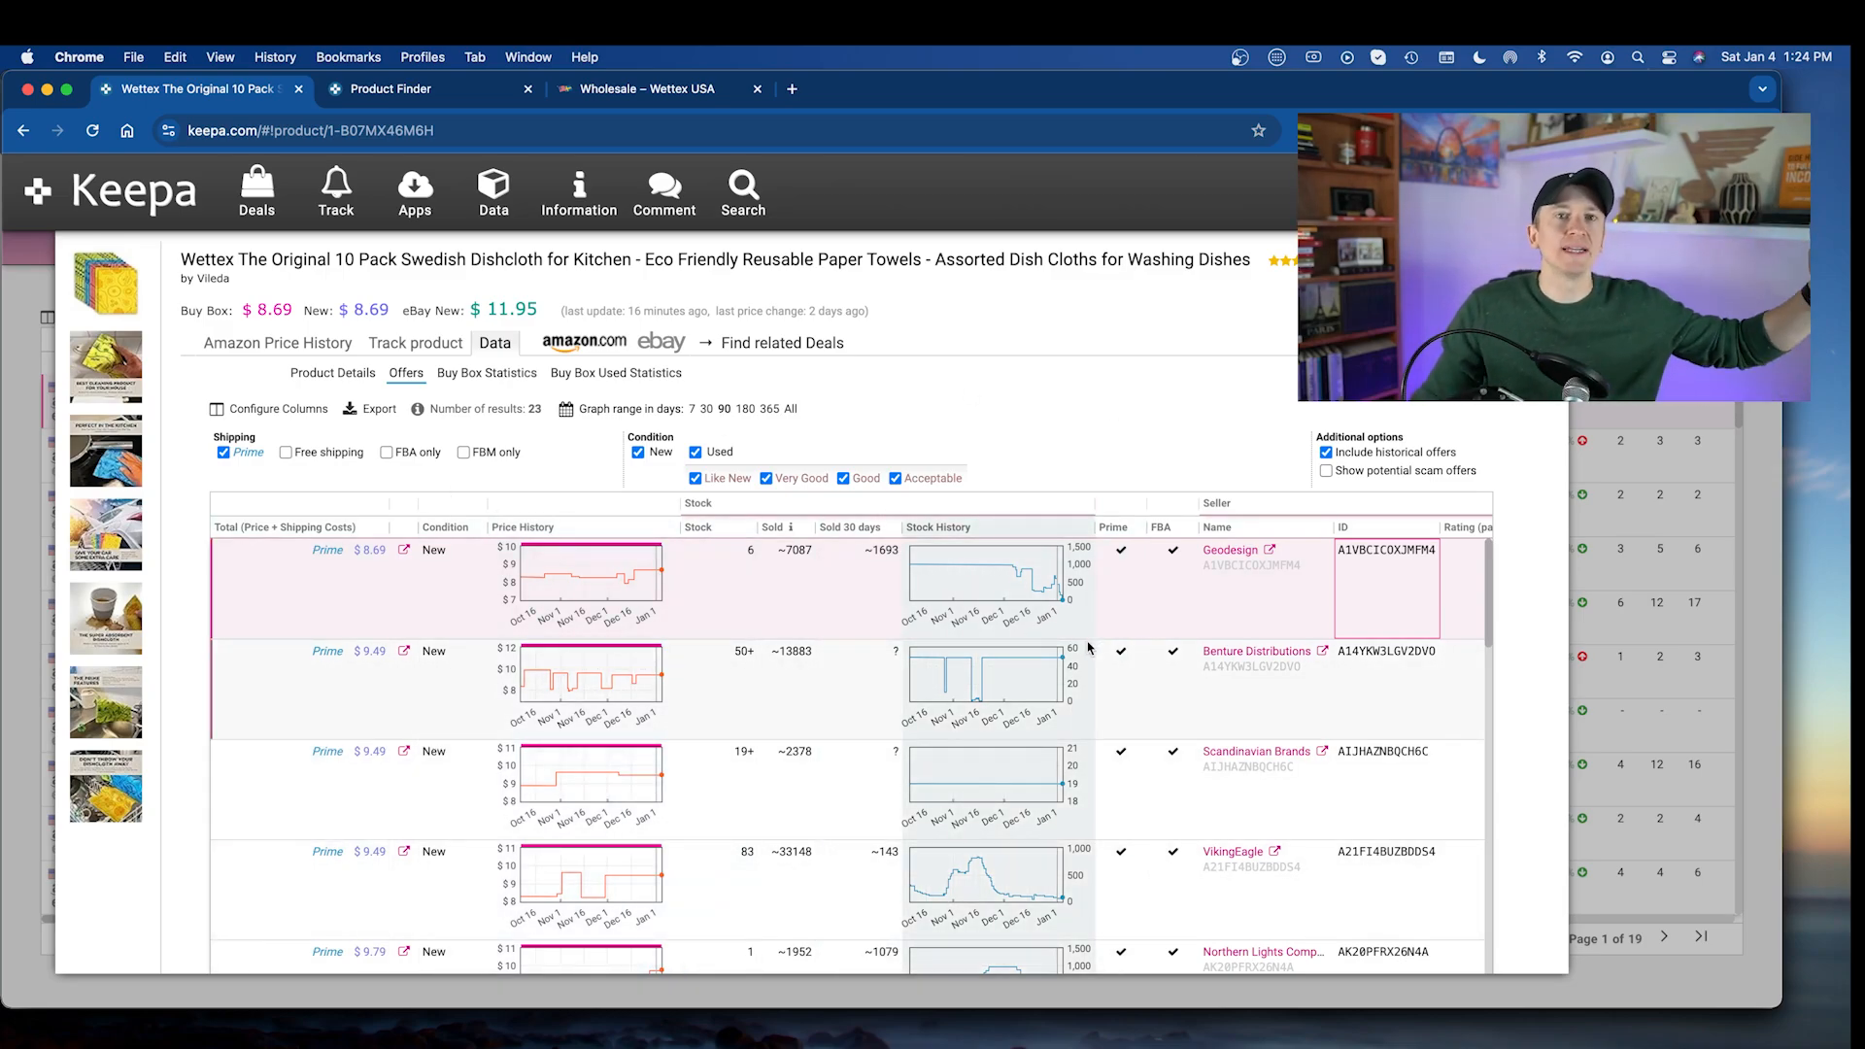
click(30, 544)
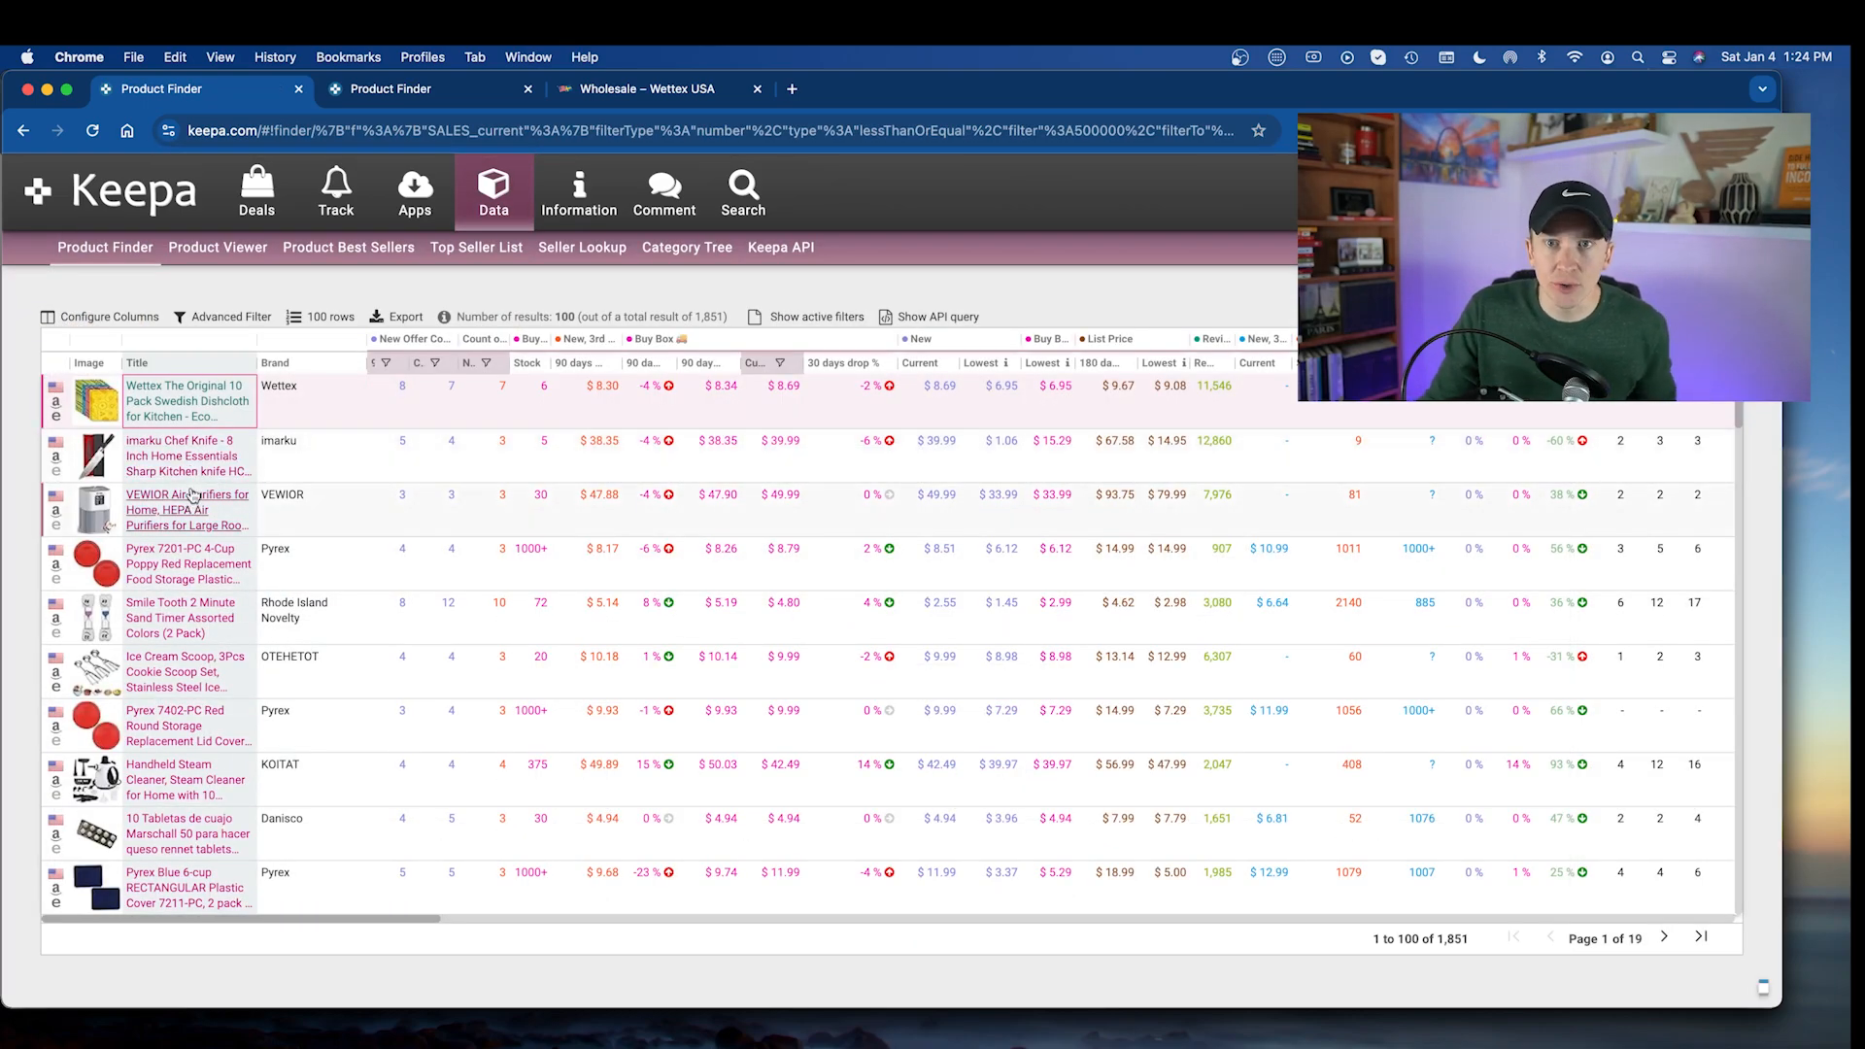
click(185, 456)
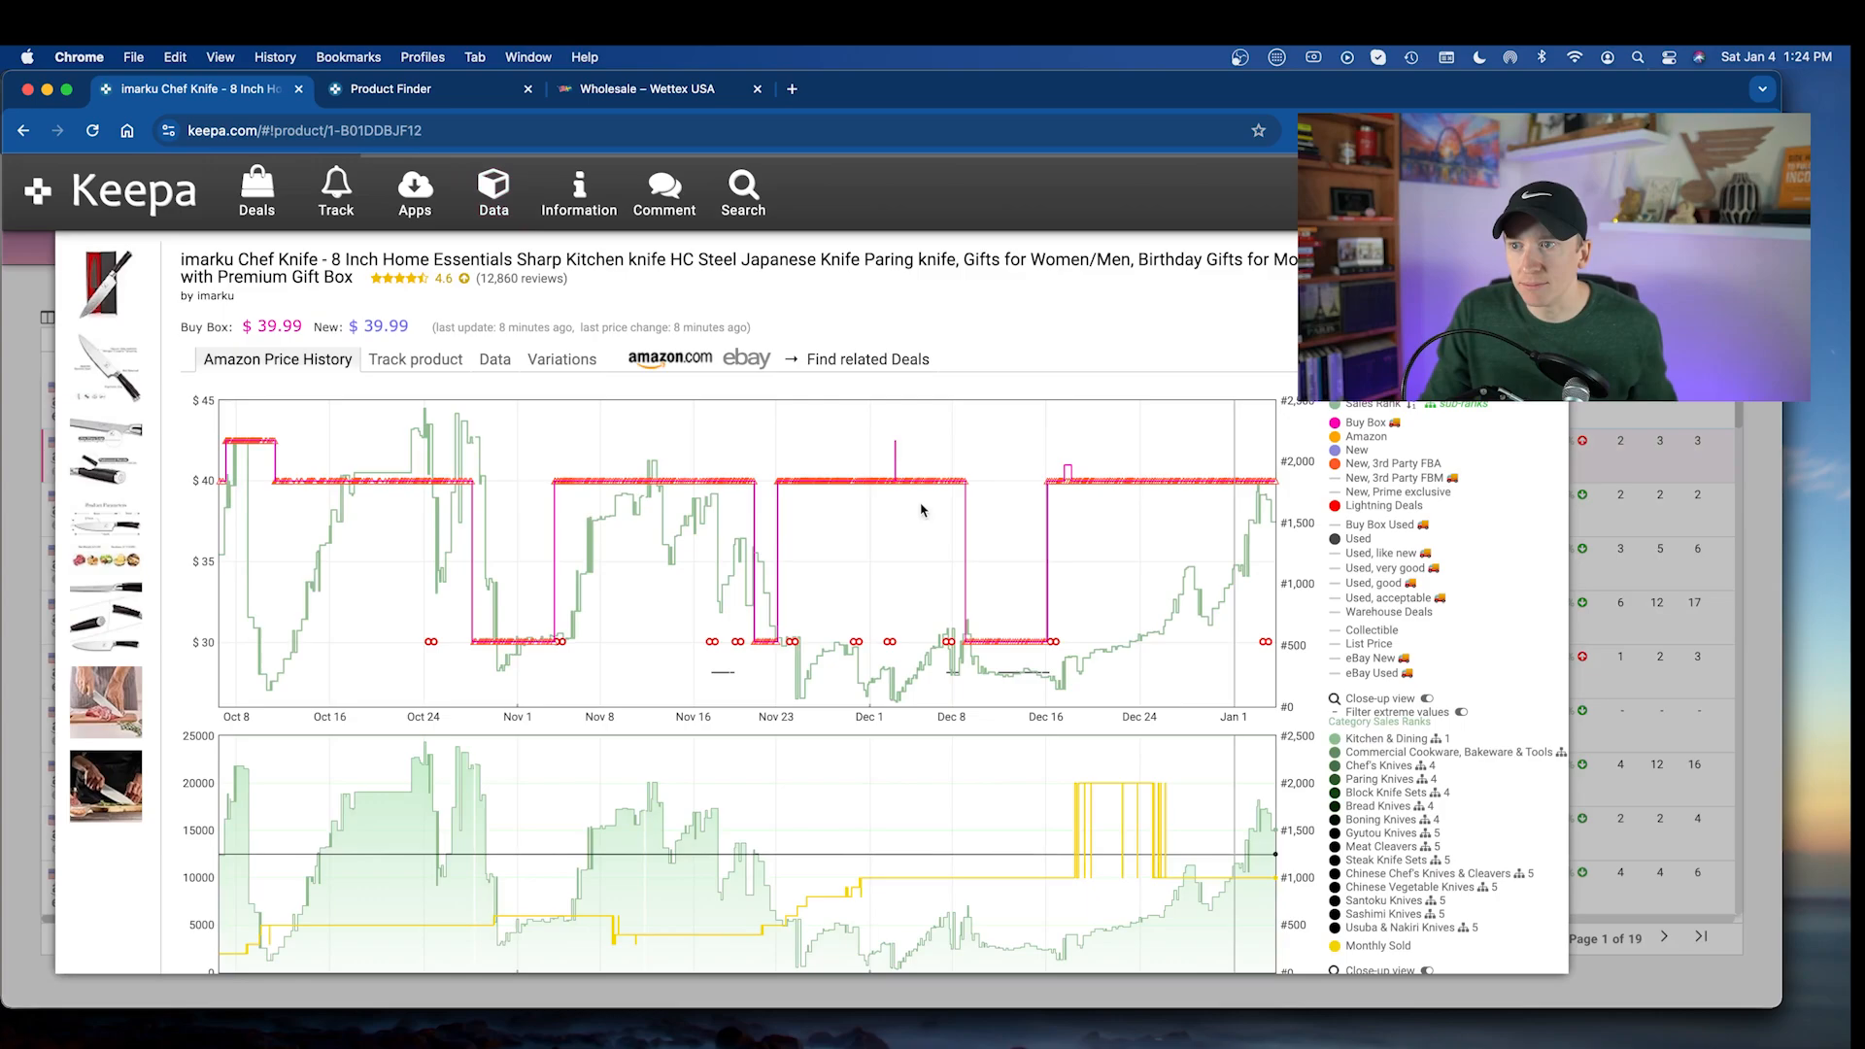
scroll(1047, 588, down, 1)
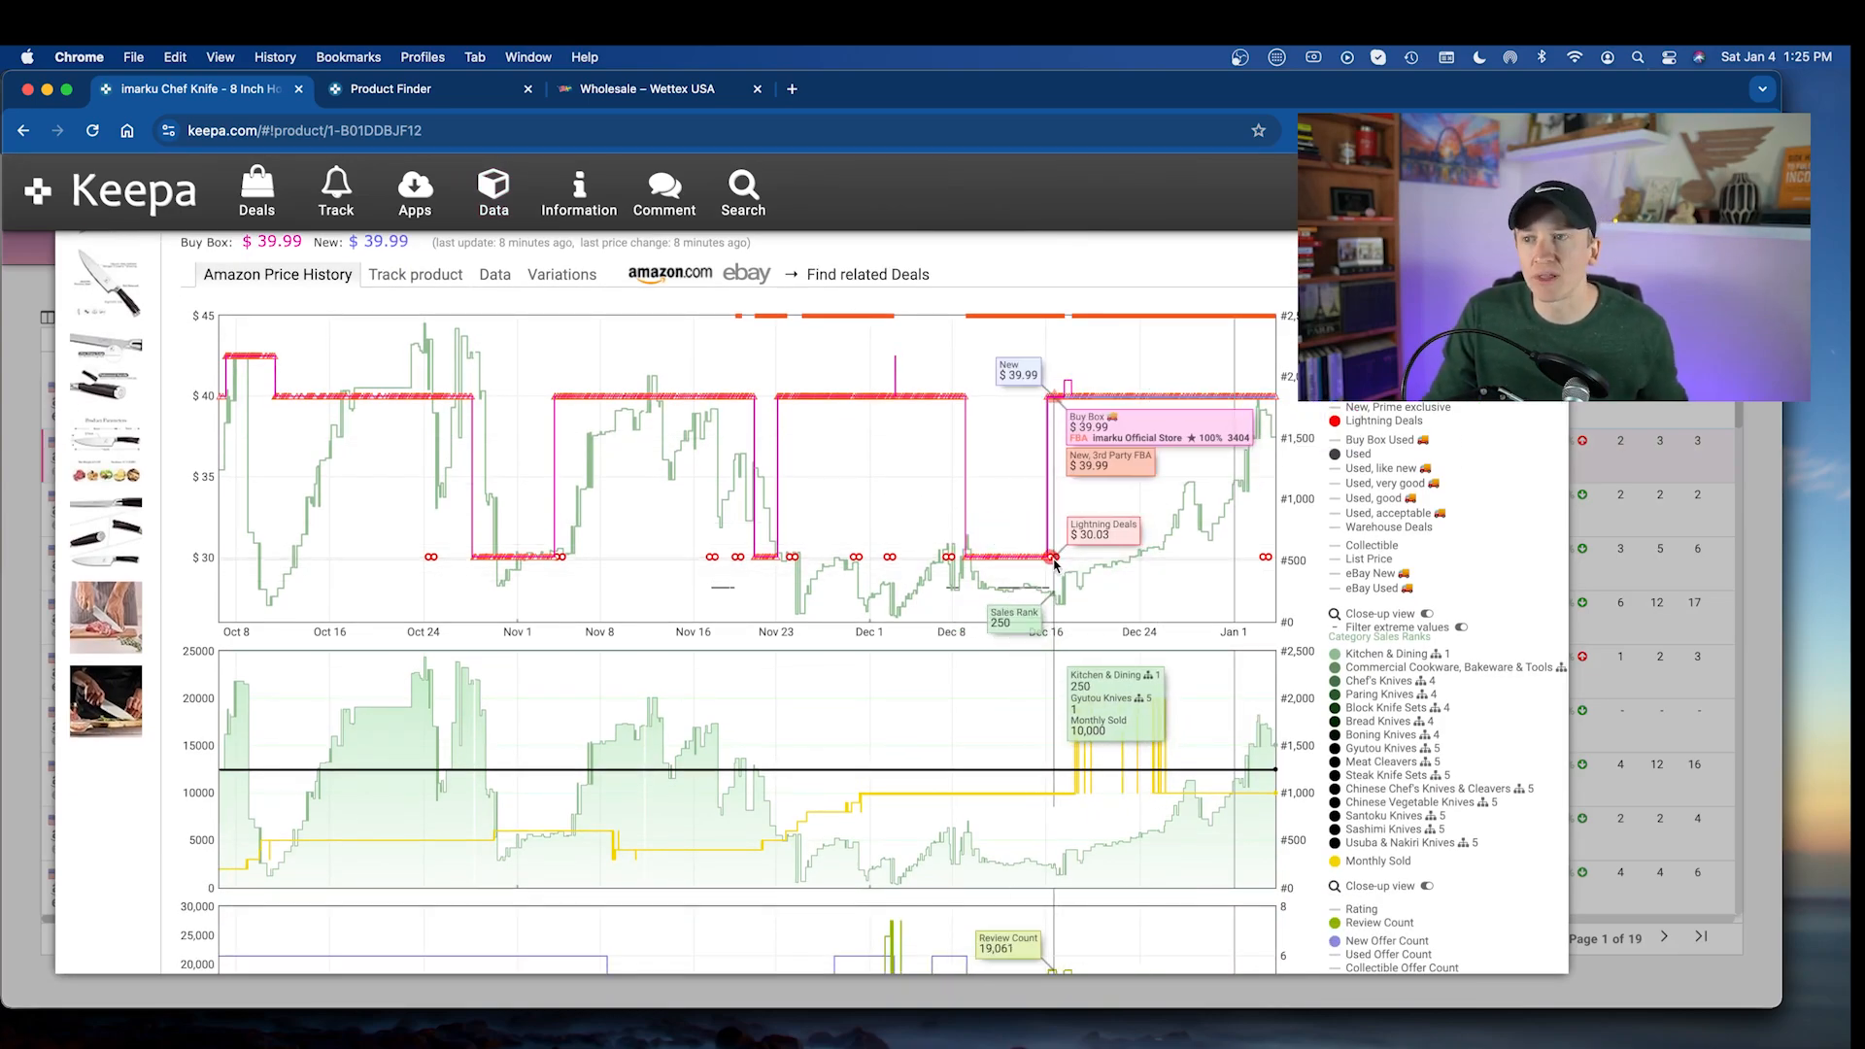
scroll(1054, 565, down, 1)
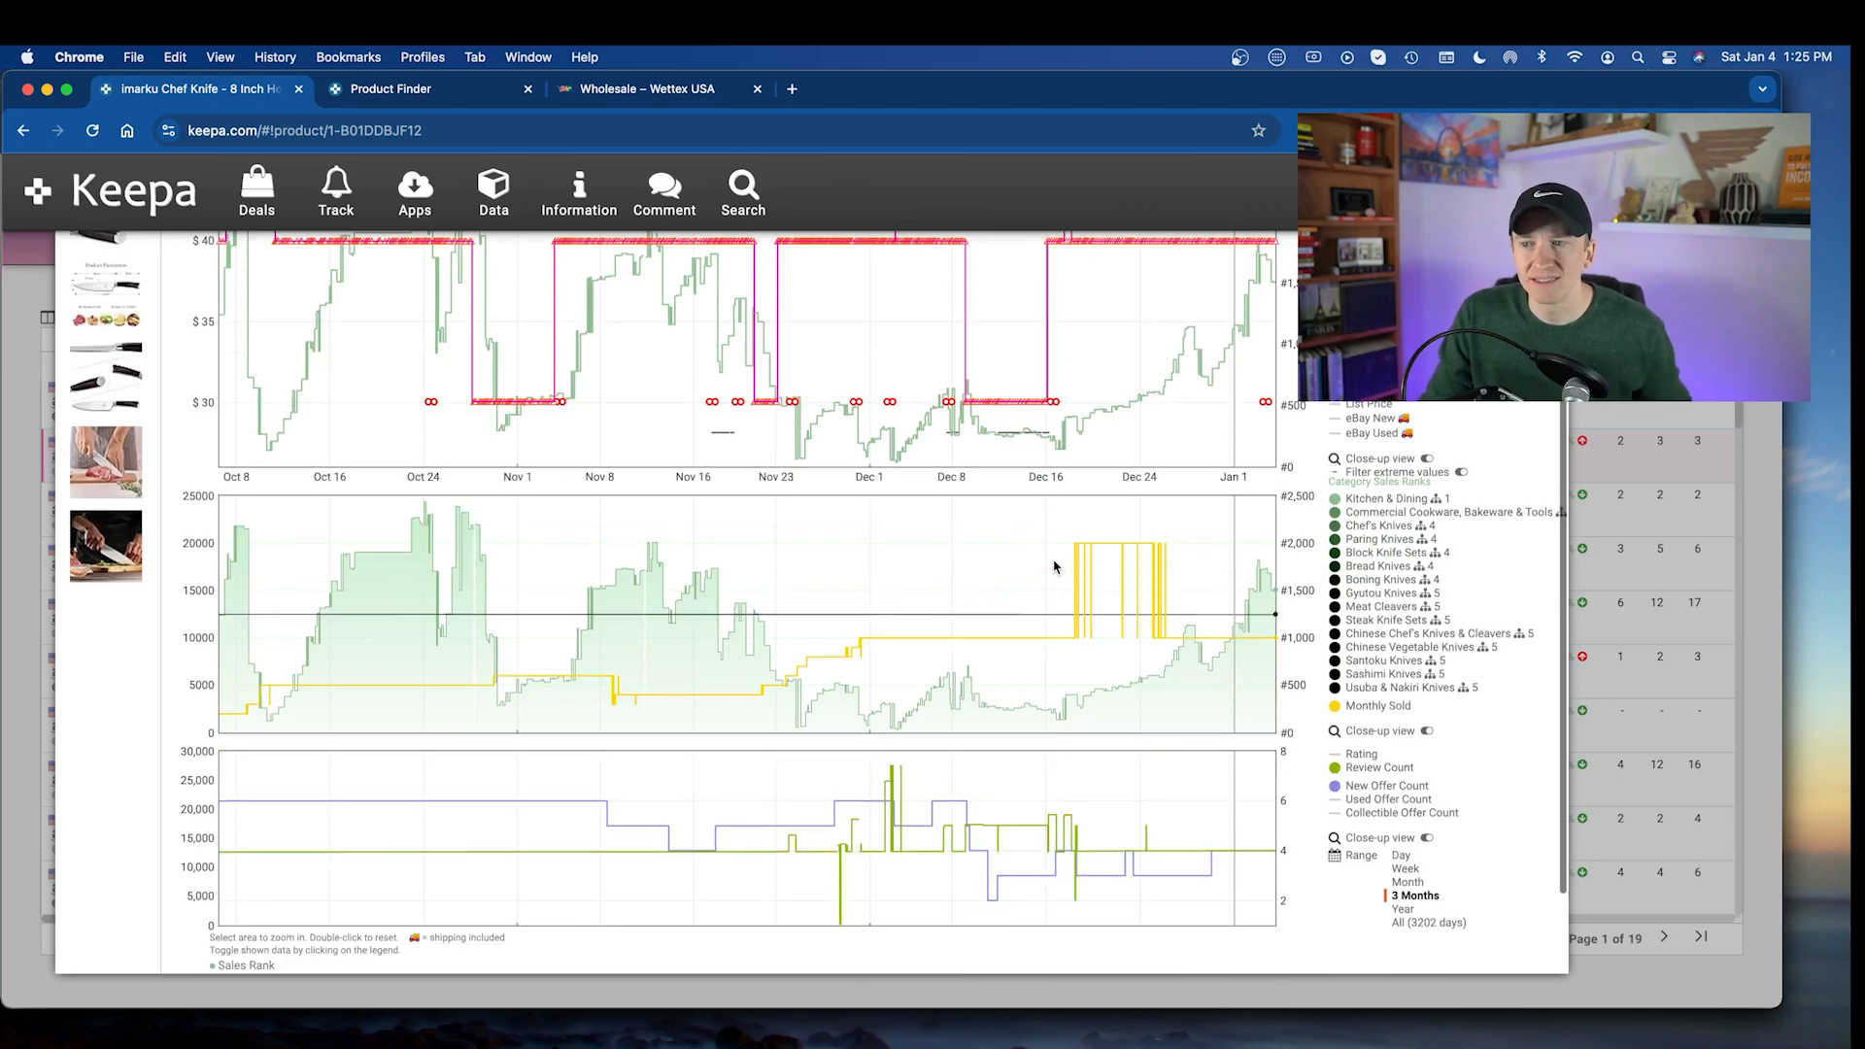
scroll(1054, 565, up, 2)
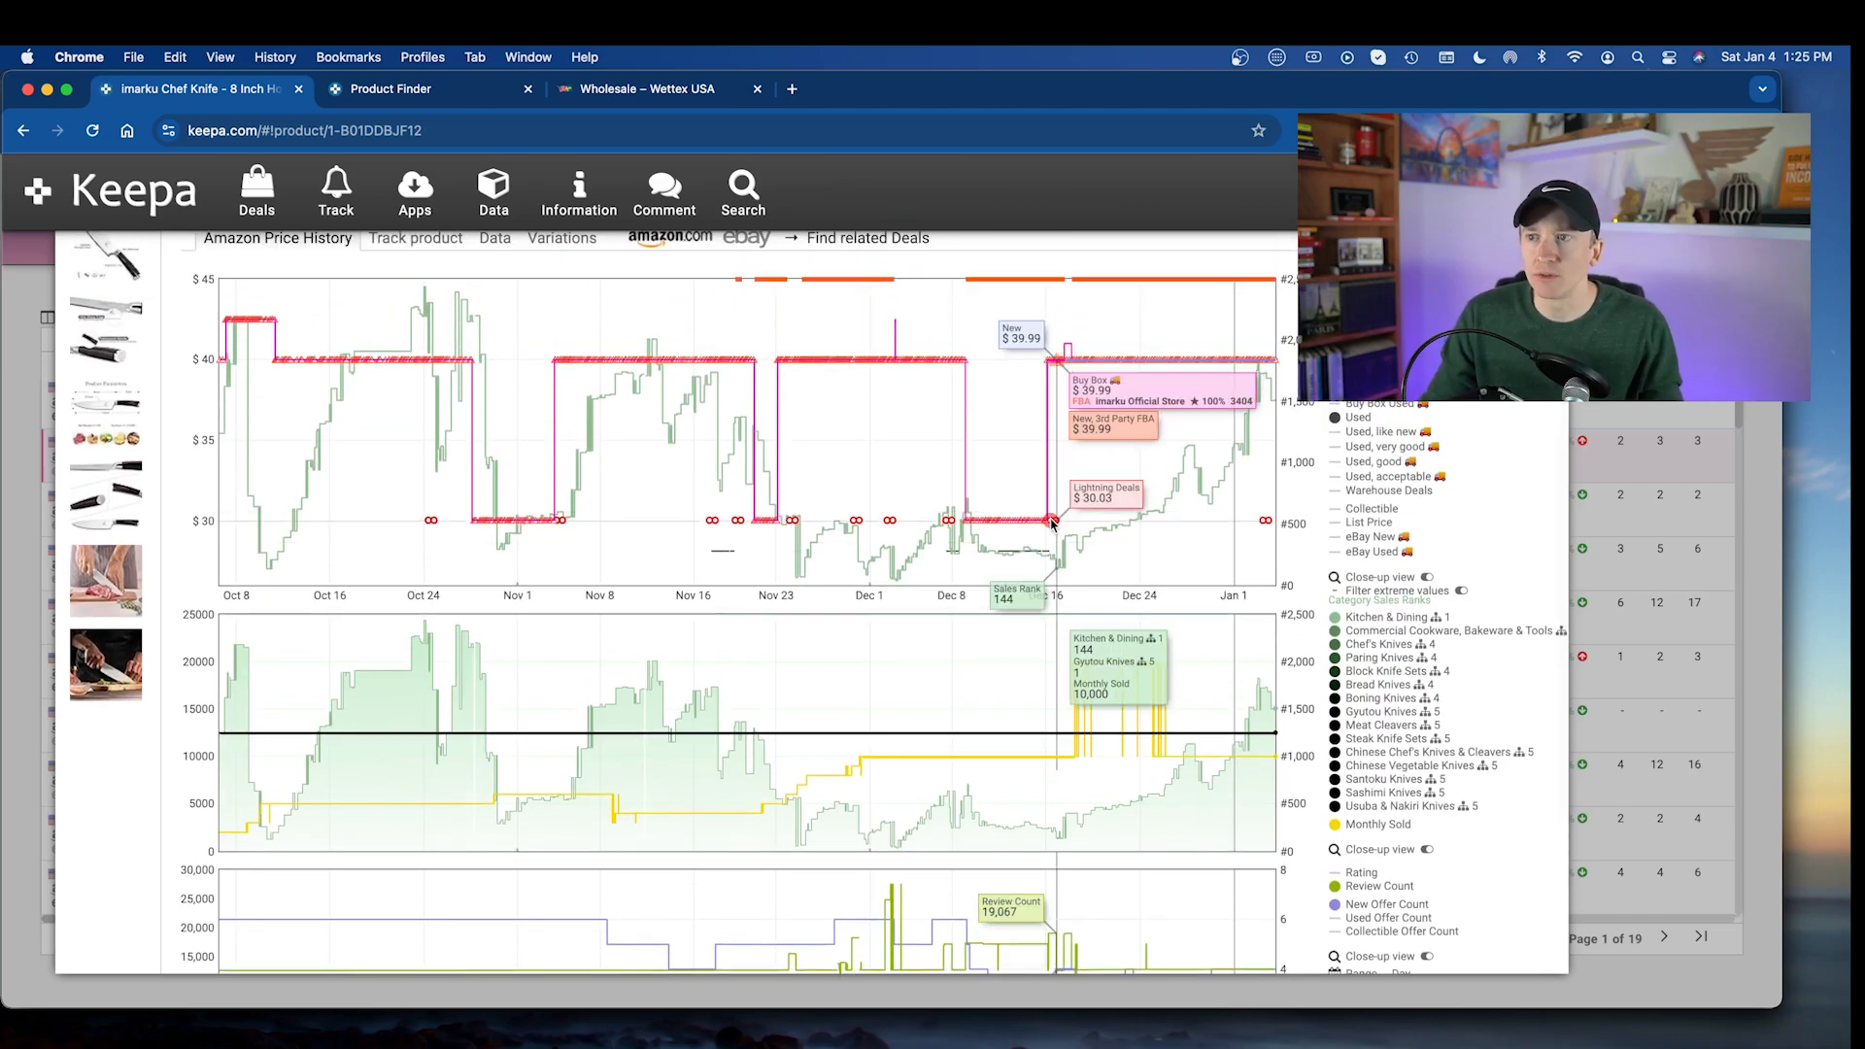
scroll(1051, 524, up, 1)
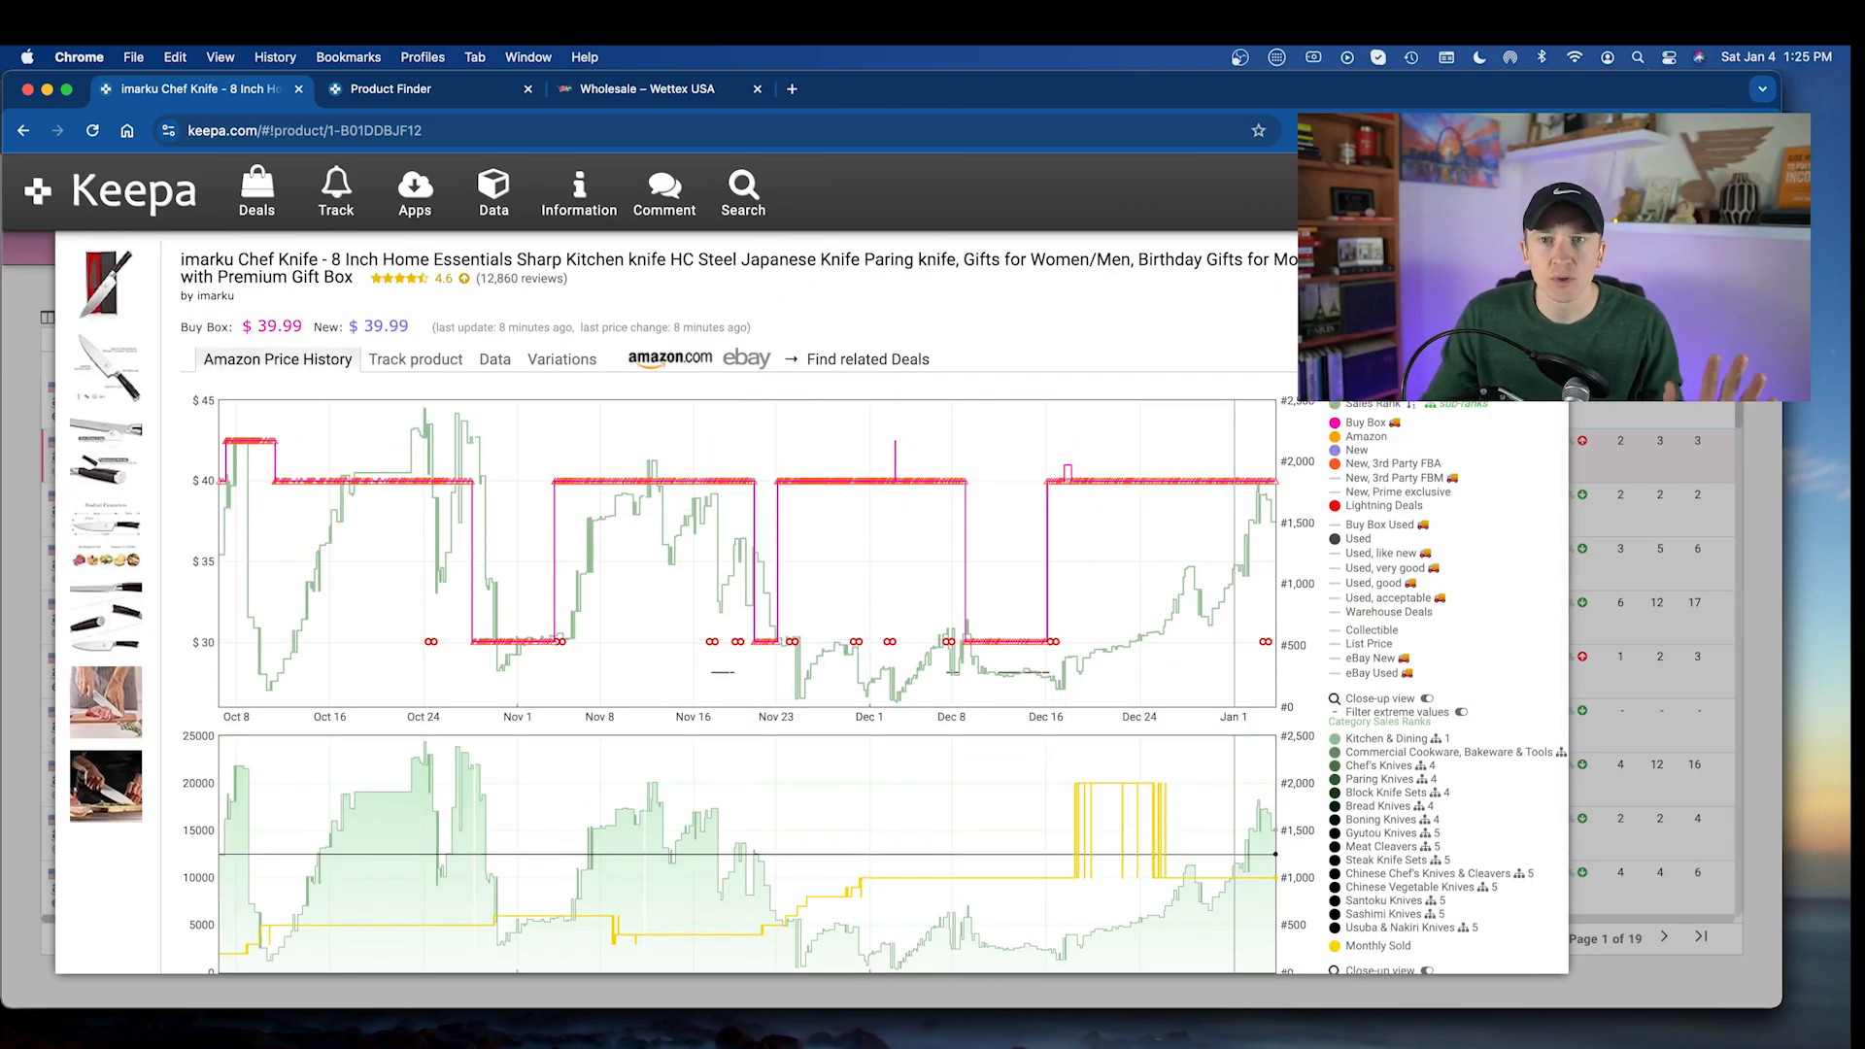
click(30, 418)
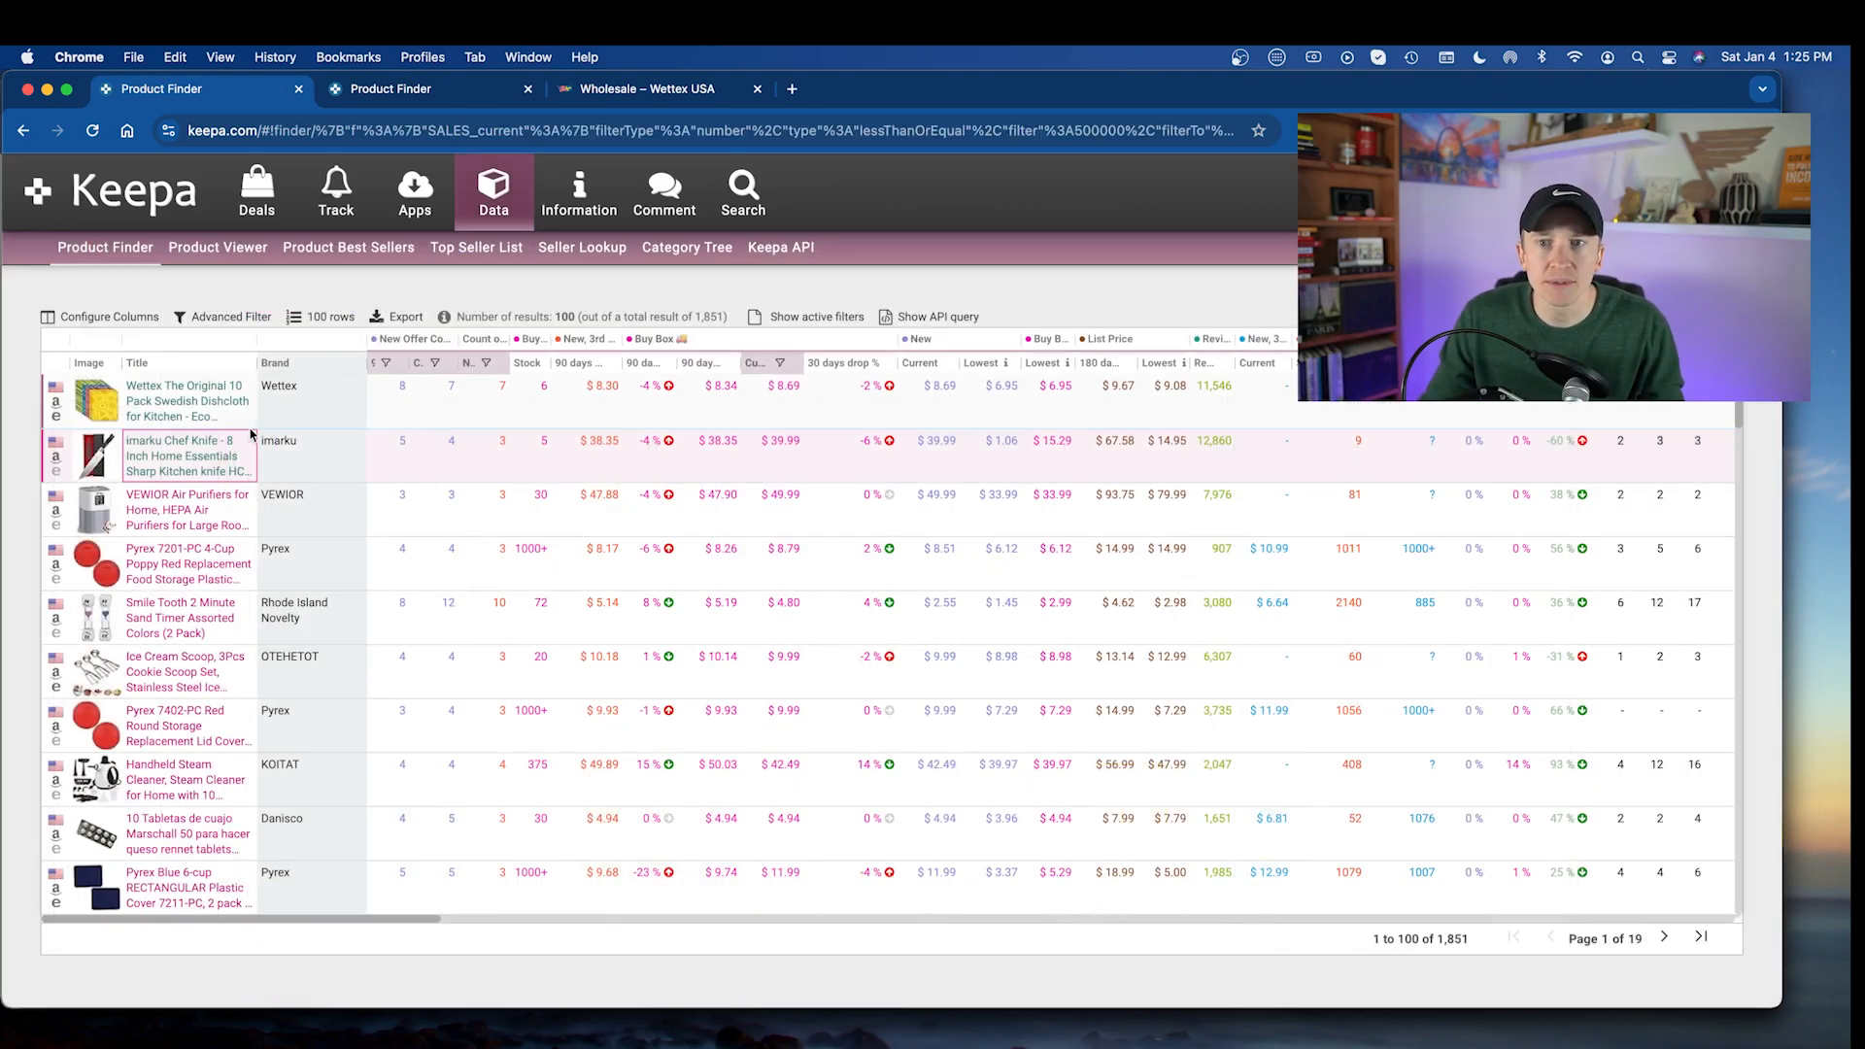
- Examine the Pyrex 7201-PC 4-Cup Poppy Red lids' price history over a Year range, and return to the results
click(170, 571)
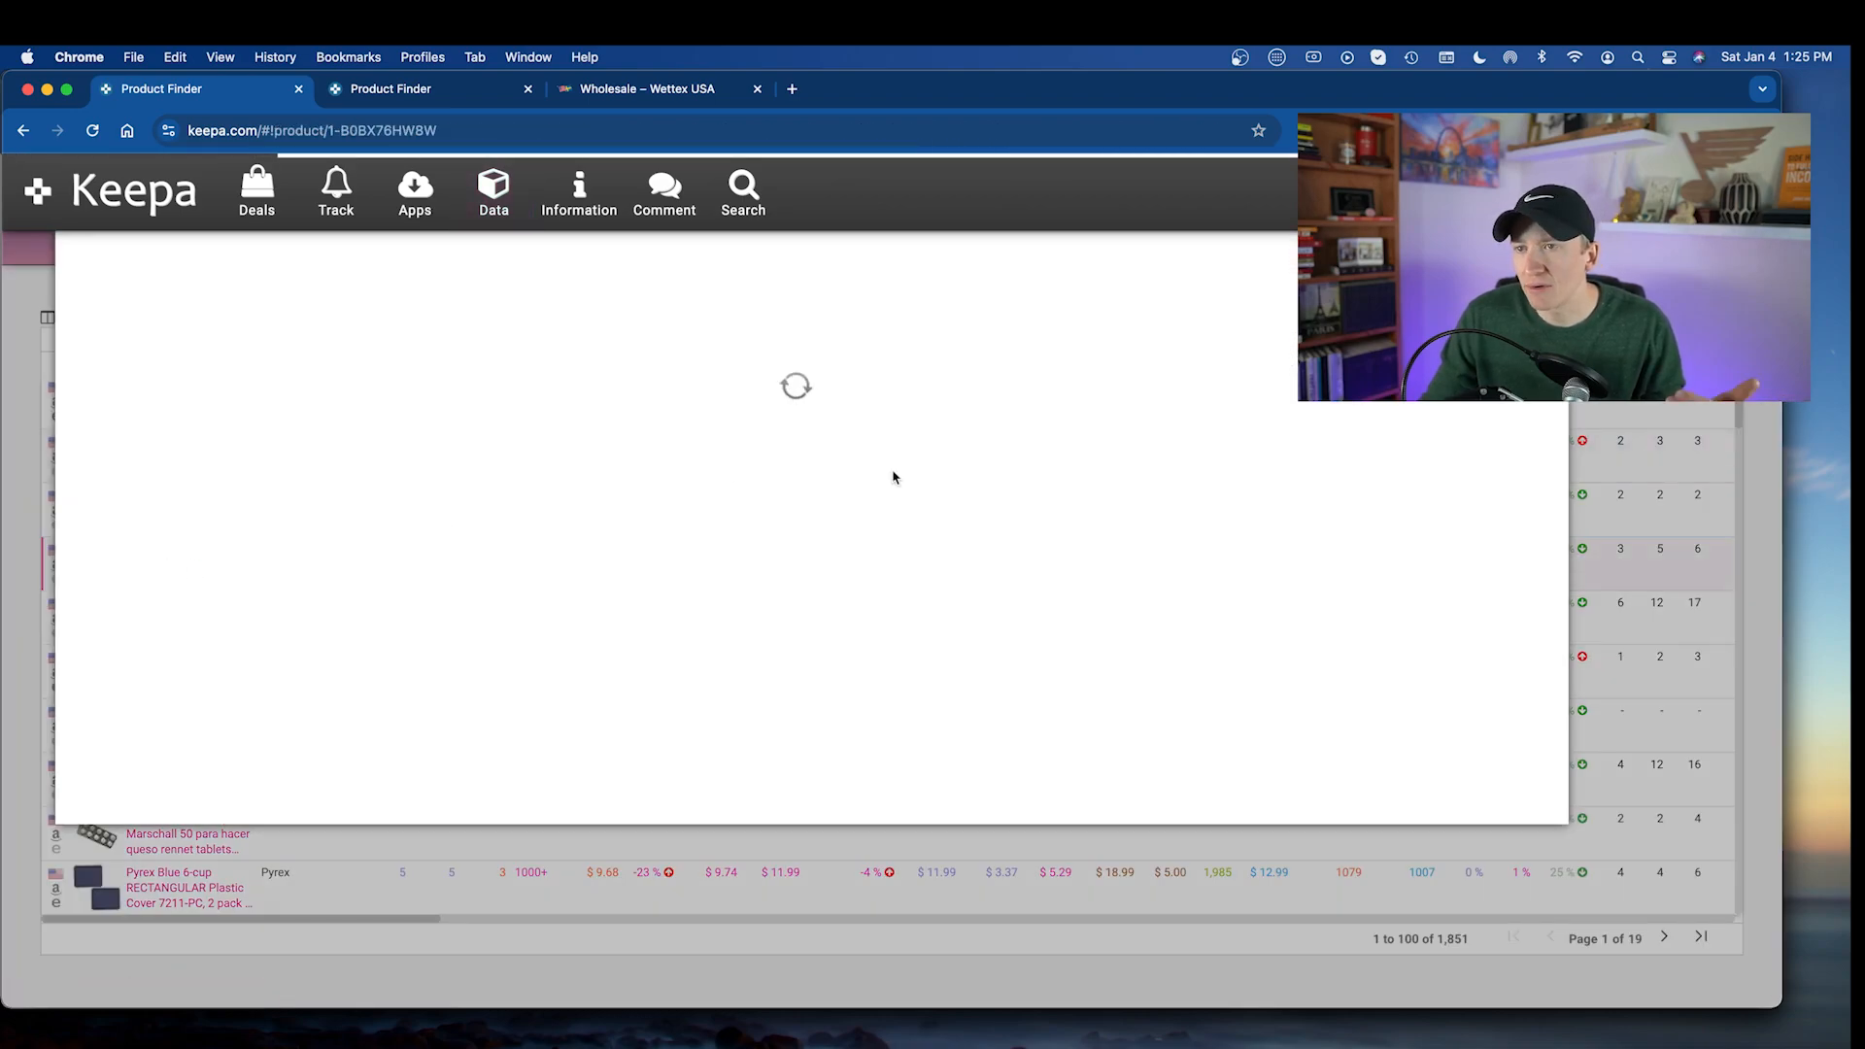
scroll(1222, 735, down, 2)
click(1404, 857)
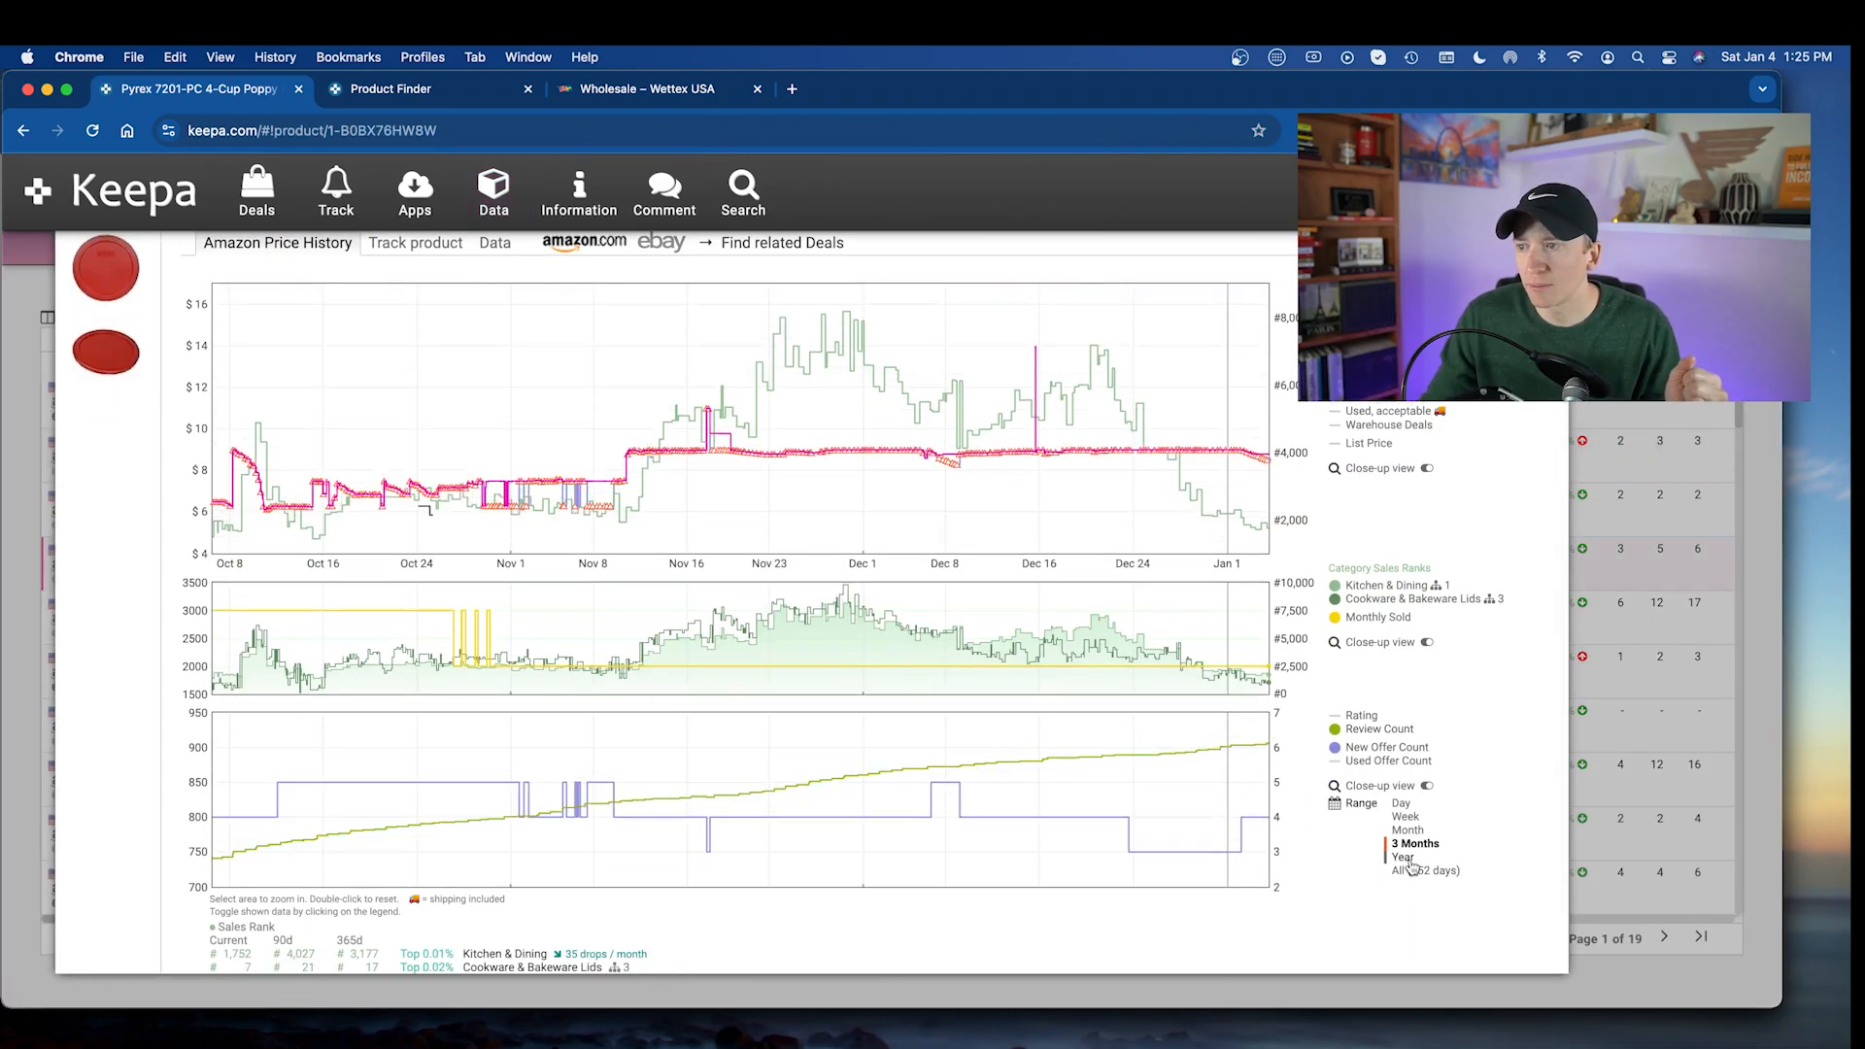
scroll(1202, 466, up, 2)
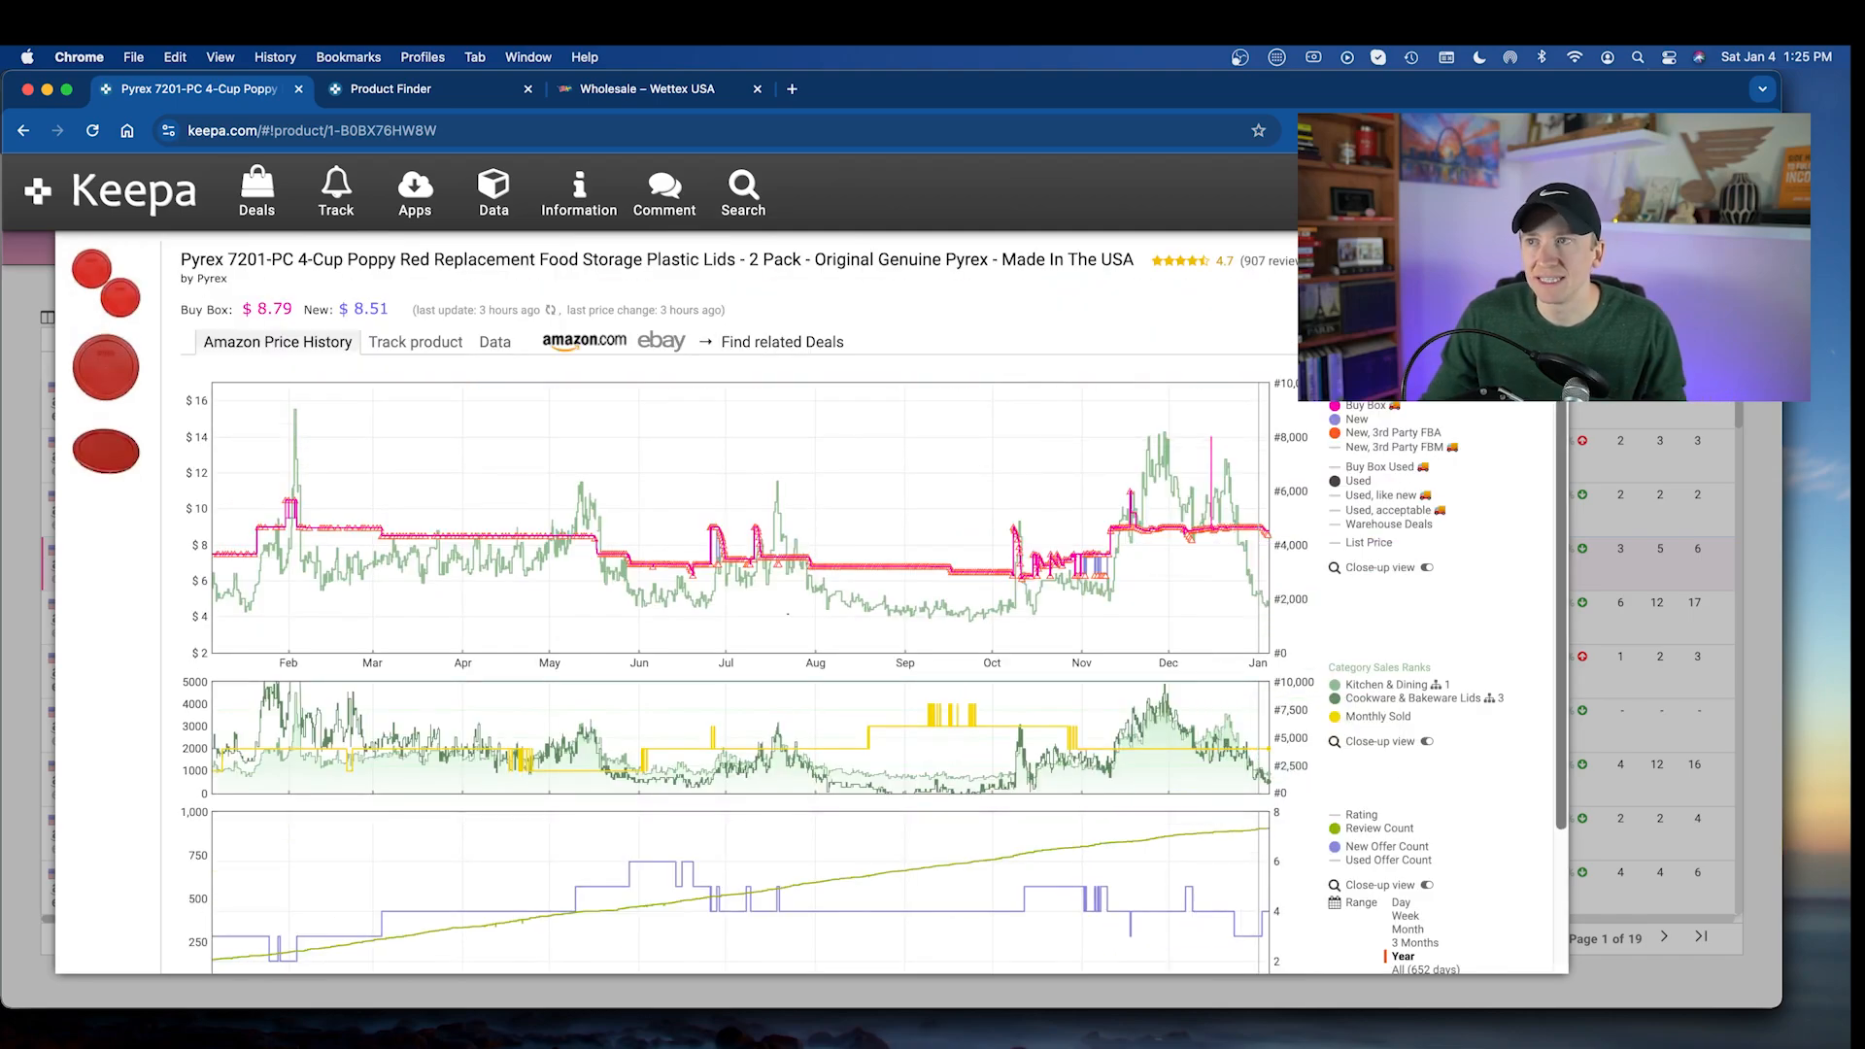
click(1612, 418)
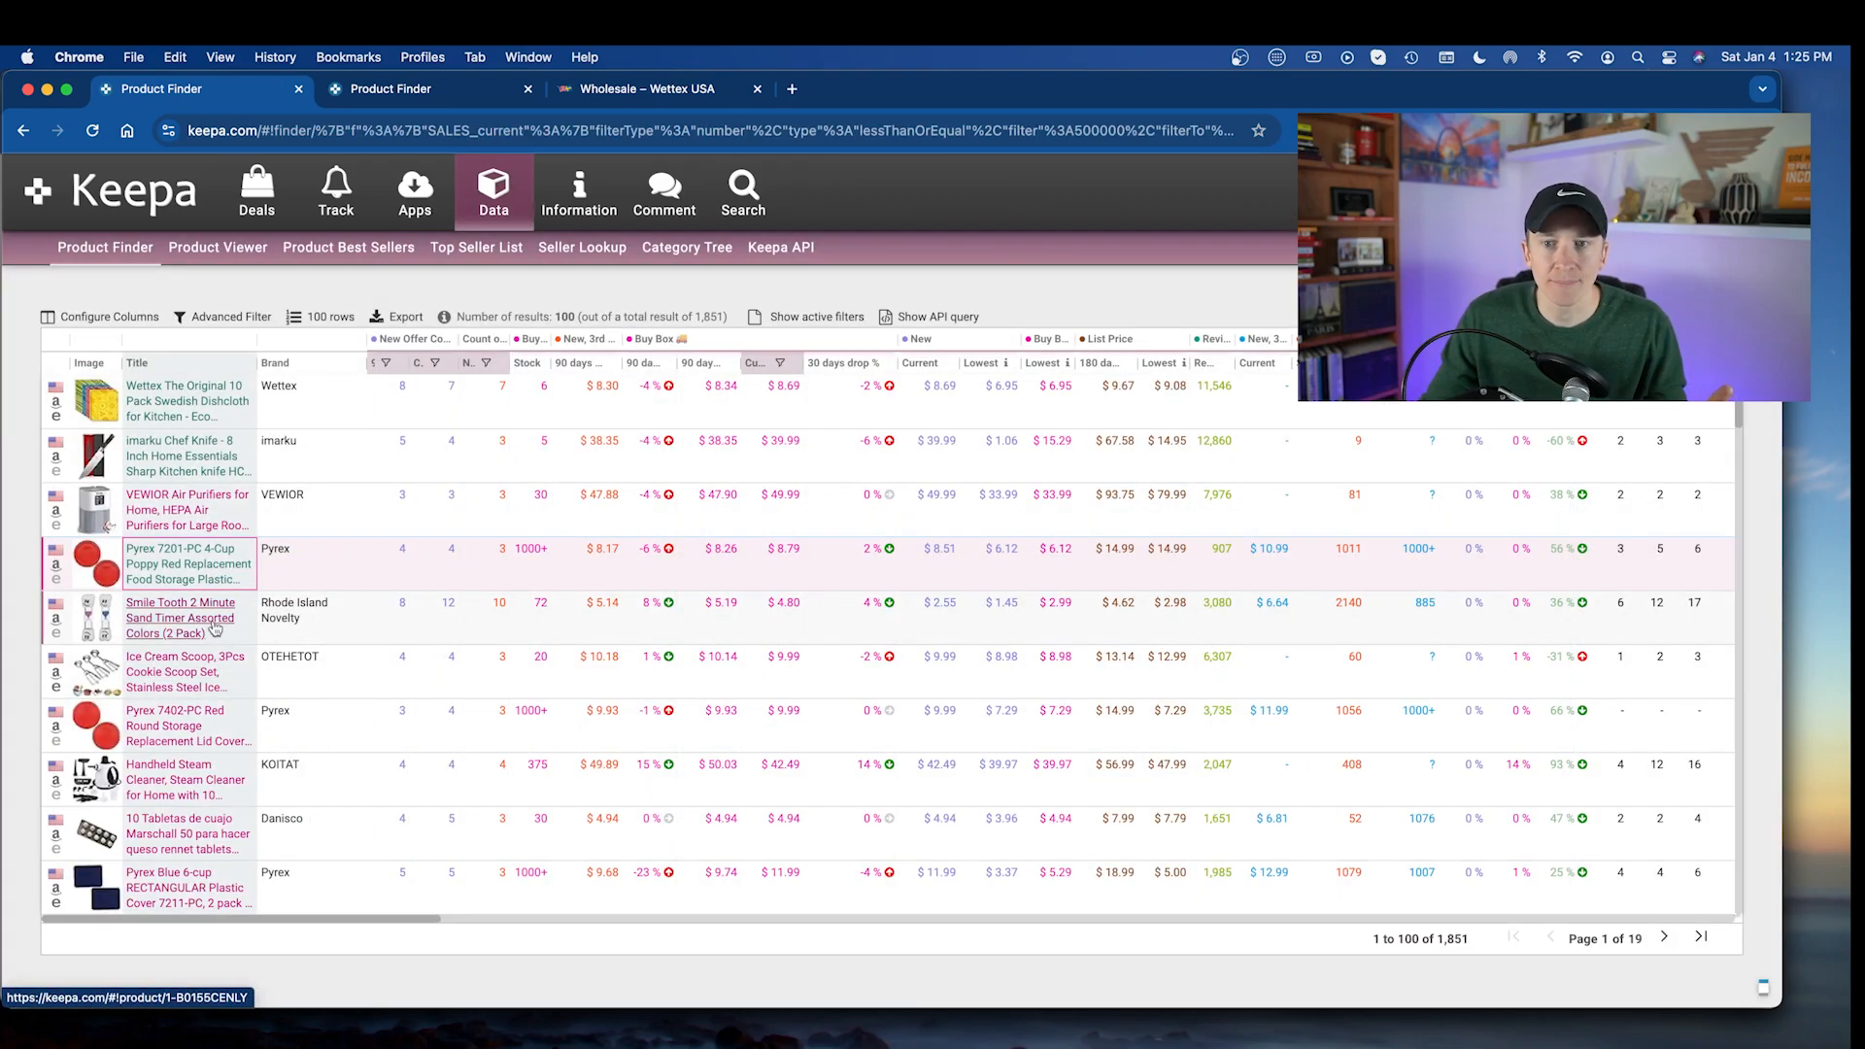
- Review the price, sales rank and offer count history of the Smile Tooth 2 Minute Sand Timer, and return to the results
scroll(216, 627, down, 1)
click(176, 570)
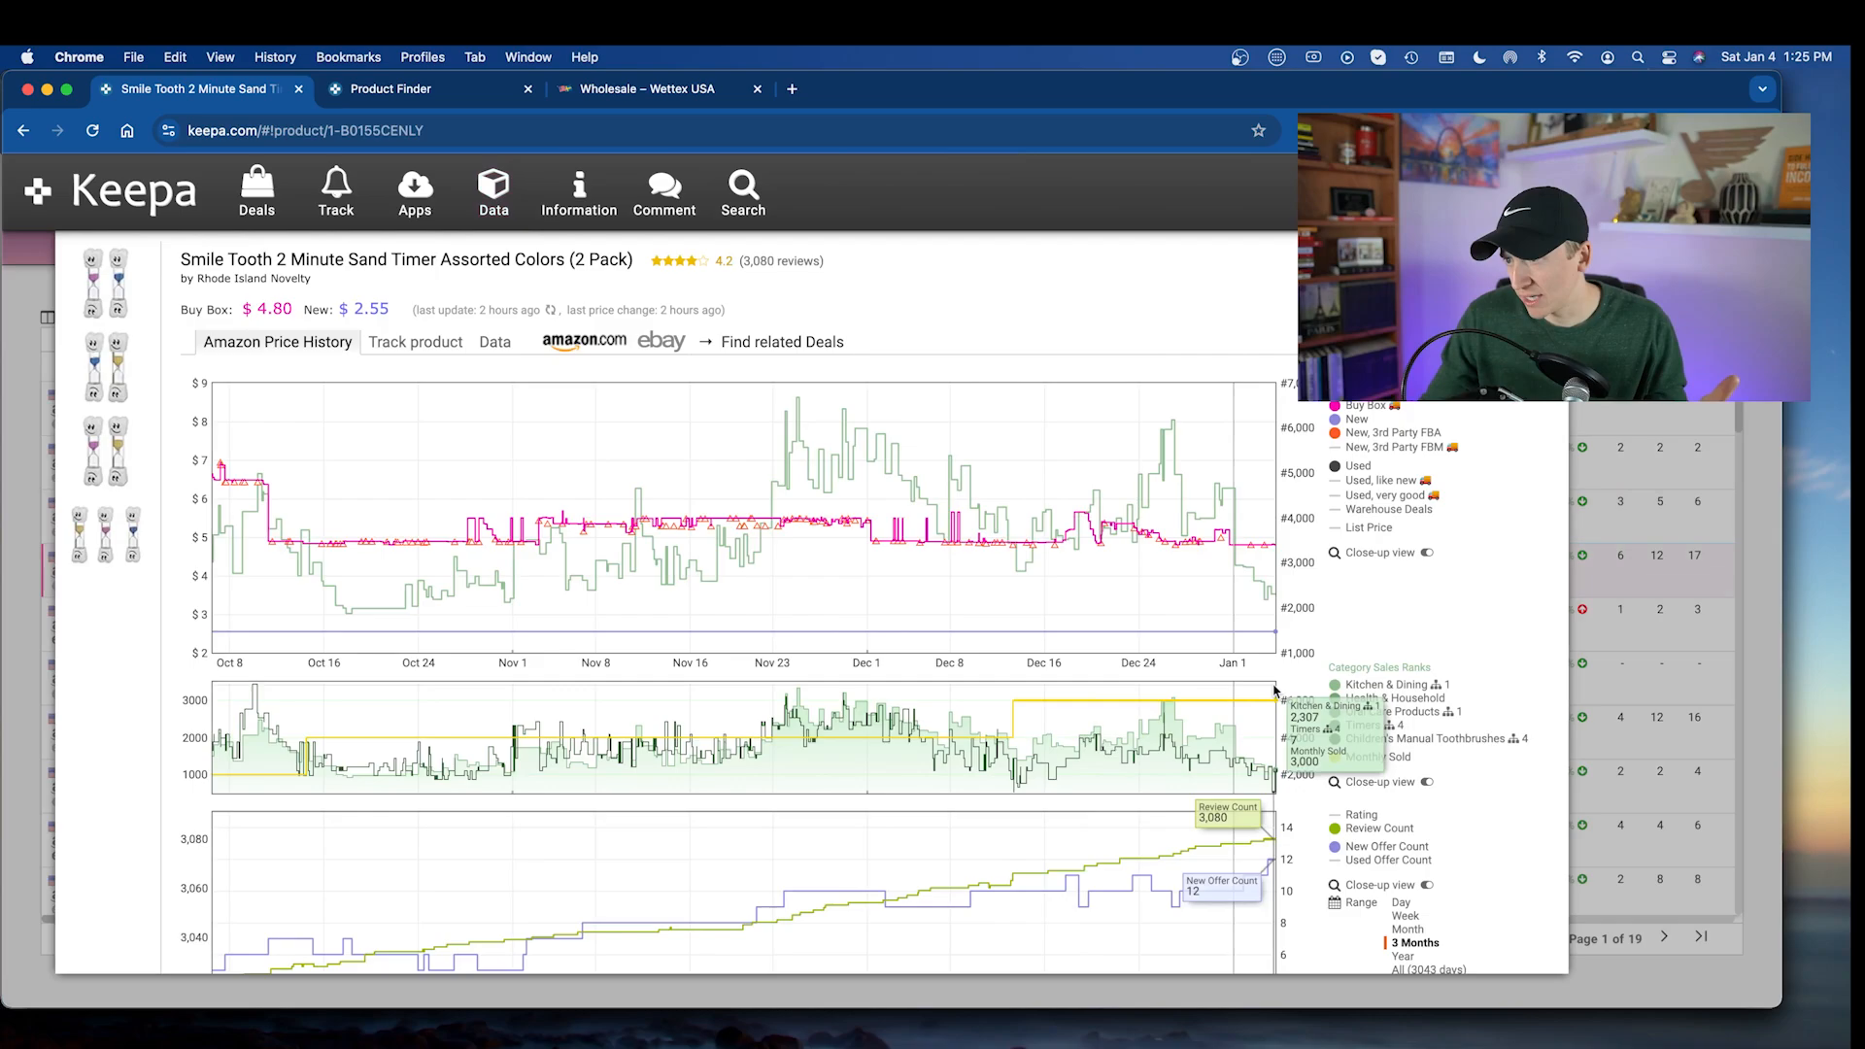
scroll(1153, 645, down, 2)
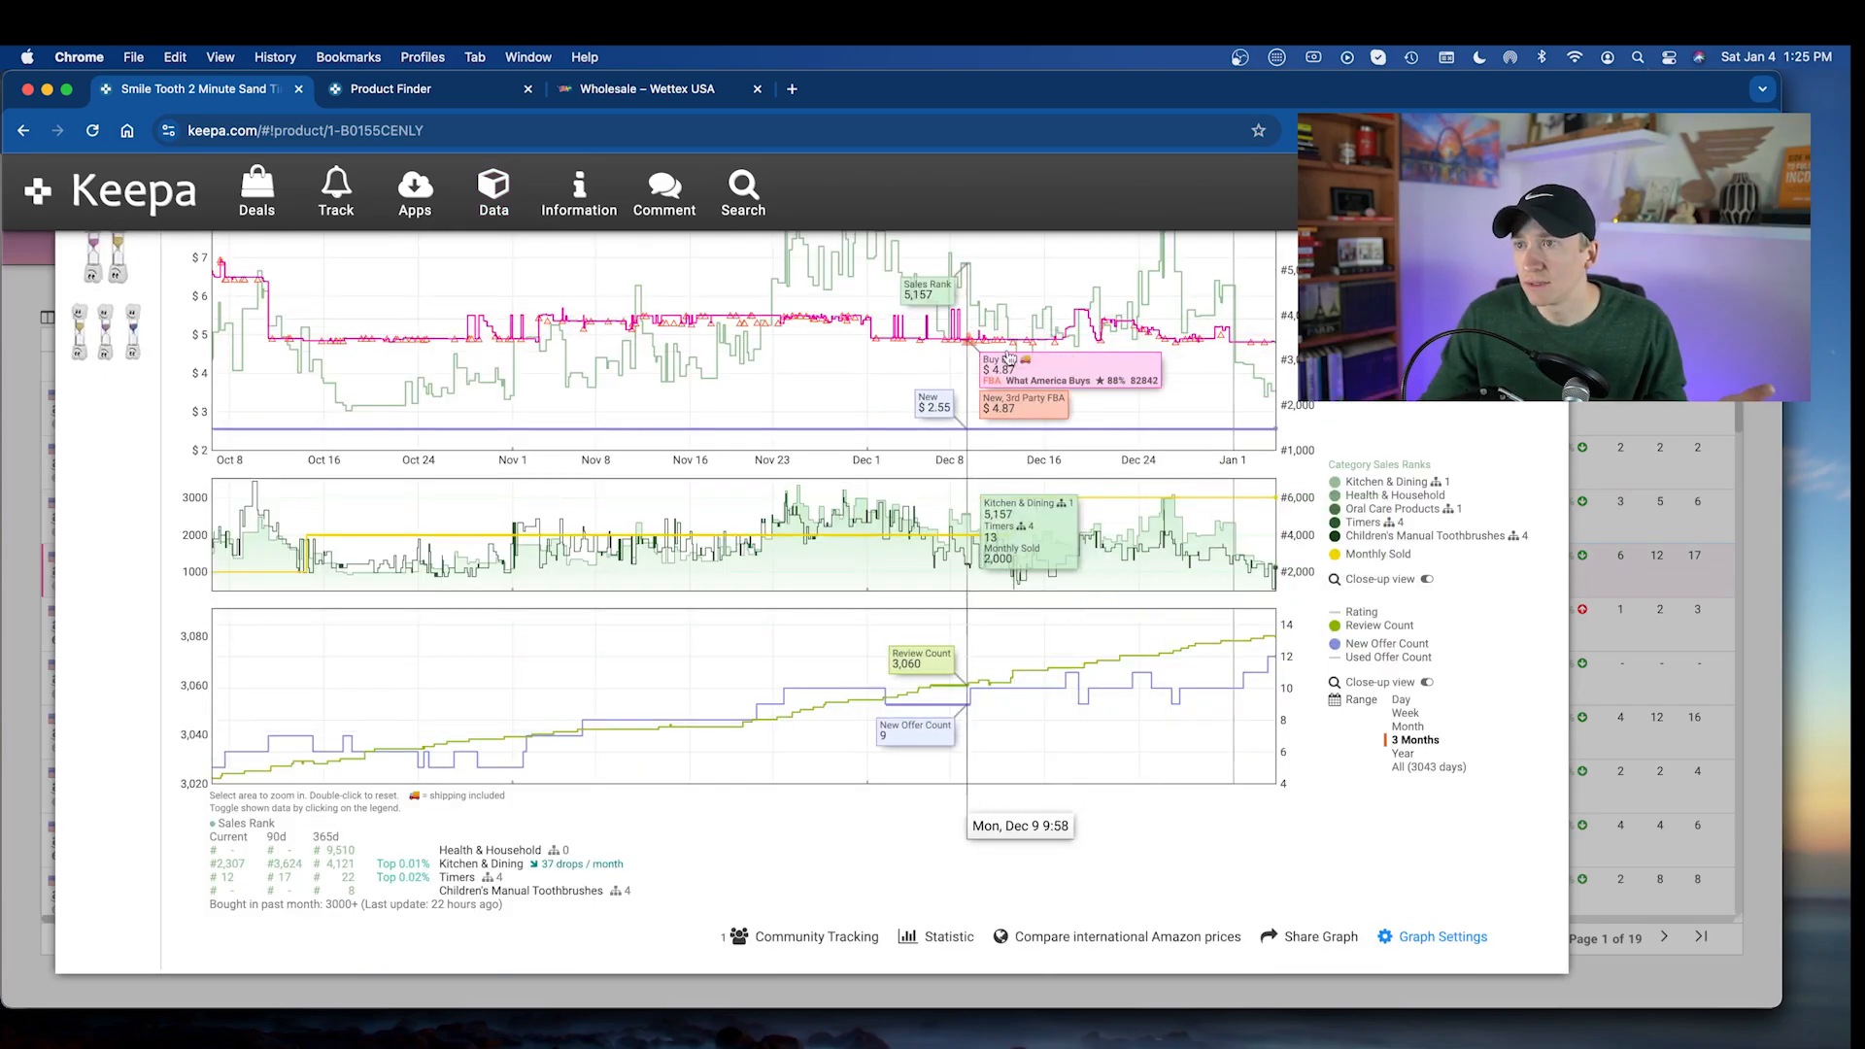
scroll(1216, 351, up, 2)
click(29, 424)
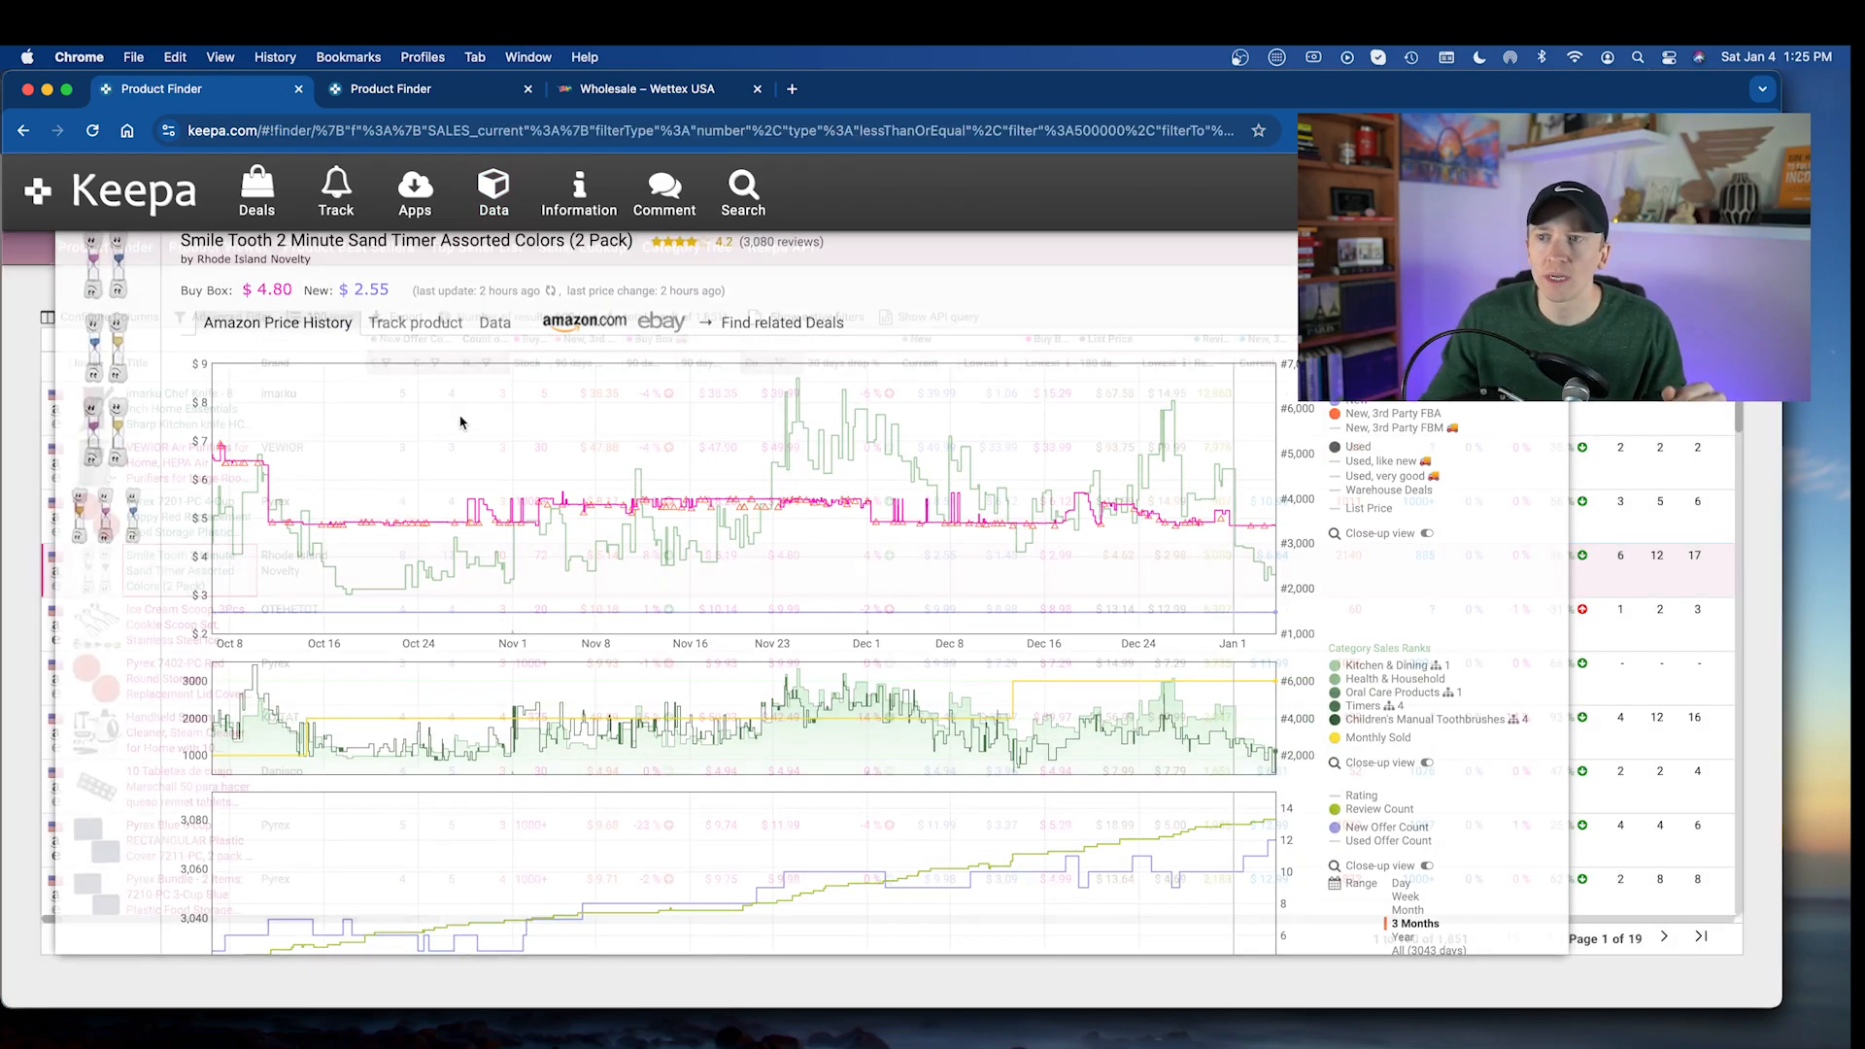
- Reopen the original search's advanced filters and set the current Buy Box price minimum to $15
click(191, 319)
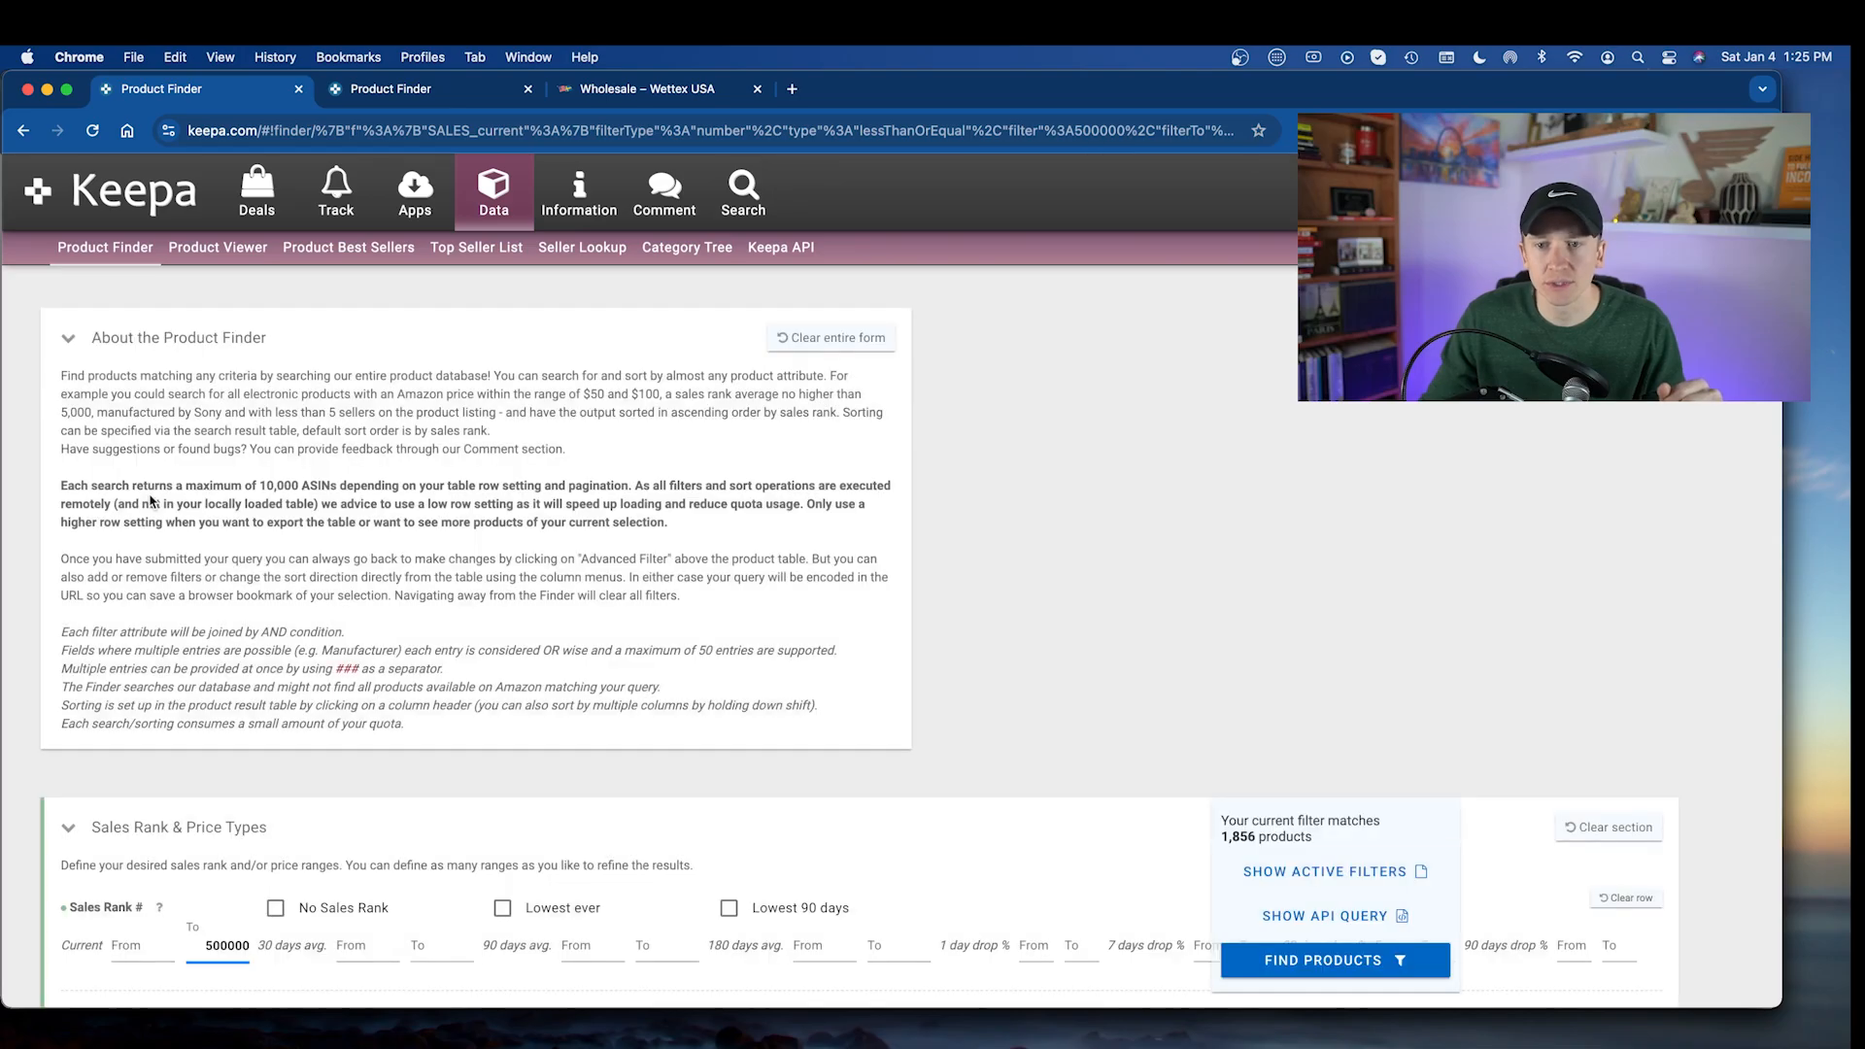
scroll(125, 612, down, 4)
click(123, 637)
text(1)
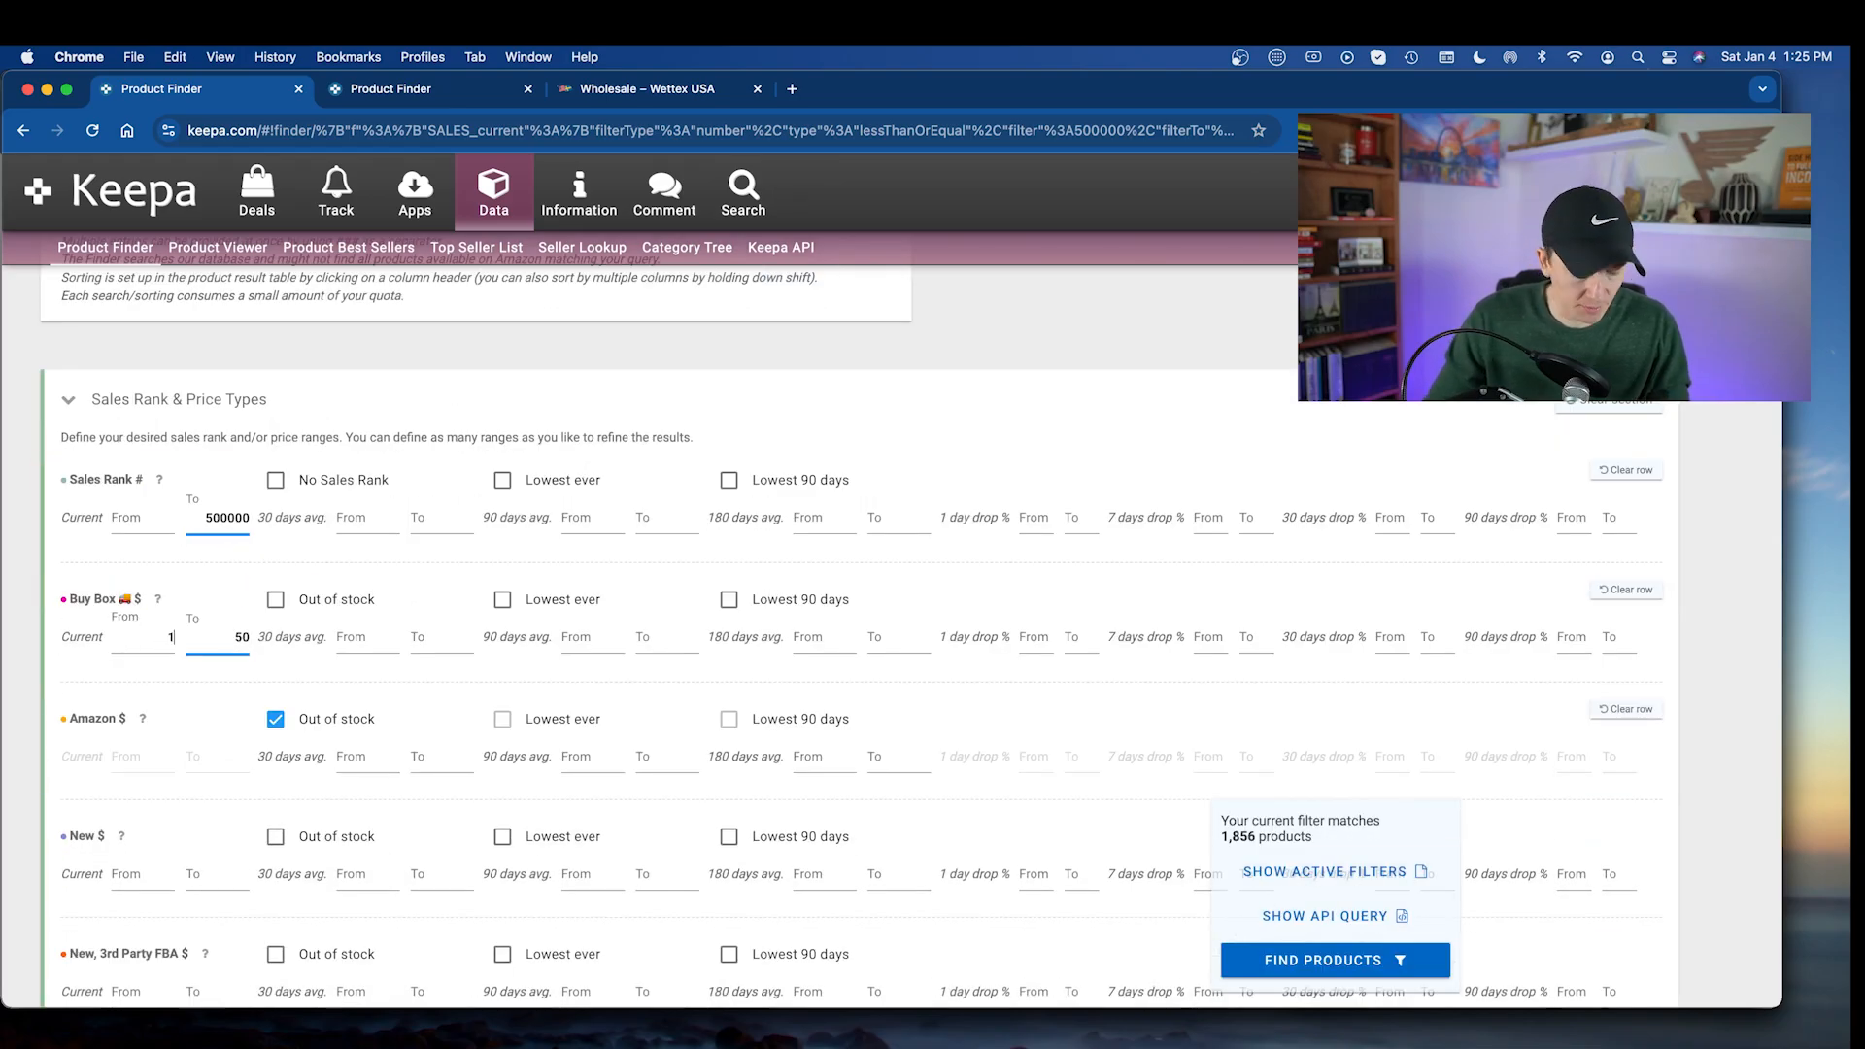
text(5)
key(Tab)
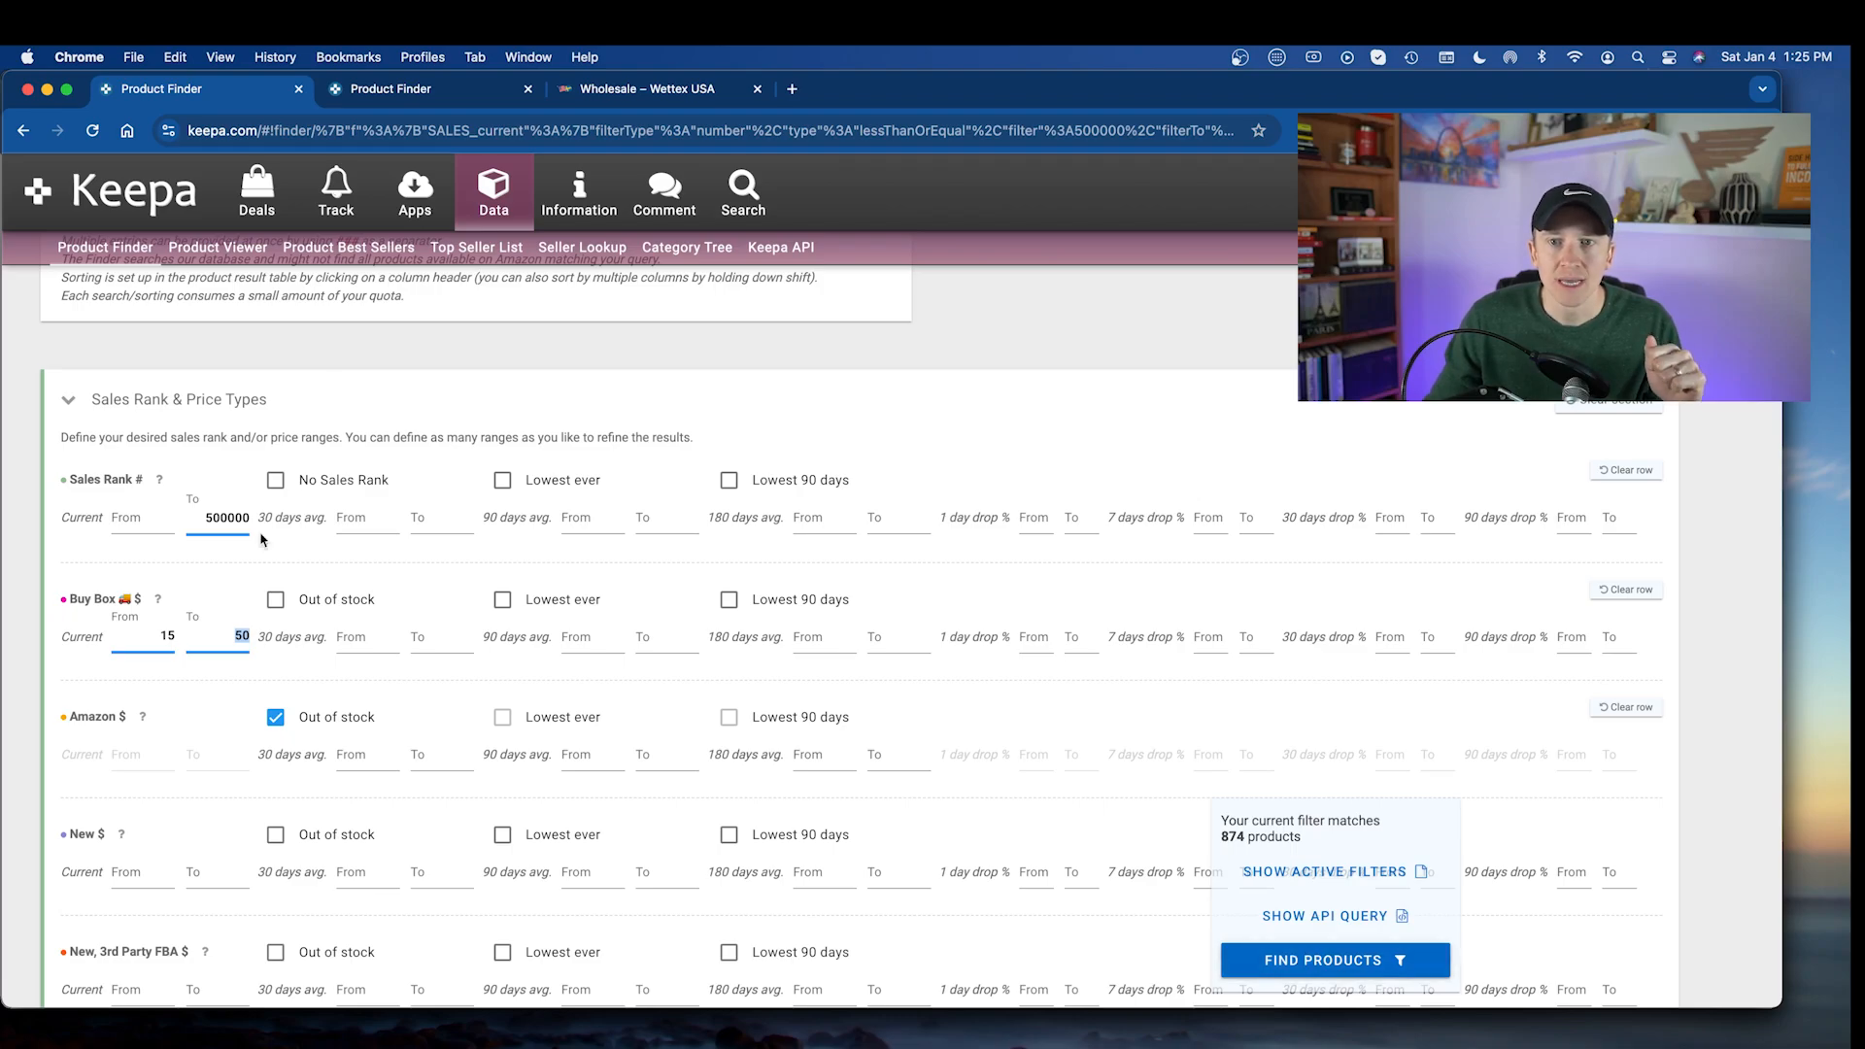
- Clear the current Sales Rank maximum and run the product search with the revised filters
click(223, 512)
key(BackSpace)
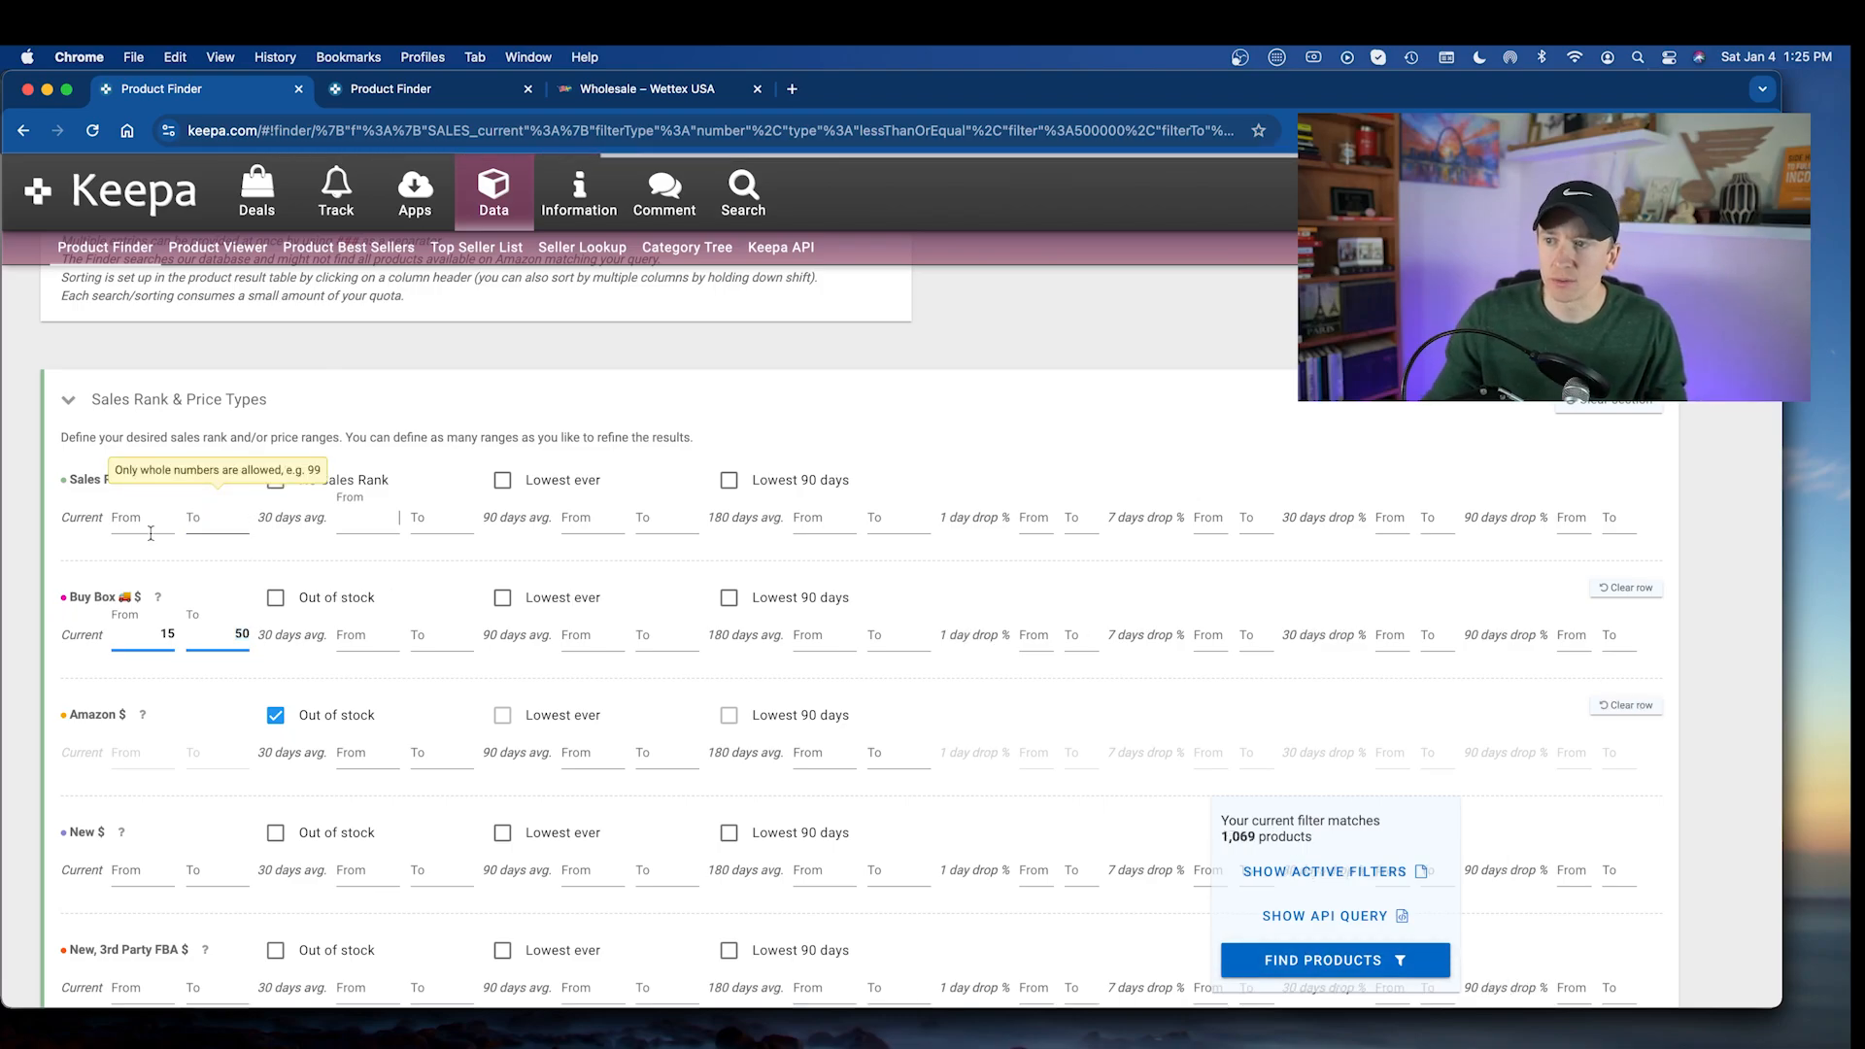
key(Tab)
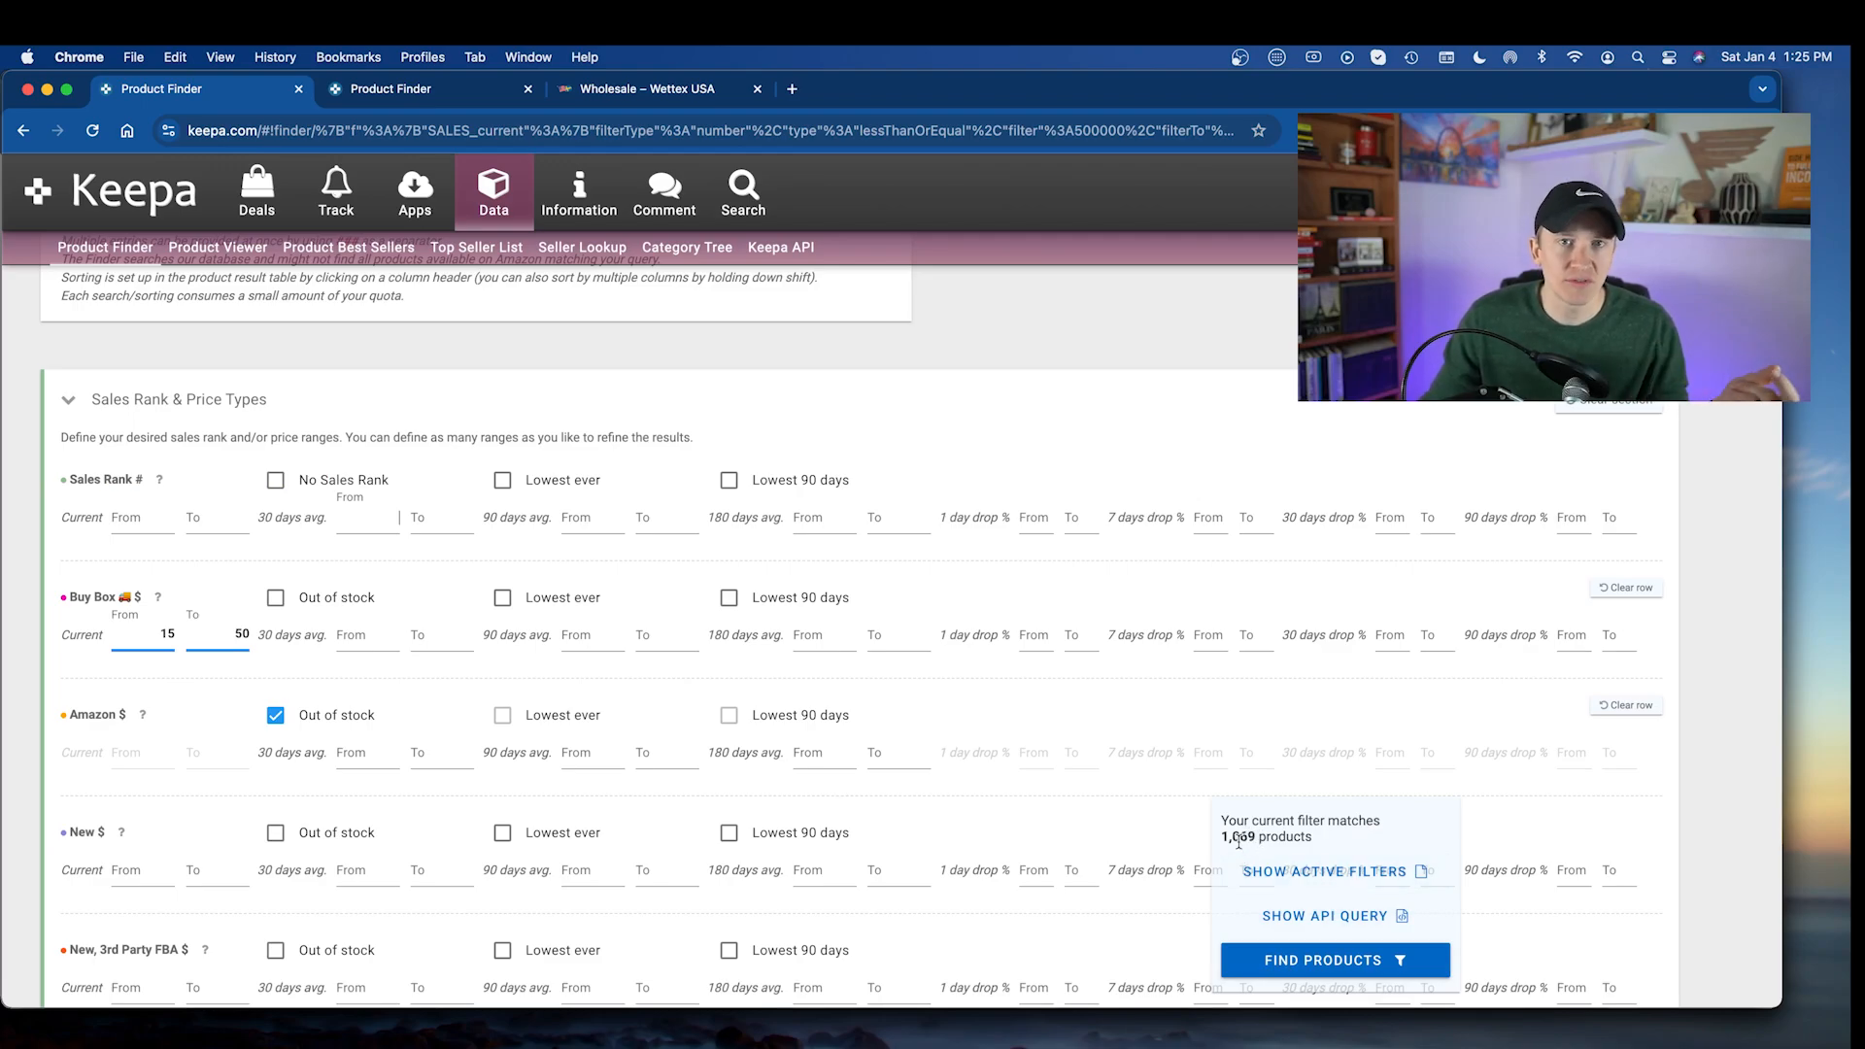
mouse_move(1256, 840)
mouse_down()
mouse_move(1194, 844)
mouse_move(1243, 837)
mouse_up()
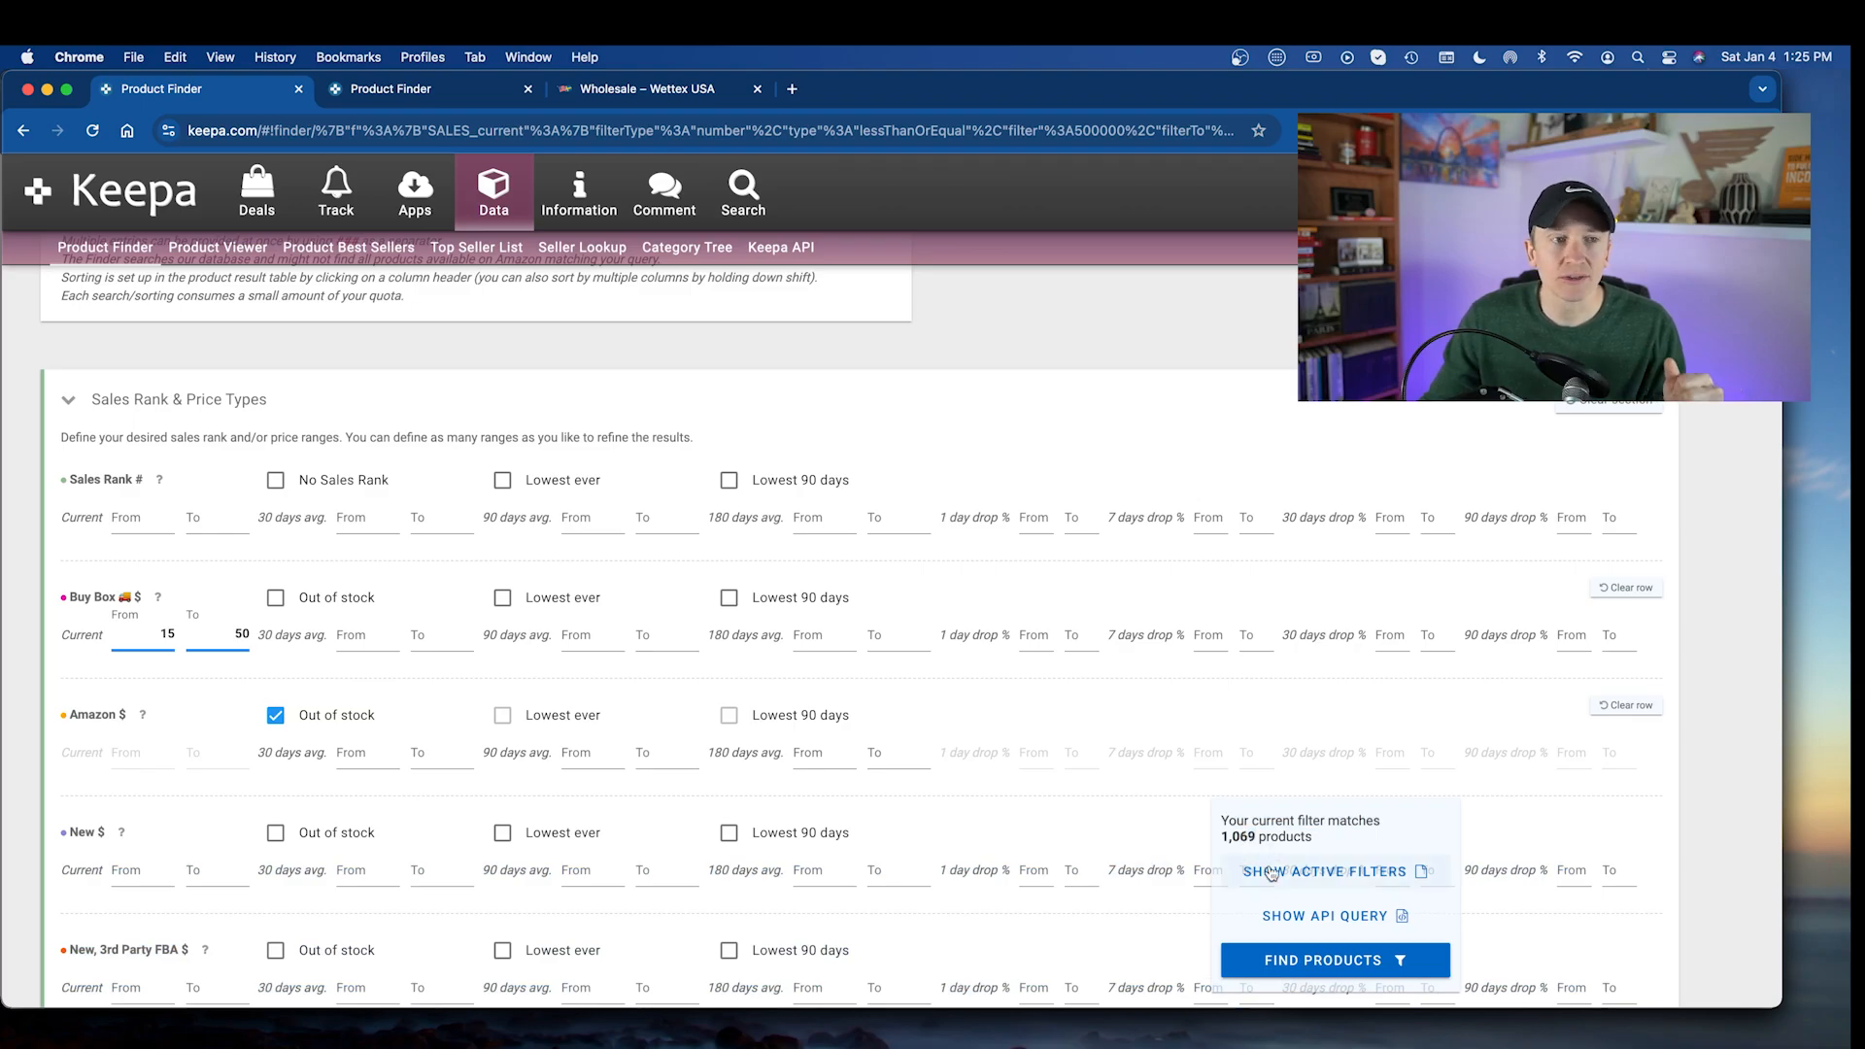
click(1308, 956)
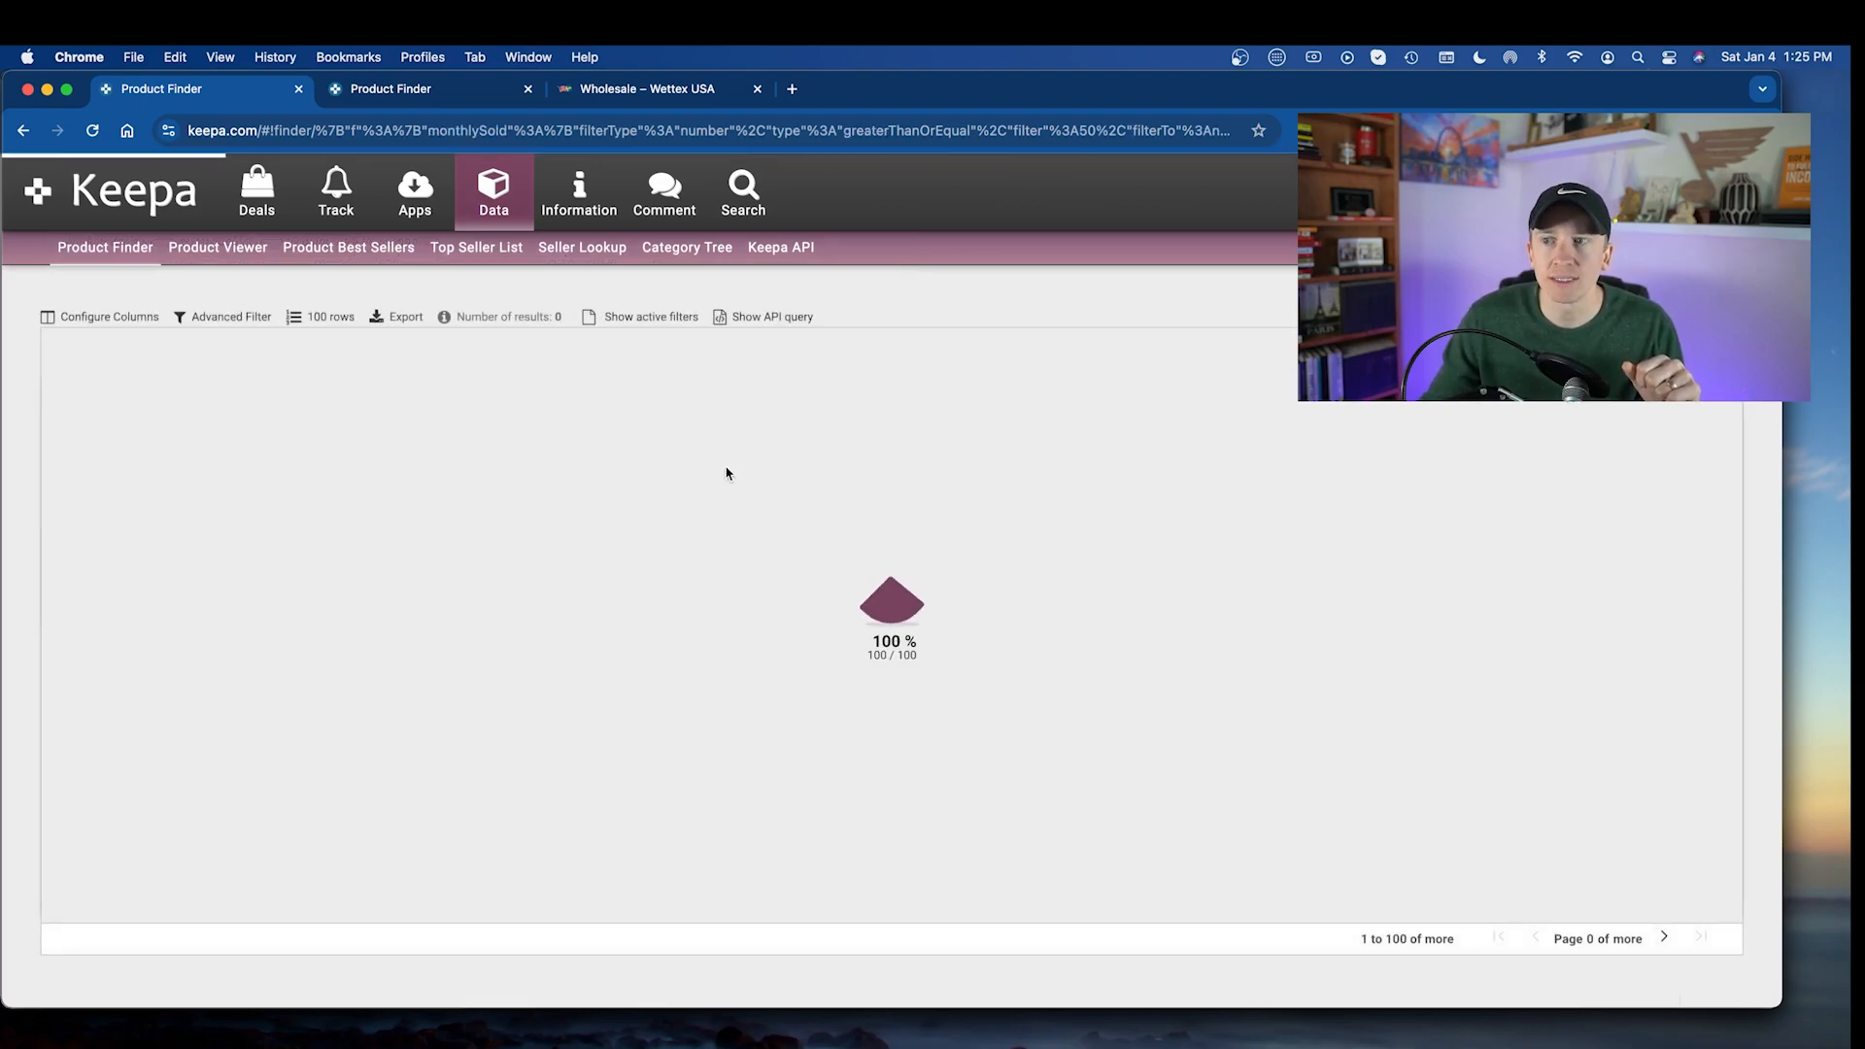
- Open the Rada Cutlery S01 paring knife set from the results and examine its price history over a Year range
scroll(292, 631, down, 1)
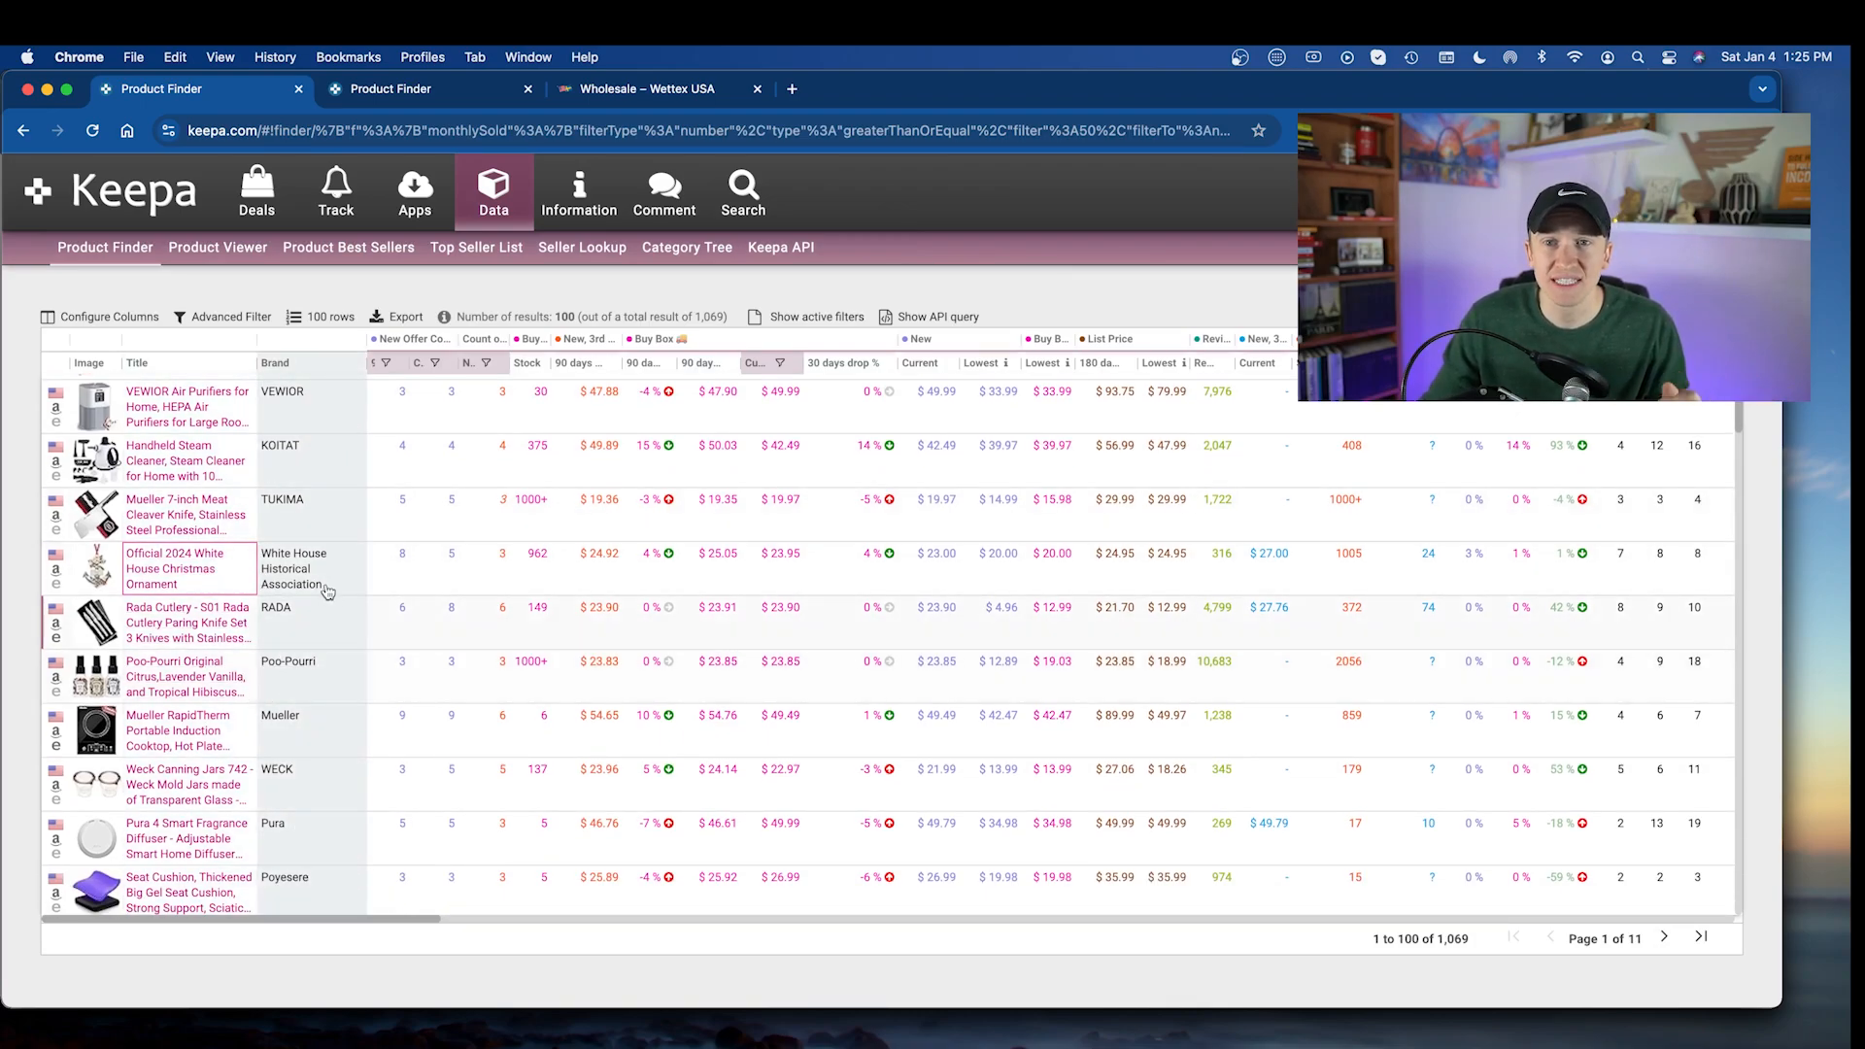
scroll(331, 578, down, 1)
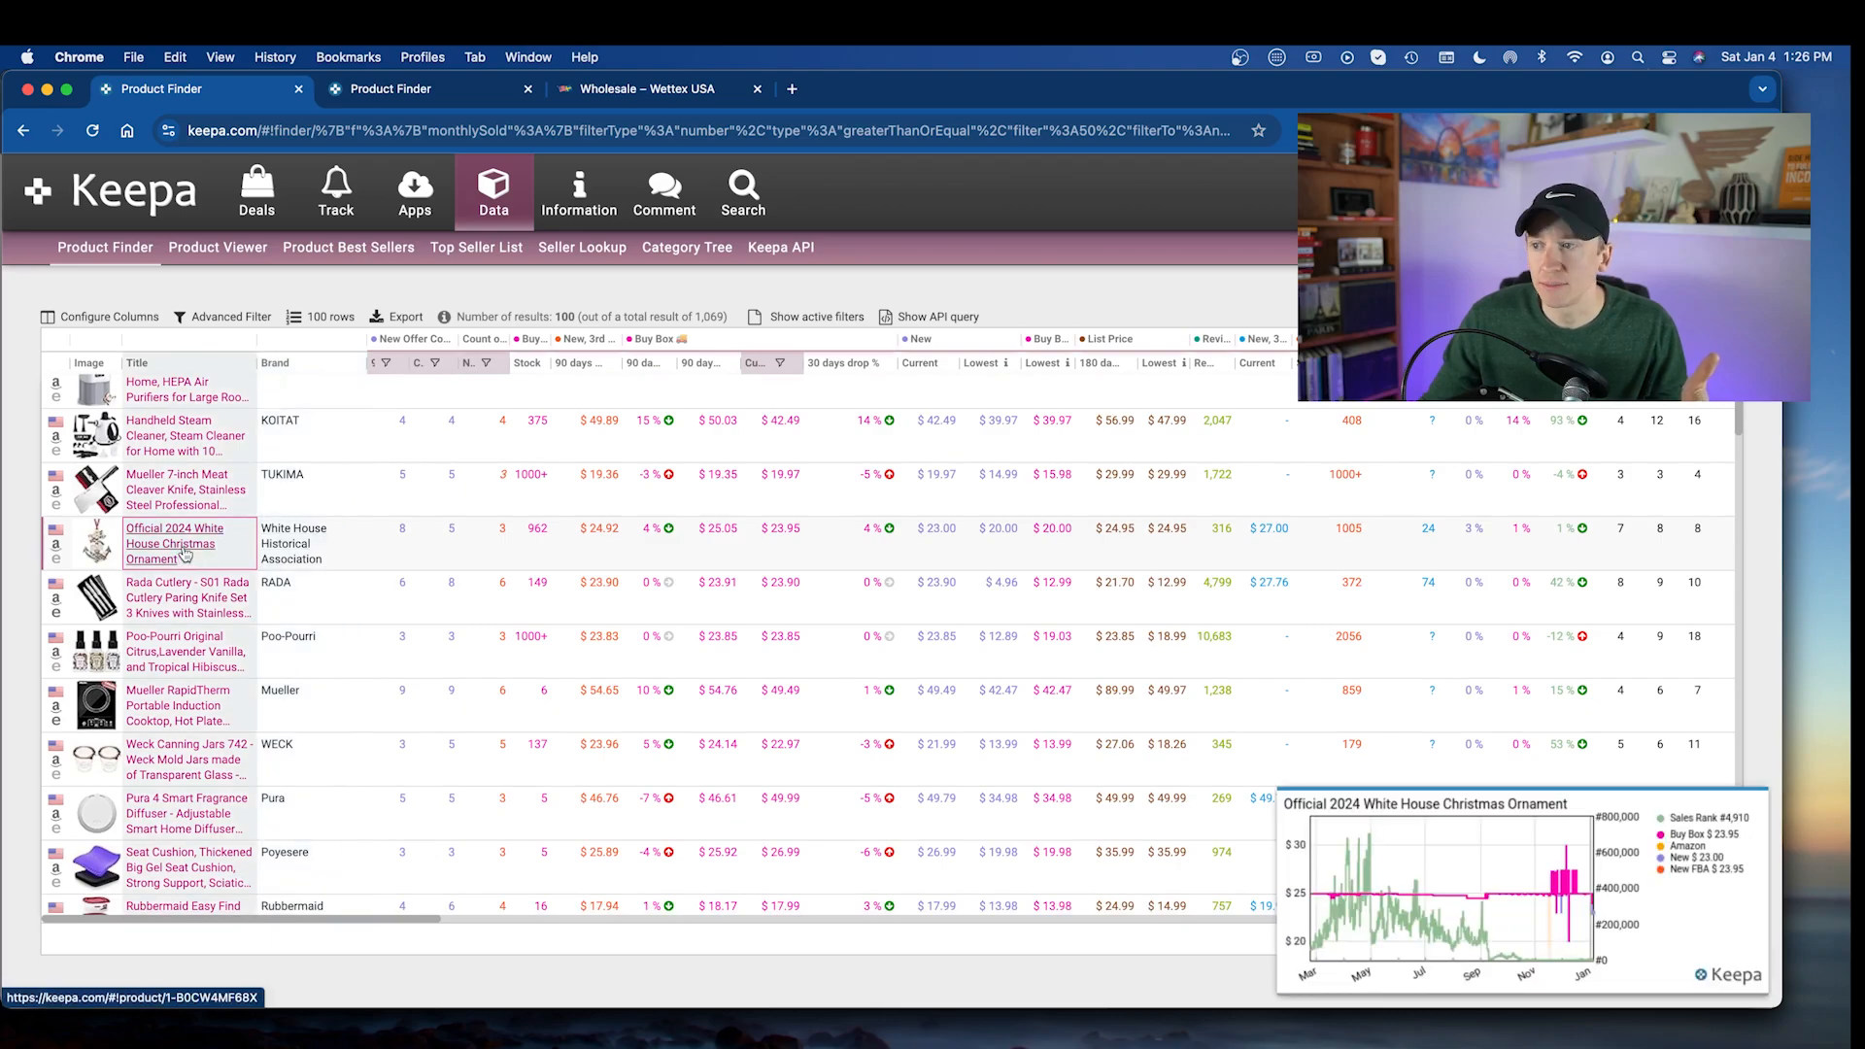
click(190, 611)
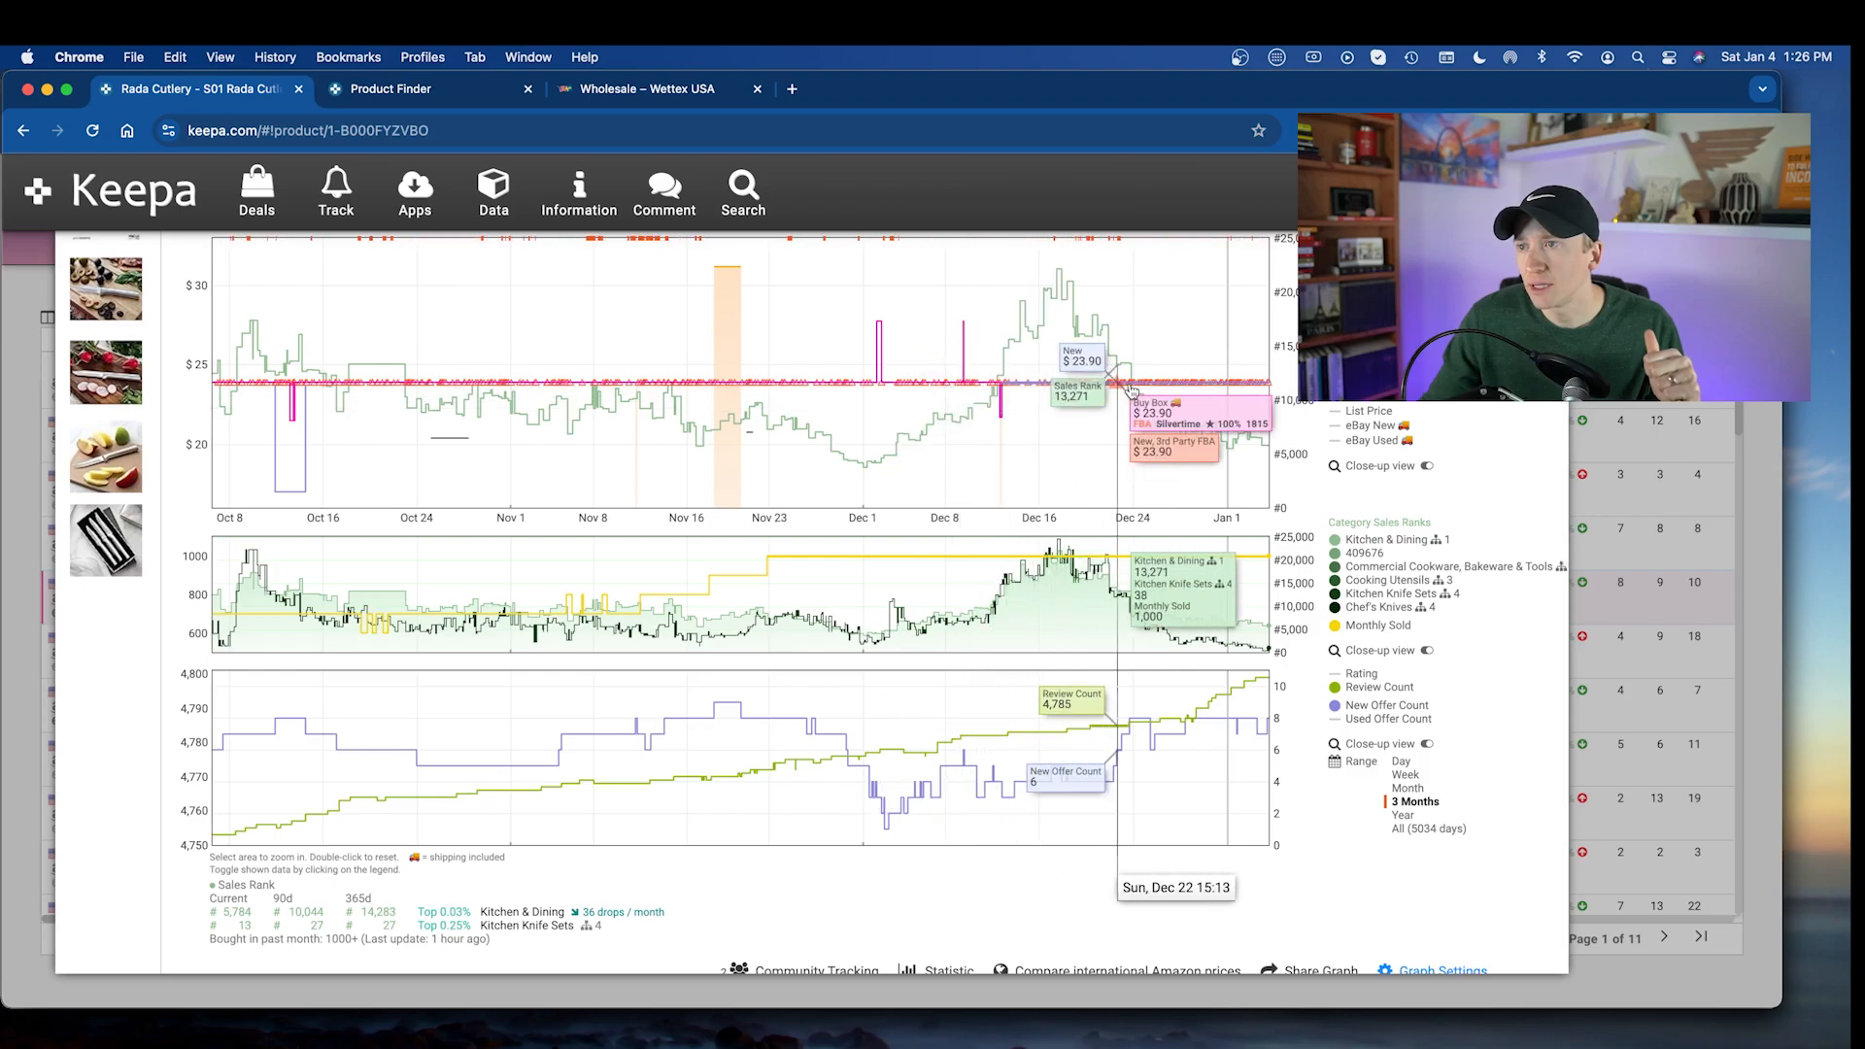
click(1403, 815)
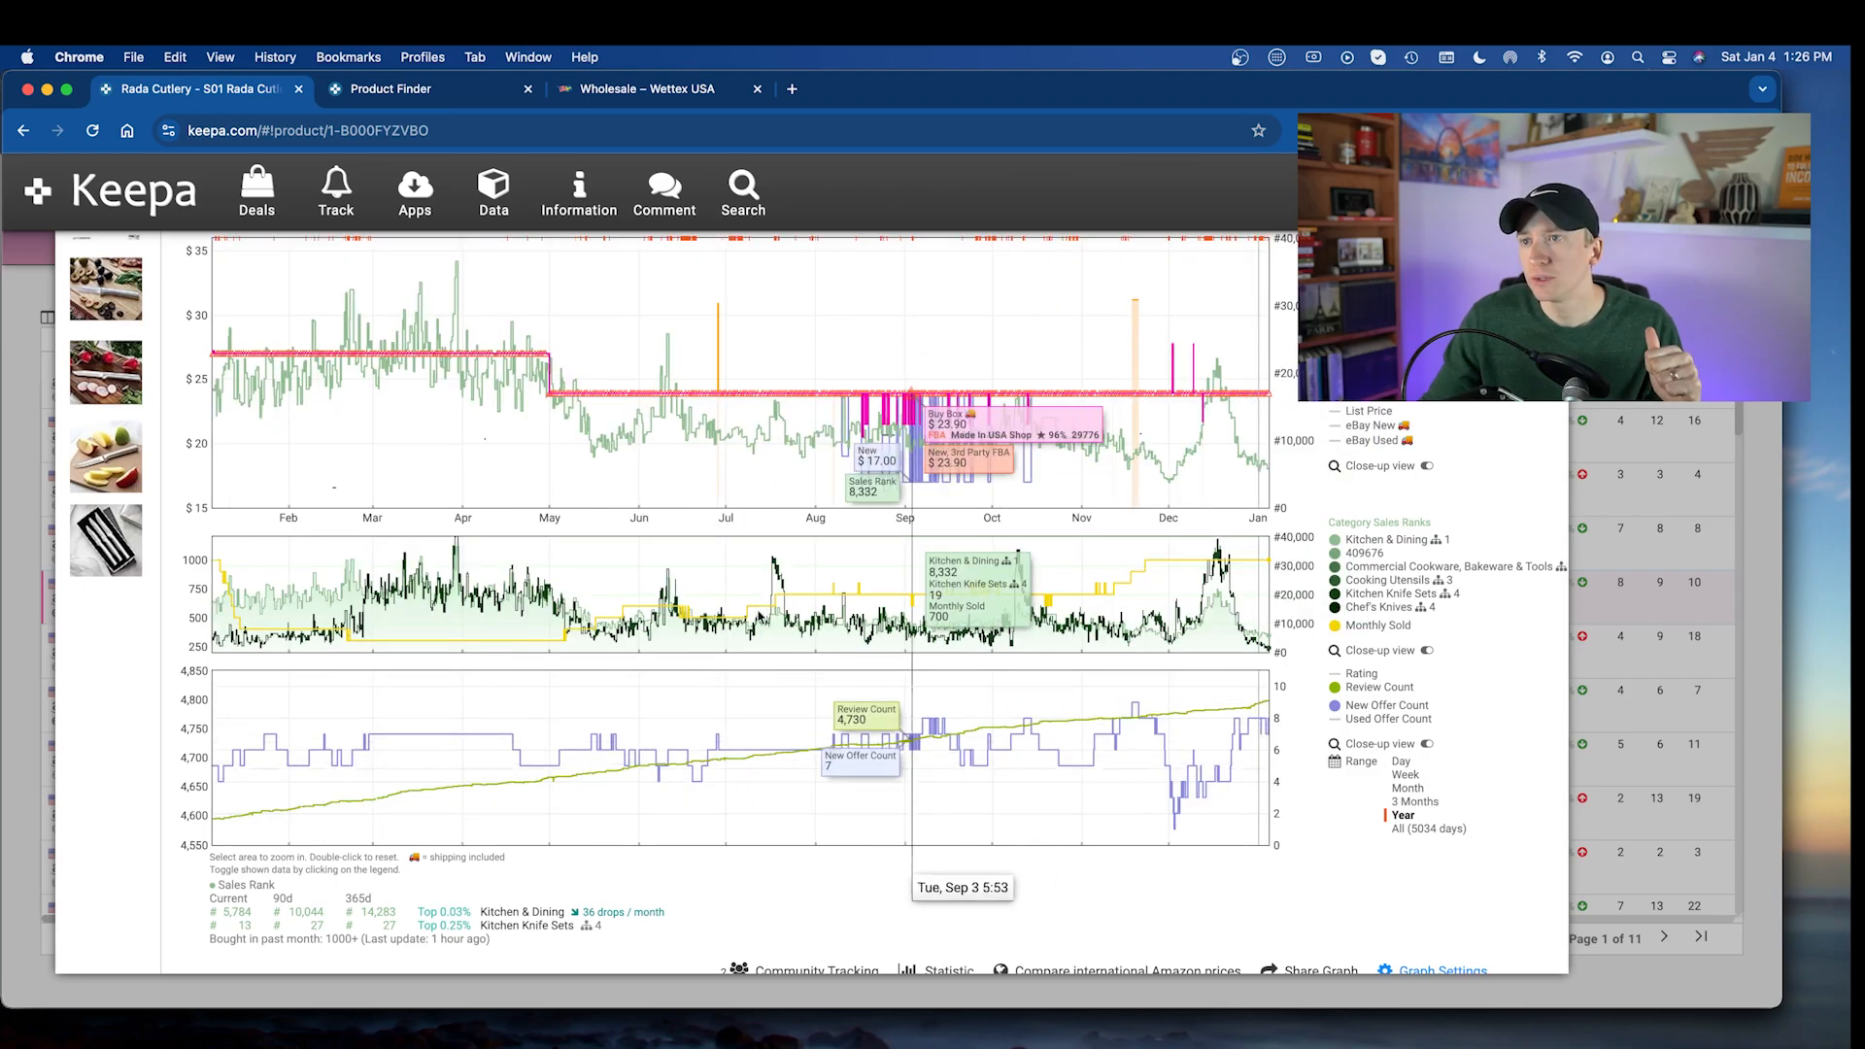
scroll(568, 741, up, 3)
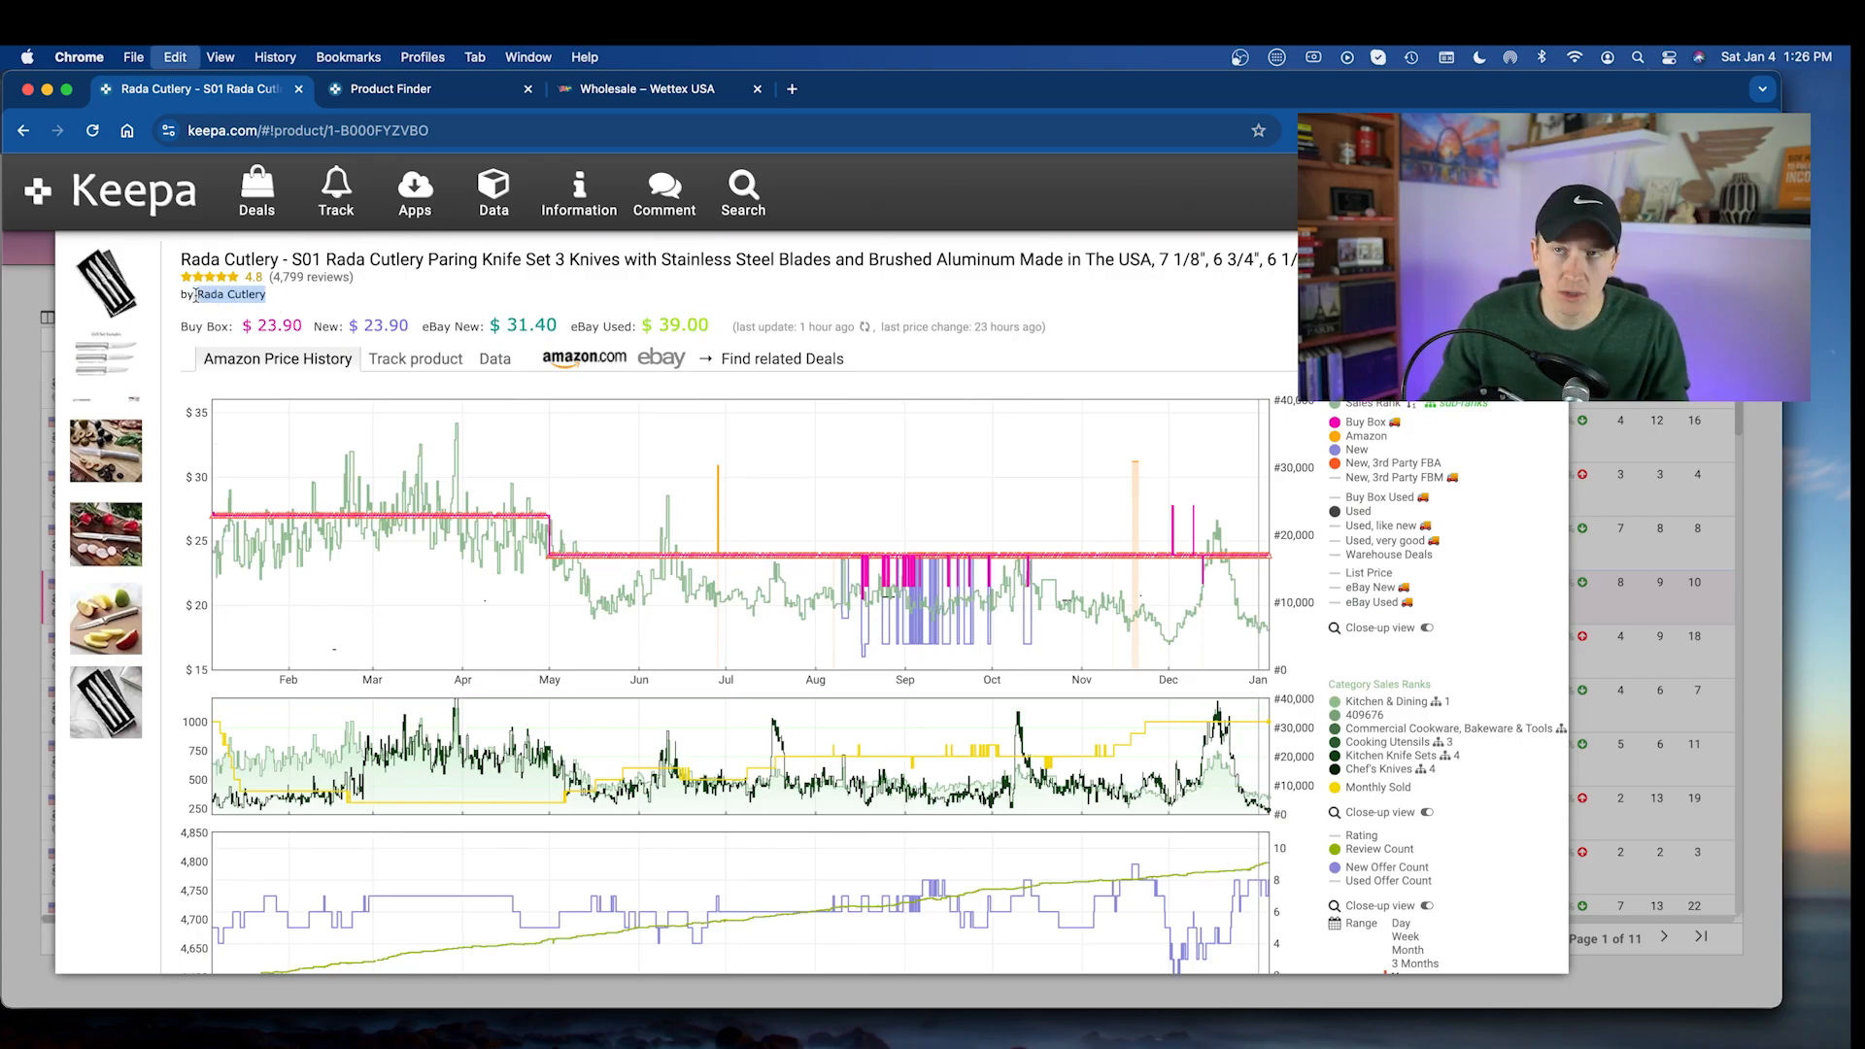
- Search Google for "Rada Cutlery" in the tab holding the Wettex USA wholesale page
click(641, 94)
click(436, 136)
text(Rada Cutlery)
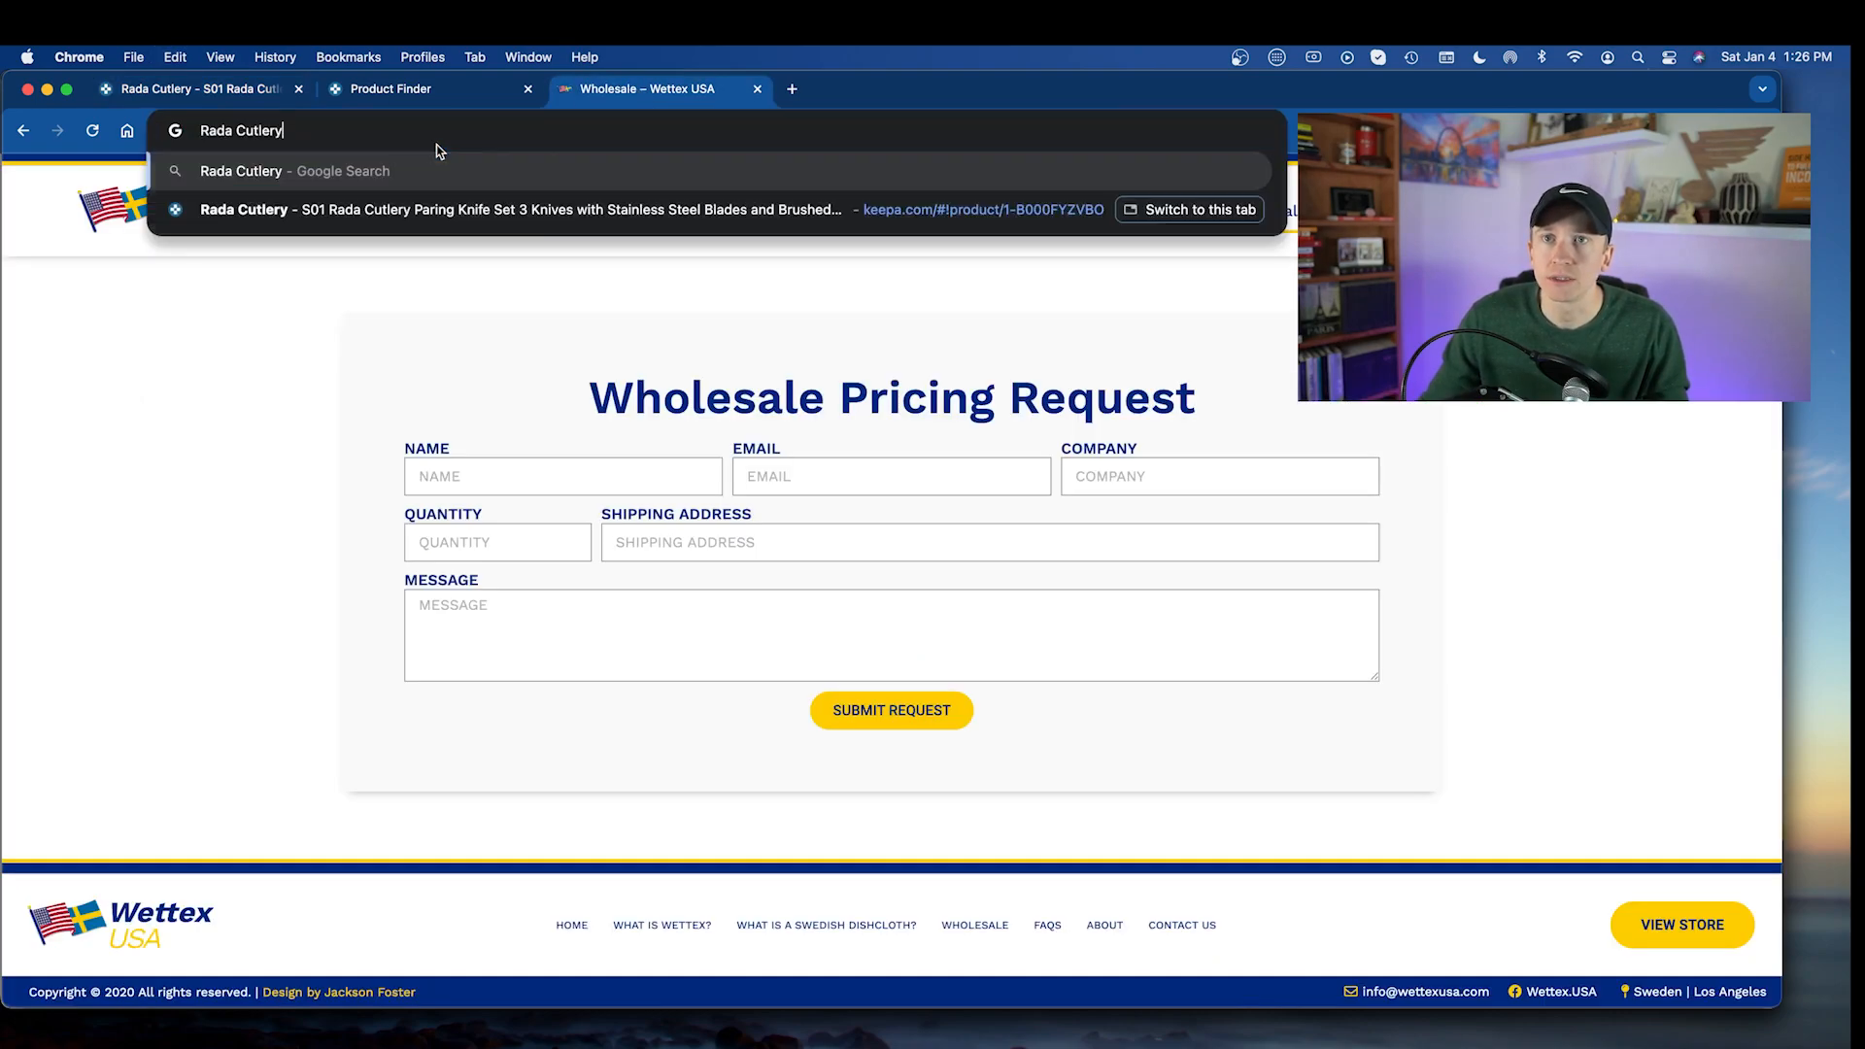
key(Return)
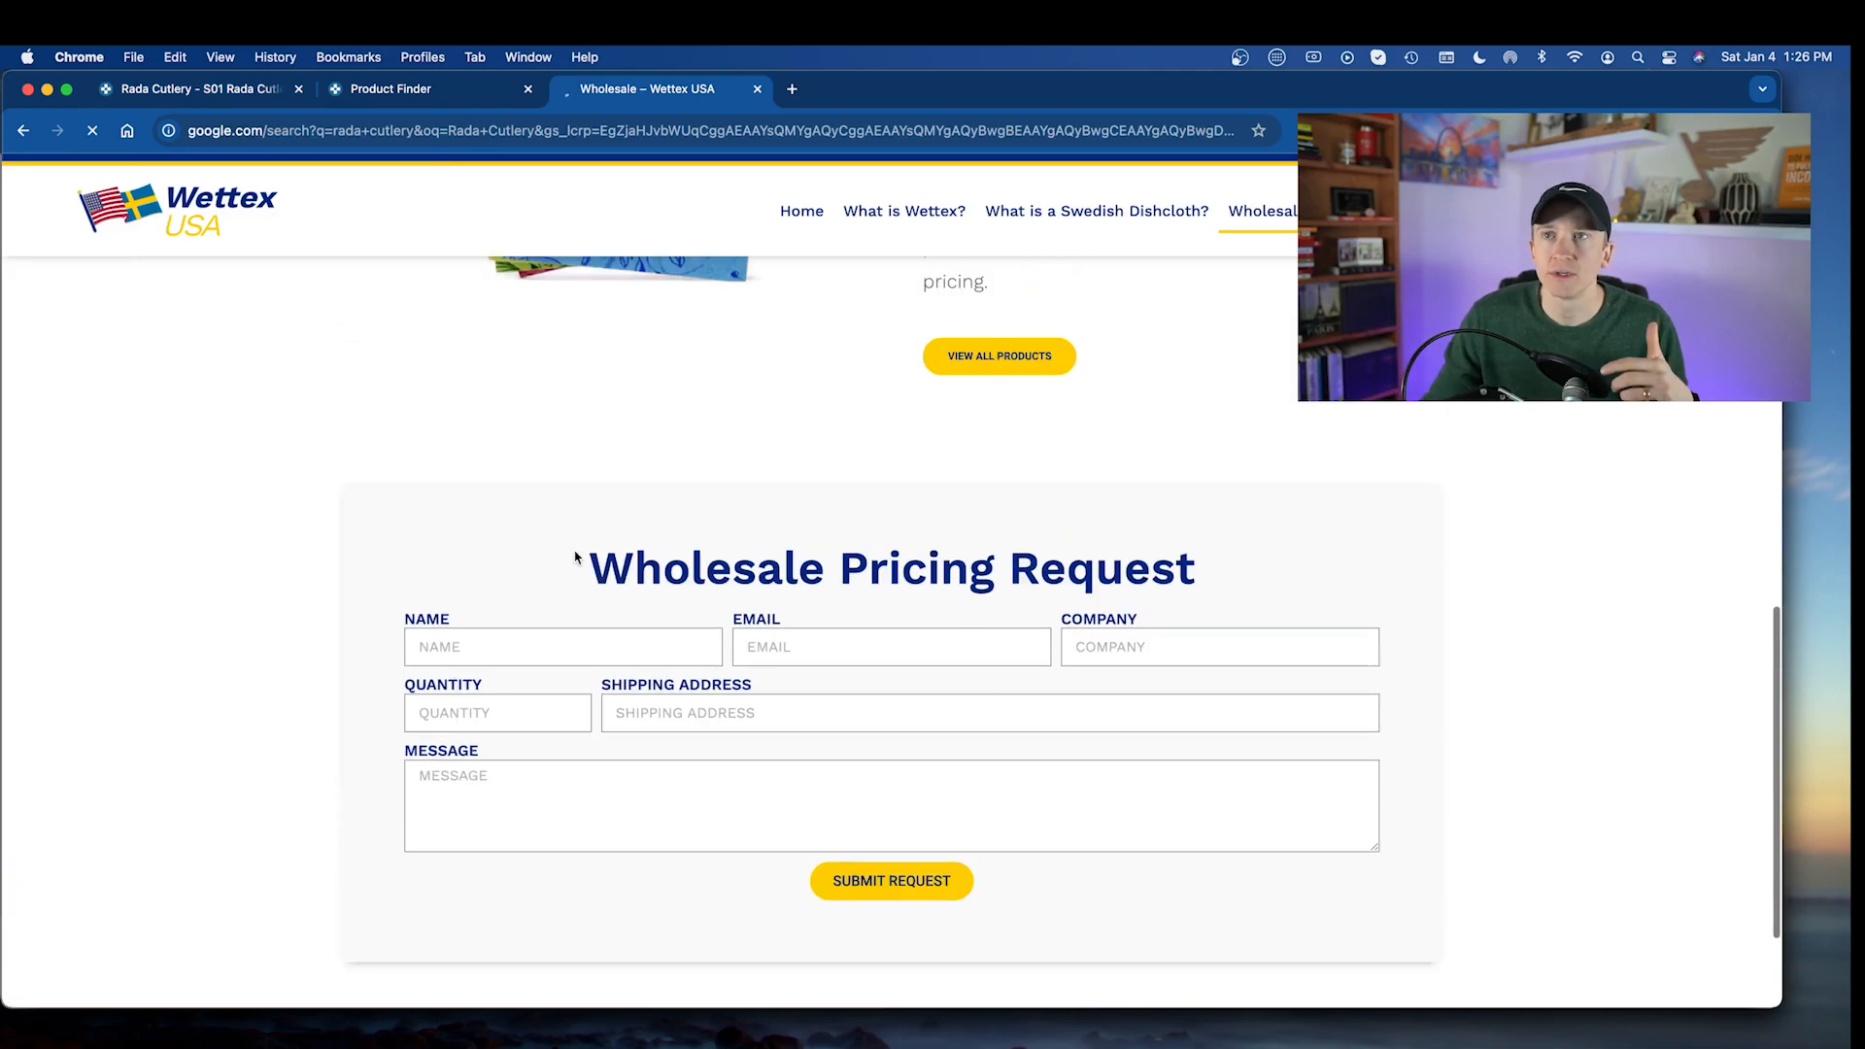
- Open the official Rada Cutlery website from the search results and look through the homepage down to the footer's contact links
scroll(428, 641, down, 6)
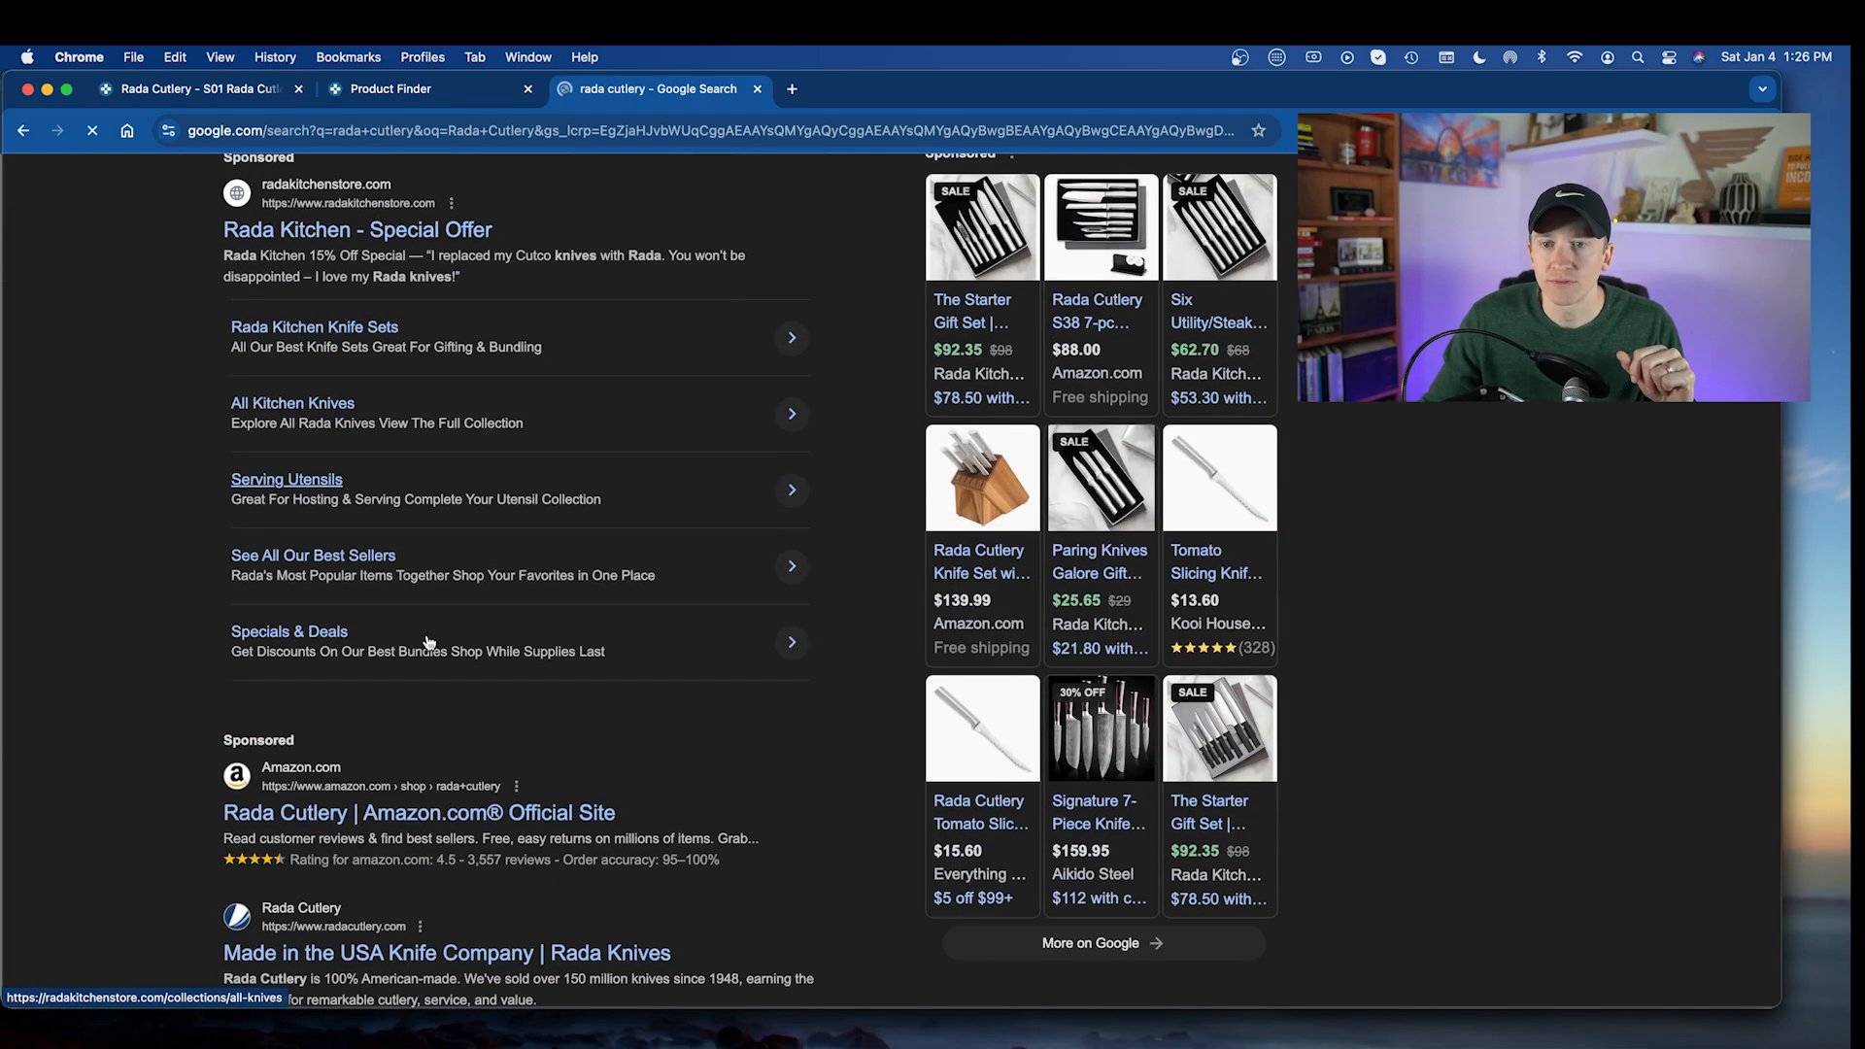
click(445, 587)
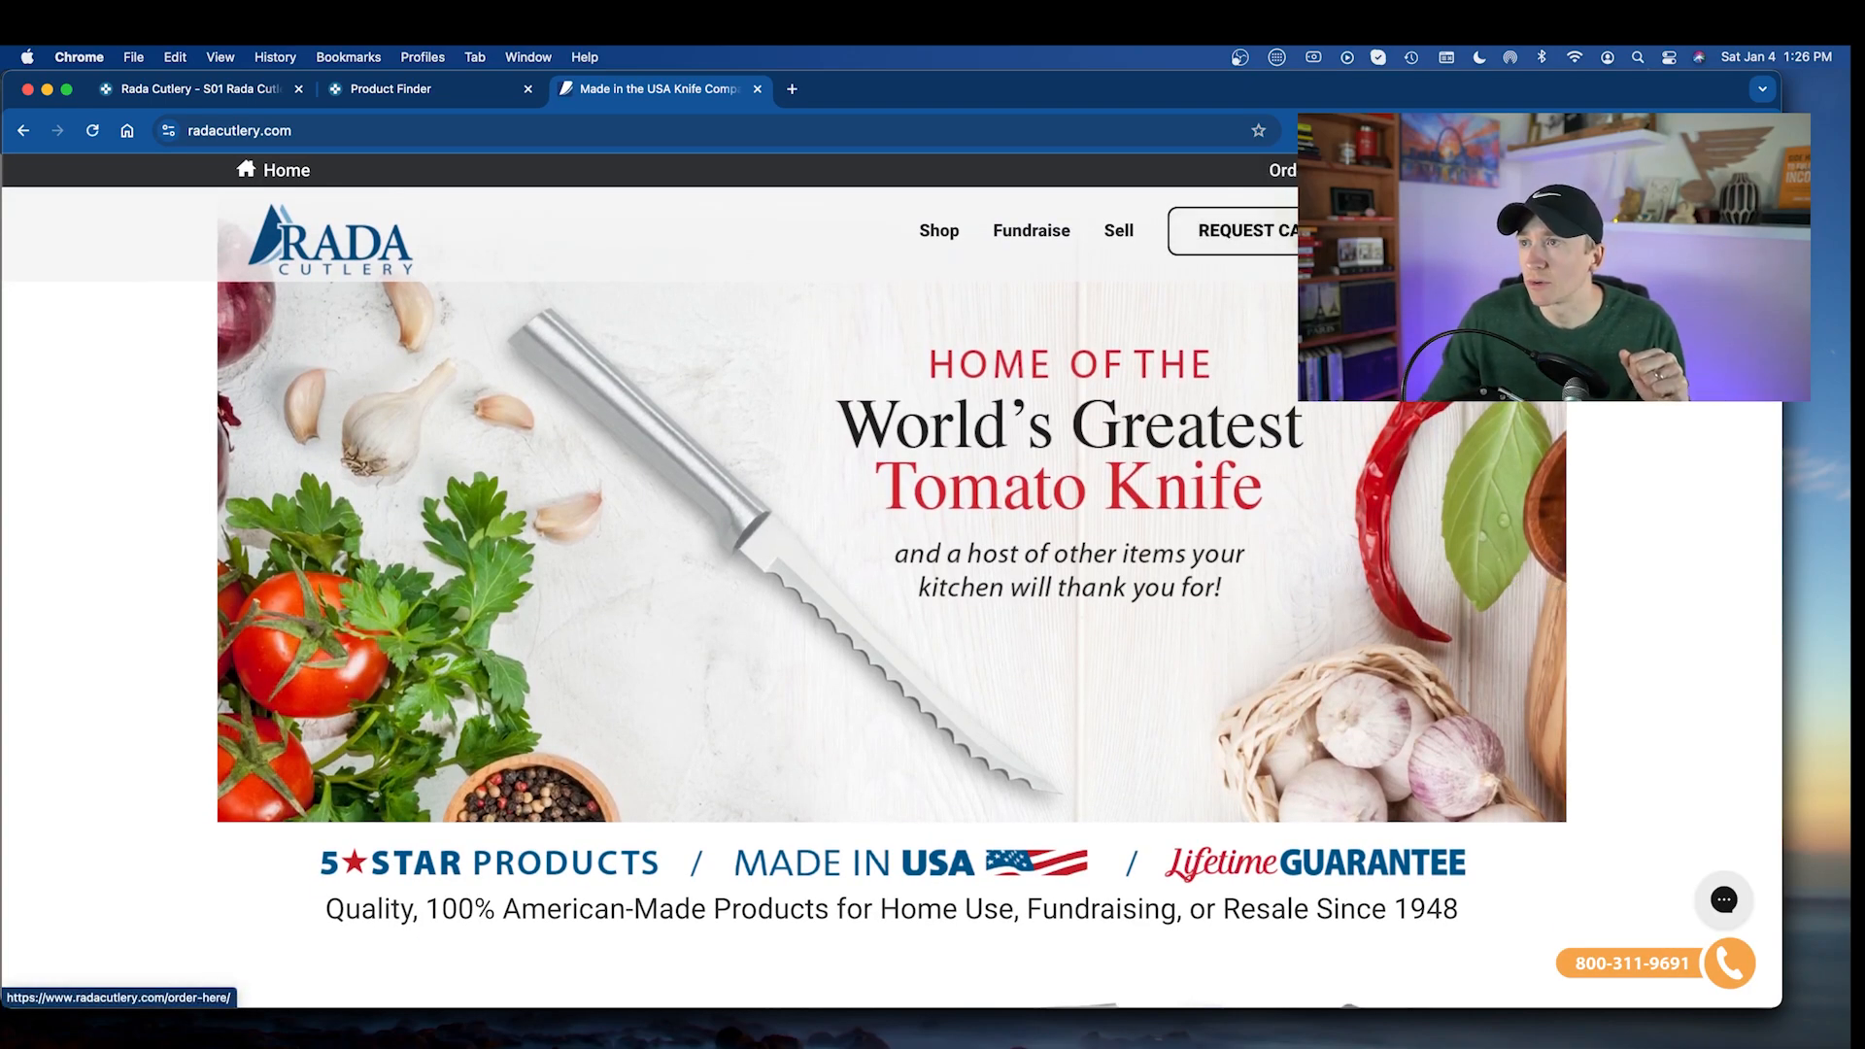
scroll(1068, 446, down, 20)
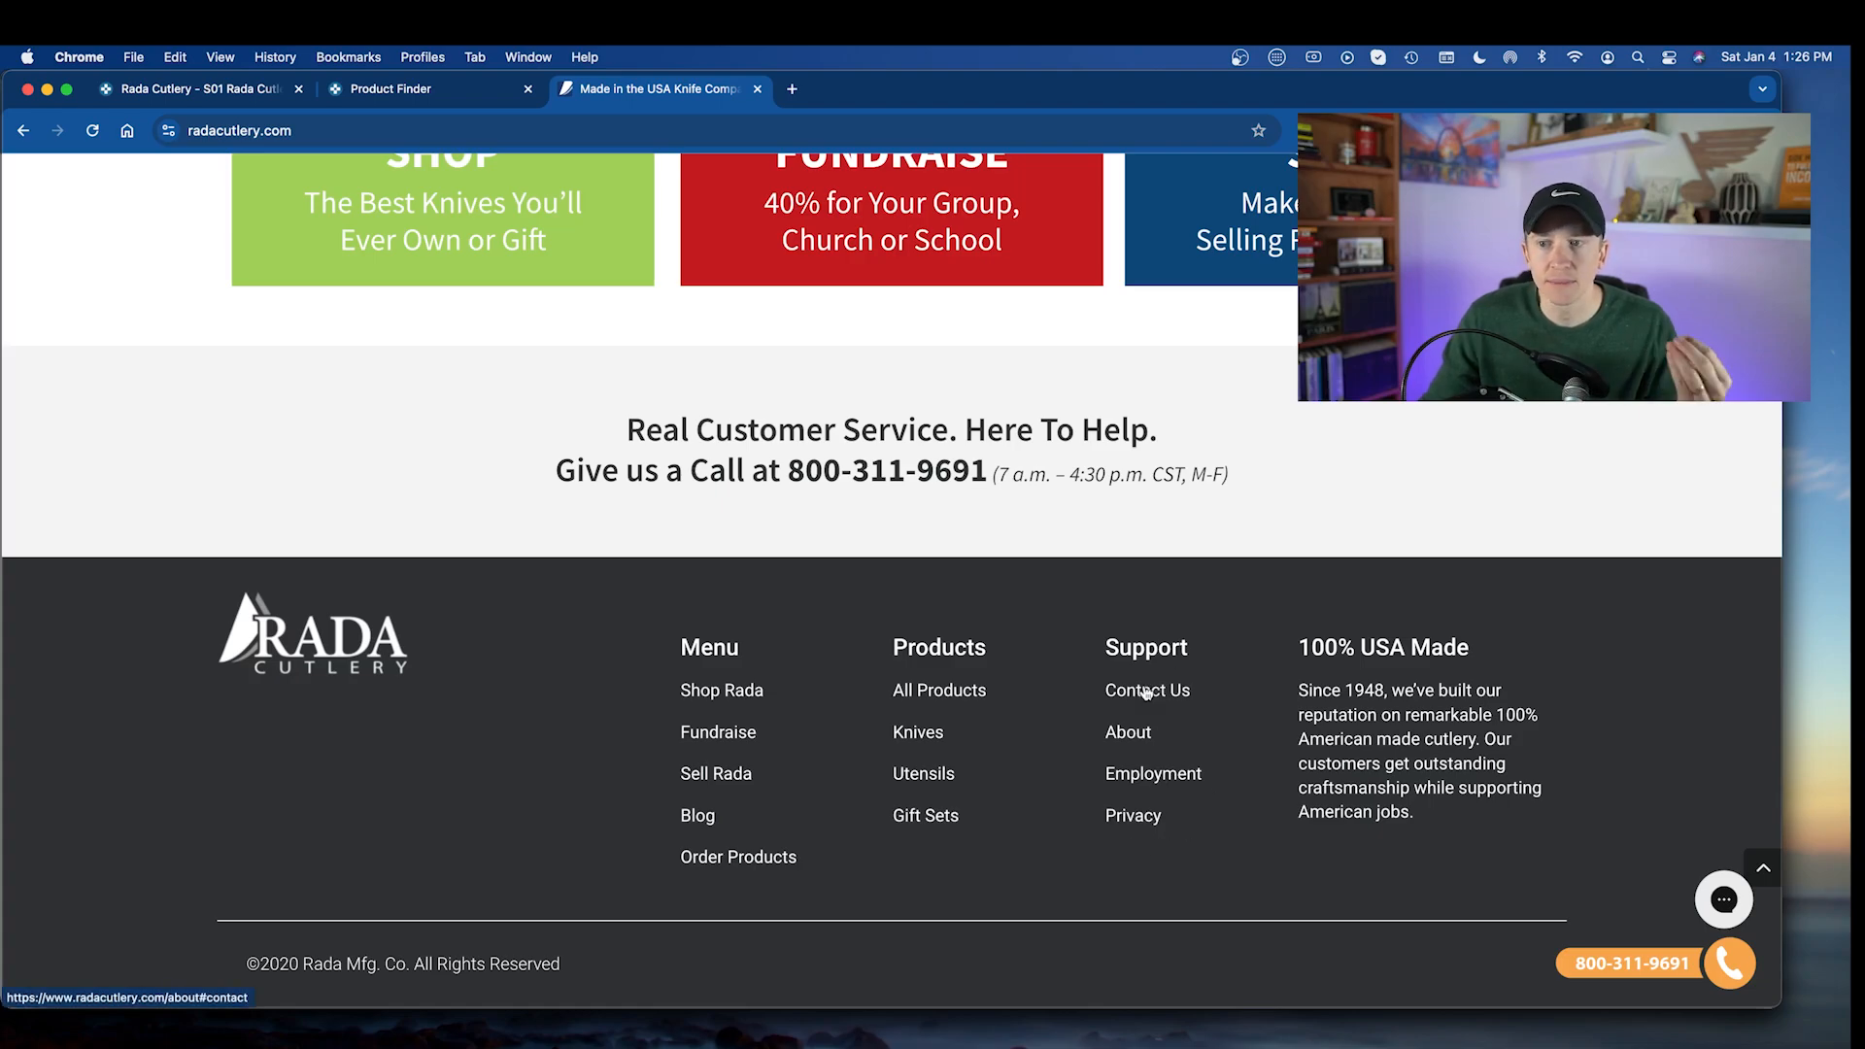
- Look back up the Rada Cutlery homepage through its sell, fundraise and shop sections and product categories
scroll(1146, 692, up, 15)
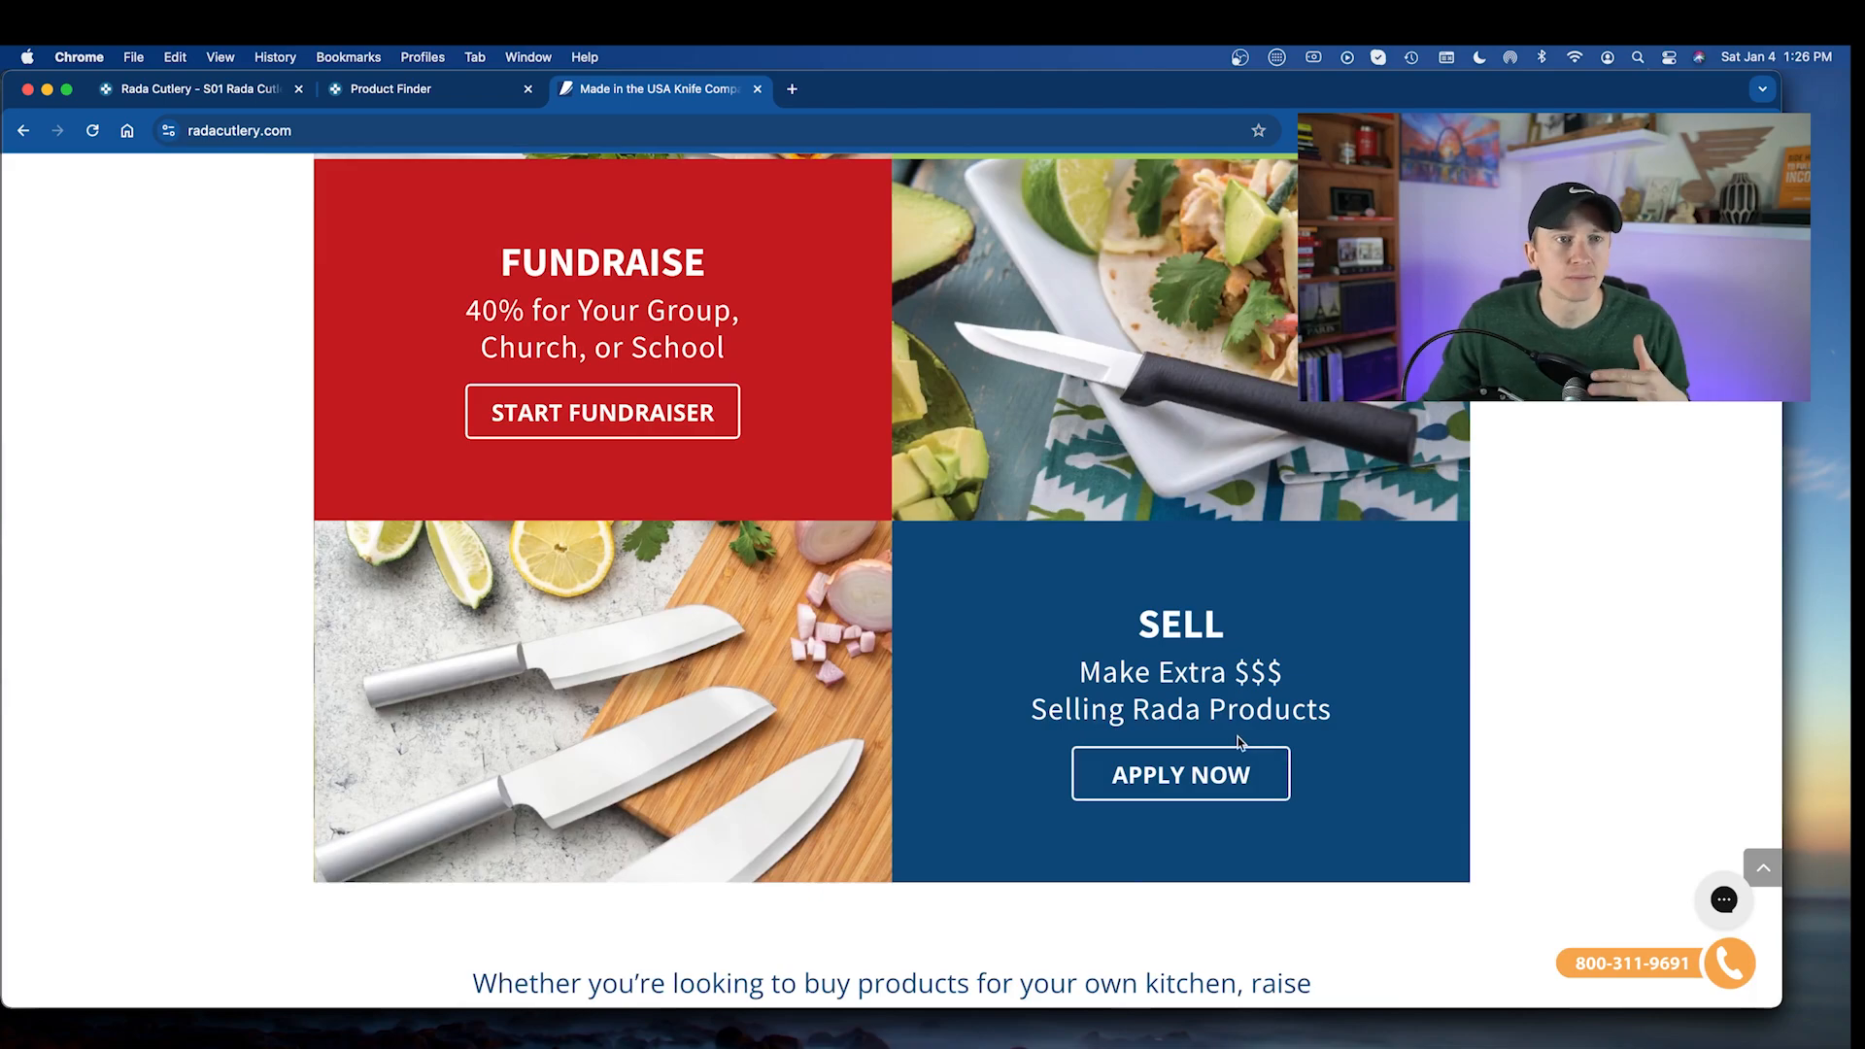
scroll(1239, 742, up, 6)
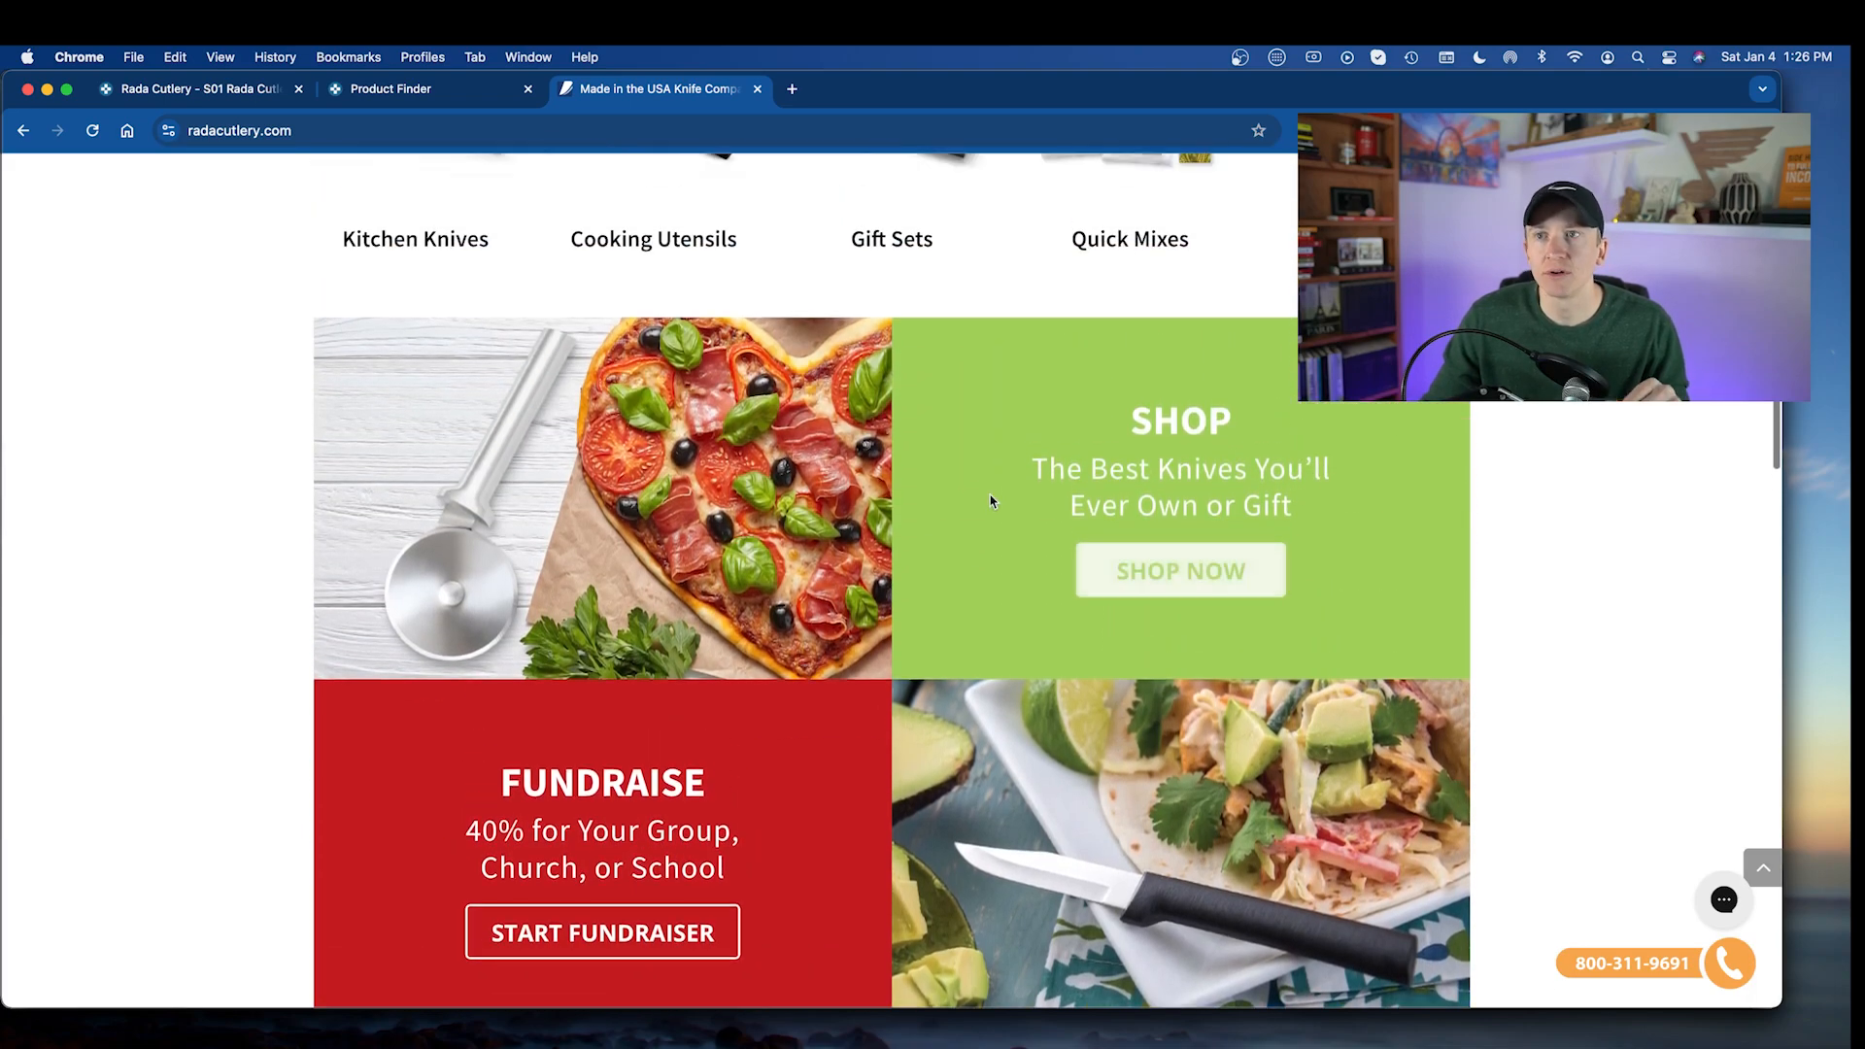
scroll(952, 481, up, 3)
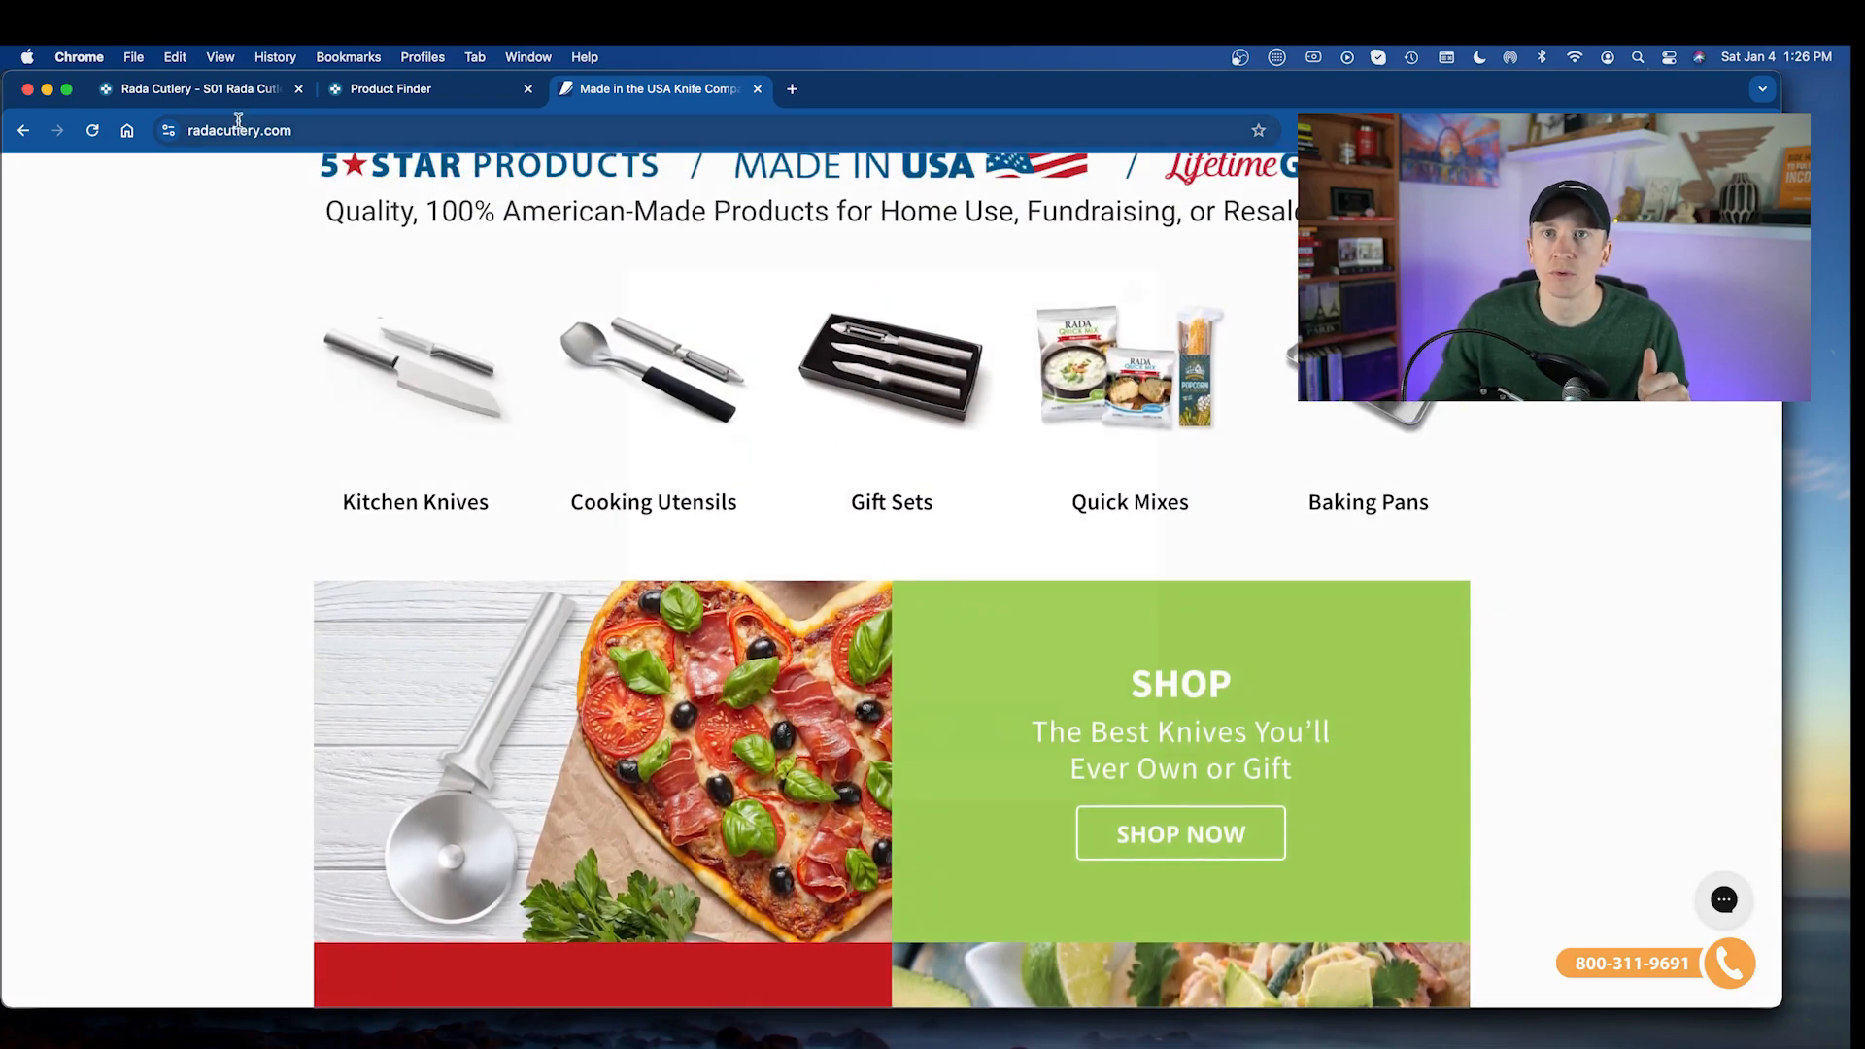
- Return to the Keepa page of the Rada Cutlery paring knife set and examine the list of seller offers in its product data
click(234, 93)
click(500, 361)
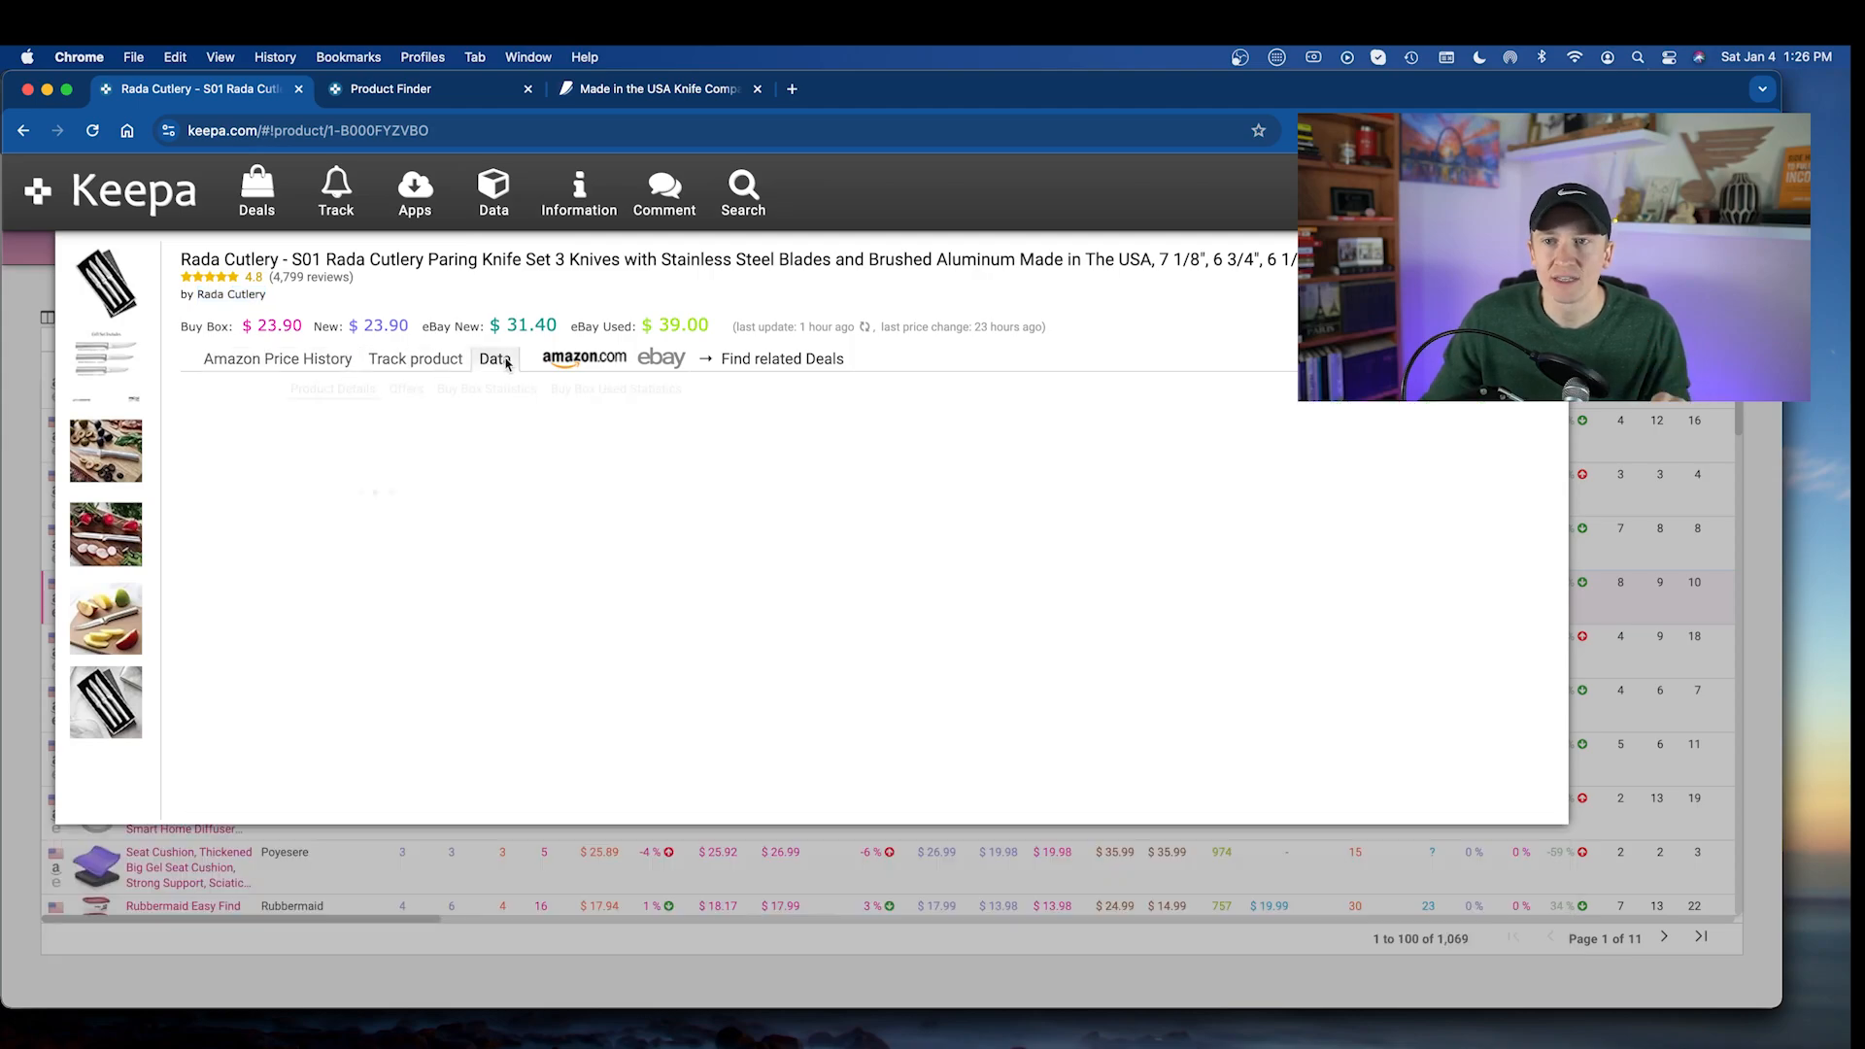
click(413, 394)
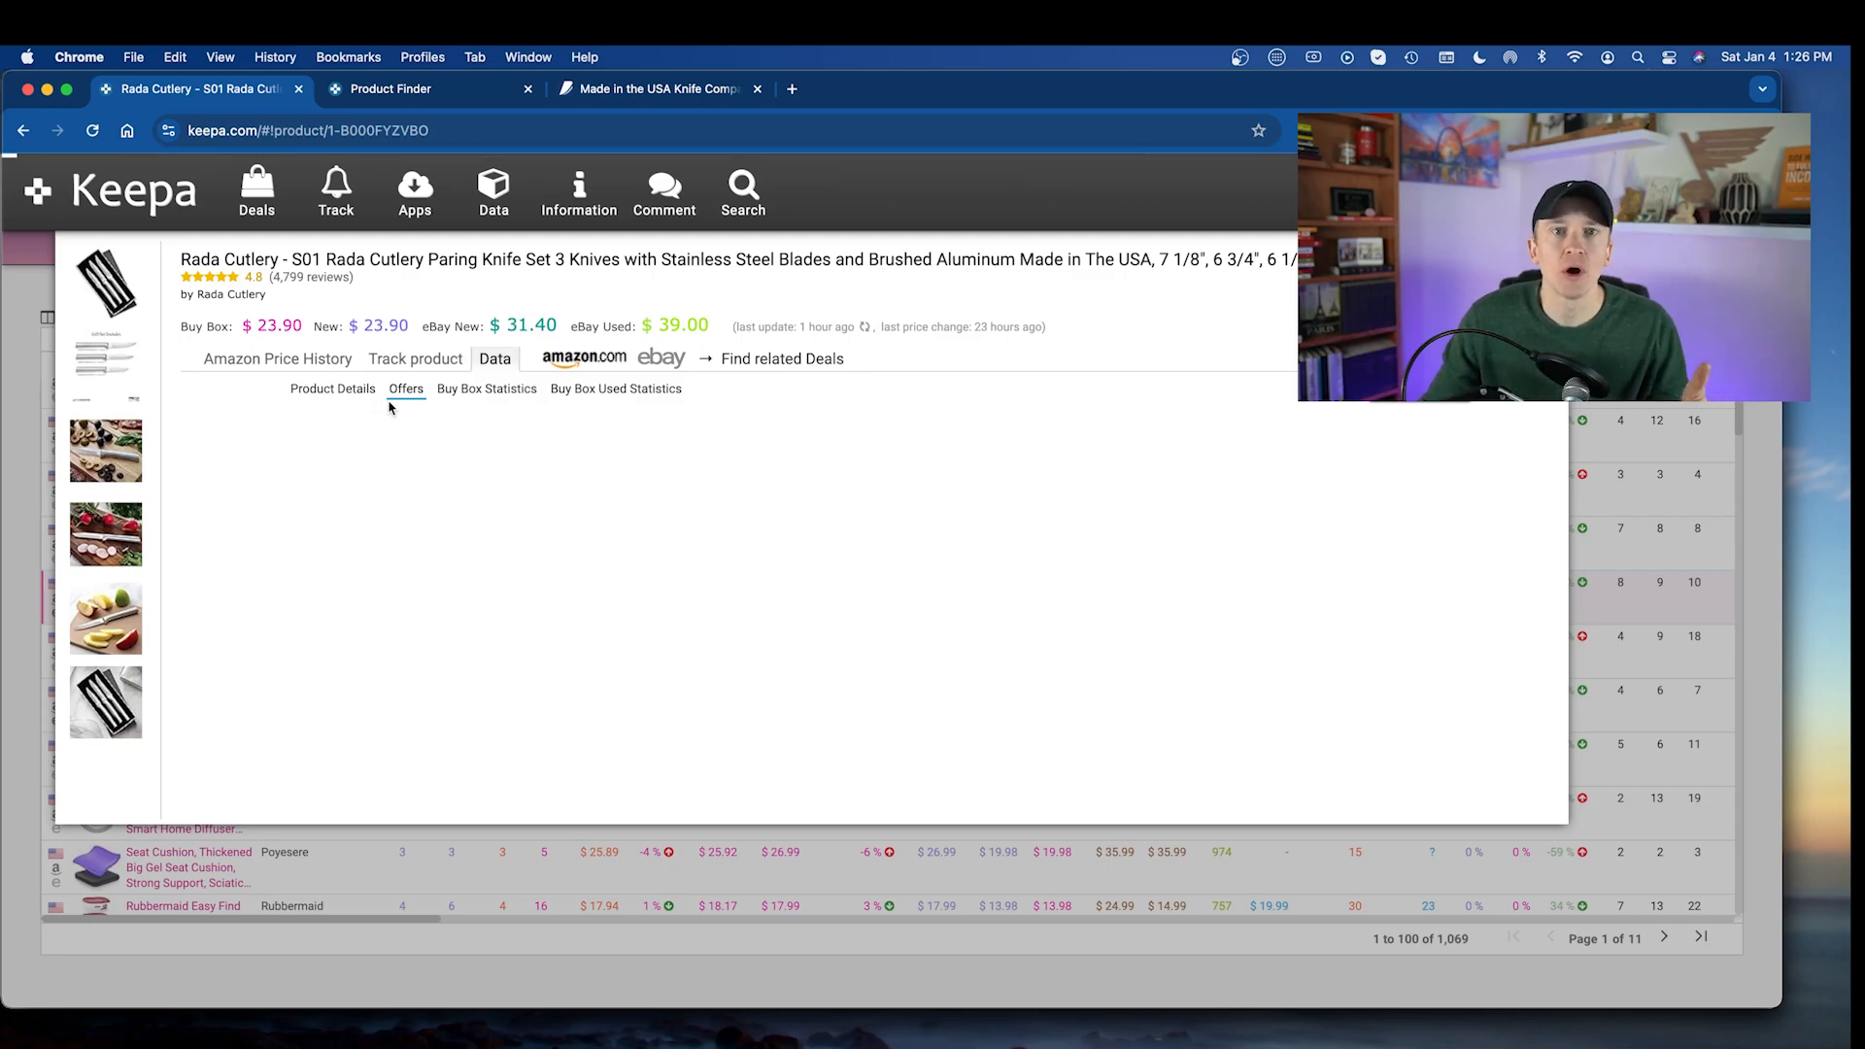
scroll(389, 466, down, 5)
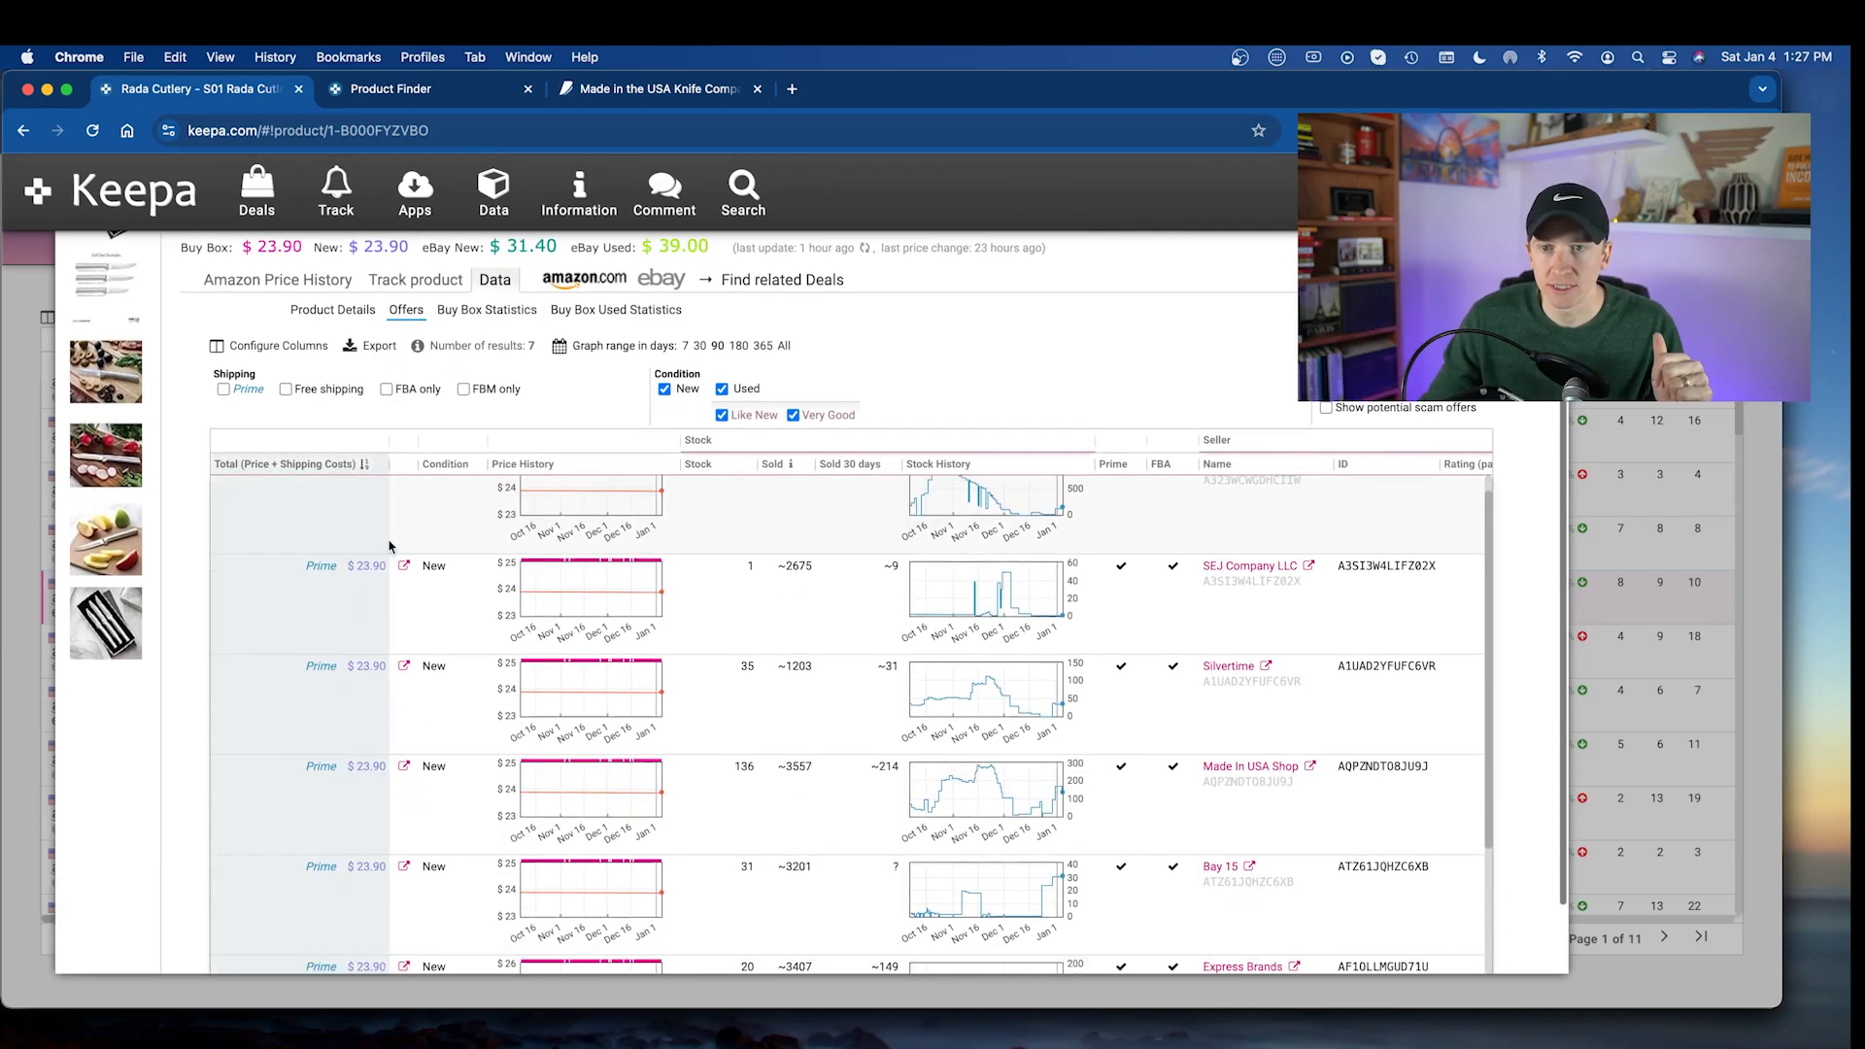
scroll(390, 547, up, 3)
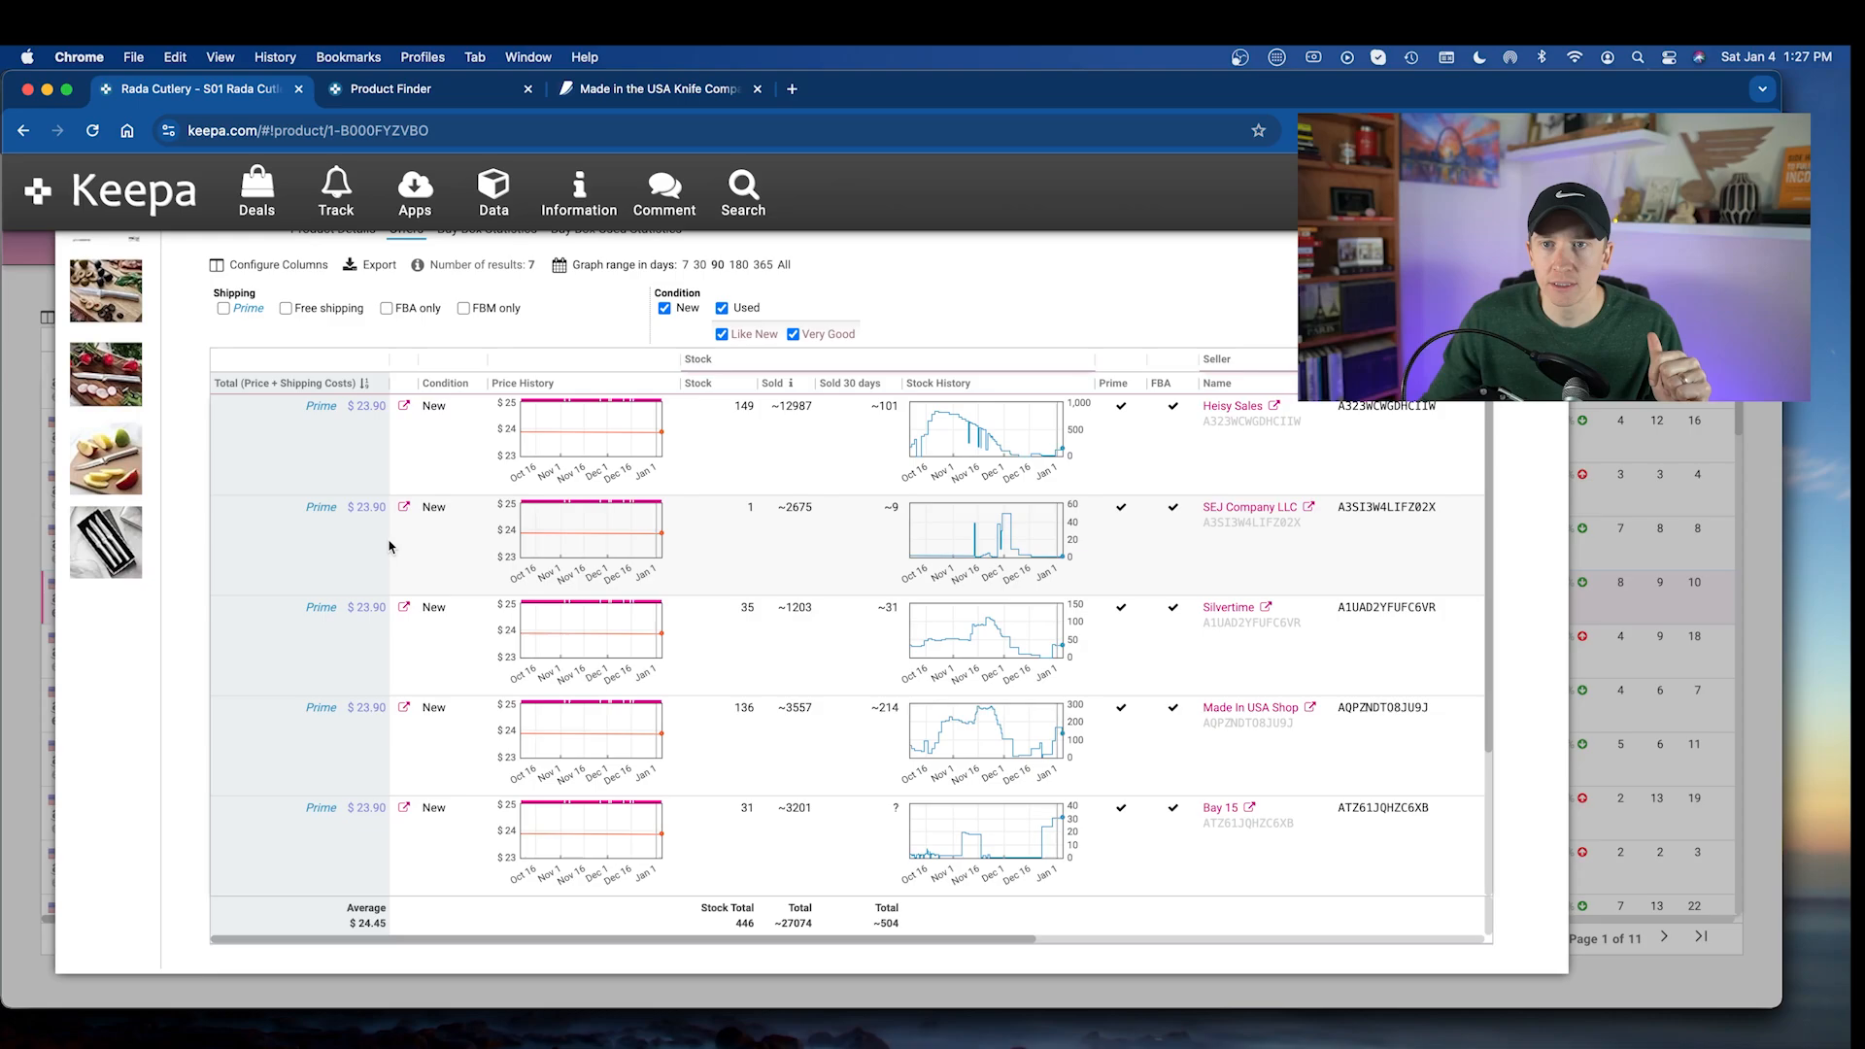
- Filter the knife set's offers to Prime only and include historical offers
click(223, 308)
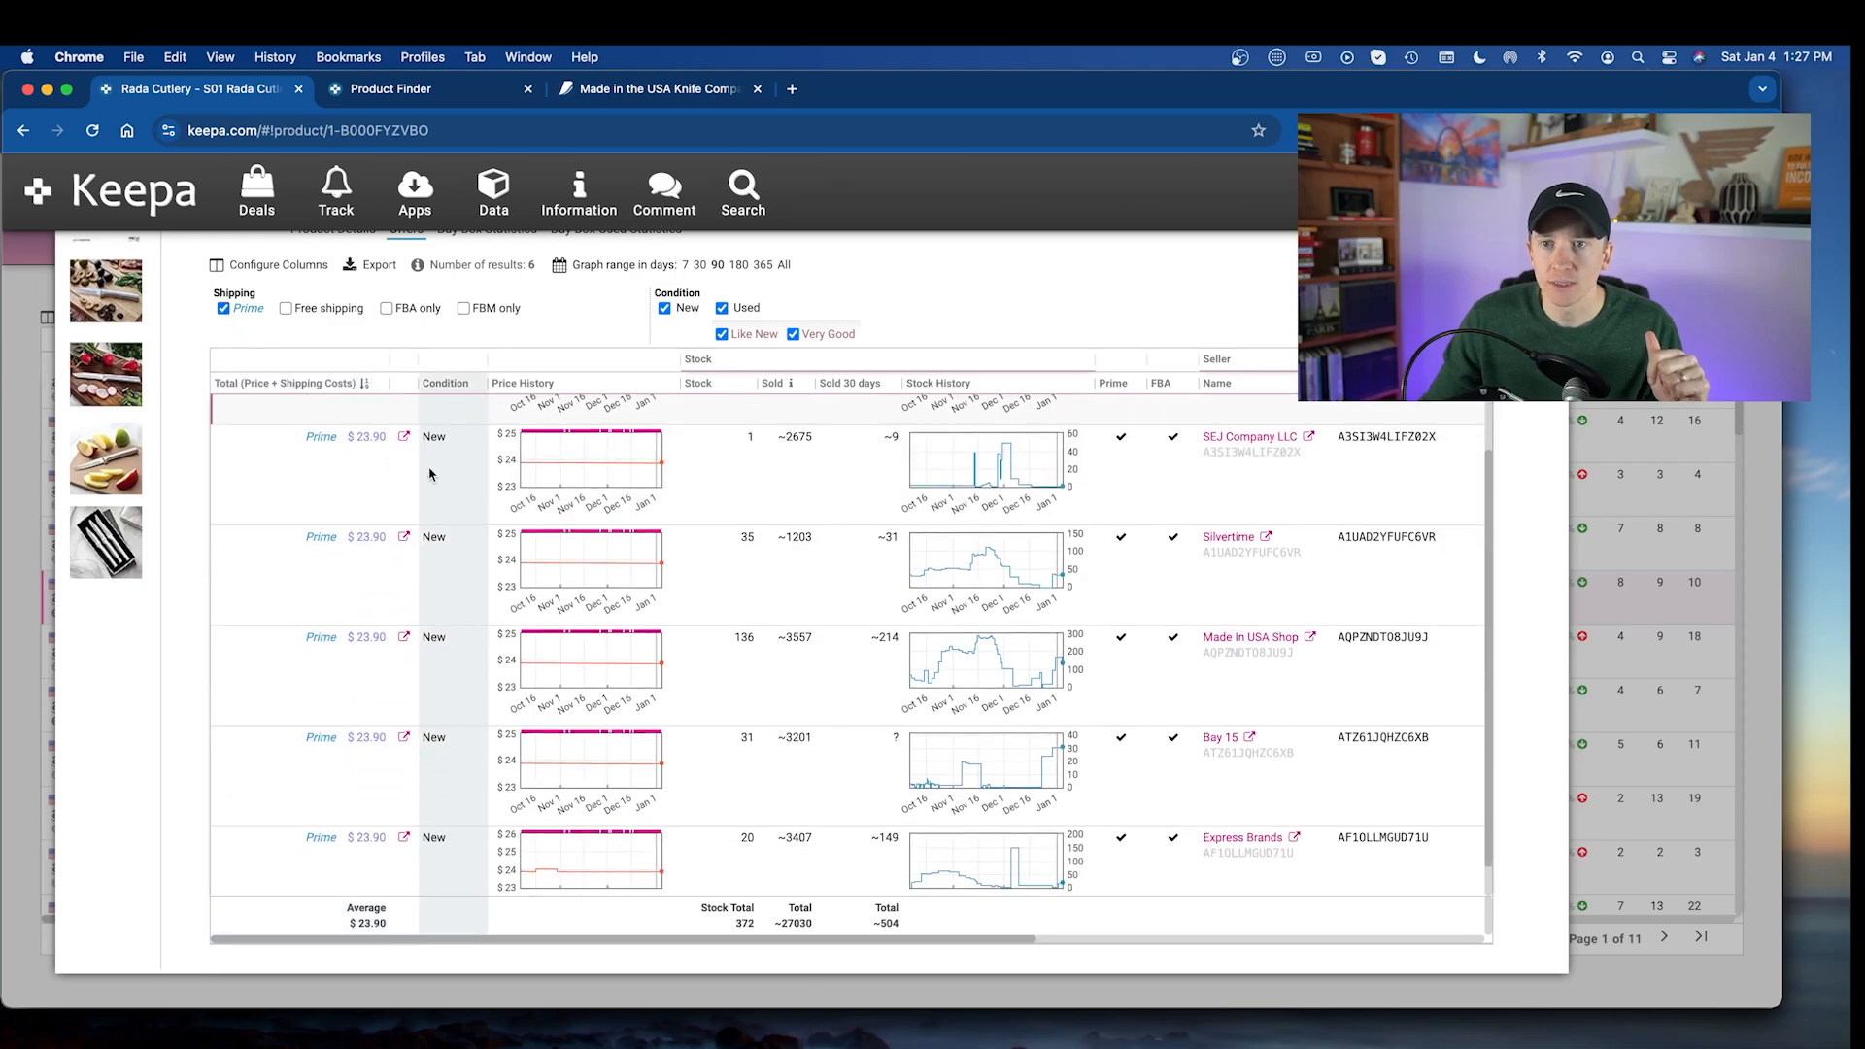
scroll(433, 496, up, 1)
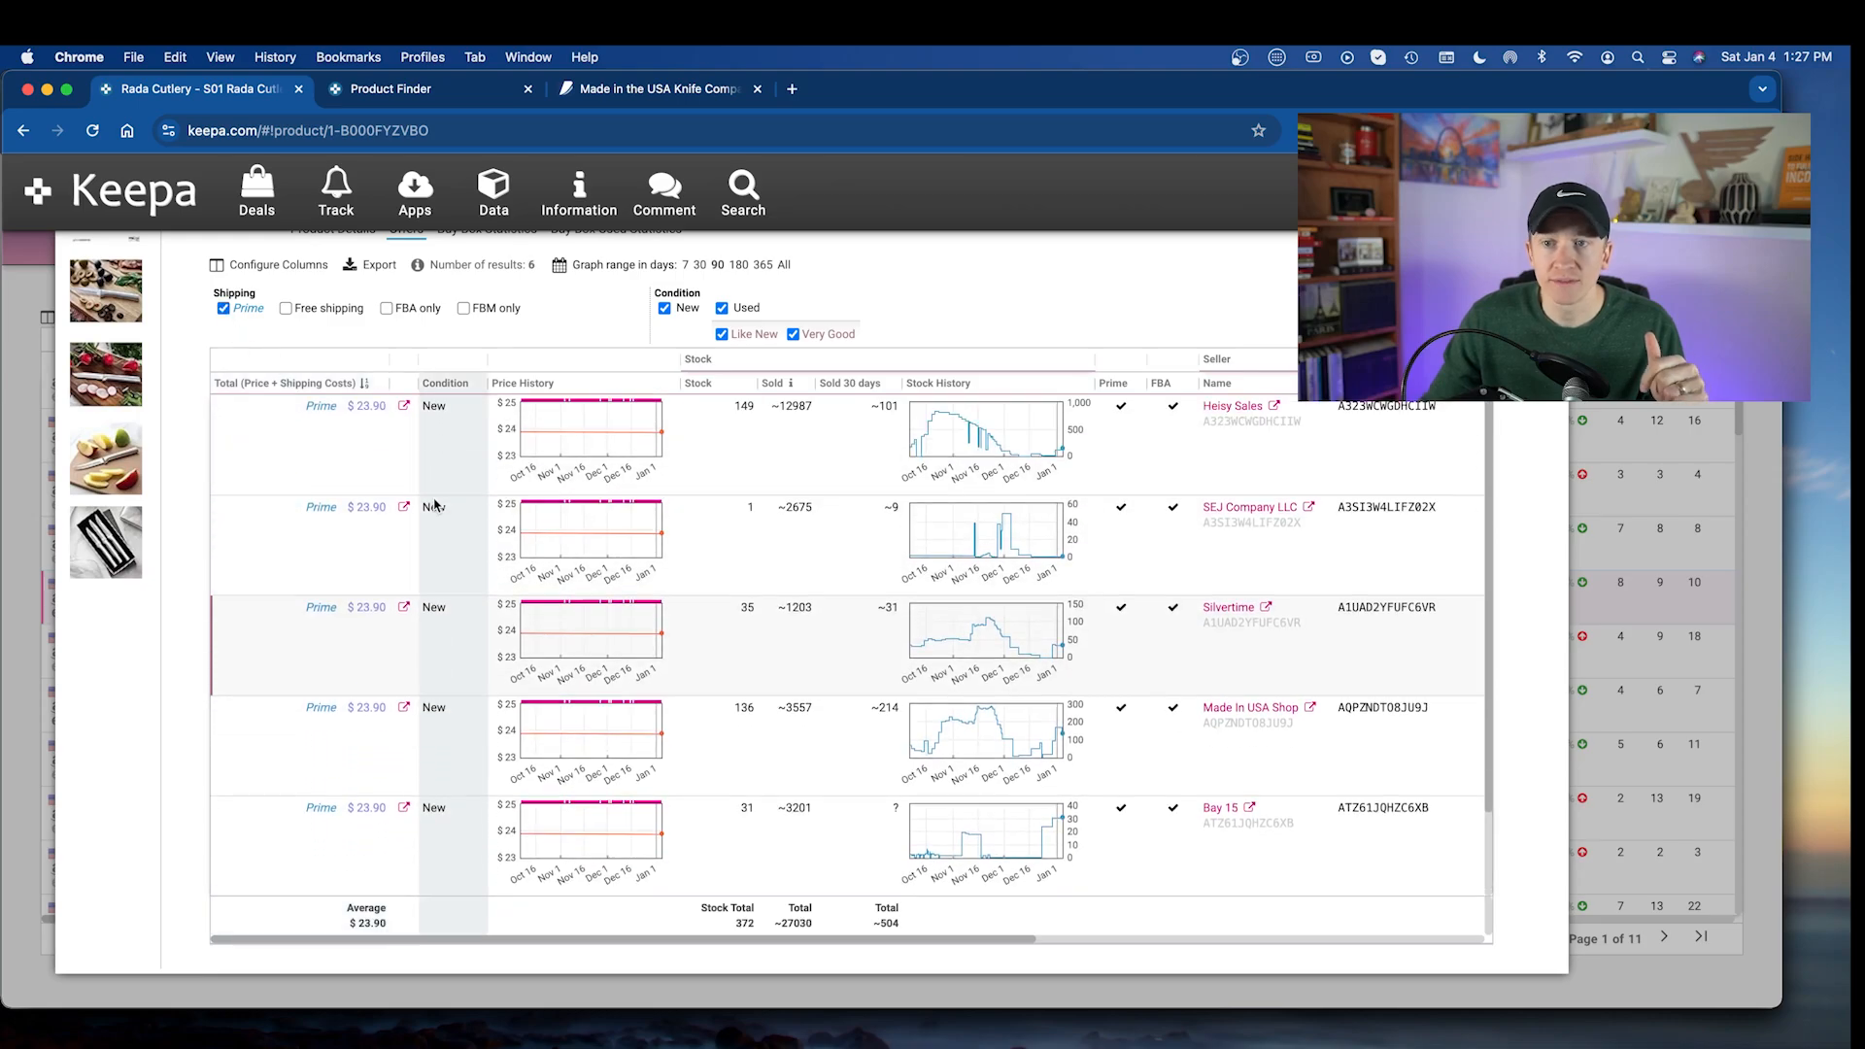
click(762, 265)
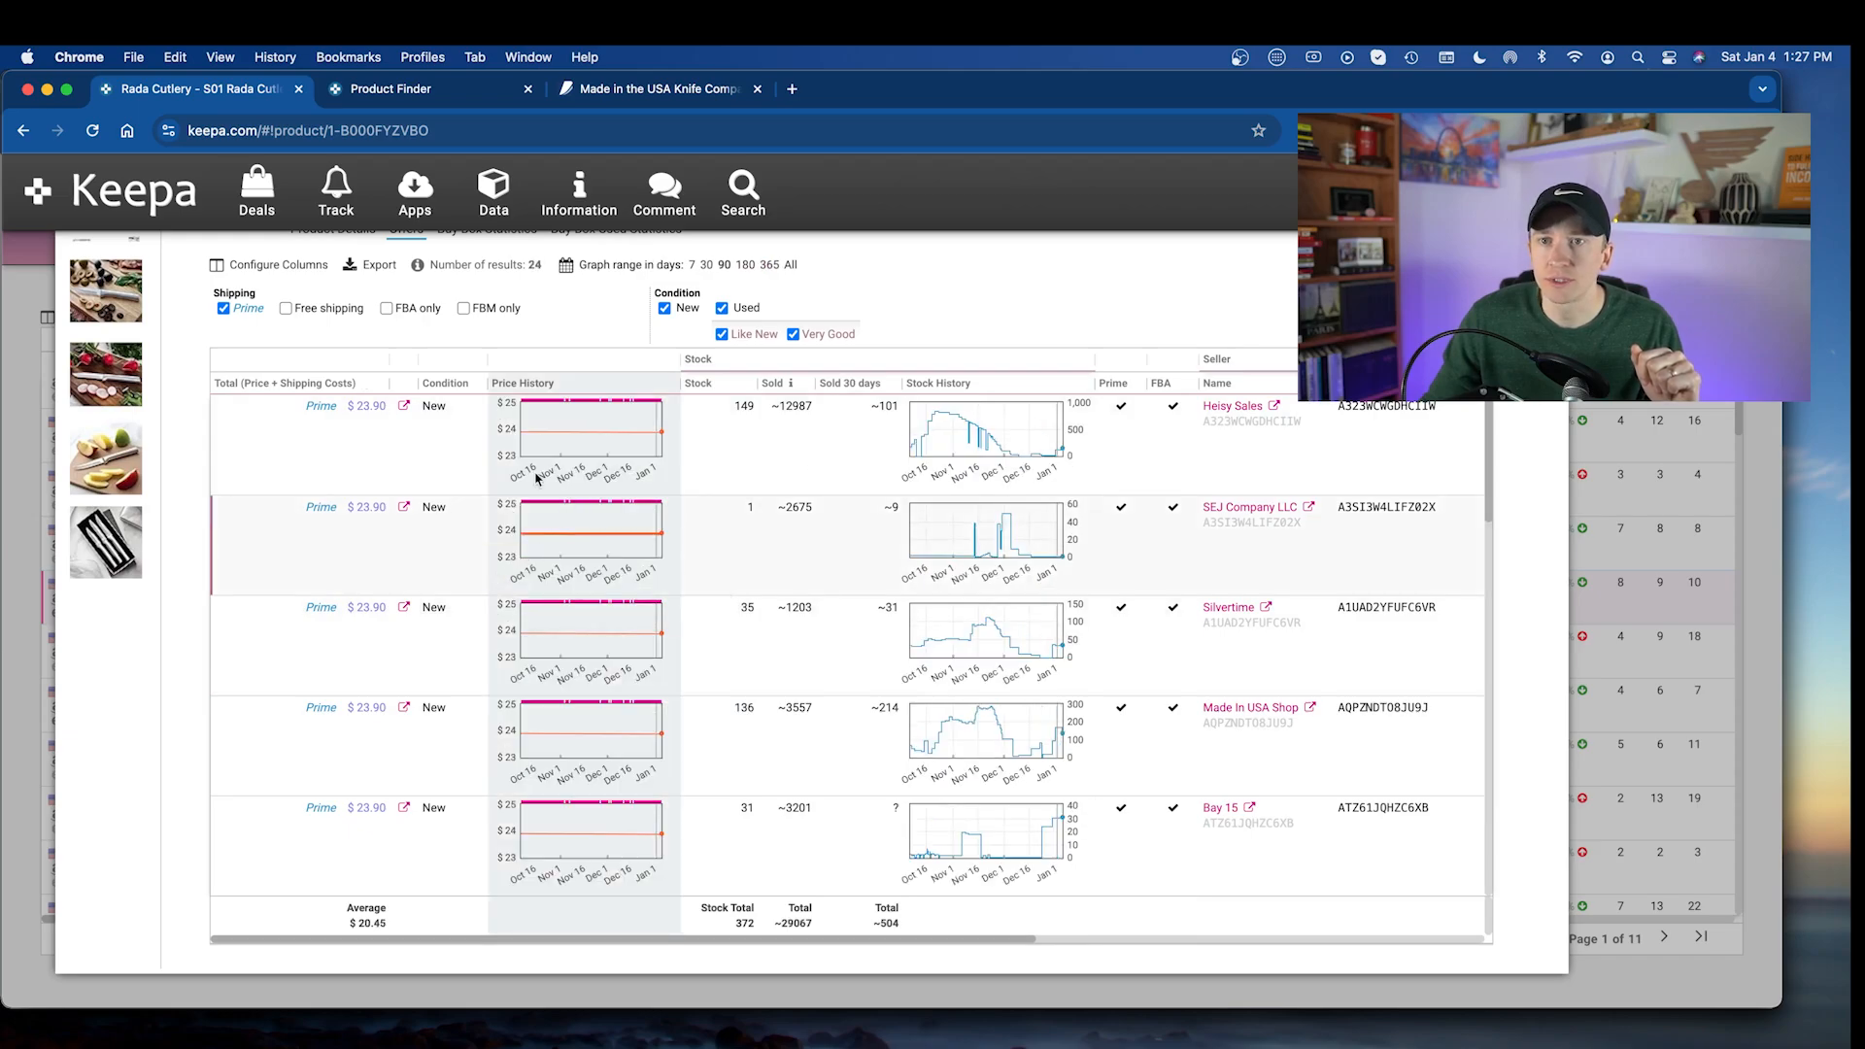
- Look through the current and historical Prime sellers of the knife set, and close its product details
scroll(482, 473, down, 12)
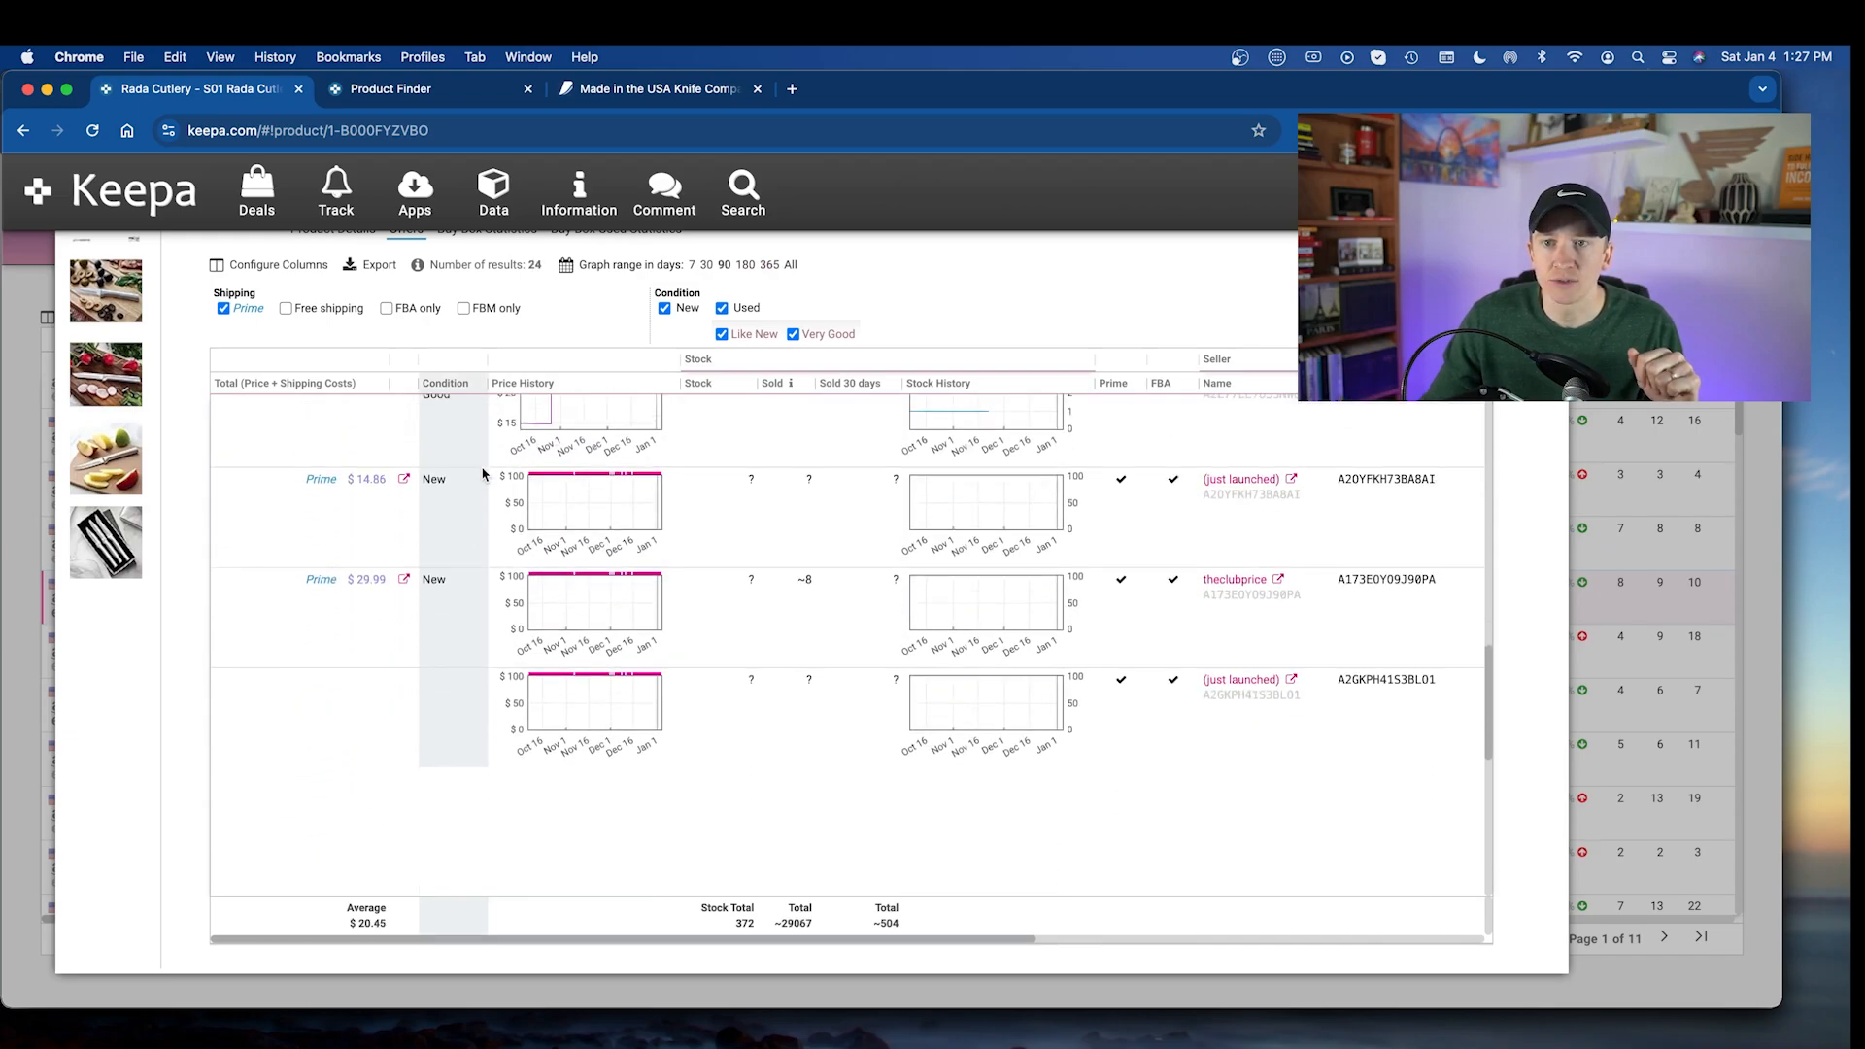
scroll(483, 473, down, 5)
scroll(482, 473, up, 15)
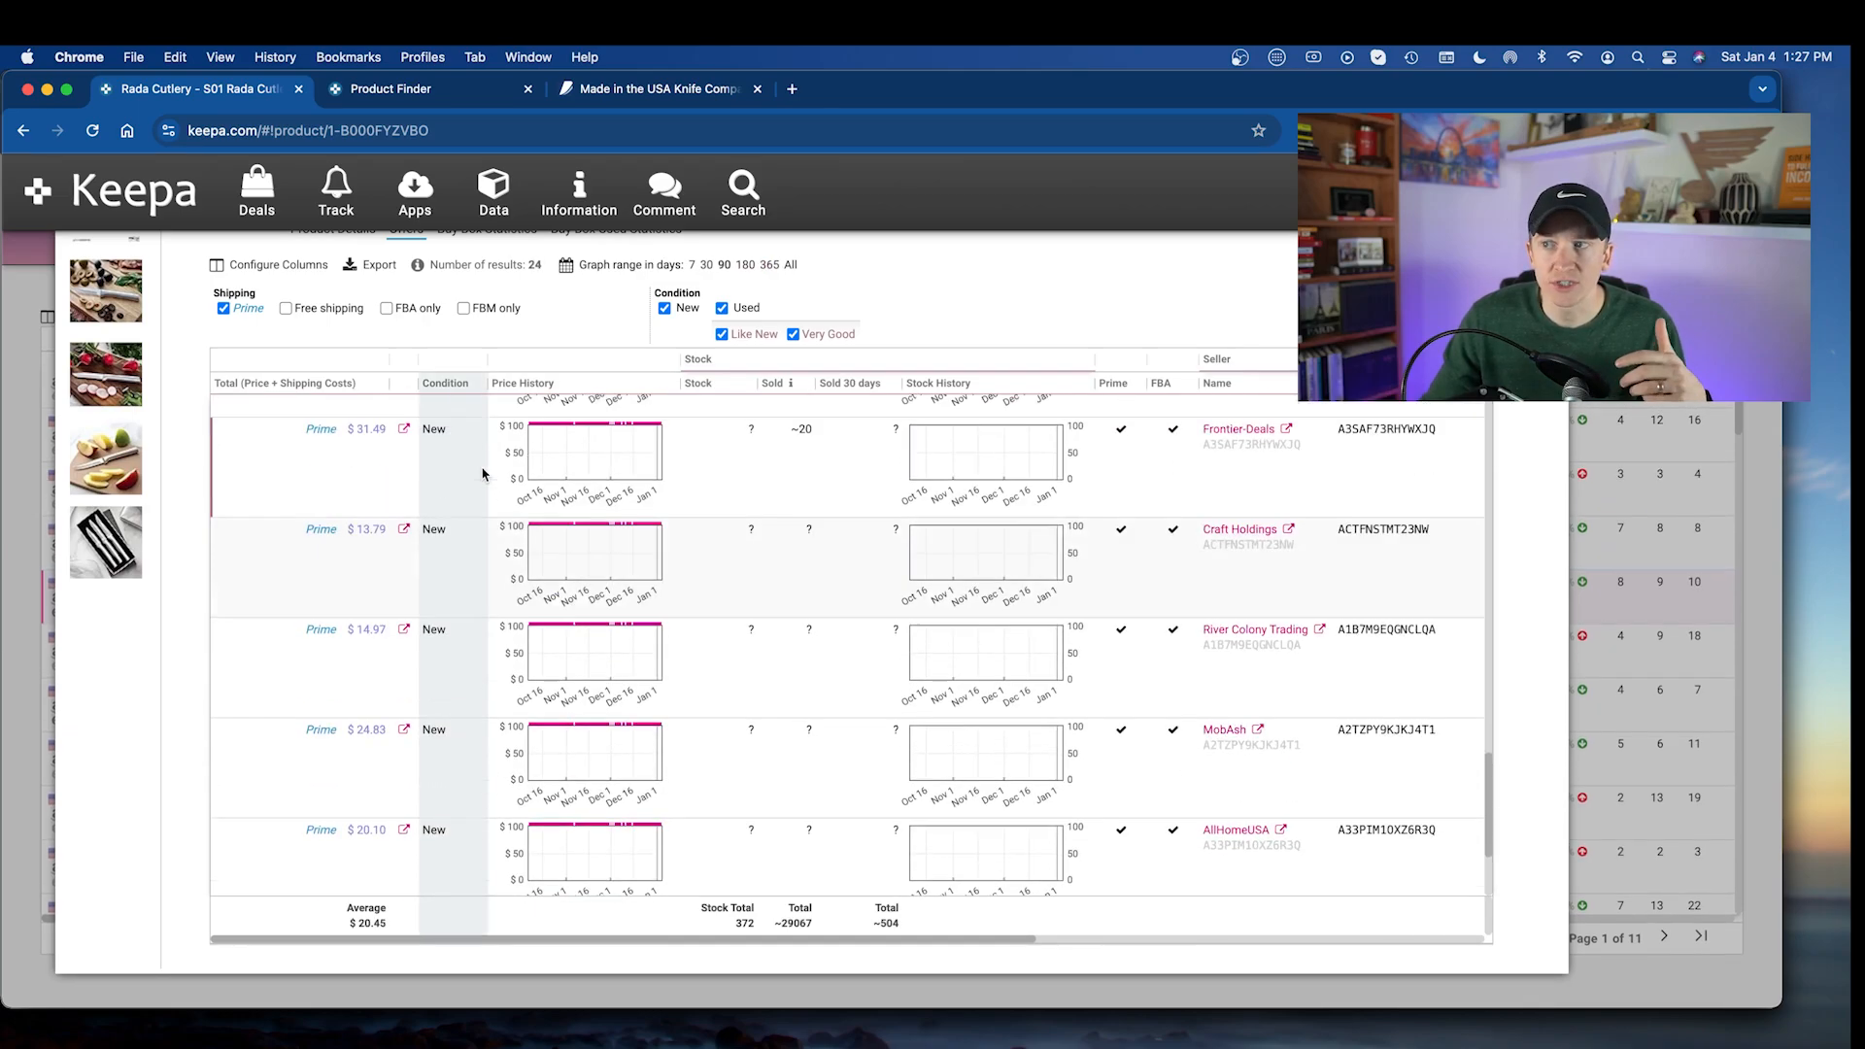
scroll(483, 466, up, 3)
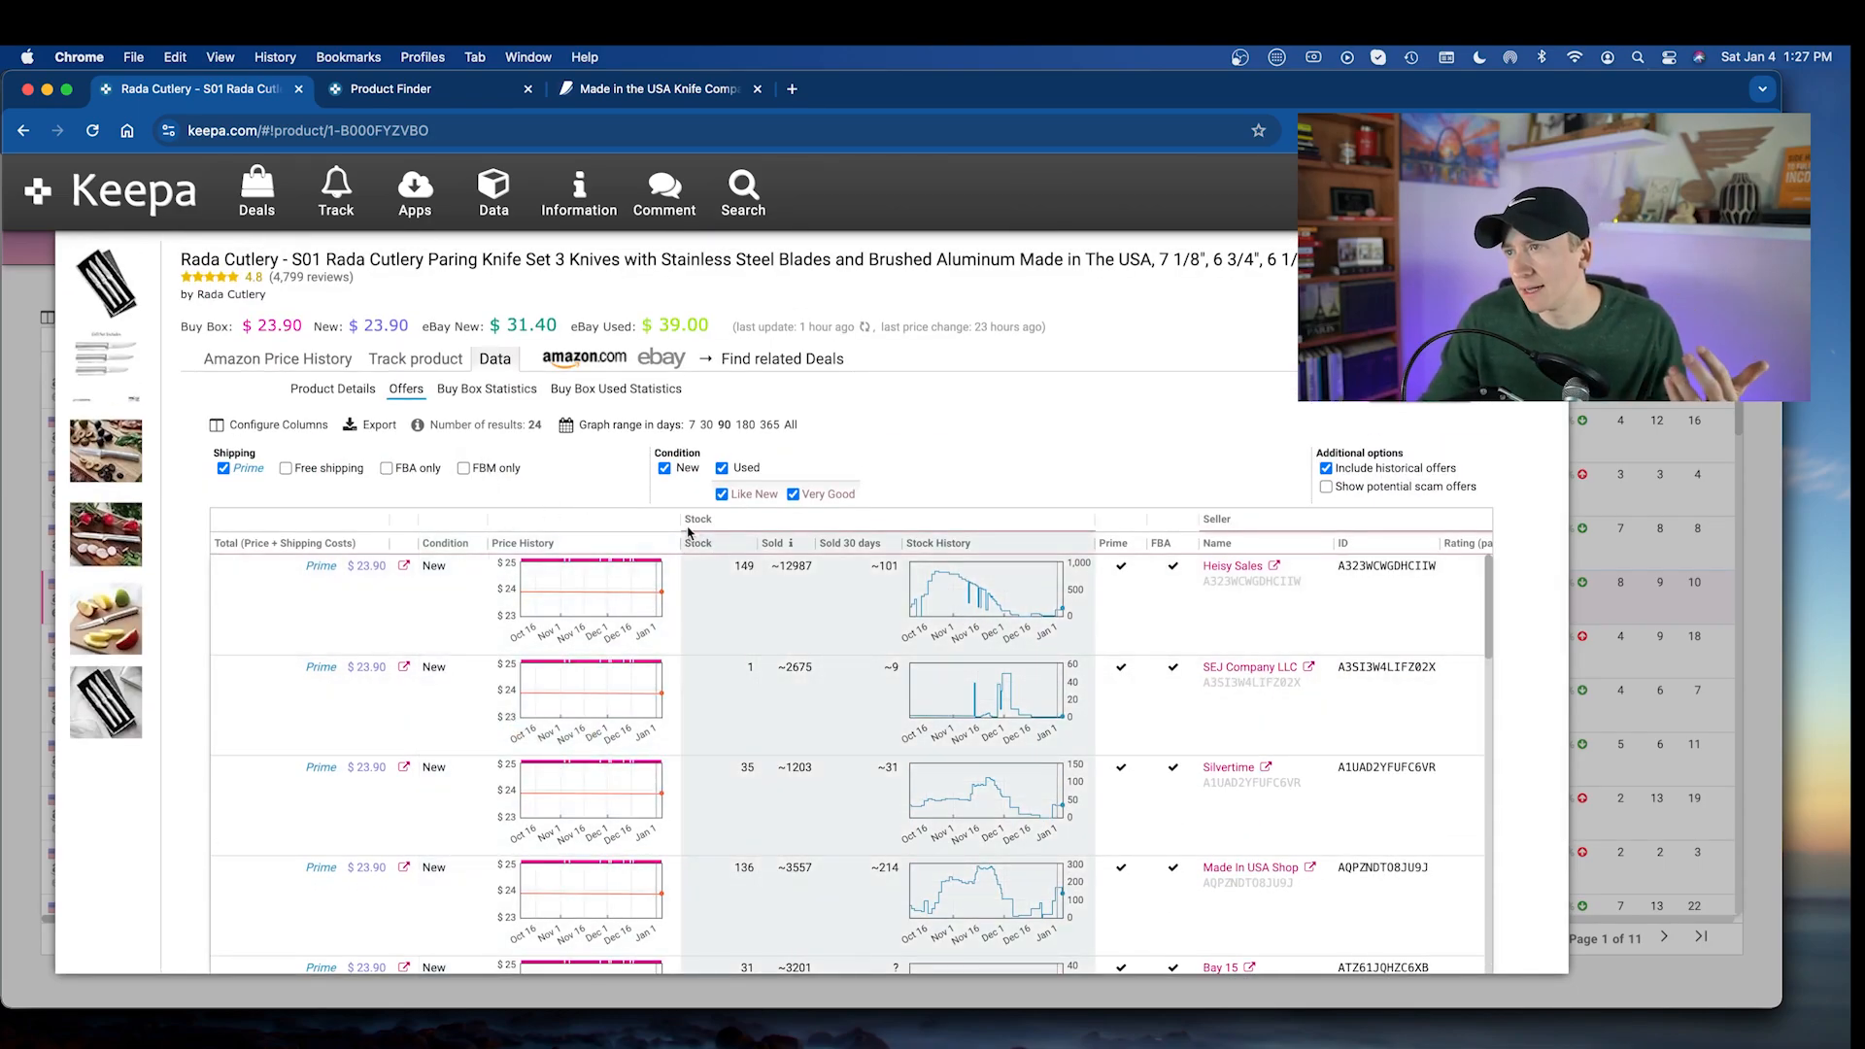
click(1546, 255)
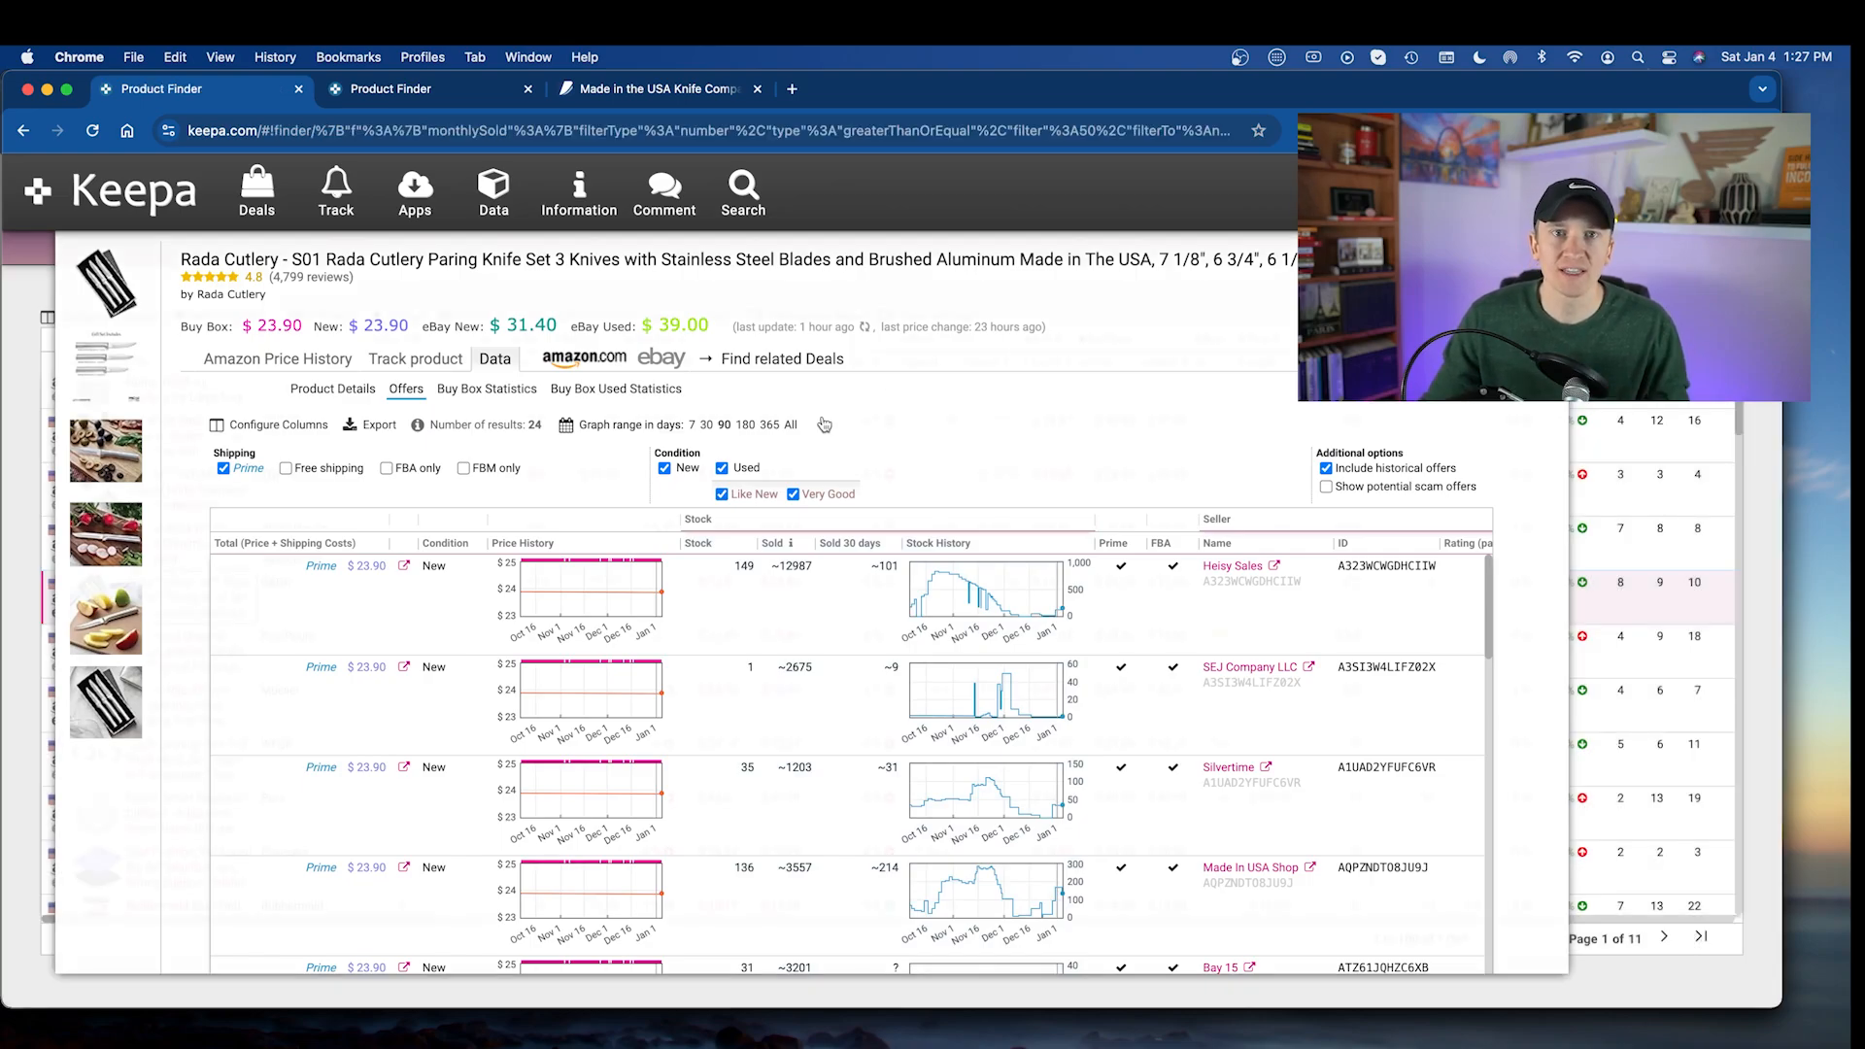